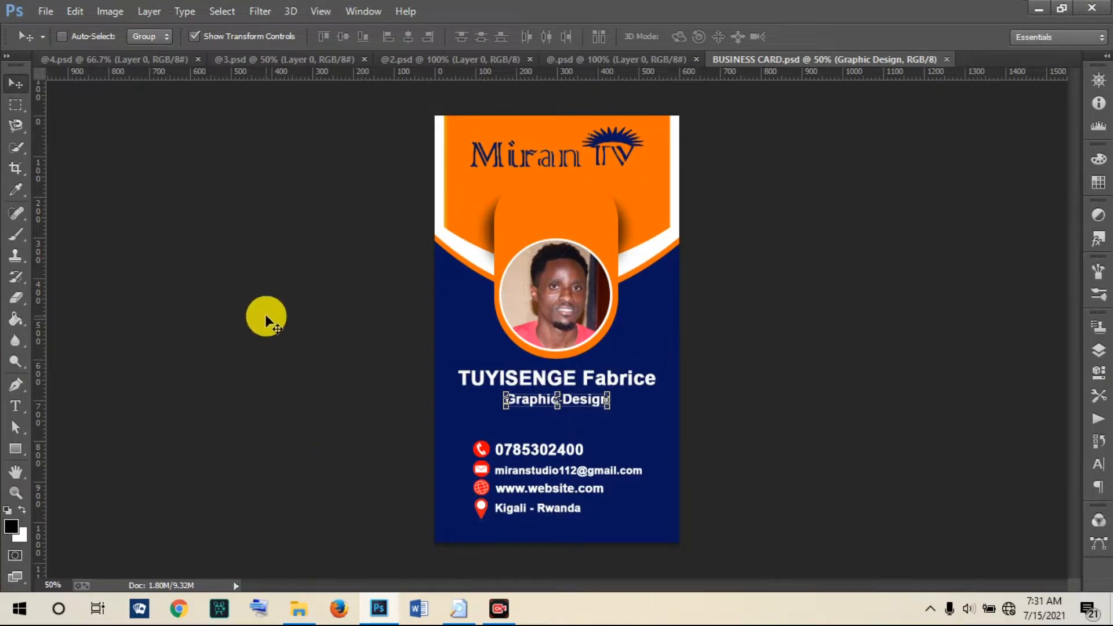
# Step: Create a new document named BUSINESS CARD, 2 in wide by 3.5 in high at 300 pixels/inch
pyautogui.click(39, 9)
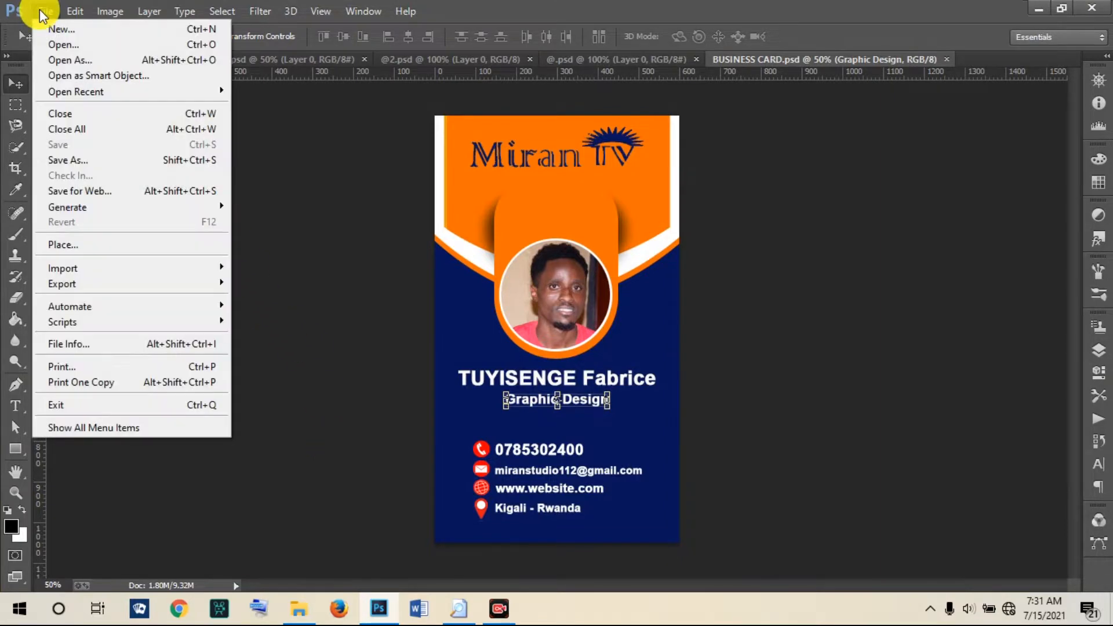
pyautogui.click(60, 29)
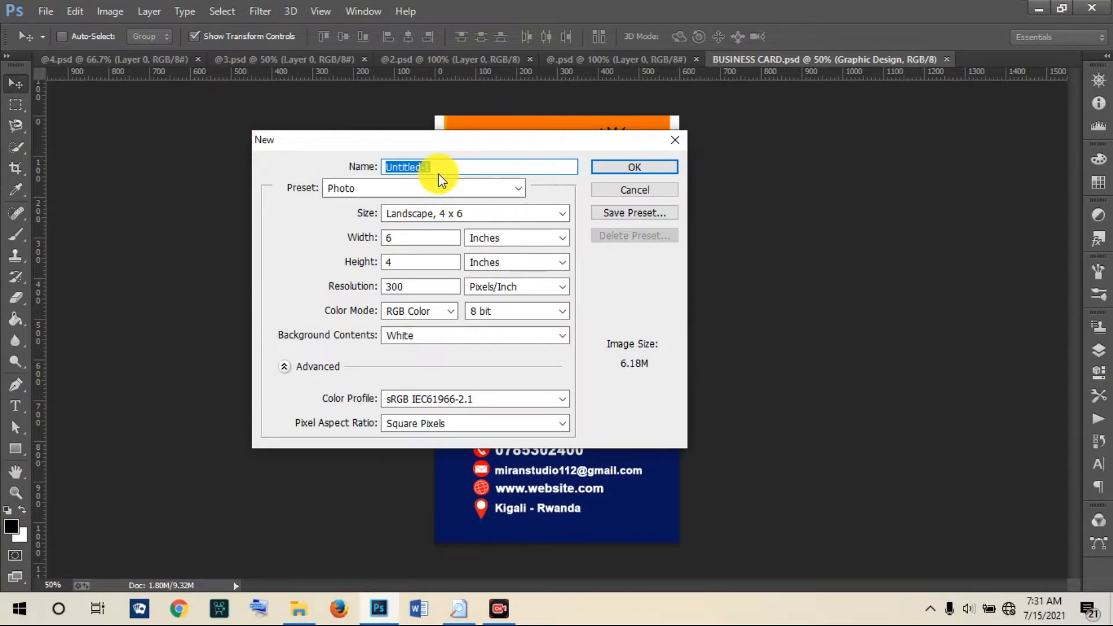
pyautogui.write('BUSINESS CARD')
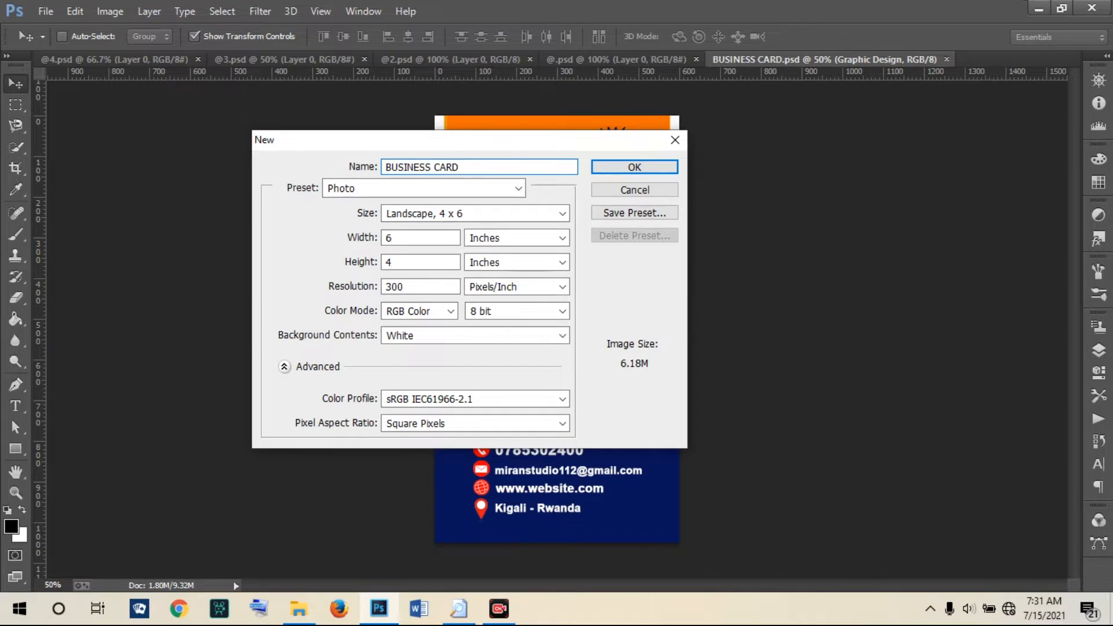
pyautogui.click(421, 261)
pyautogui.doubleClick(406, 238)
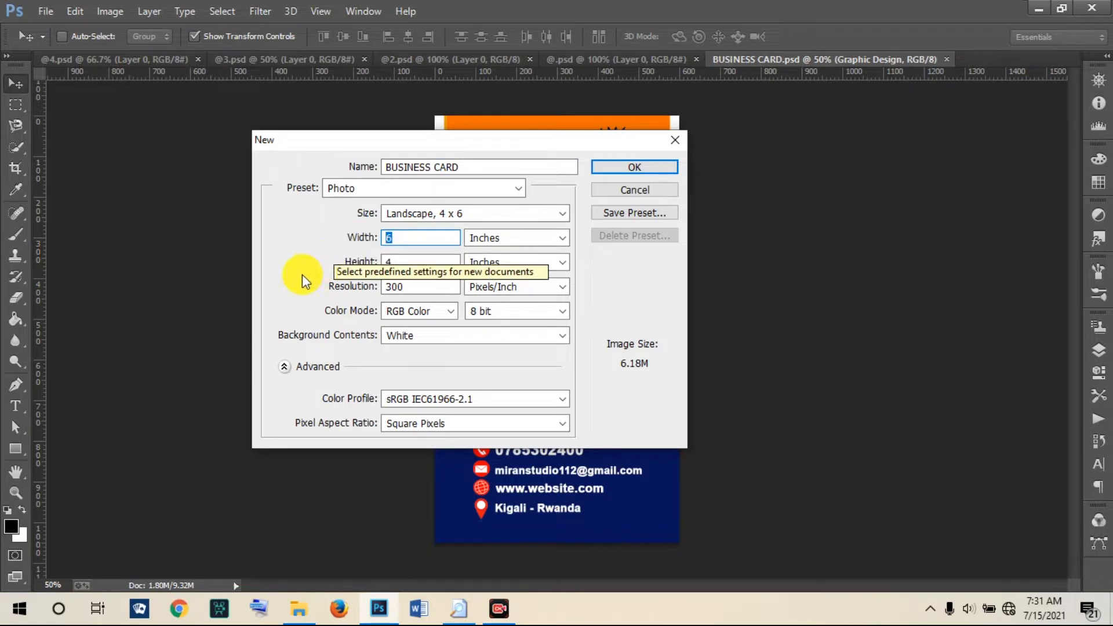
pyautogui.write('2')
pyautogui.doubleClick(415, 260)
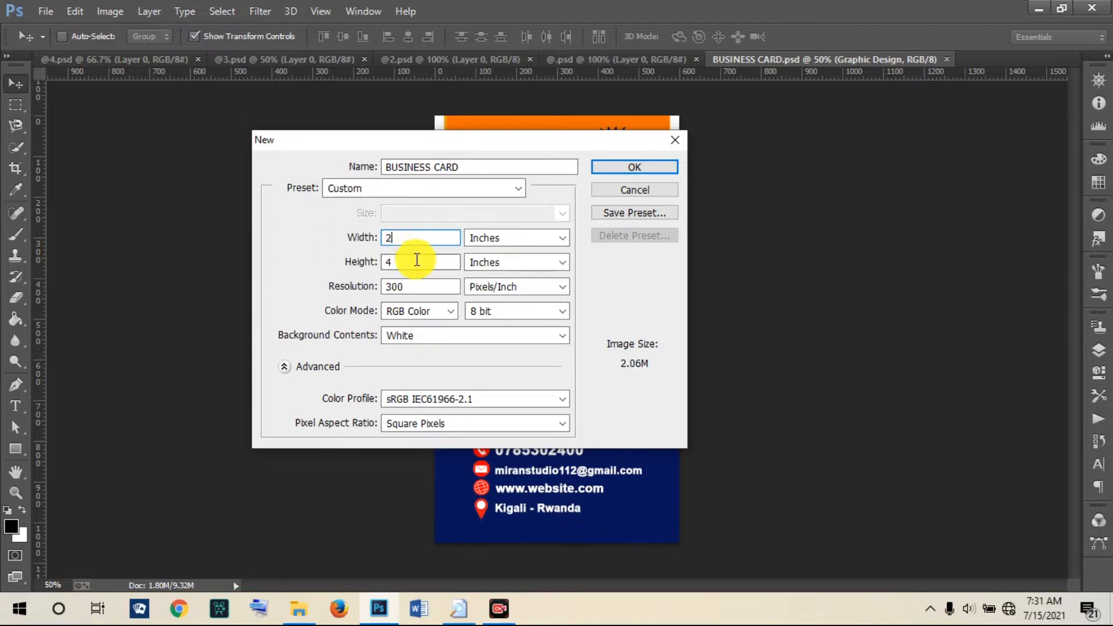
pyautogui.write('3.5')
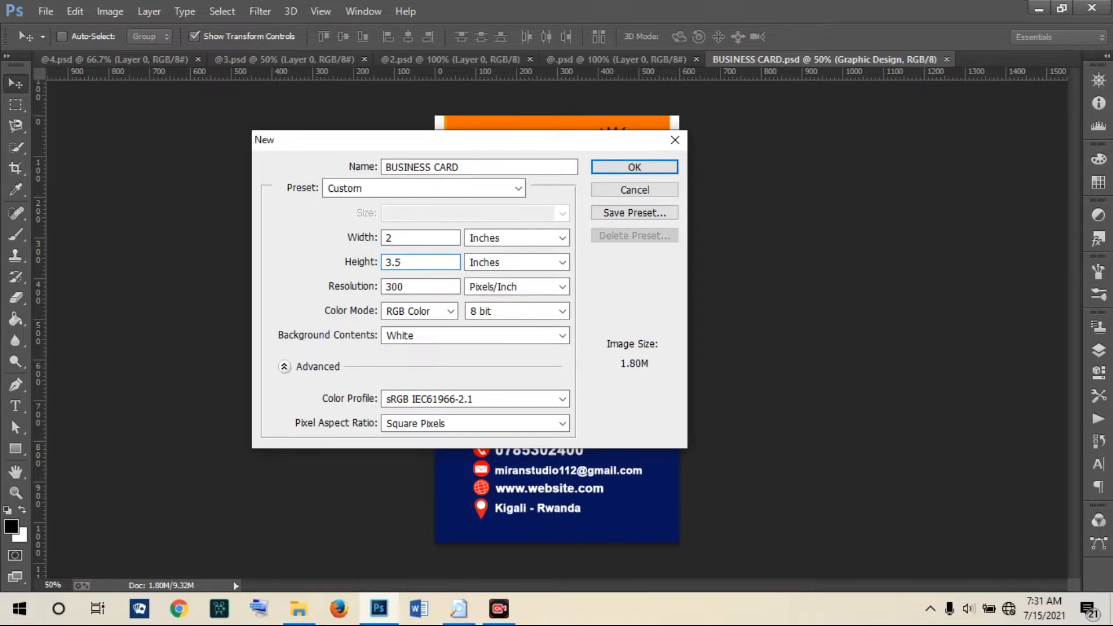
pyautogui.click(624, 168)
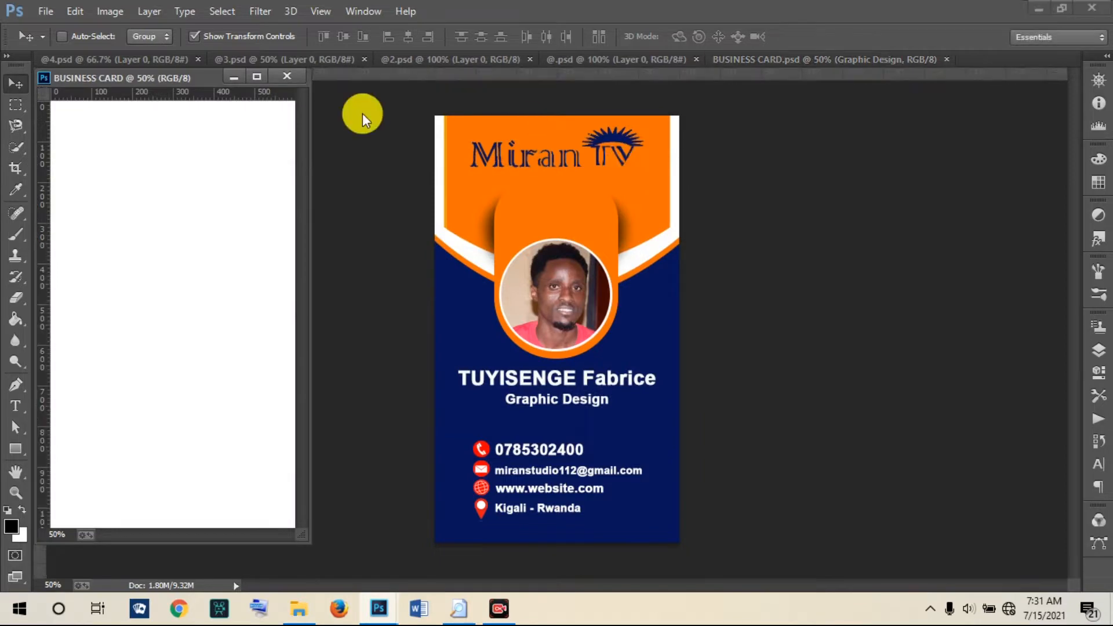
# Step: Dock the new document as a tab beside BUSINESS CARD.psd, check the sample, and return
pyautogui.moveTo(207, 75); pyautogui.dragTo(739, 58)
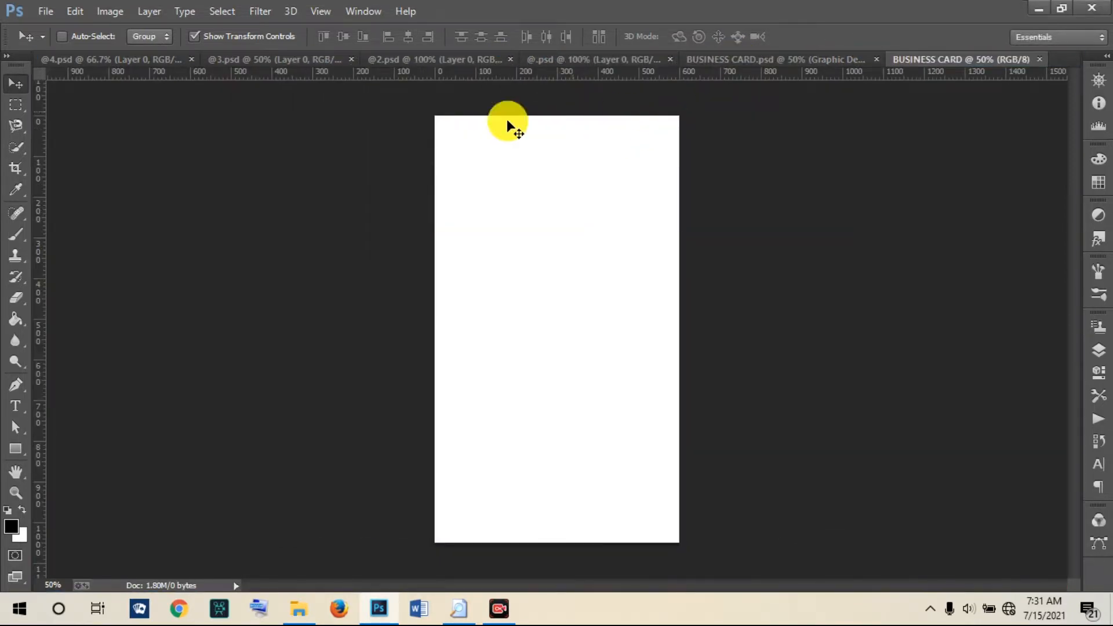
pyautogui.click(725, 61)
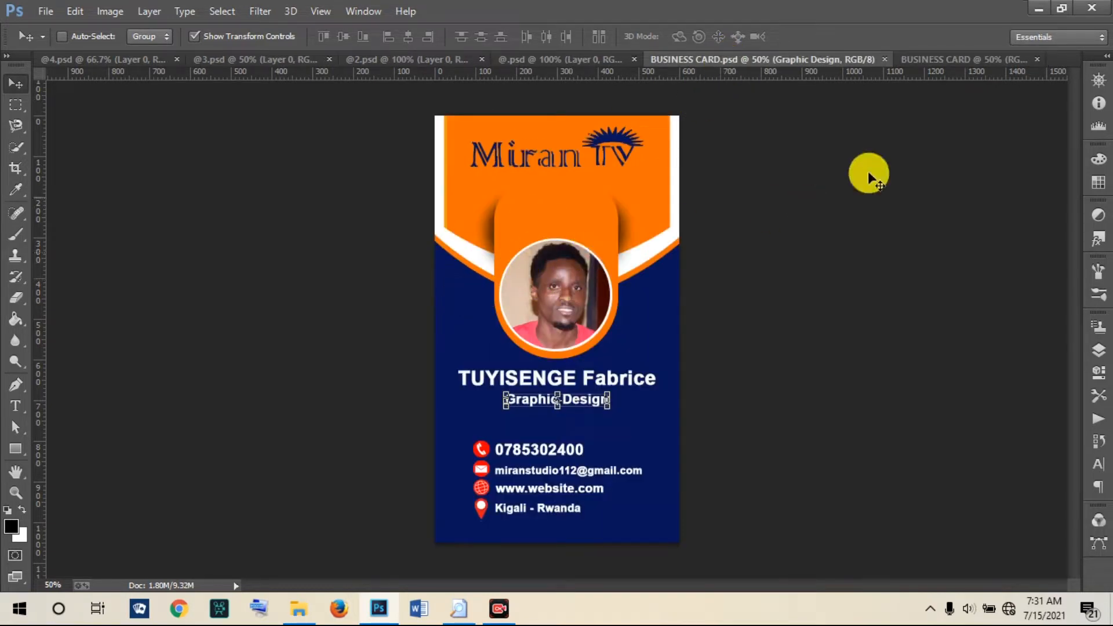
pyautogui.click(975, 58)
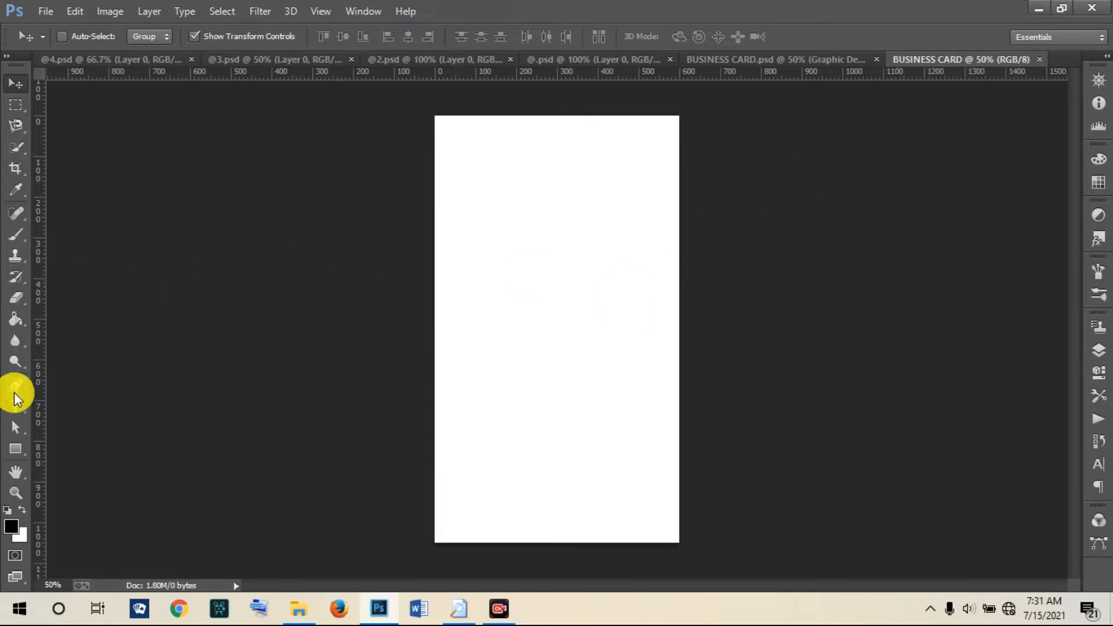
pyautogui.click(16, 449)
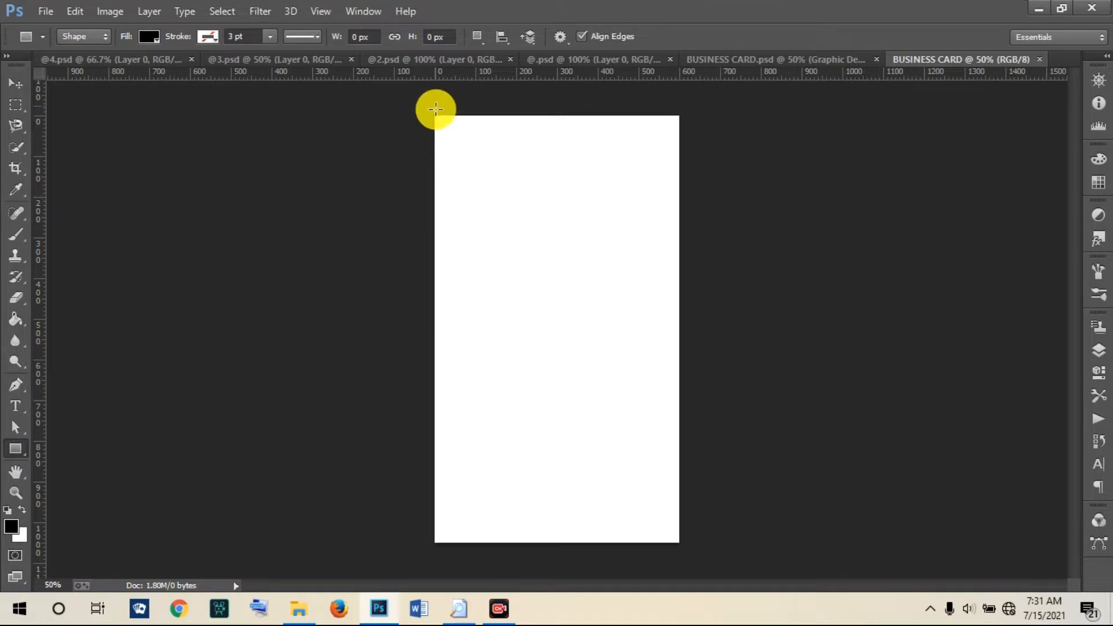
# Step: Draw a black 600 × 420 px rectangle aligned to the card's top-left corner at 0,0
pyautogui.moveTo(436, 114); pyautogui.dragTo(679, 287)
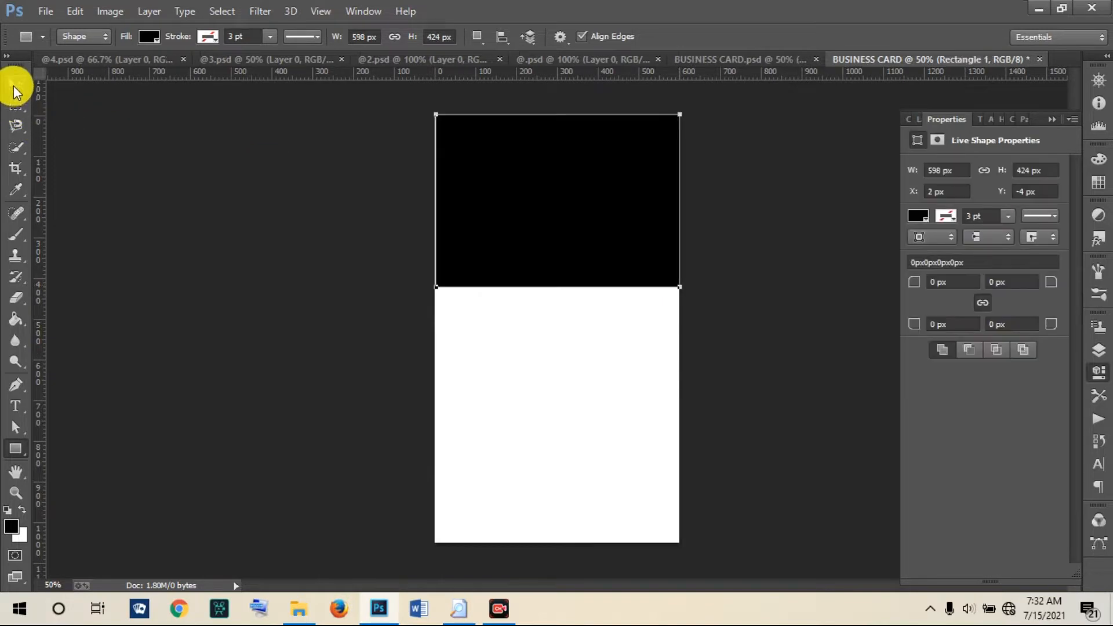
pyautogui.click(15, 84)
pyautogui.moveTo(435, 114); pyautogui.dragTo(431, 113)
pyautogui.click(818, 35)
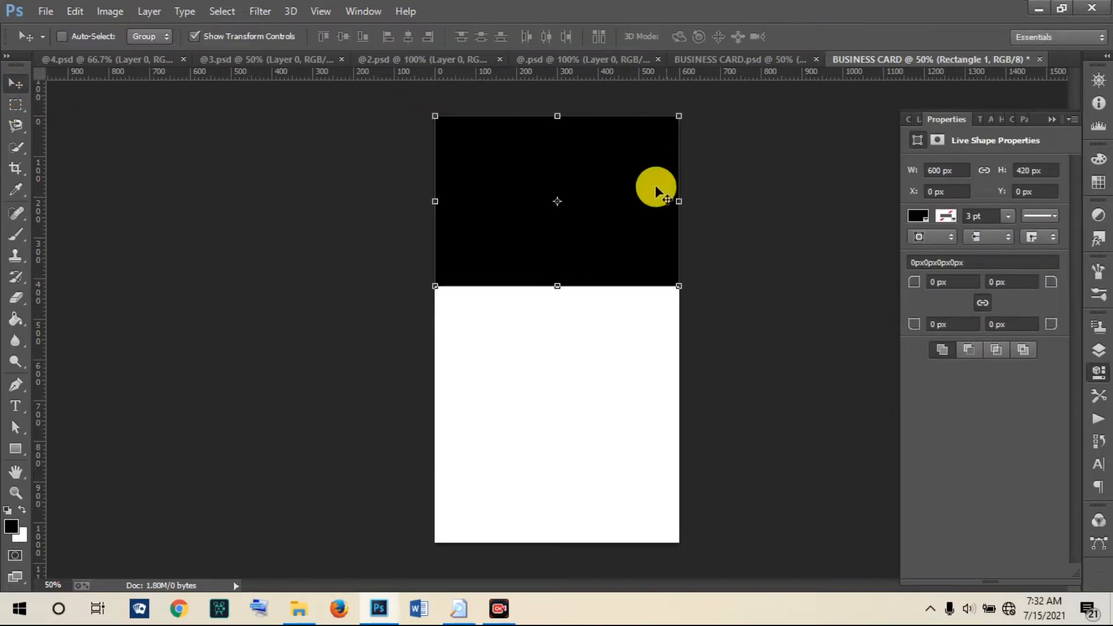
pyautogui.click(18, 388)
pyautogui.click(58, 411)
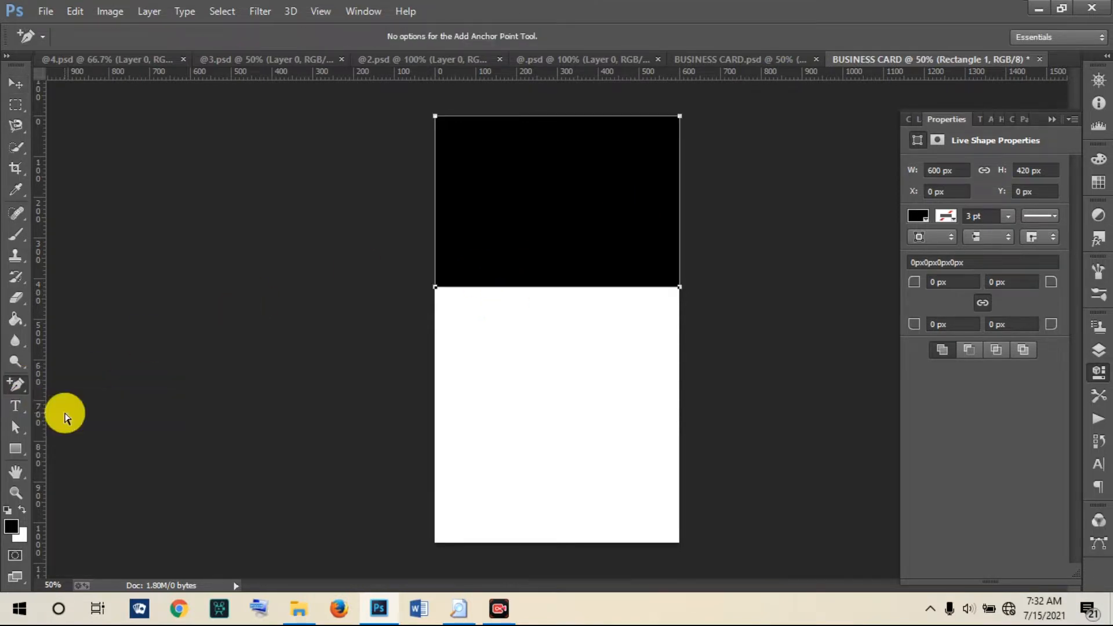
# Step: Add centre and bottom guides, then shorten the black rectangle to 600 × 352 px
pyautogui.moveTo(45, 263); pyautogui.dragTo(557, 254)
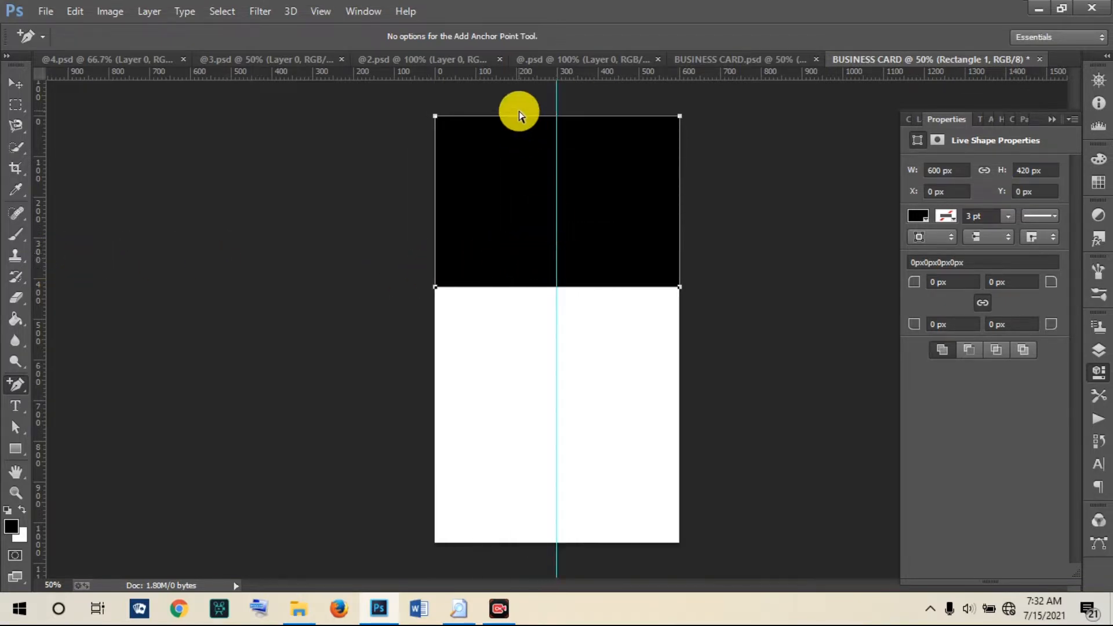
pyautogui.moveTo(520, 77); pyautogui.dragTo(530, 286)
pyautogui.hotkey('ctrl', 't')
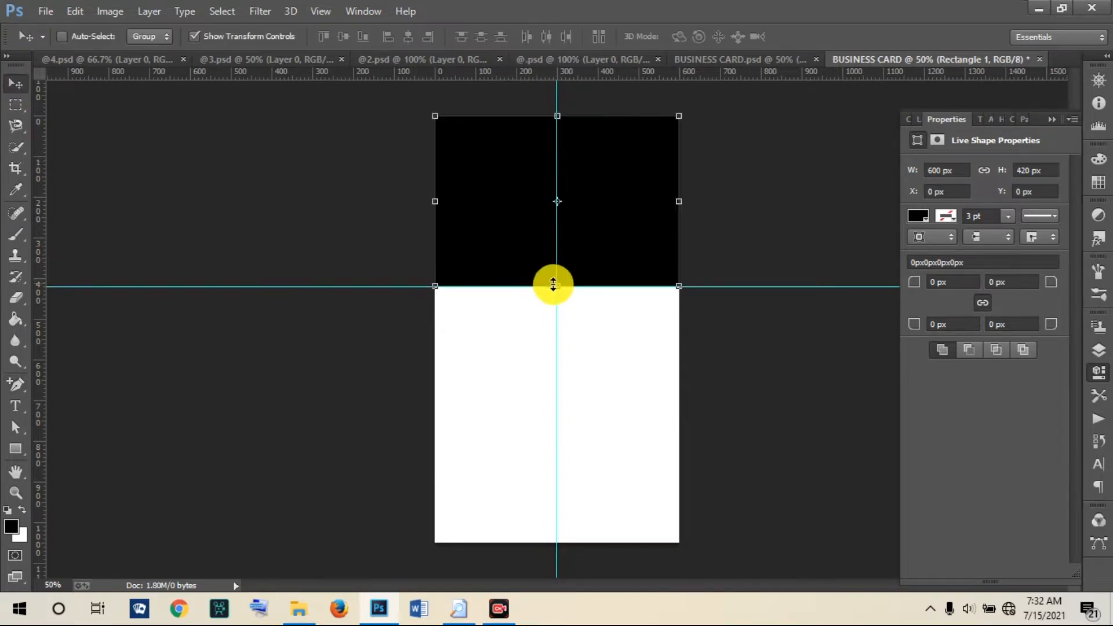
pyautogui.moveTo(555, 286); pyautogui.dragTo(556, 258)
pyautogui.click(819, 38)
# Step: Move the horizontal guide up to the new bottom edge and add an anchor at its centre
pyautogui.moveTo(479, 286); pyautogui.dragTo(474, 259)
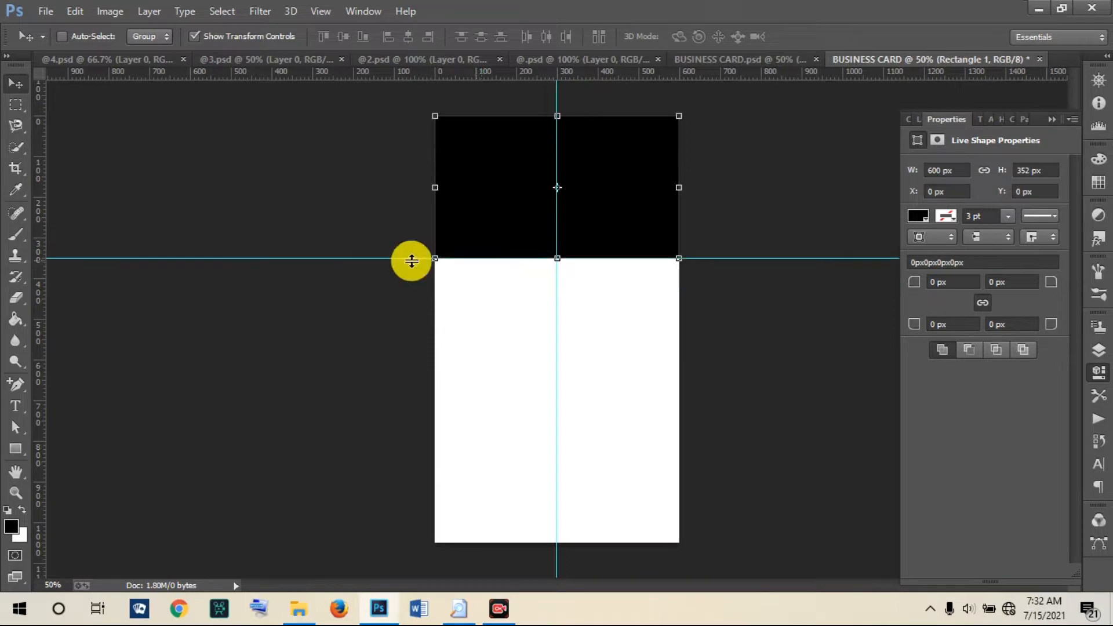
pyautogui.click(13, 384)
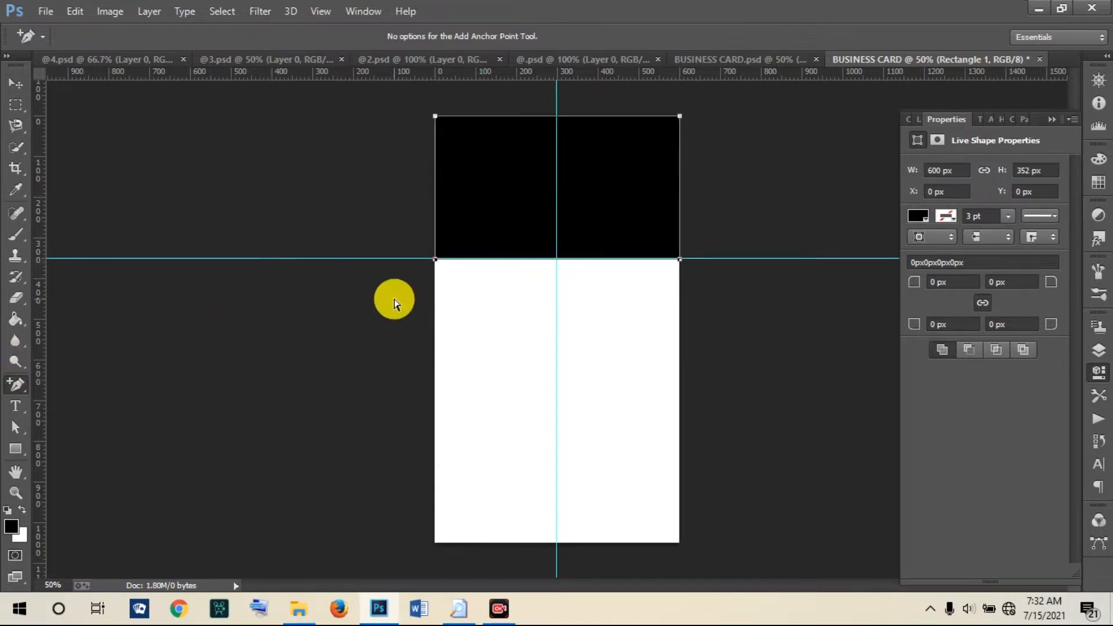
pyautogui.click(558, 259)
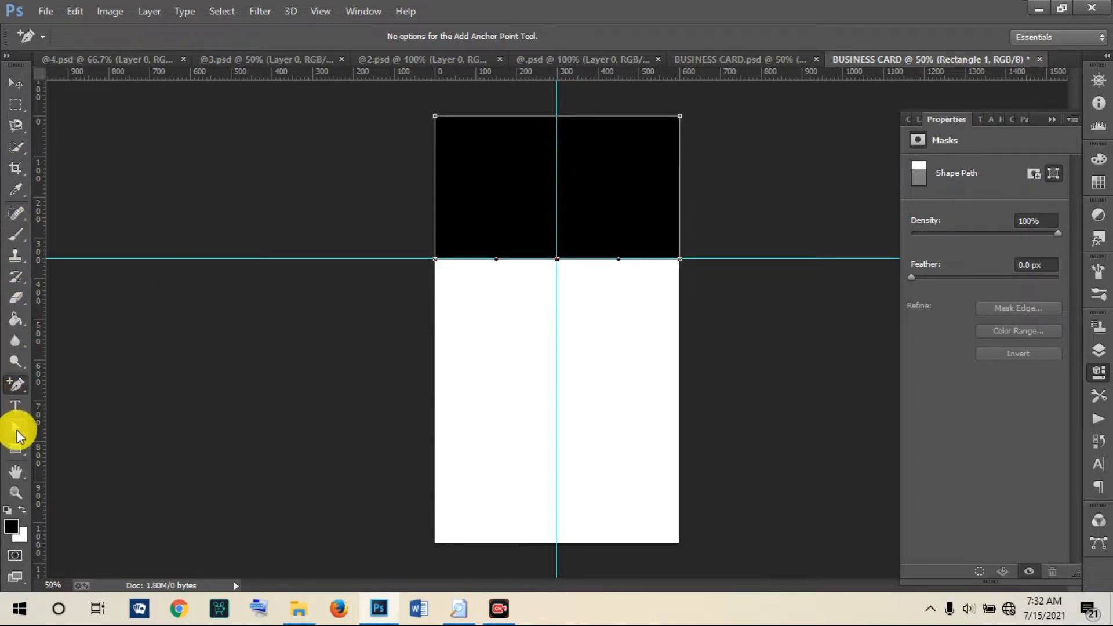
# Step: Pull the bottom-middle anchor down so the black shape's bottom curves, making it 442 px tall
pyautogui.click(17, 434)
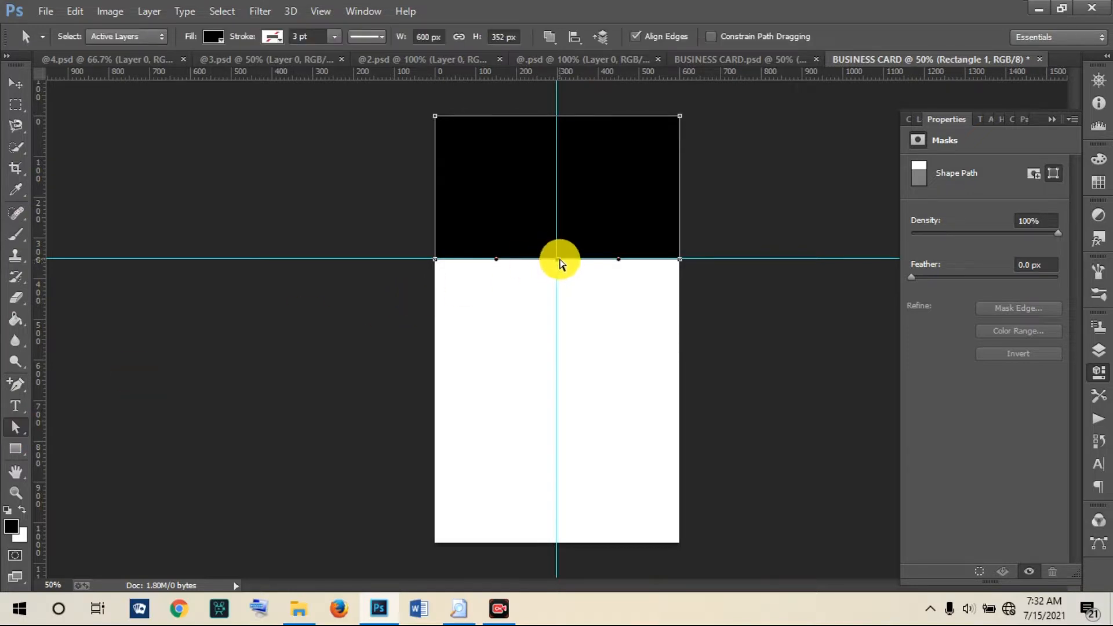
pyautogui.moveTo(560, 266); pyautogui.dragTo(565, 295)
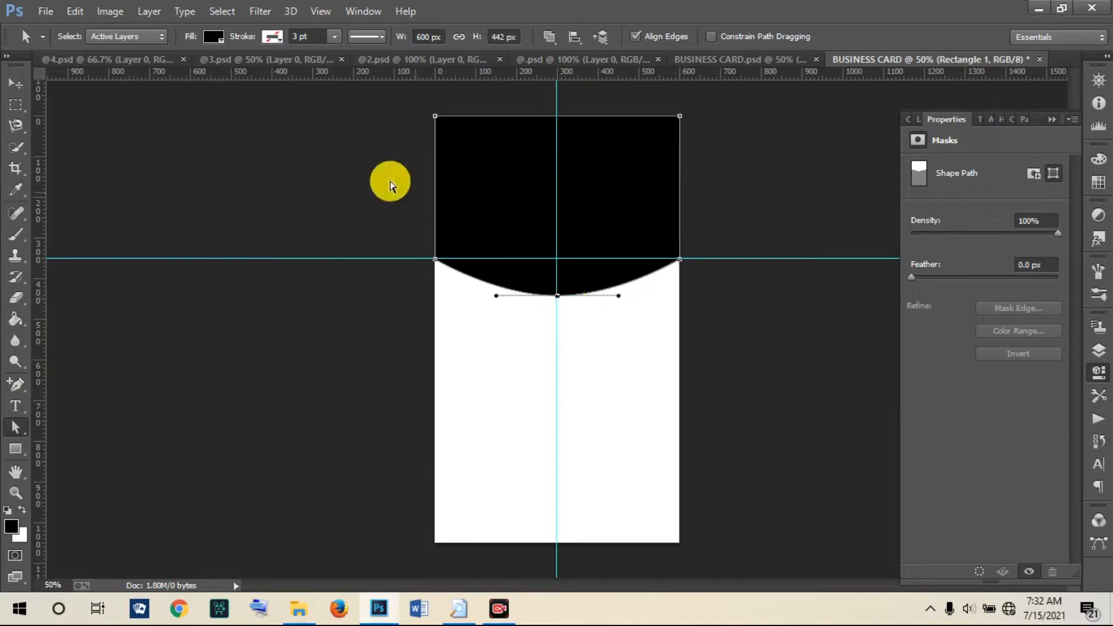
pyautogui.click(16, 82)
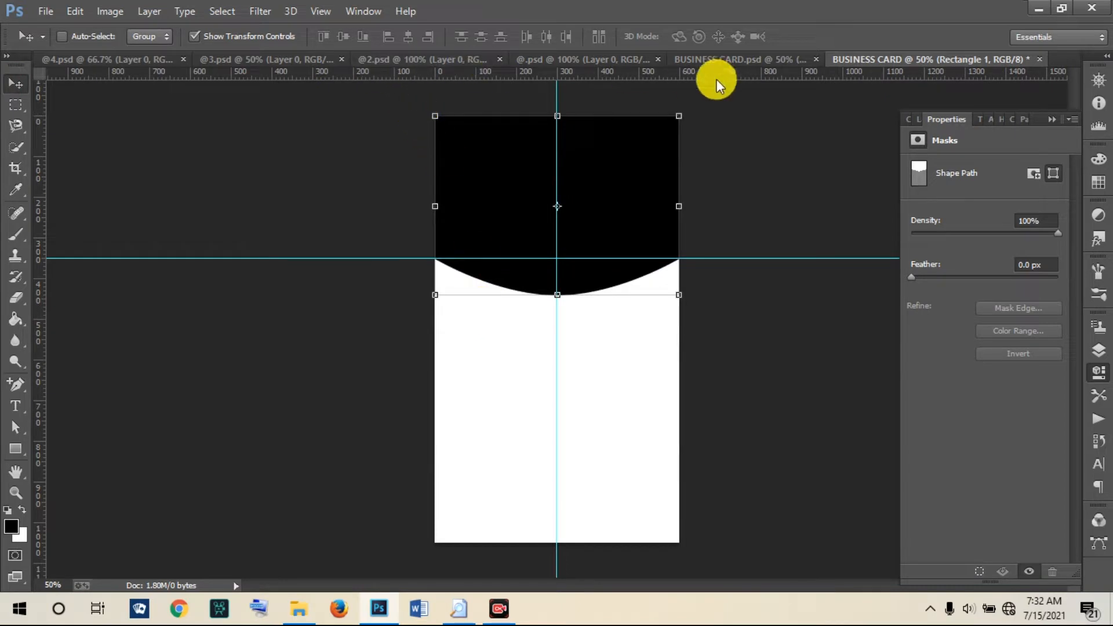
pyautogui.click(715, 57)
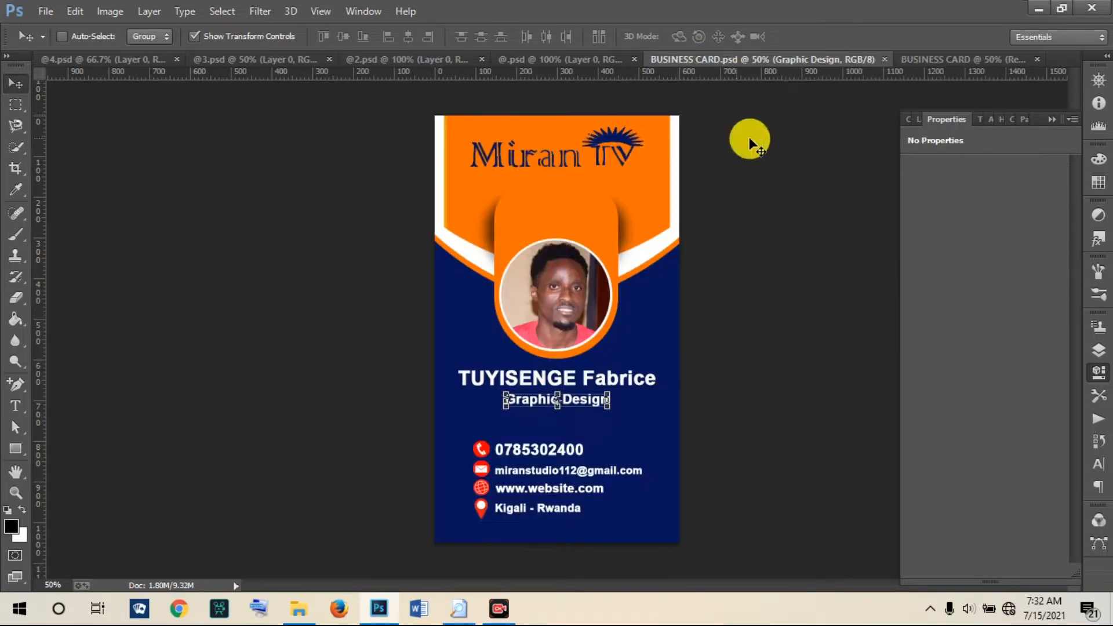
# Step: Back on the new card, narrow the curved black shape evenly to 540 px wide, centred
pyautogui.click(920, 60)
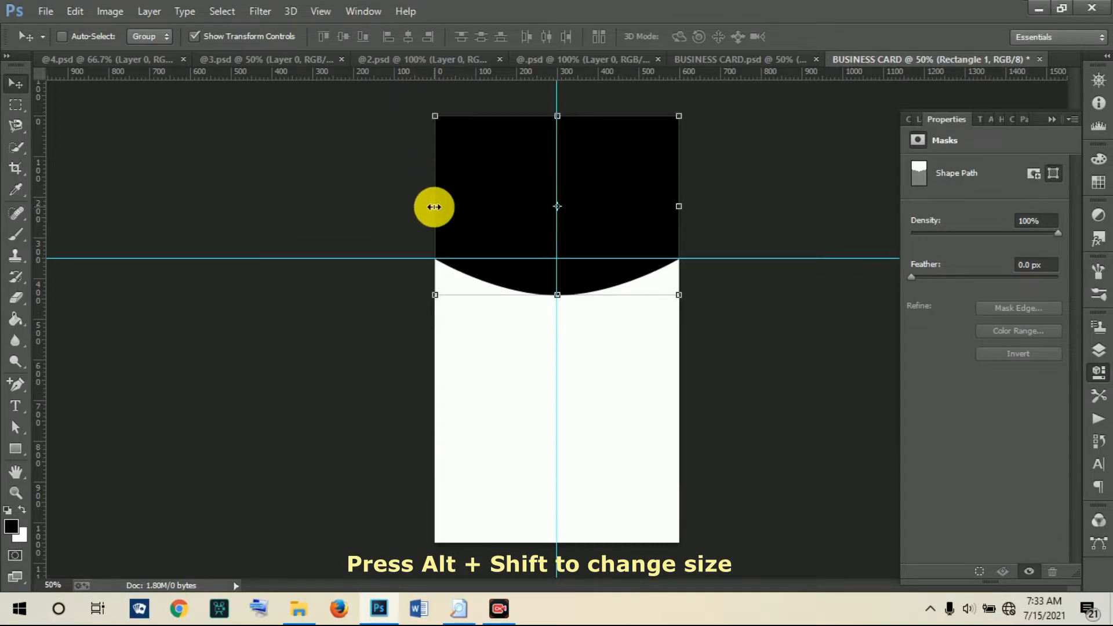
pyautogui.moveTo(434, 208); pyautogui.dragTo(447, 207)
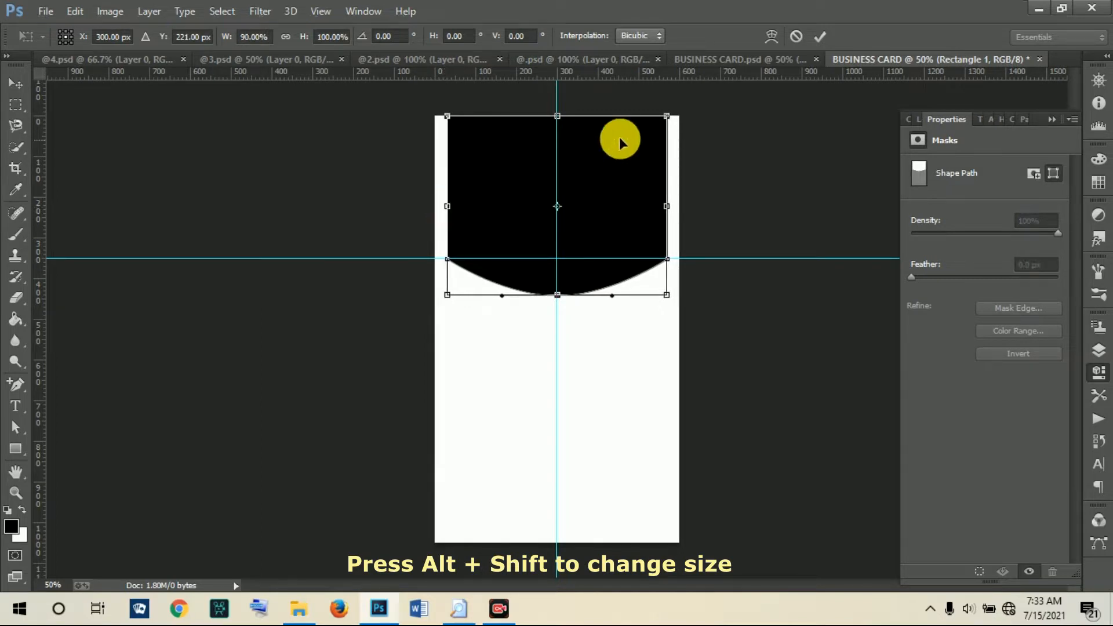
pyautogui.click(820, 37)
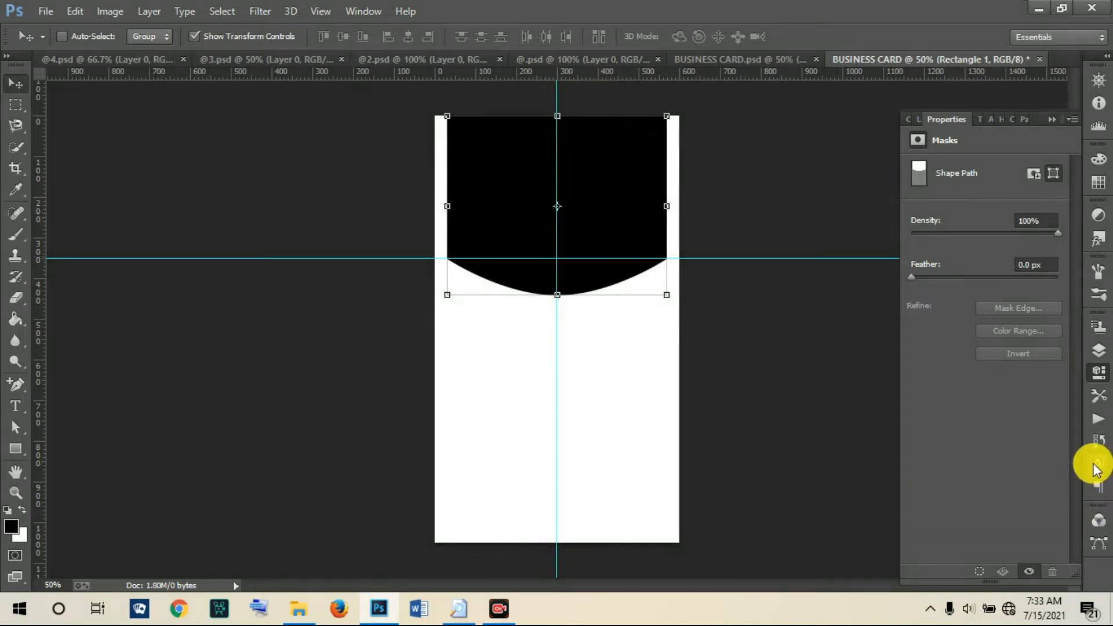
pyautogui.click(1099, 352)
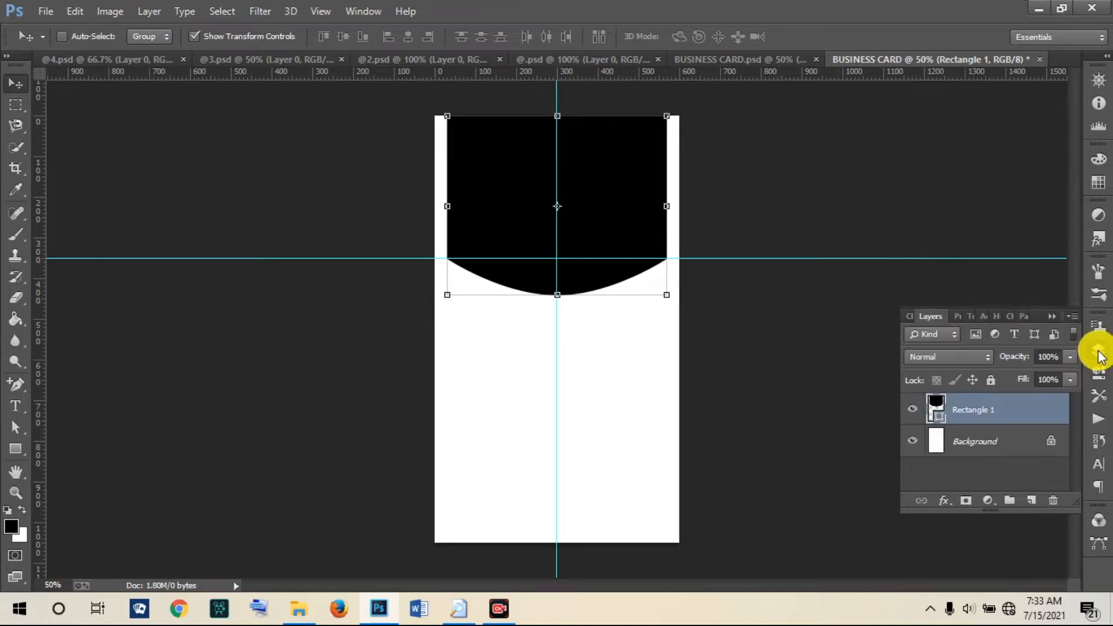
# Step: Duplicate Rectangle 1 as Rectangle 1 copy and move the copy 486 px down the card
pyautogui.rightClick(988, 409)
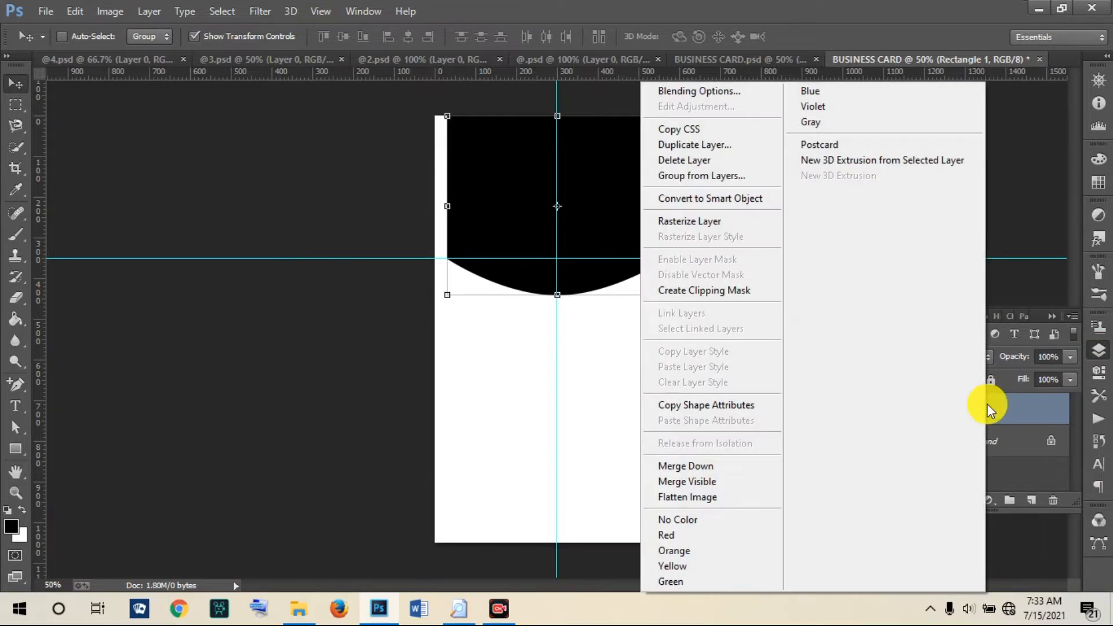
pyautogui.click(690, 147)
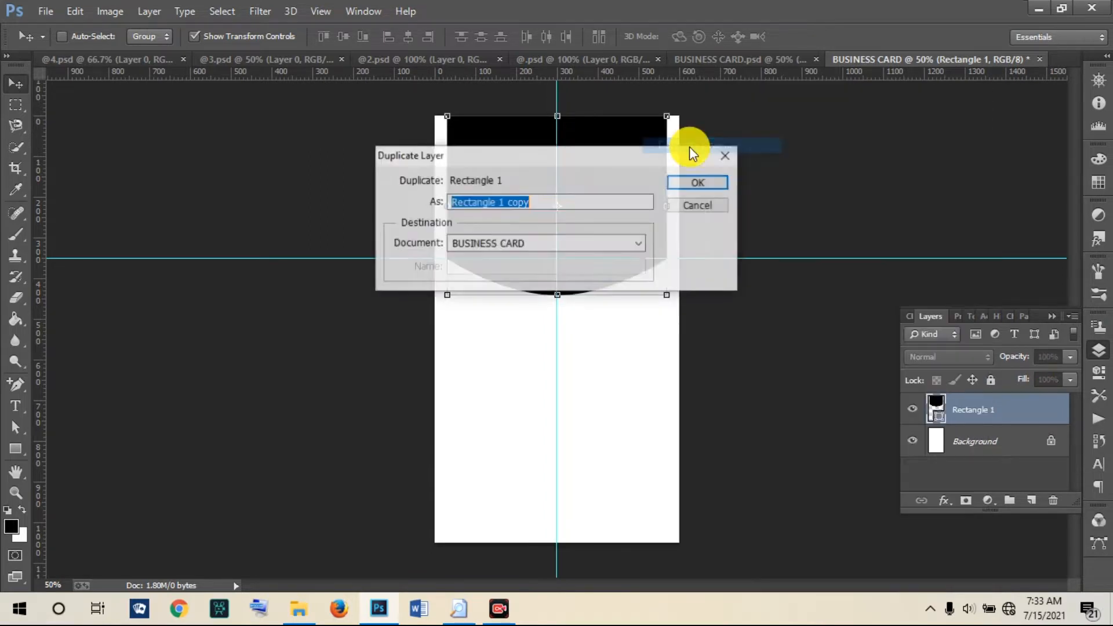
pyautogui.click(689, 183)
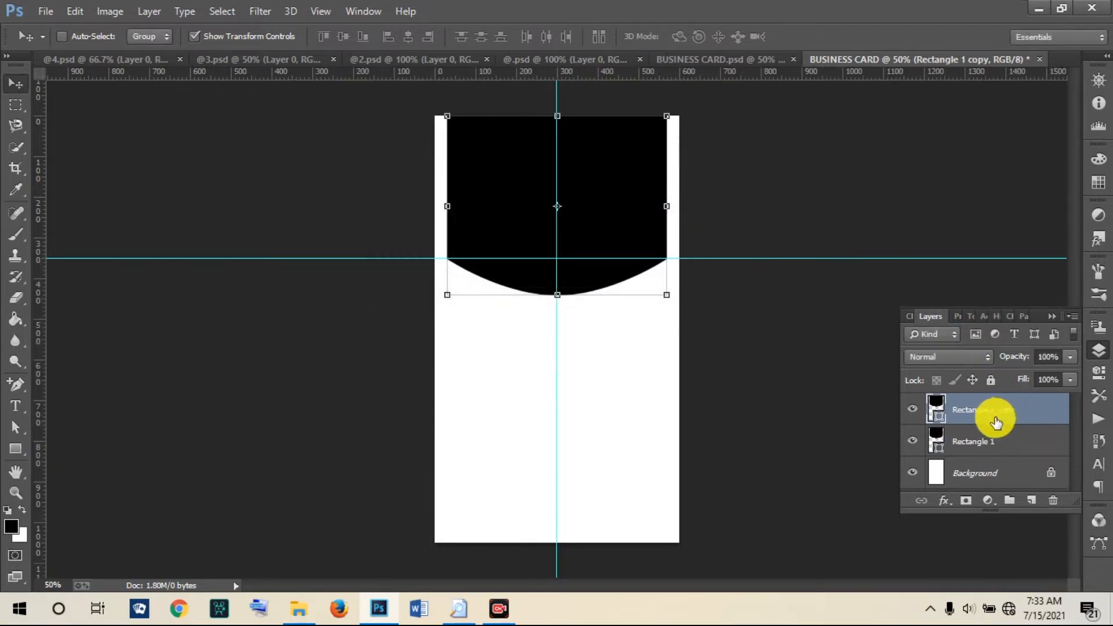
pyautogui.moveTo(580, 208); pyautogui.dragTo(579, 392)
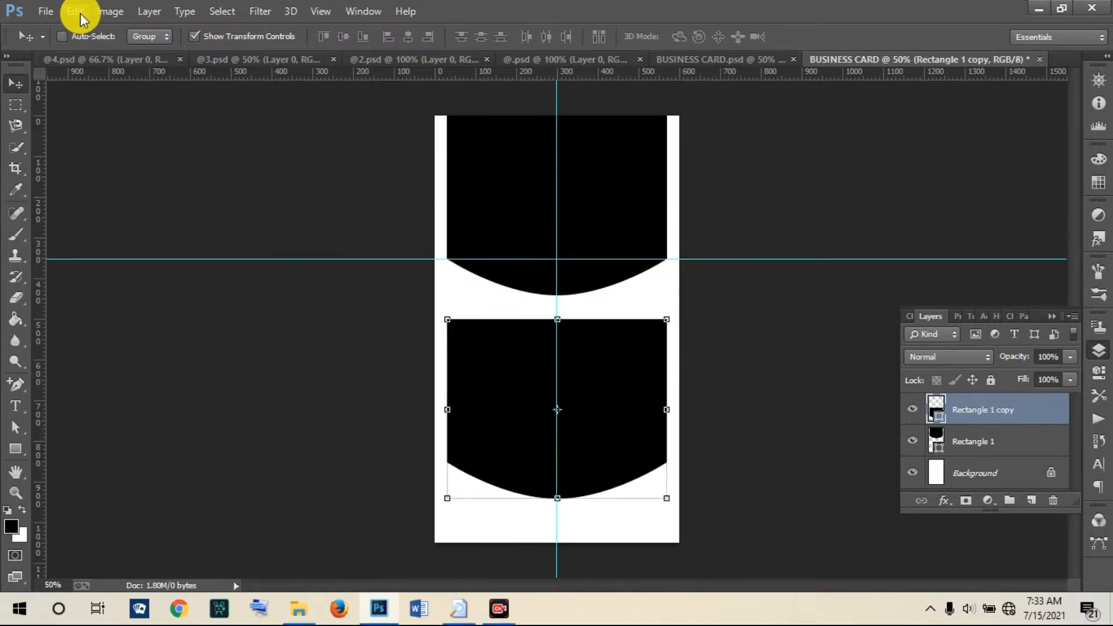
# Step: Flip the copied shape vertically and move it down to the card's bottom
pyautogui.click(79, 13)
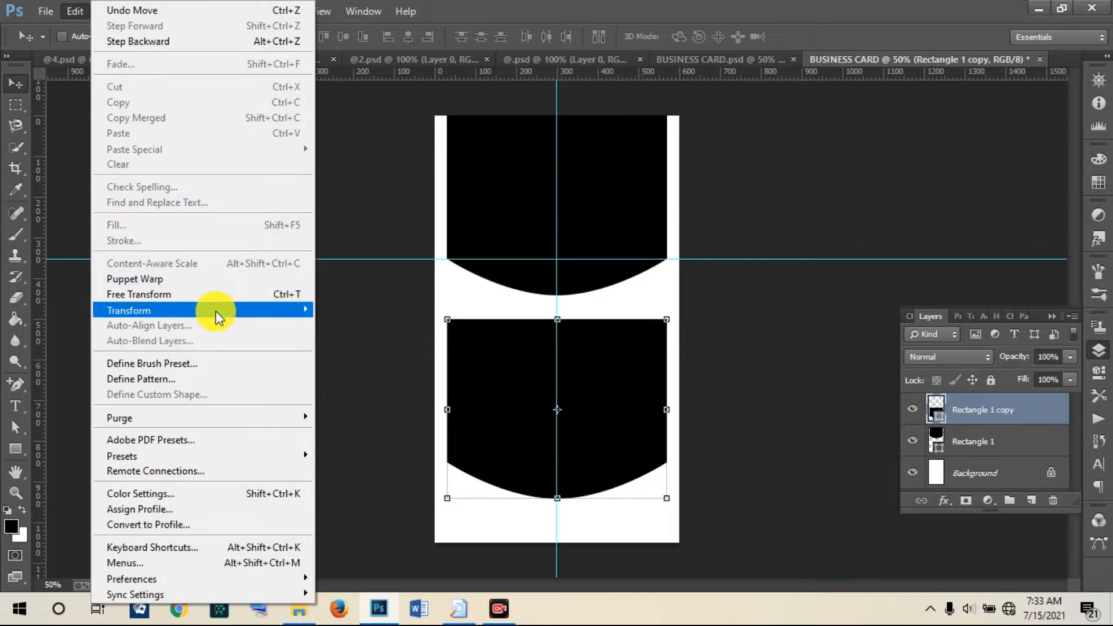
pyautogui.moveTo(216, 311)
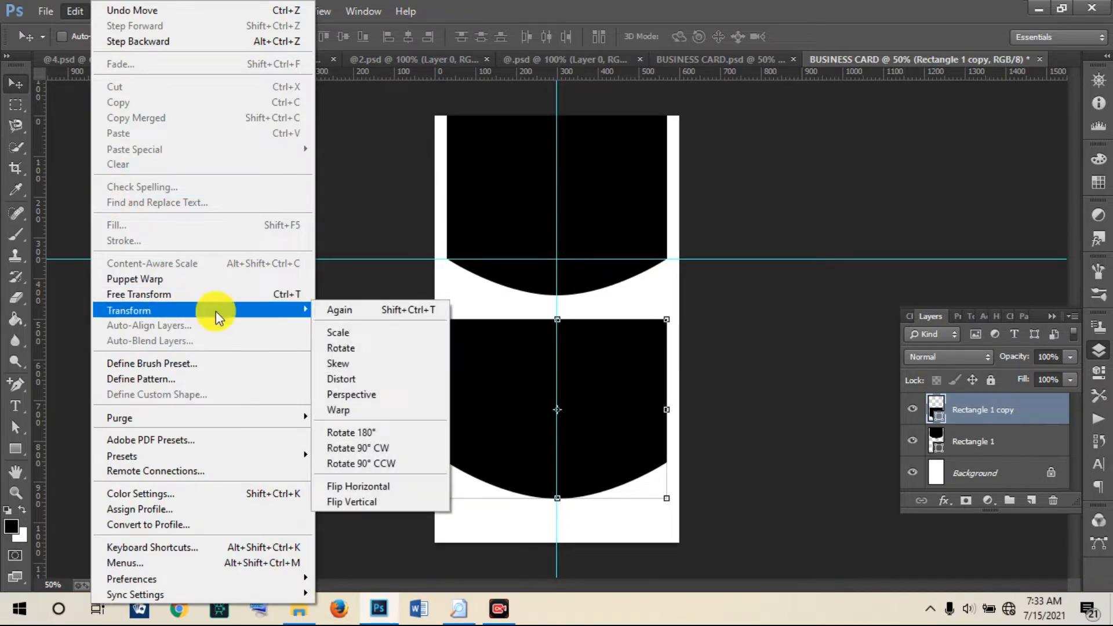
pyautogui.click(346, 502)
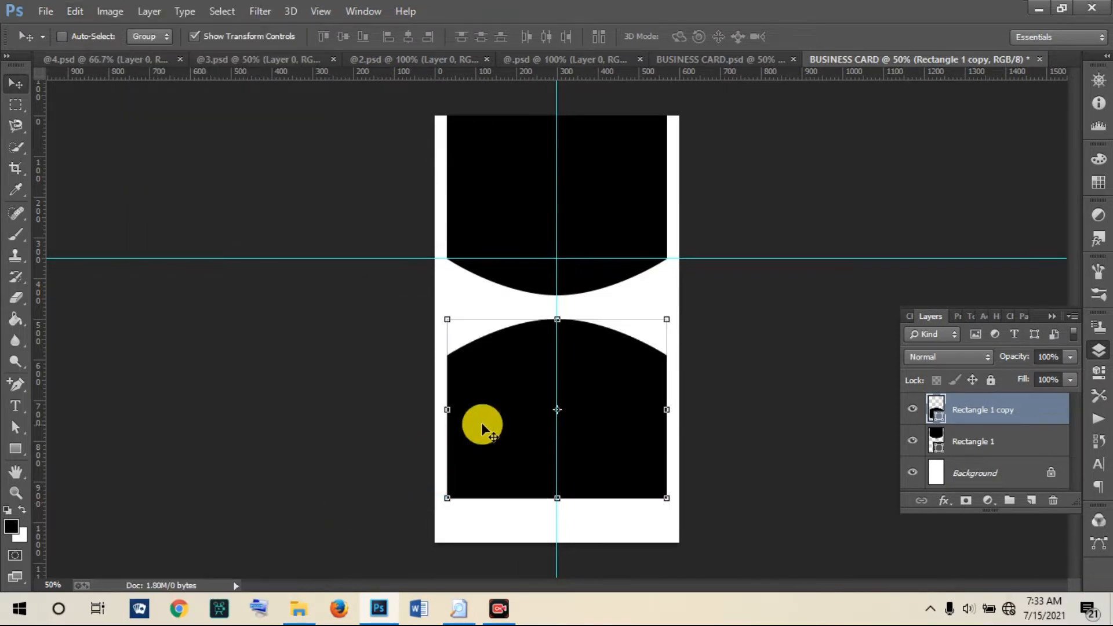
pyautogui.moveTo(502, 378); pyautogui.dragTo(505, 421)
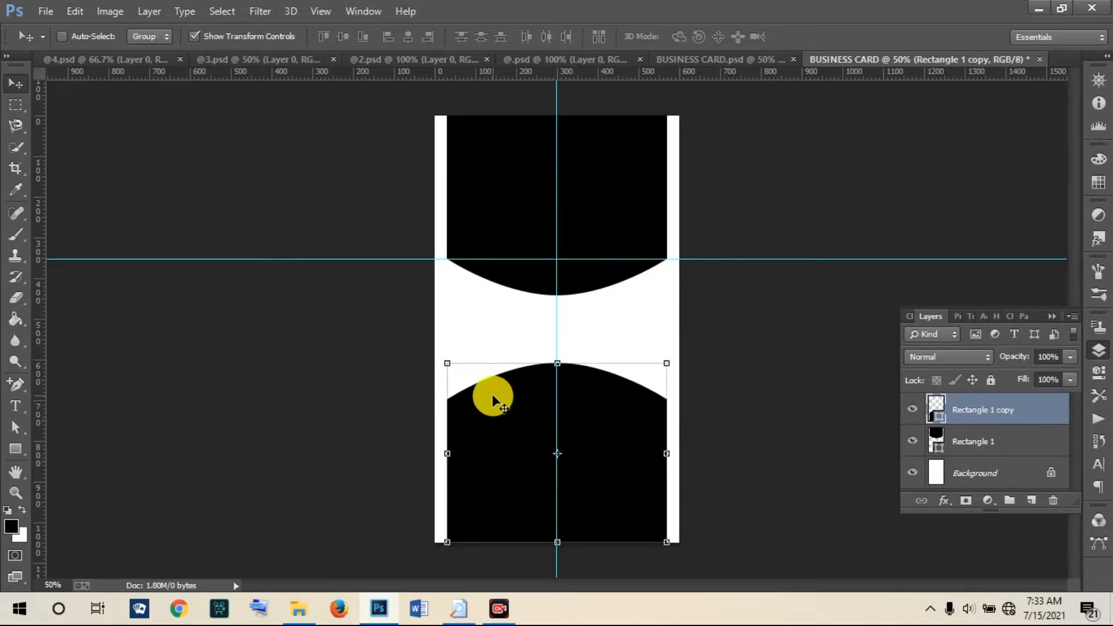
# Step: Stretch the lower shape to the full 600 px card width
pyautogui.moveTo(447, 455); pyautogui.dragTo(443, 457)
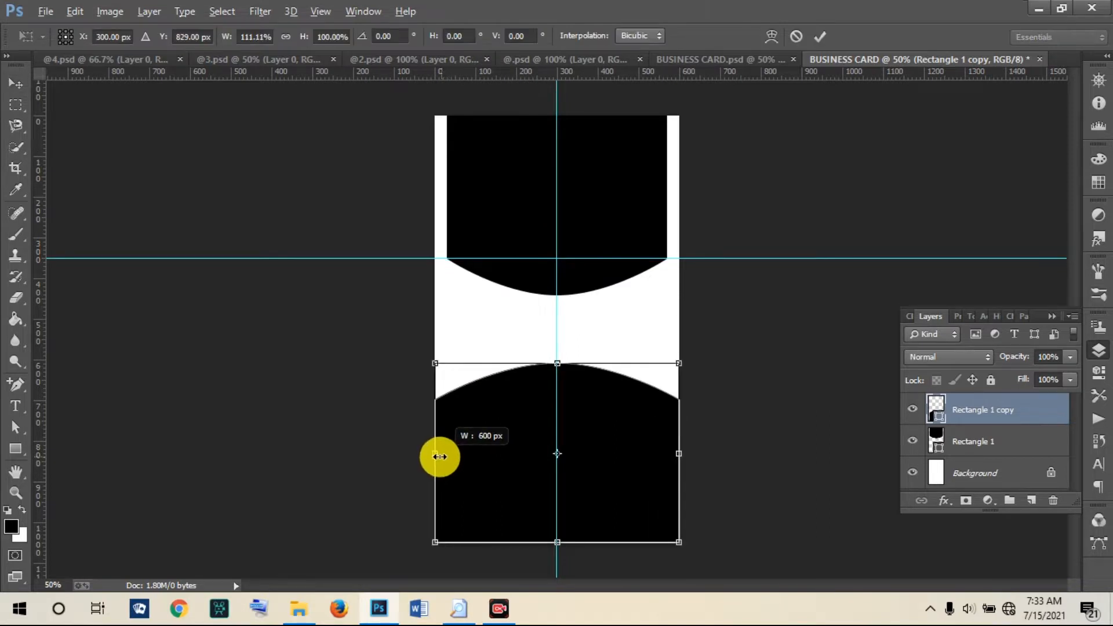
pyautogui.moveTo(436, 457); pyautogui.dragTo(435, 457)
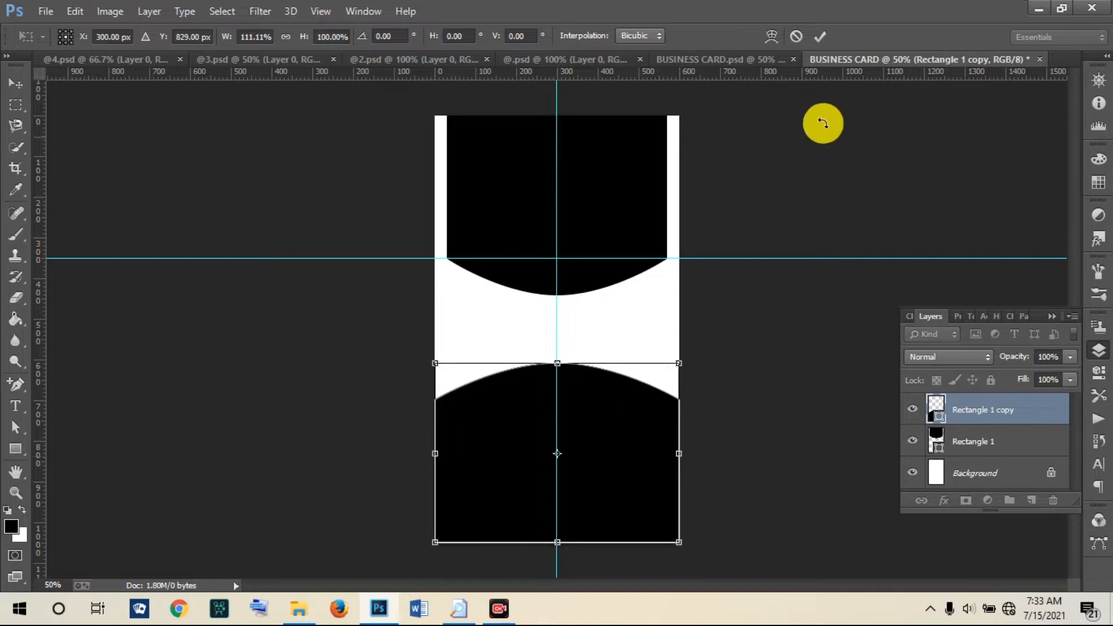
pyautogui.click(820, 36)
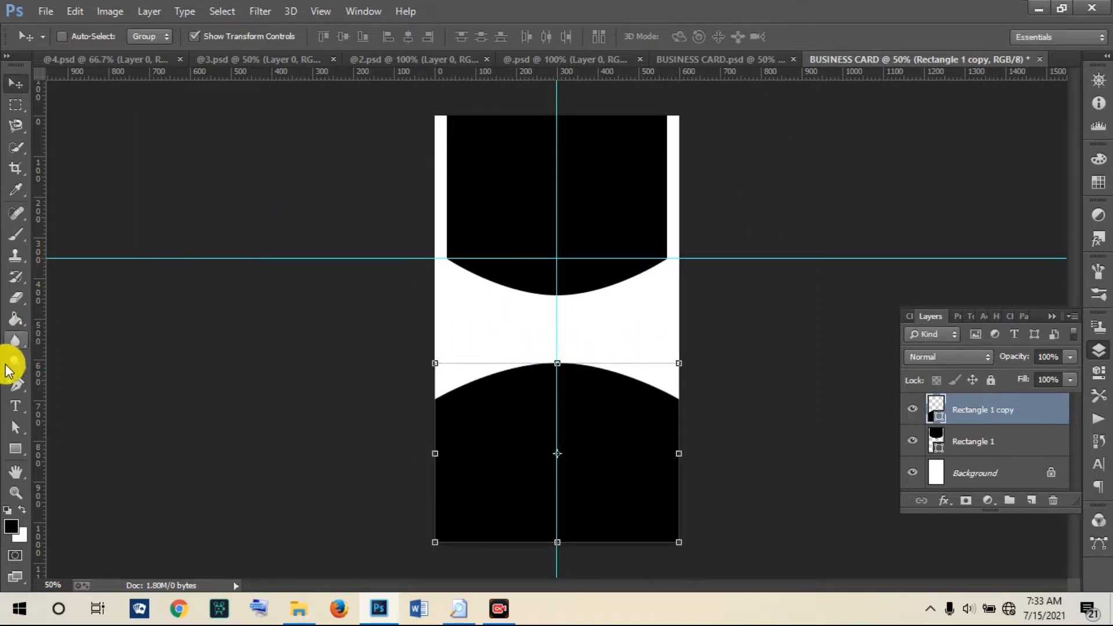
# Step: Add a smooth anchor at the centre of the lower shape's top curve
pyautogui.click(15, 384)
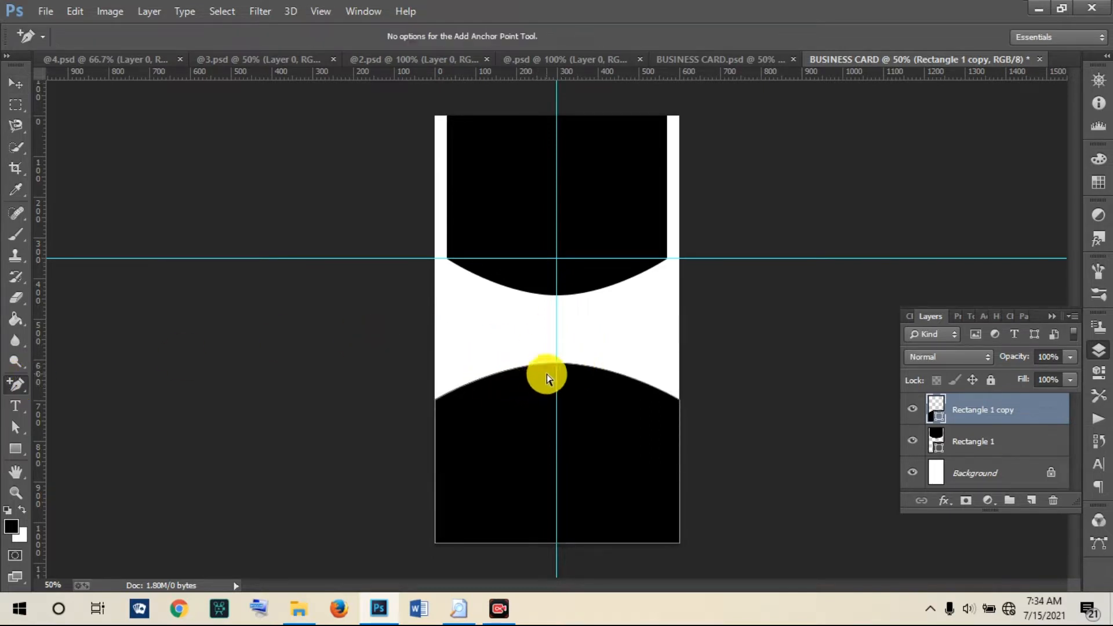
pyautogui.moveTo(556, 364); pyautogui.dragTo(496, 364)
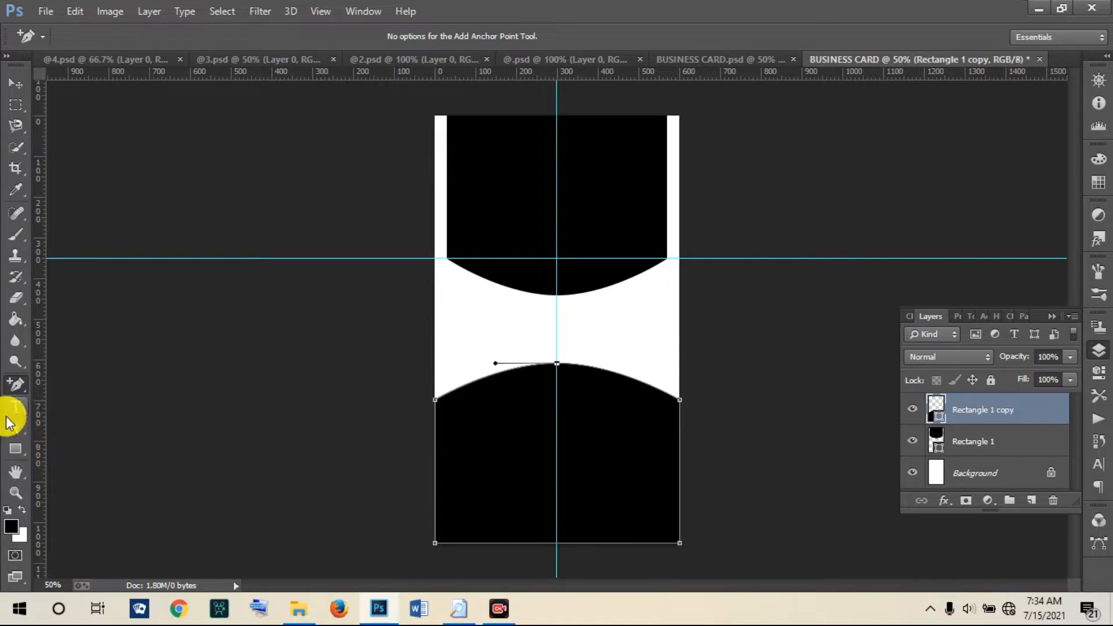
pyautogui.click(15, 430)
pyautogui.moveTo(555, 368); pyautogui.dragTo(556, 381)
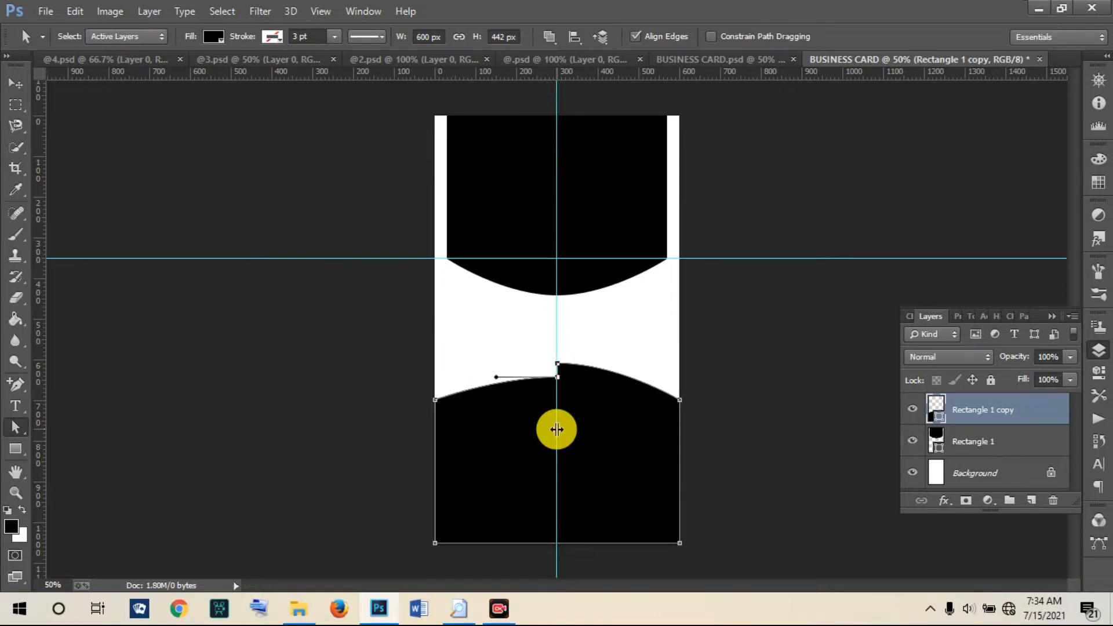
pyautogui.hotkey('ctrl', 'z')
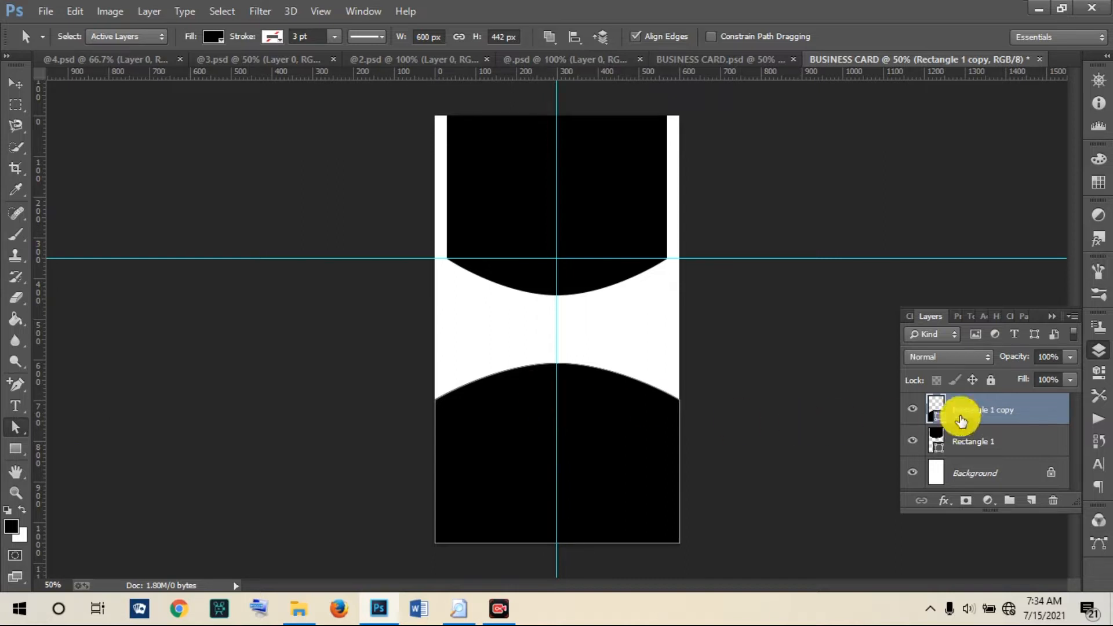
# Step: Undo the earlier widening and re-widen the lower shape to 600 px
pyautogui.click(16, 83)
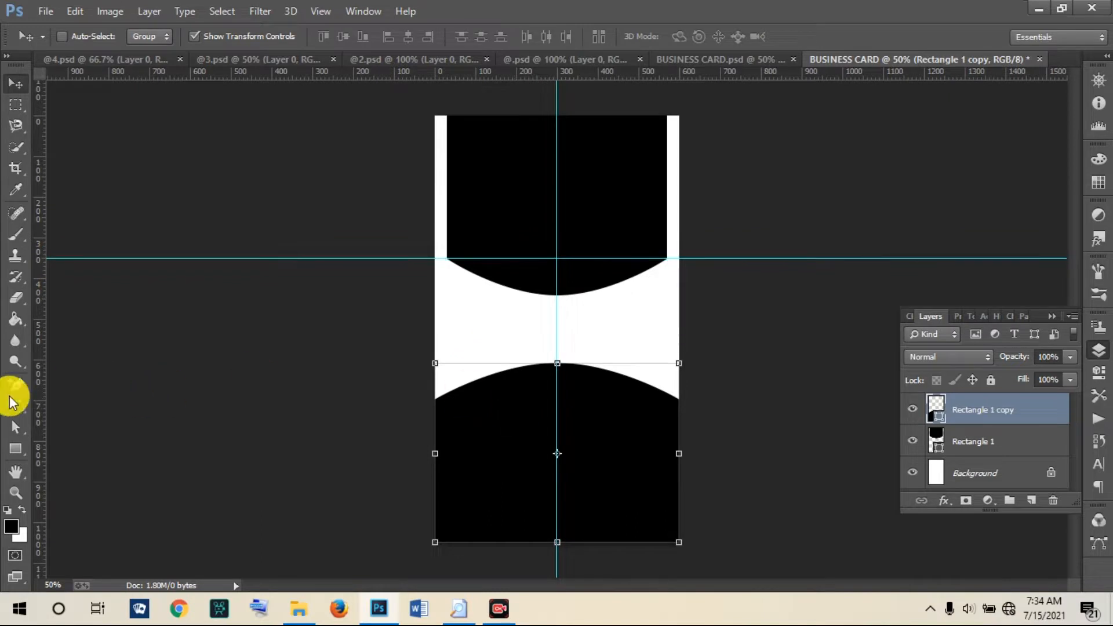
pyautogui.click(16, 427)
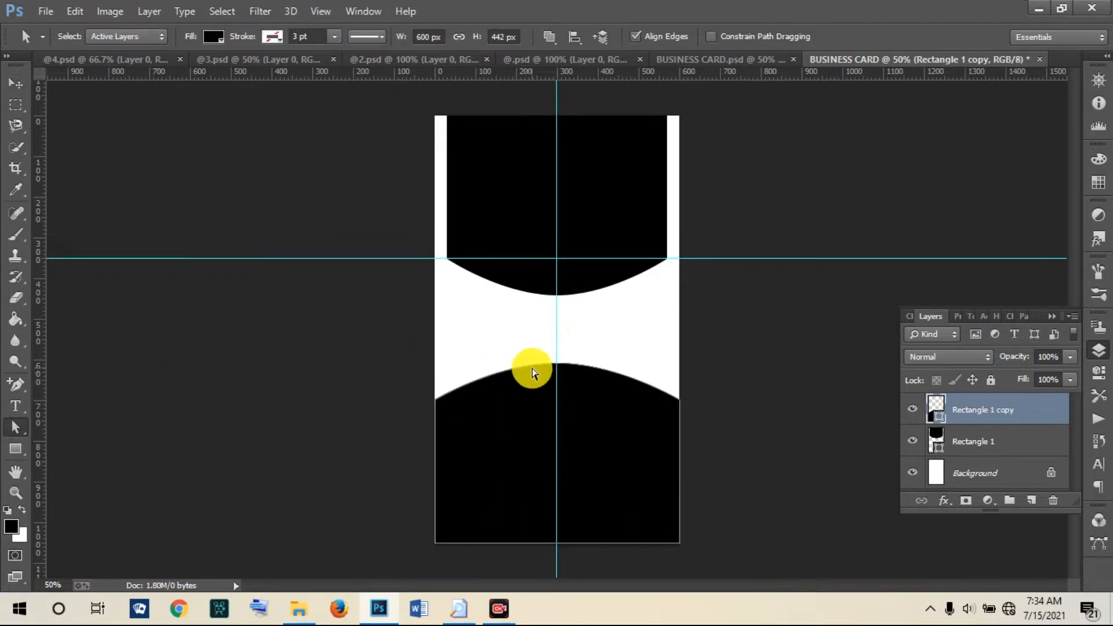
pyautogui.click(538, 367)
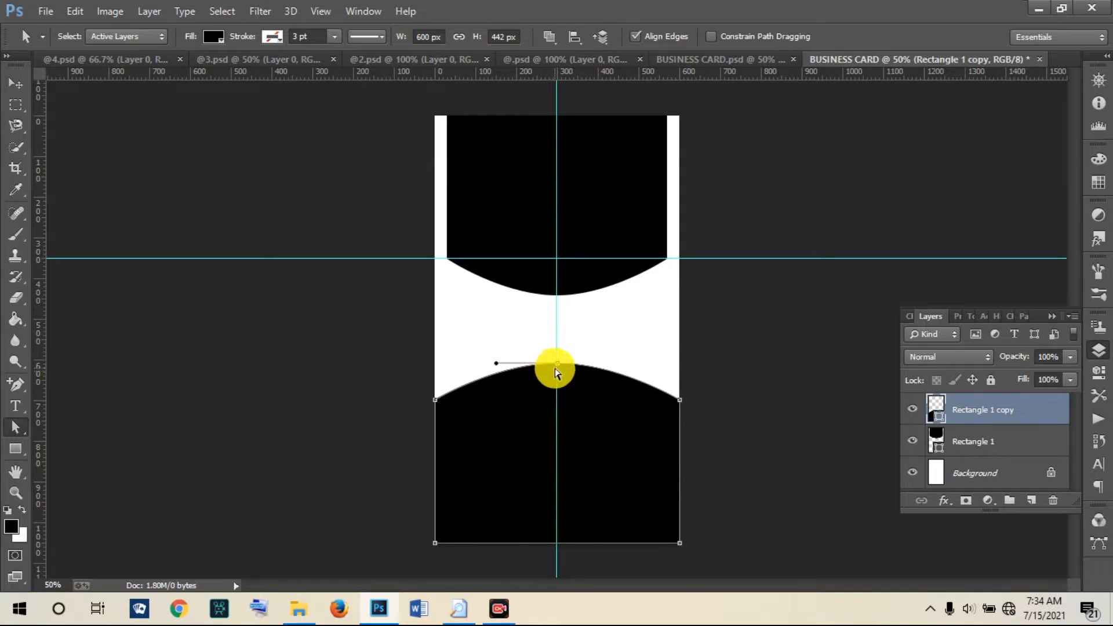
pyautogui.hotkey('ctrl', 'z')
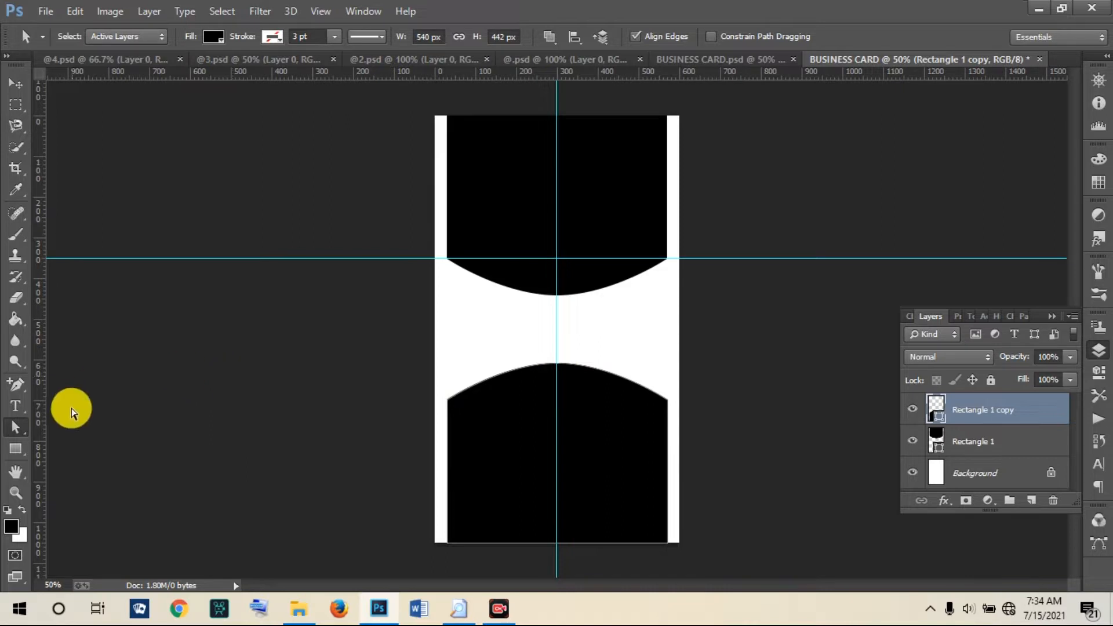
pyautogui.click(16, 84)
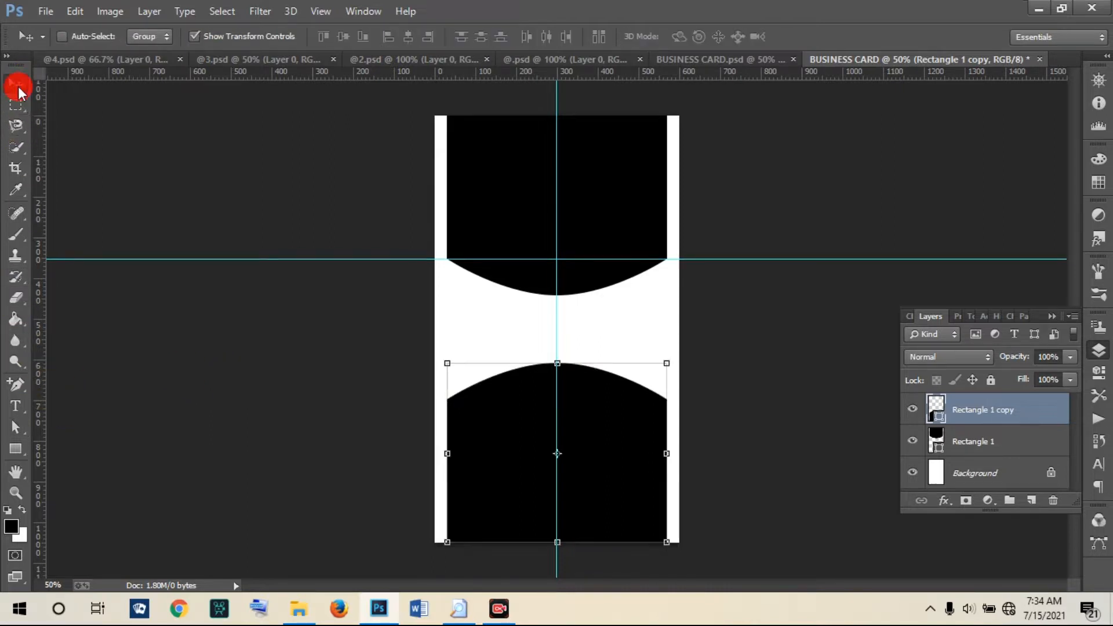
pyautogui.moveTo(447, 455); pyautogui.dragTo(438, 452)
pyautogui.click(818, 37)
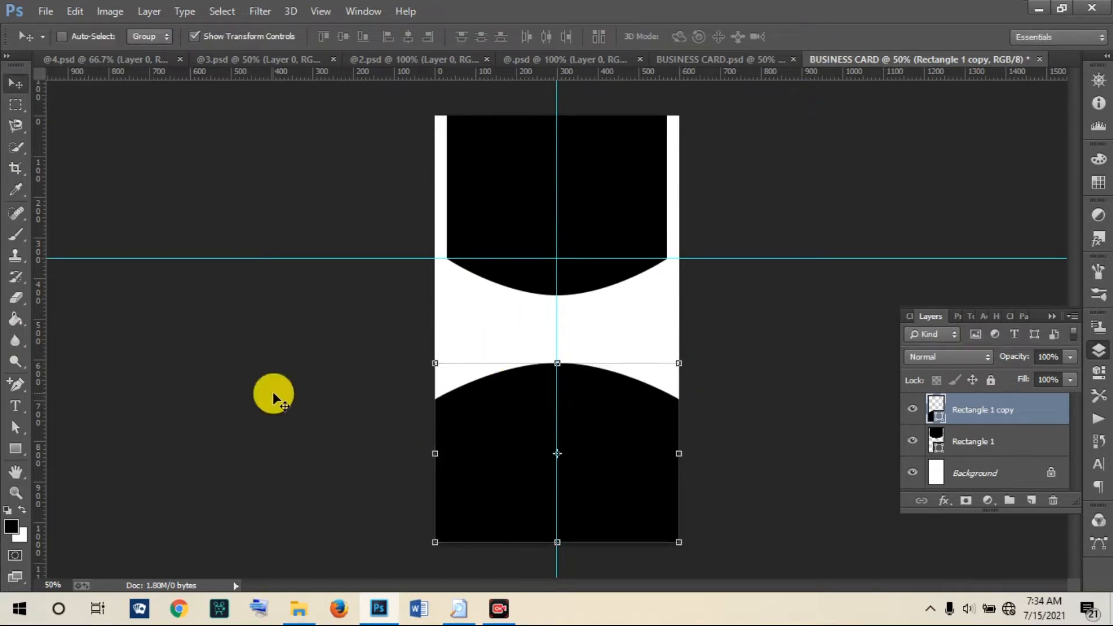
# Step: Drag the lower curve's centre anchor down so its top edge dips, parallel to the upper arc
pyautogui.click(14, 429)
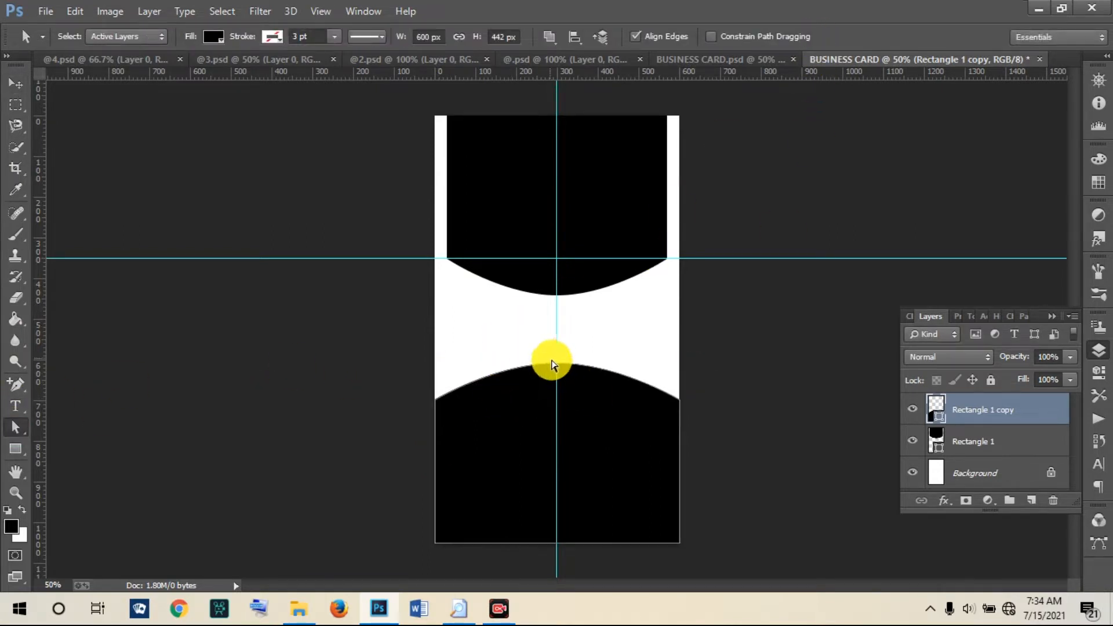
pyautogui.click(558, 365)
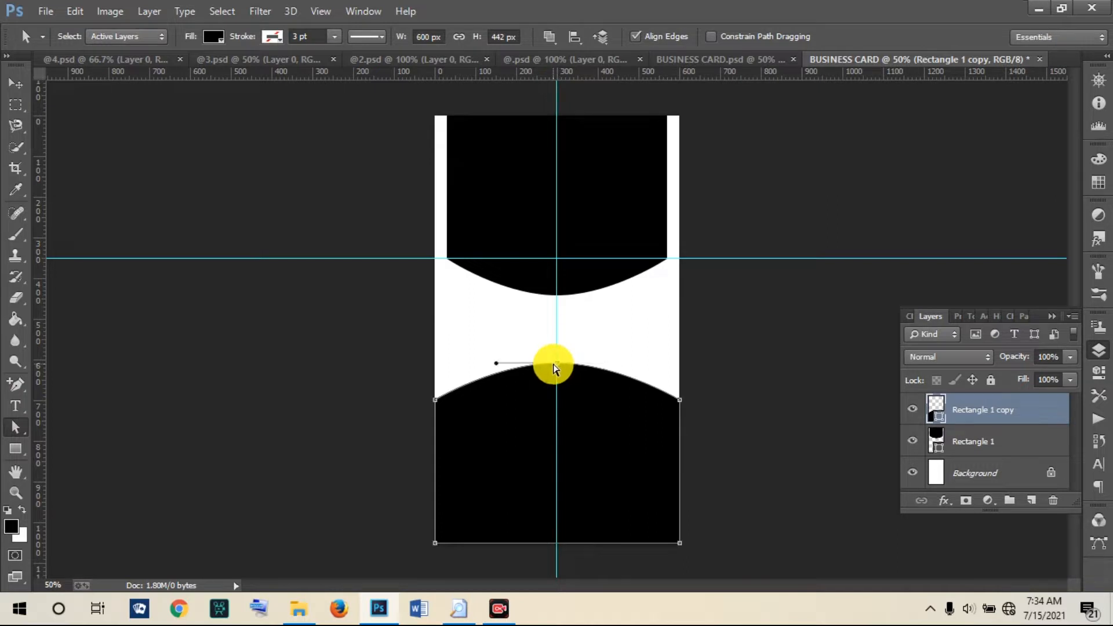
pyautogui.click(557, 364)
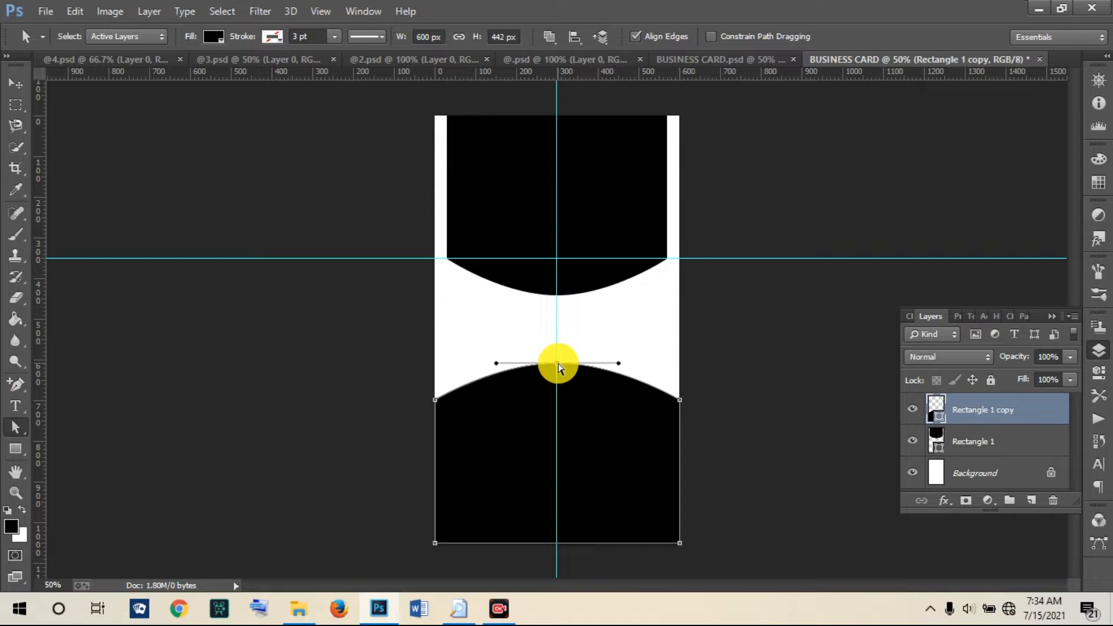
pyautogui.moveTo(558, 364); pyautogui.dragTo(558, 430)
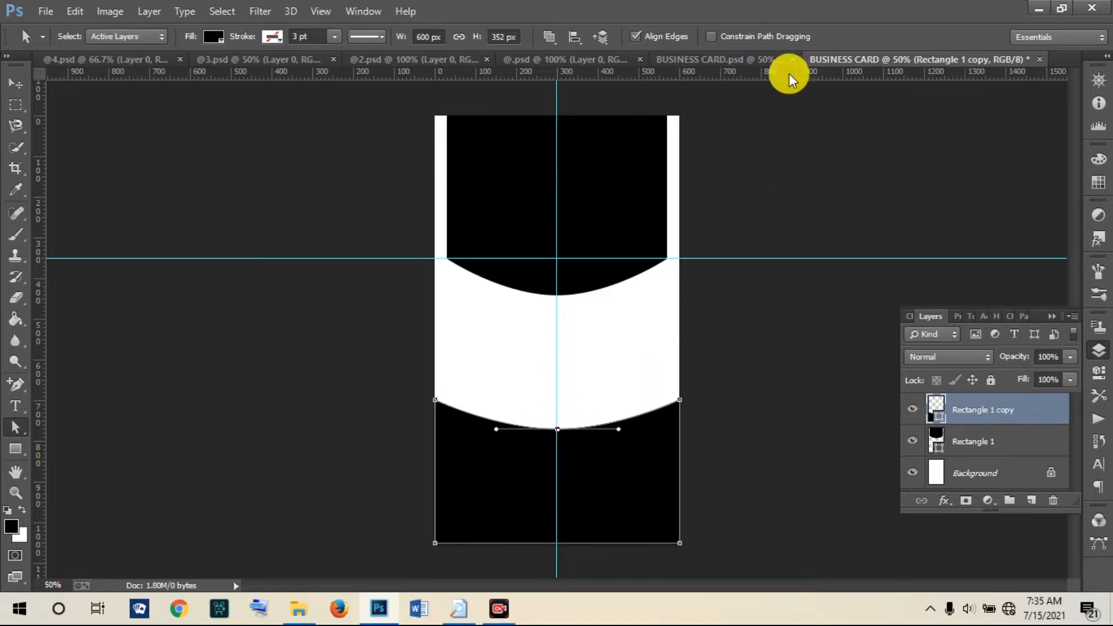
# Step: Move the lower shape up and stretch it to the card's bottom, leaving a thin curved white band
pyautogui.click(5, 93)
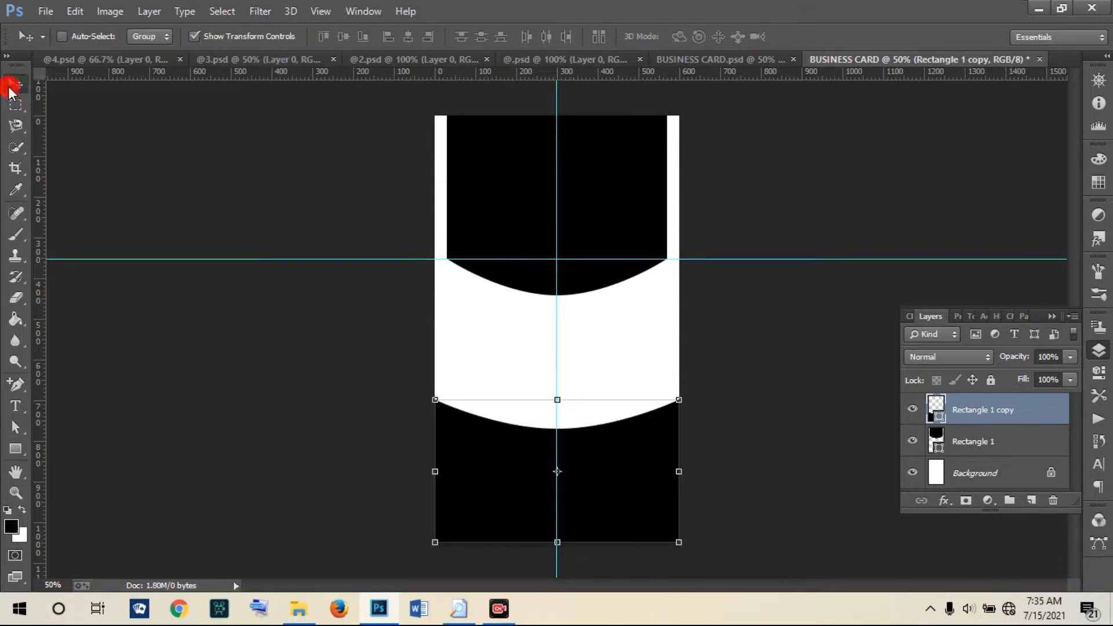
pyautogui.click(558, 401)
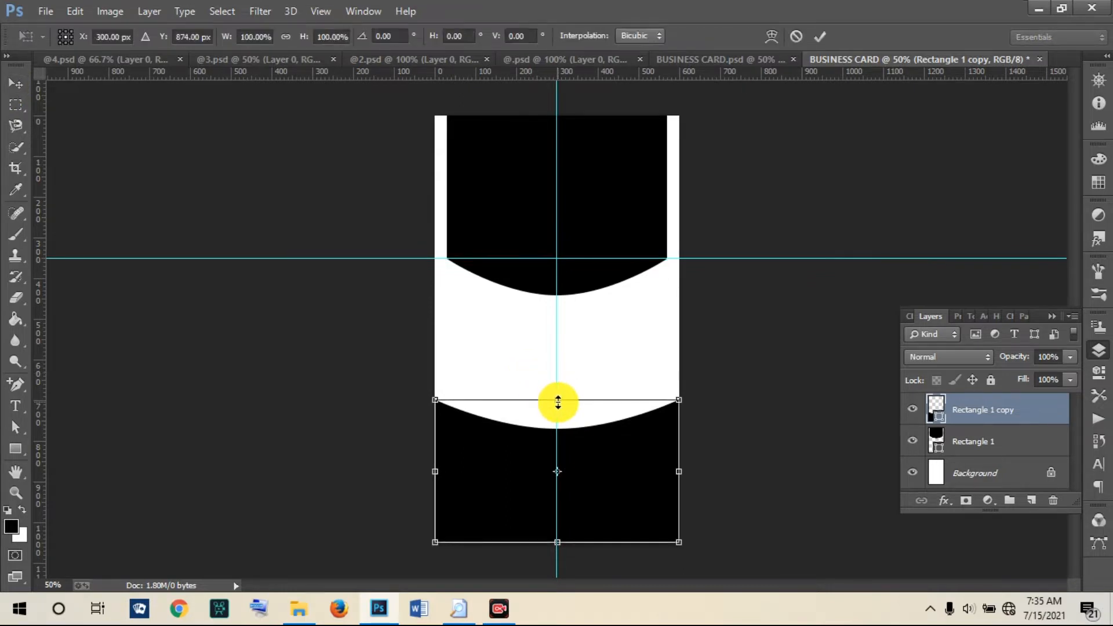
pyautogui.moveTo(534, 473); pyautogui.dragTo(532, 358)
pyautogui.moveTo(554, 427); pyautogui.dragTo(562, 545)
pyautogui.moveTo(537, 358); pyautogui.dragTo(537, 344)
pyautogui.moveTo(557, 528); pyautogui.dragTo(557, 542)
pyautogui.click(819, 36)
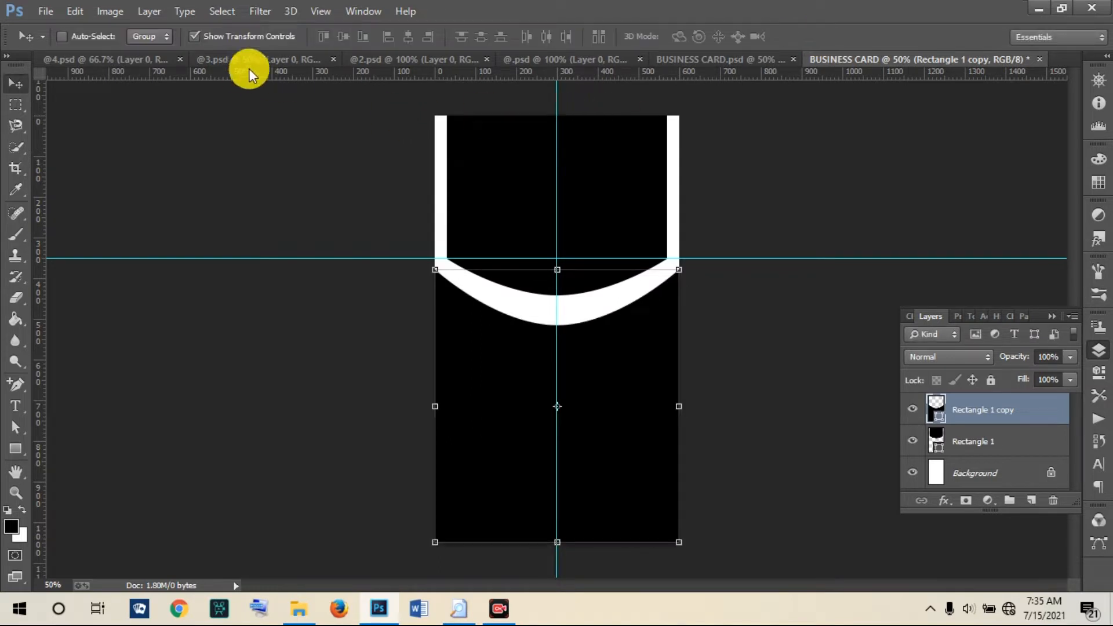
pyautogui.click(730, 55)
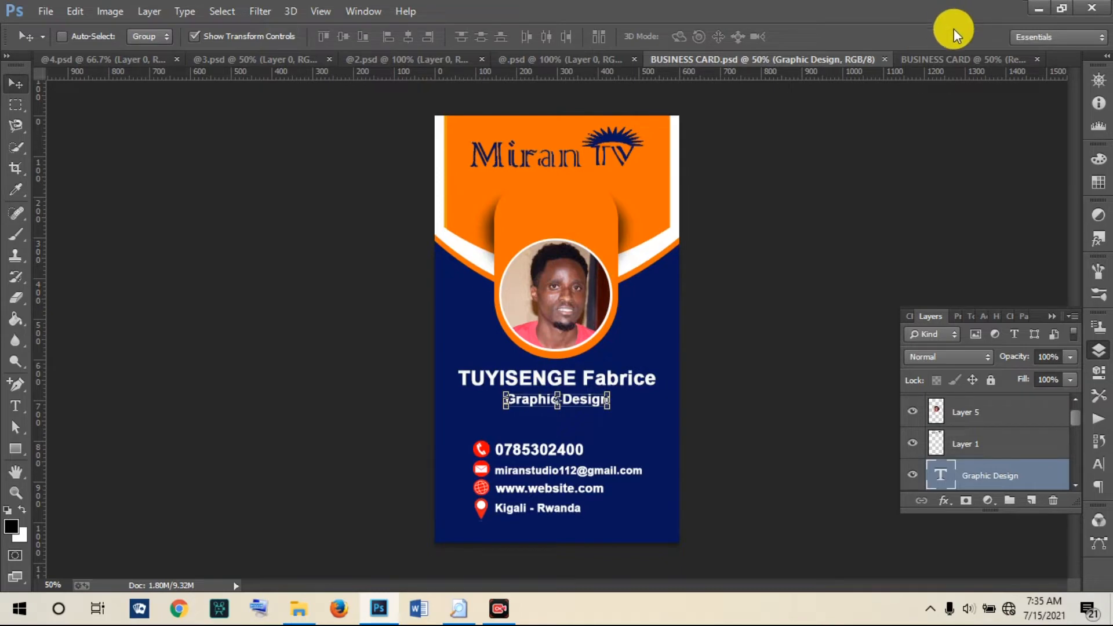
# Step: Back on the BUSINESS CARD tab, fill the Rectangle 1 top shape with orange d15f02
pyautogui.click(945, 63)
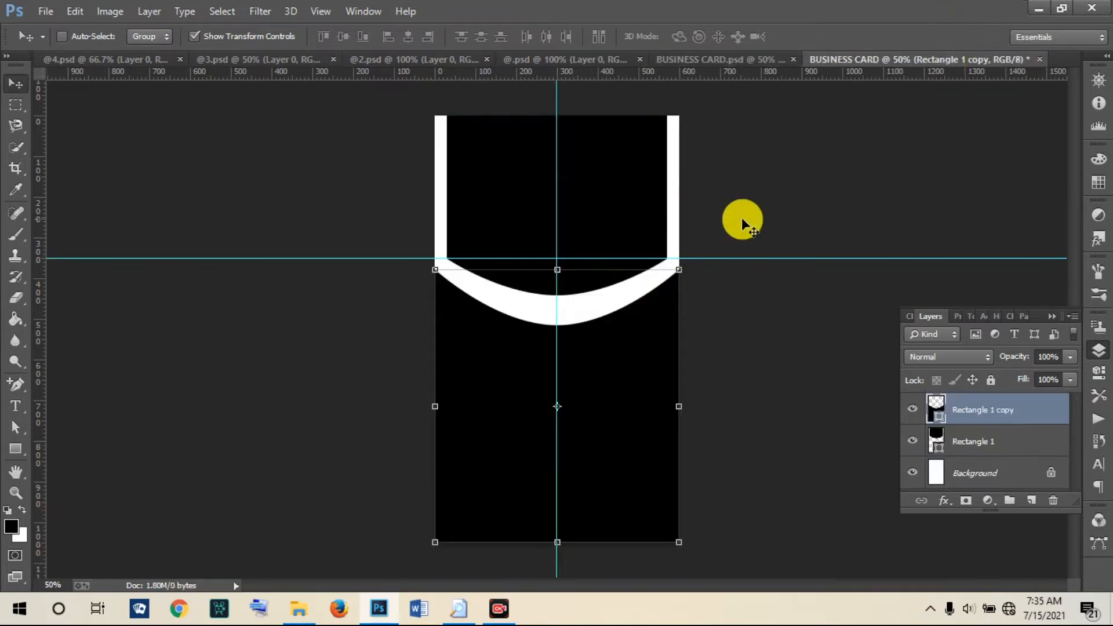
pyautogui.click(976, 442)
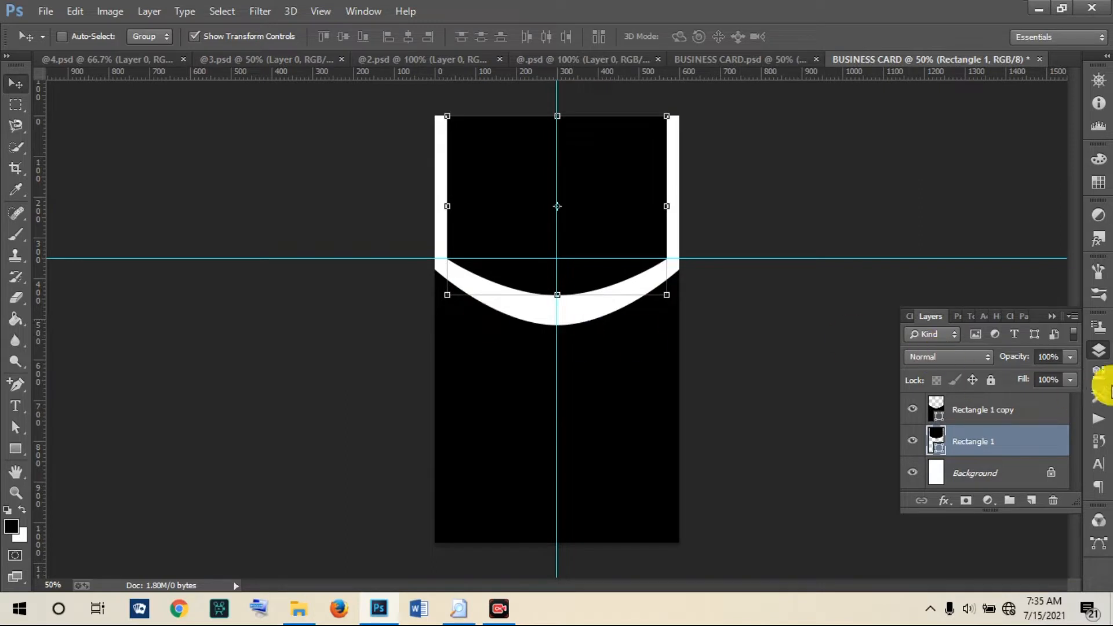
pyautogui.doubleClick(938, 443)
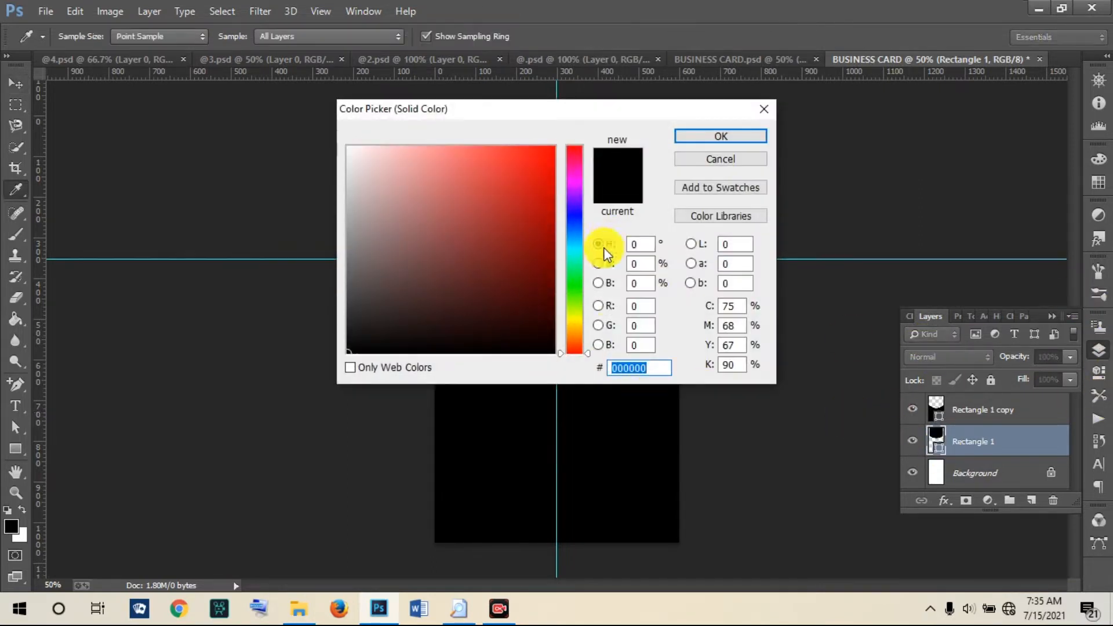
pyautogui.click(577, 339)
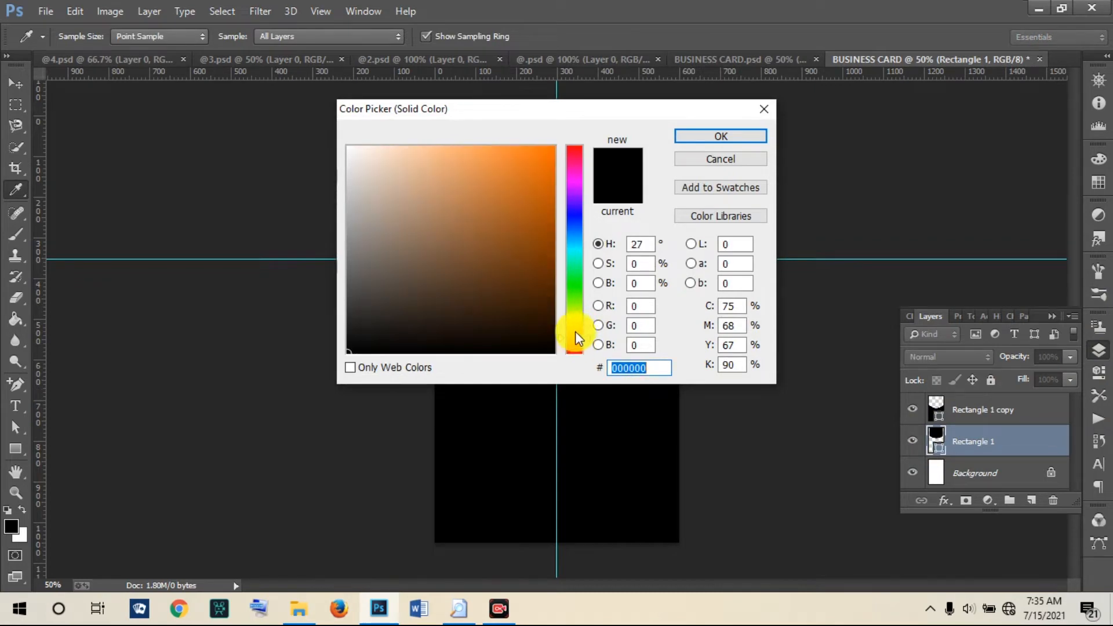
pyautogui.moveTo(546, 198); pyautogui.dragTo(552, 183)
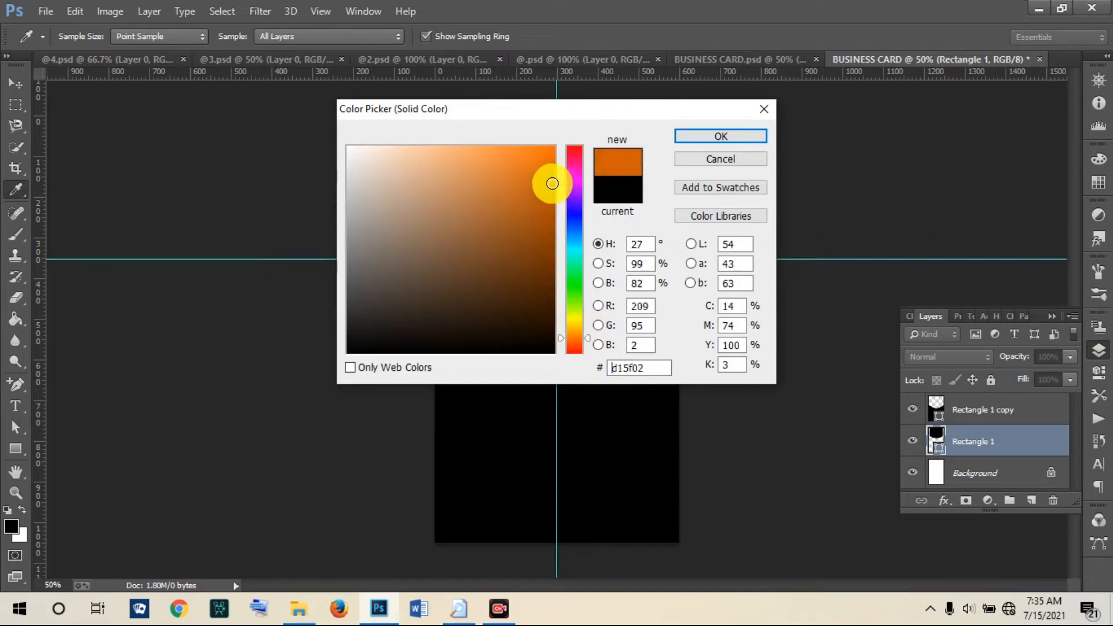
pyautogui.click(715, 139)
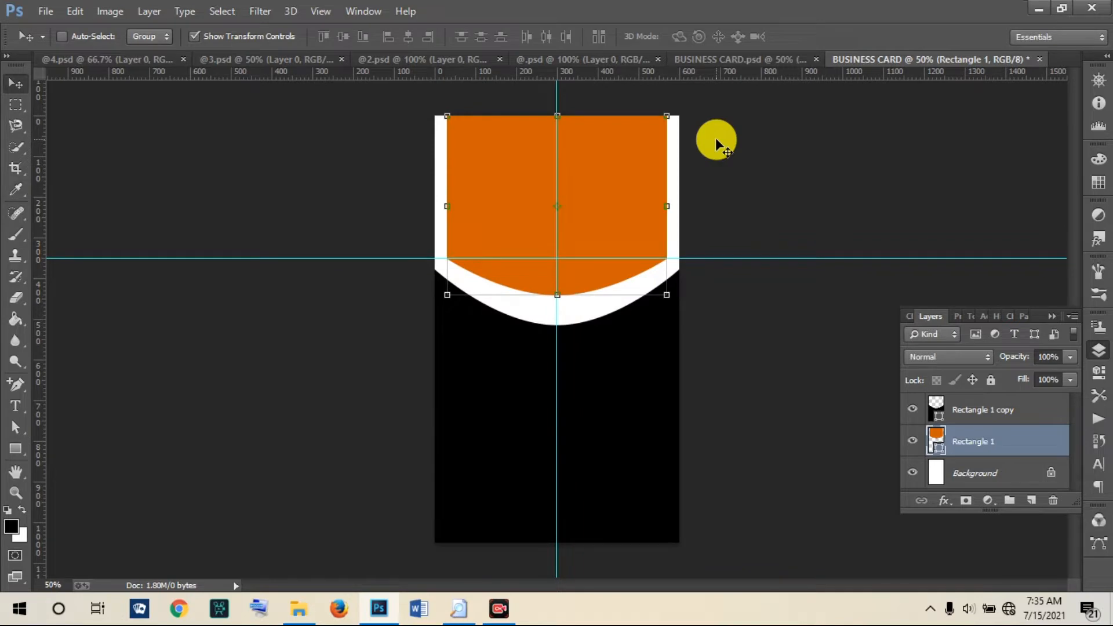
# Step: Compare with the finished card, then change the top shape to a brighter orange, dc6403
pyautogui.click(763, 56)
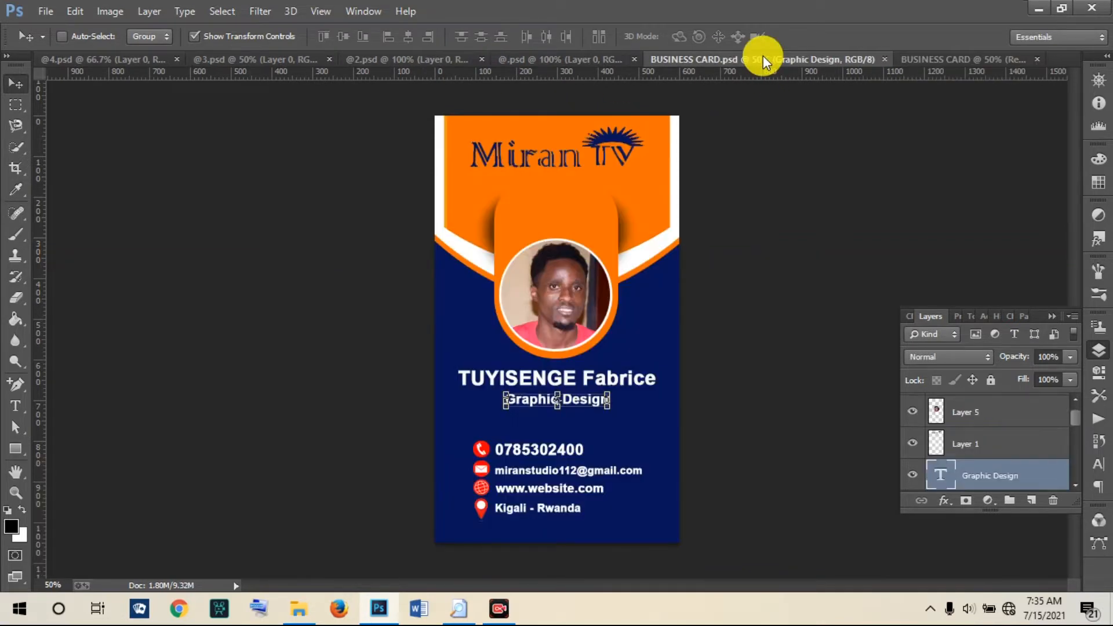
pyautogui.click(924, 59)
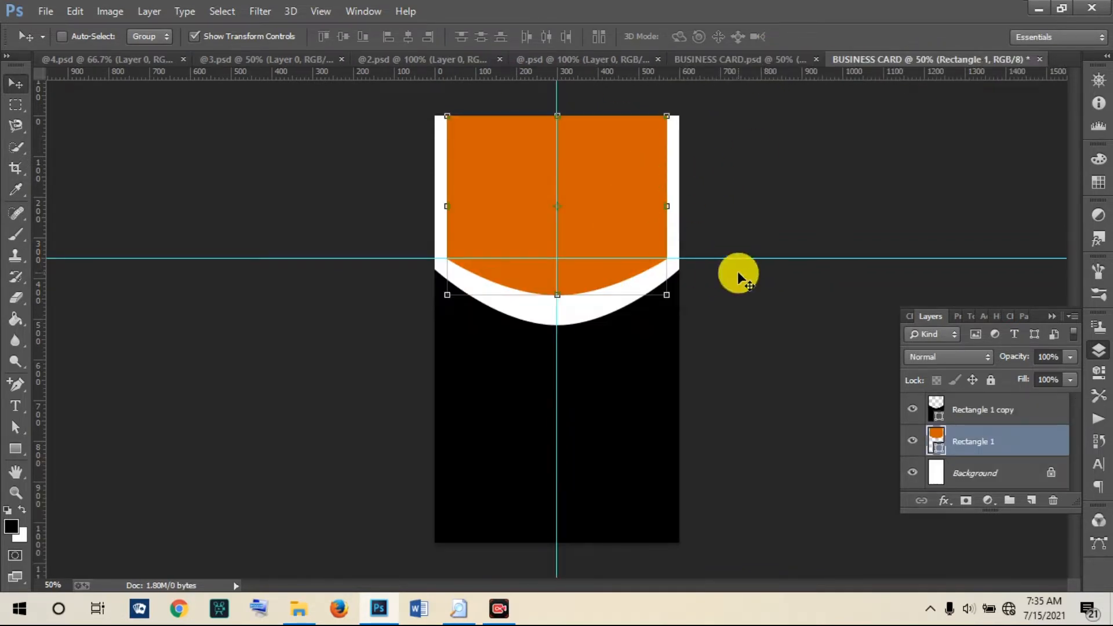
pyautogui.doubleClick(938, 444)
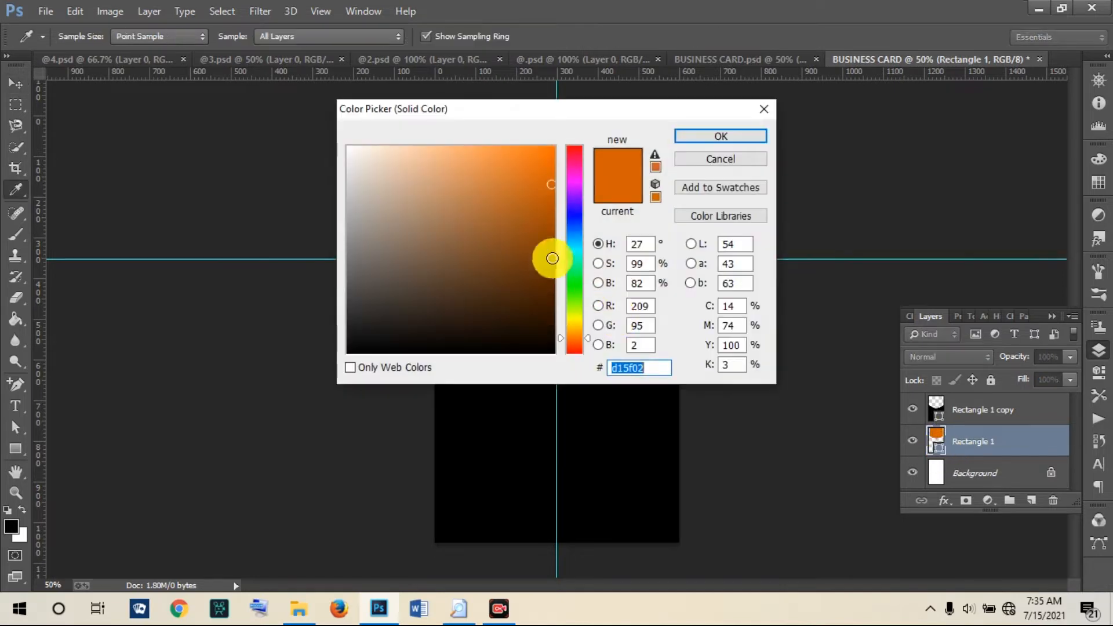
pyautogui.click(551, 174)
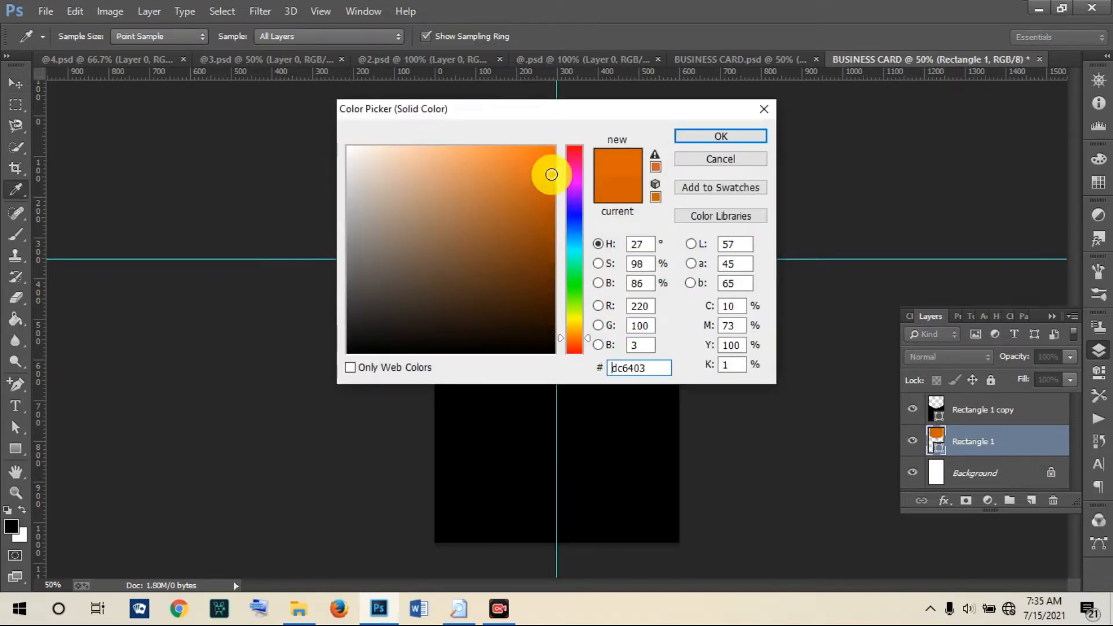
pyautogui.click(693, 136)
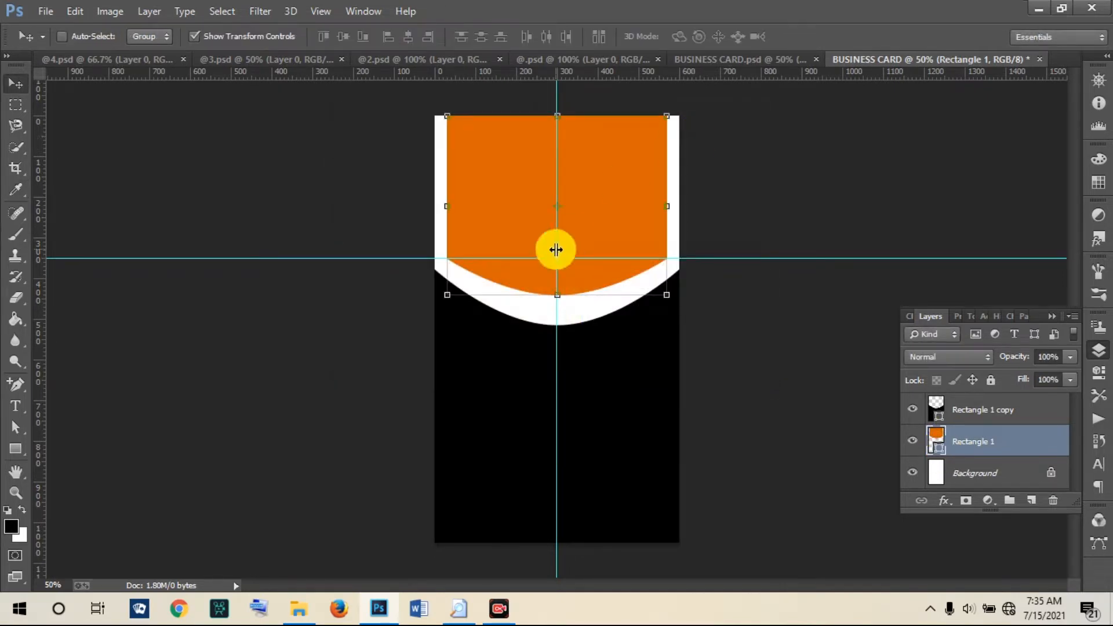
# Step: Duplicate the black curved shape as Rectangle 1 copy 2 and enlarge the Layers panel
pyautogui.click(979, 411)
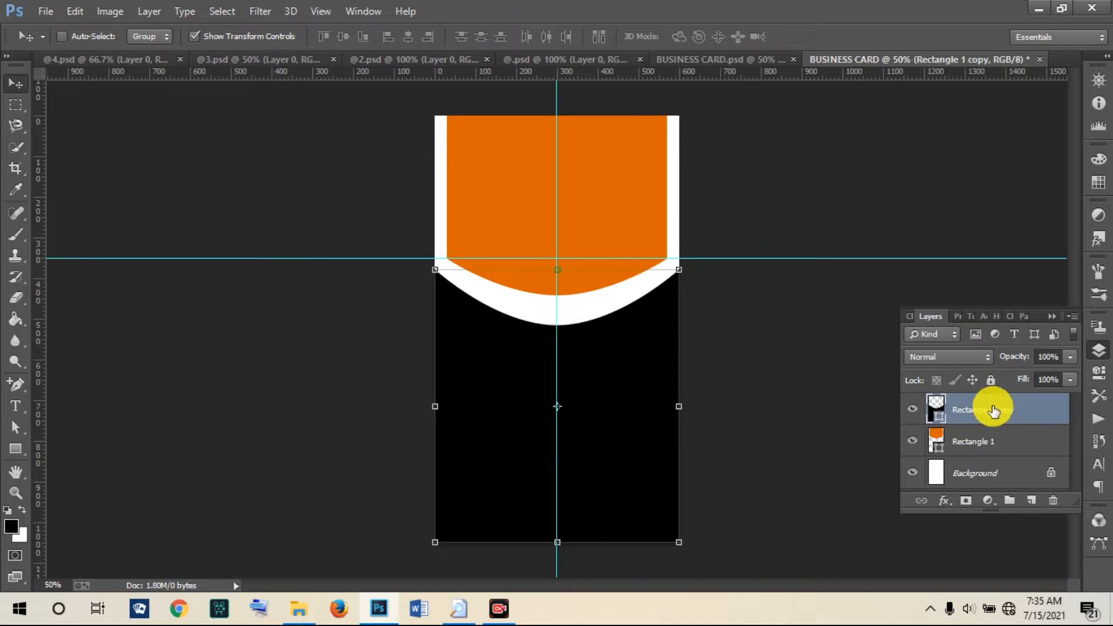
pyautogui.rightClick(994, 411)
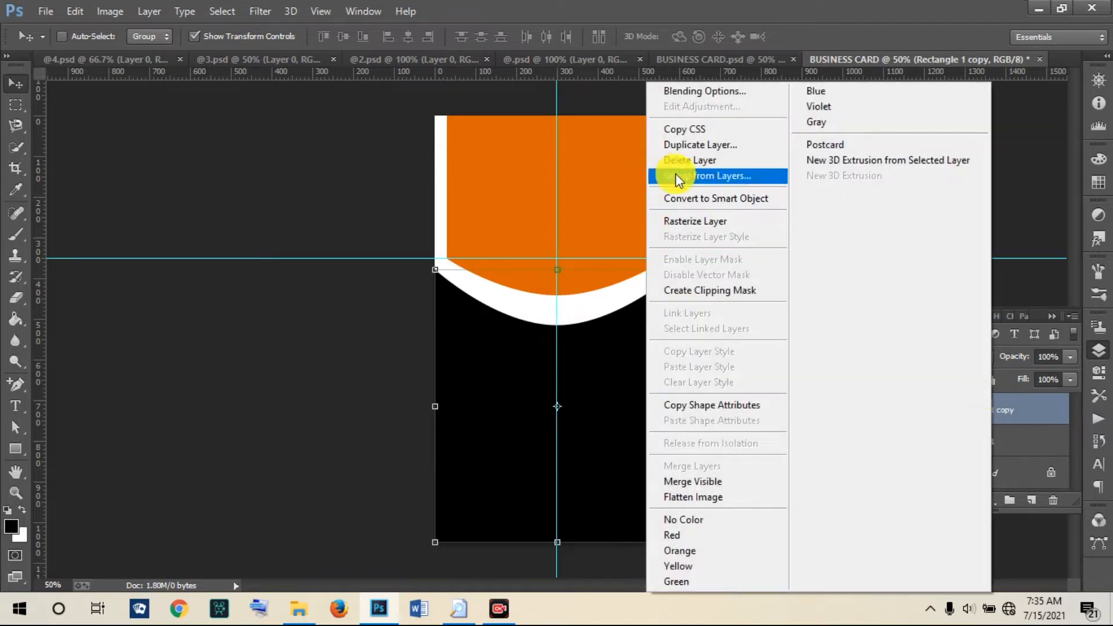
pyautogui.click(682, 145)
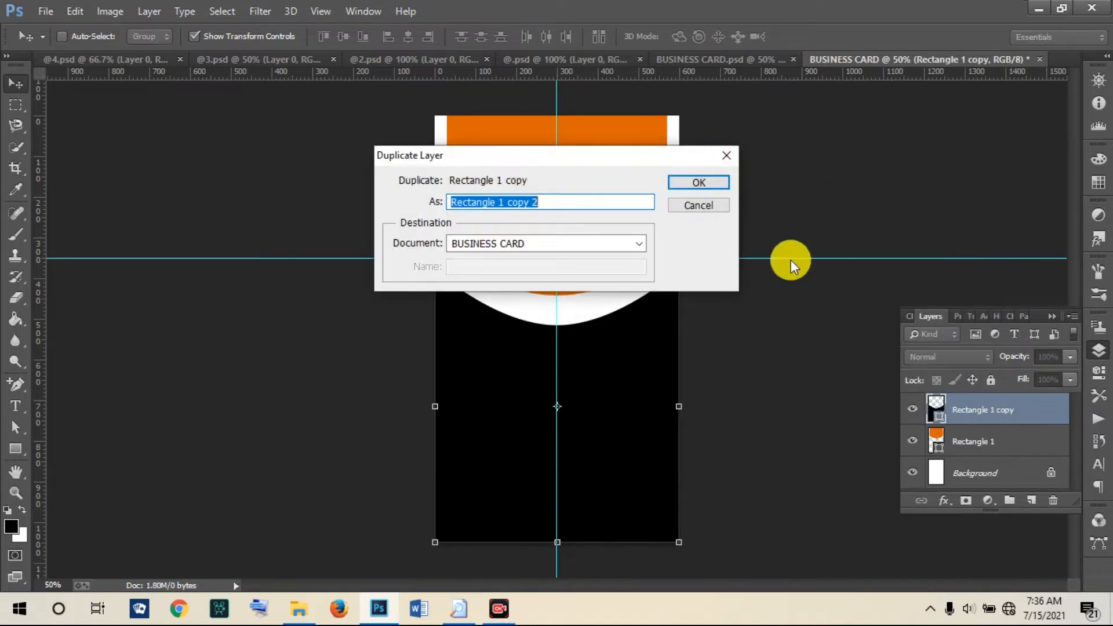
pyautogui.click(706, 183)
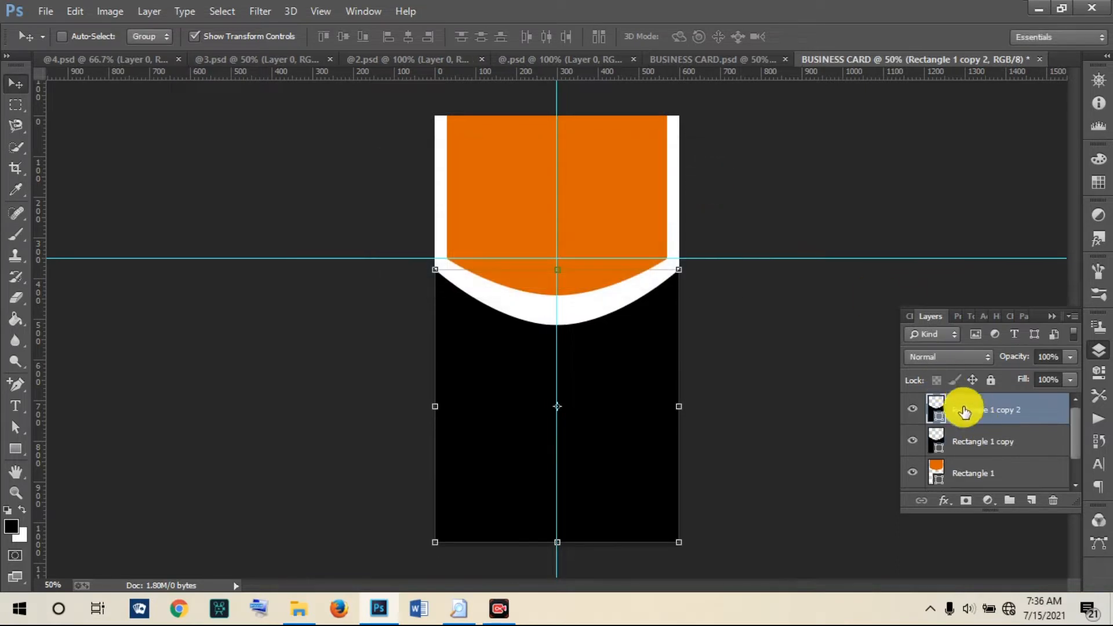
pyautogui.moveTo(1007, 515); pyautogui.dragTo(1009, 566)
pyautogui.moveTo(1002, 308); pyautogui.dragTo(1004, 168)
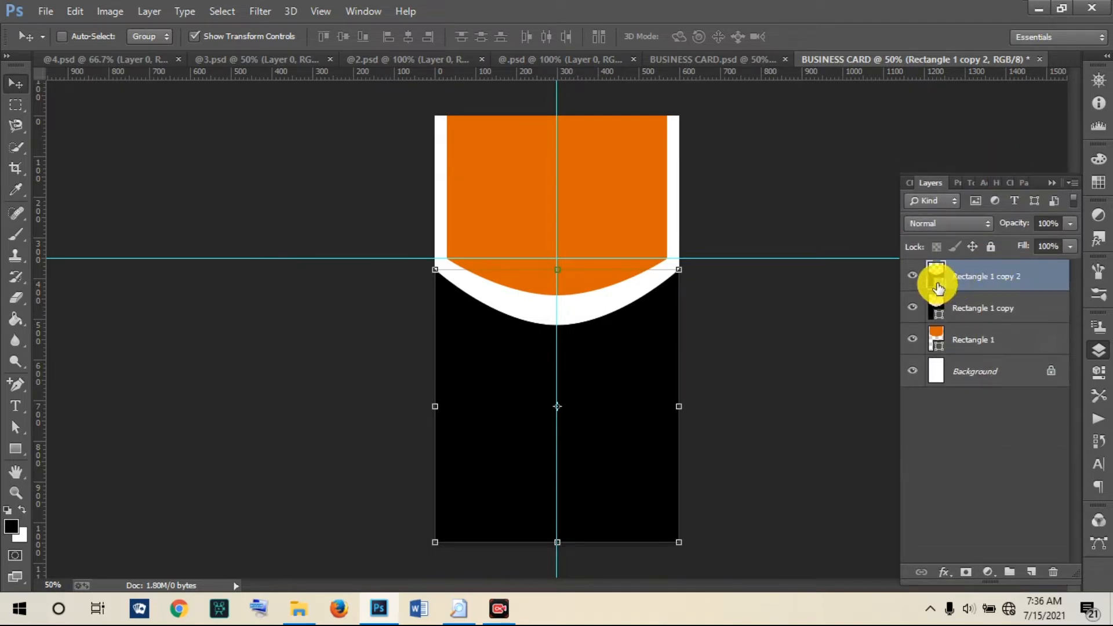
# Step: Fill Rectangle 1 copy 2 with the top shape's orange, sampled with the eyedropper
pyautogui.doubleClick(938, 288)
pyautogui.moveTo(534, 112); pyautogui.dragTo(804, 274)
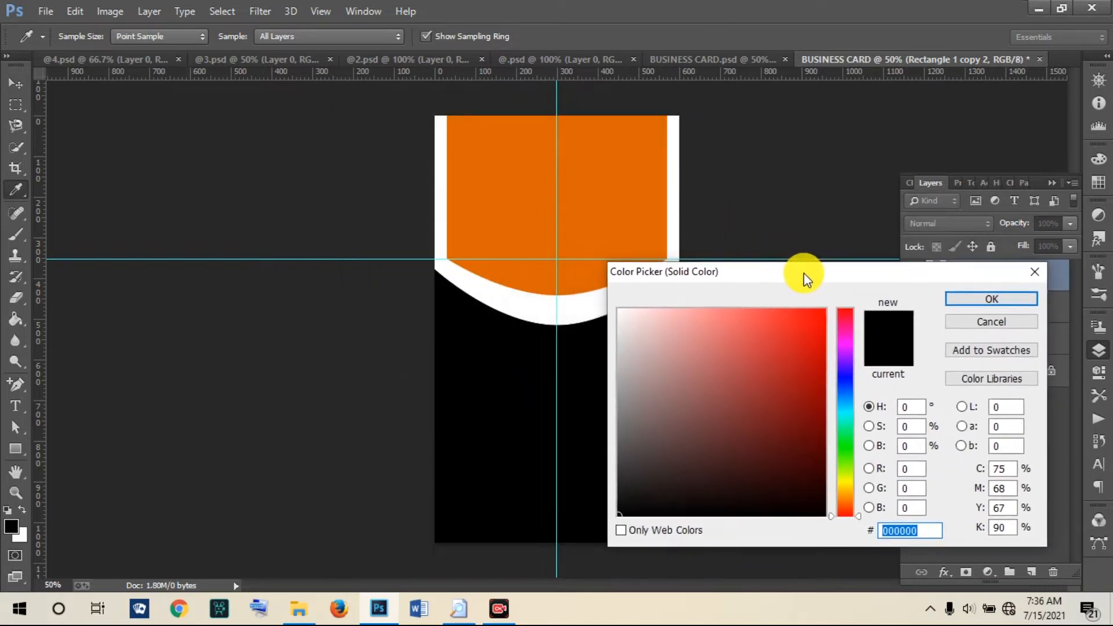
pyautogui.click(615, 186)
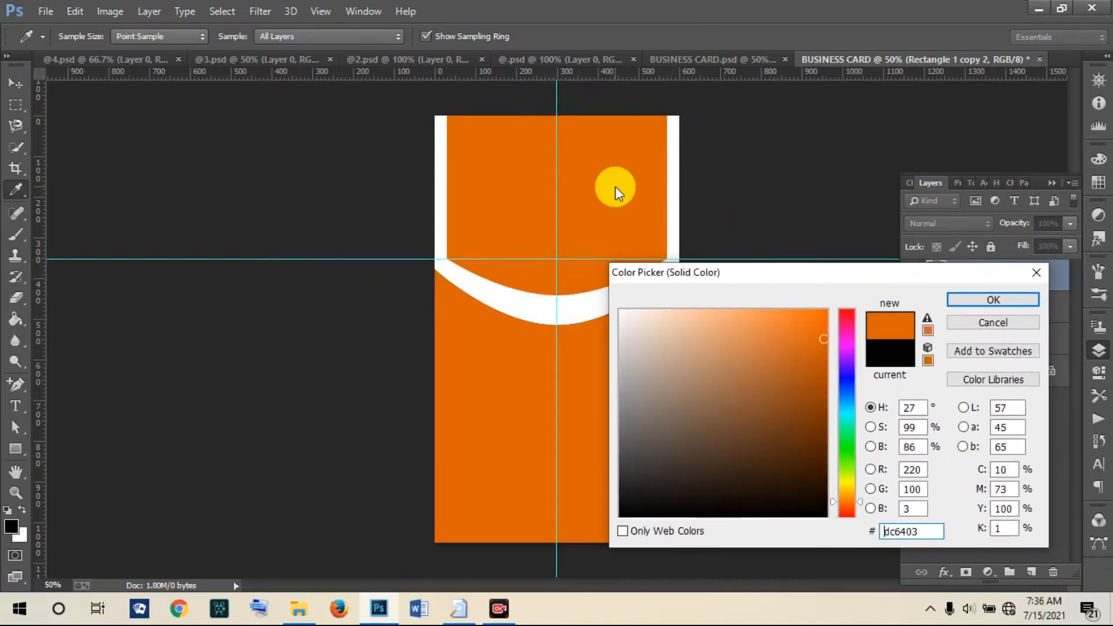
pyautogui.click(965, 298)
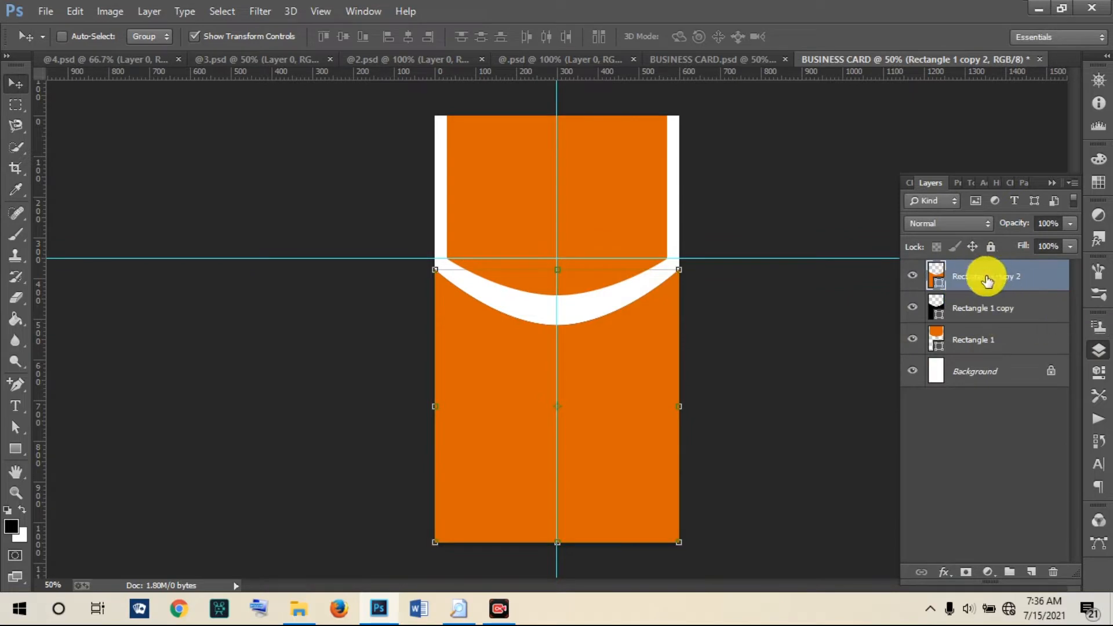
# Step: Move the orange copy beneath the black shape and nudge it down to show an orange edge
pyautogui.moveTo(979, 282); pyautogui.dragTo(985, 325)
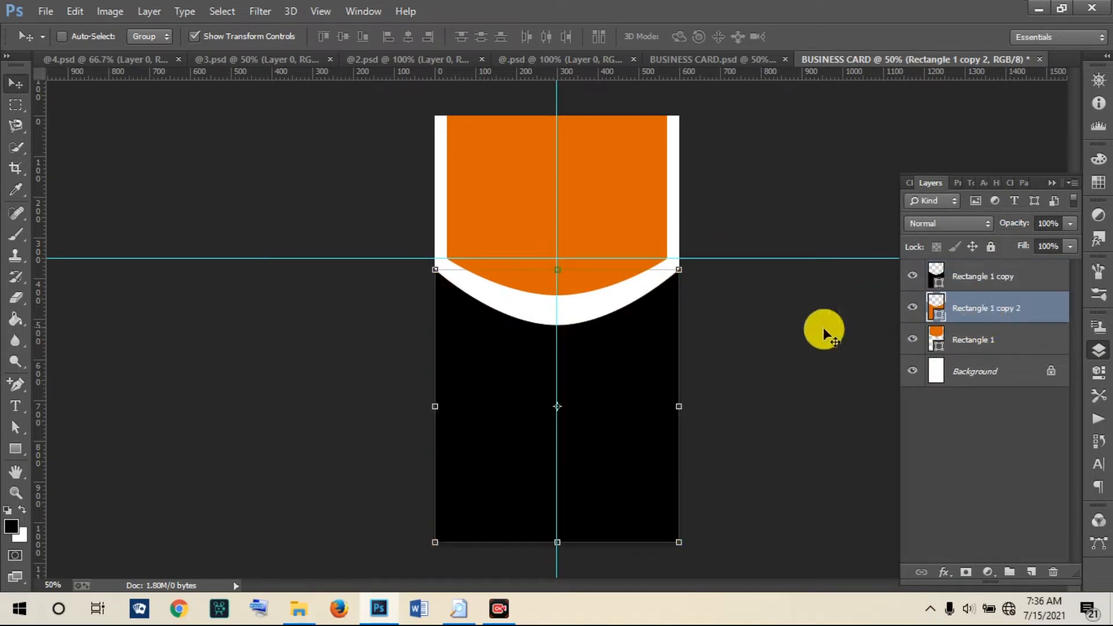
pyautogui.press('Down')
pyautogui.press('Down')
pyautogui.press('Down')
pyautogui.press('Down')
pyautogui.press('Down')
pyautogui.press('Down')
pyautogui.press('Down')
pyautogui.press('Down')
pyautogui.press('Down')
pyautogui.press('Down')
pyautogui.press('Down')
pyautogui.press('Down')
pyautogui.press('Down')
pyautogui.press('Down')
pyautogui.press('Down')
pyautogui.press('Down')
pyautogui.press('Down')
pyautogui.press('Down')
pyautogui.press('Down')
pyautogui.press('Down')
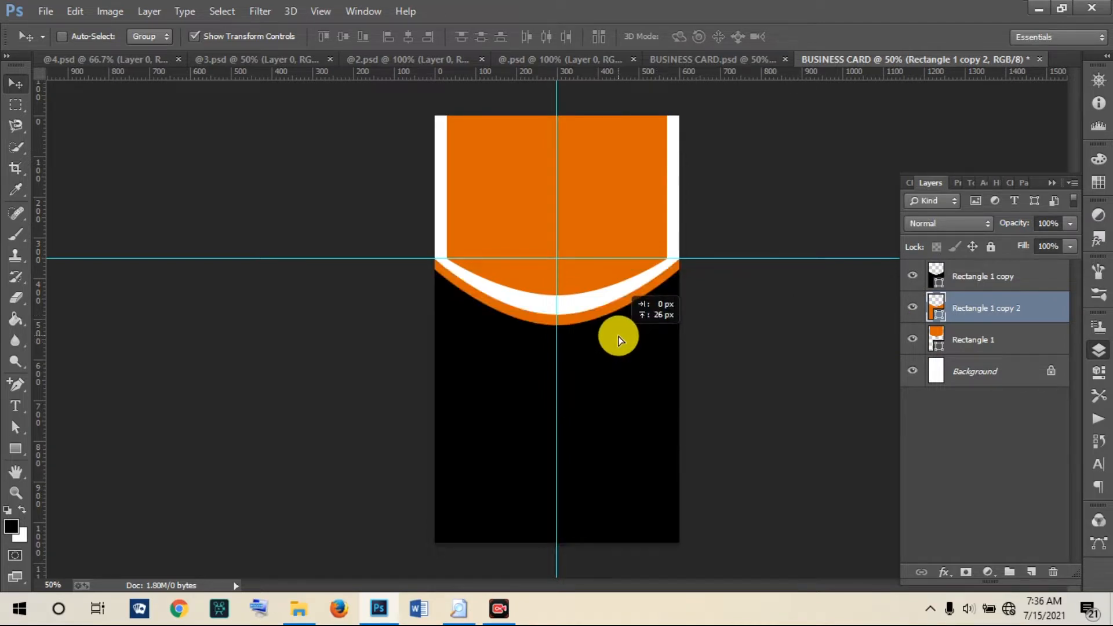
pyautogui.click(619, 336)
pyautogui.press('Down')
pyautogui.press('Down')
pyautogui.press('Down')
pyautogui.press('Down')
pyautogui.press('Down')
pyautogui.press('Down')
pyautogui.press('Down')
pyautogui.press('Down')
pyautogui.press('Down')
pyautogui.press('Down')
pyautogui.press('Down')
pyautogui.press('Down')
pyautogui.press('Down')
pyautogui.press('Down')
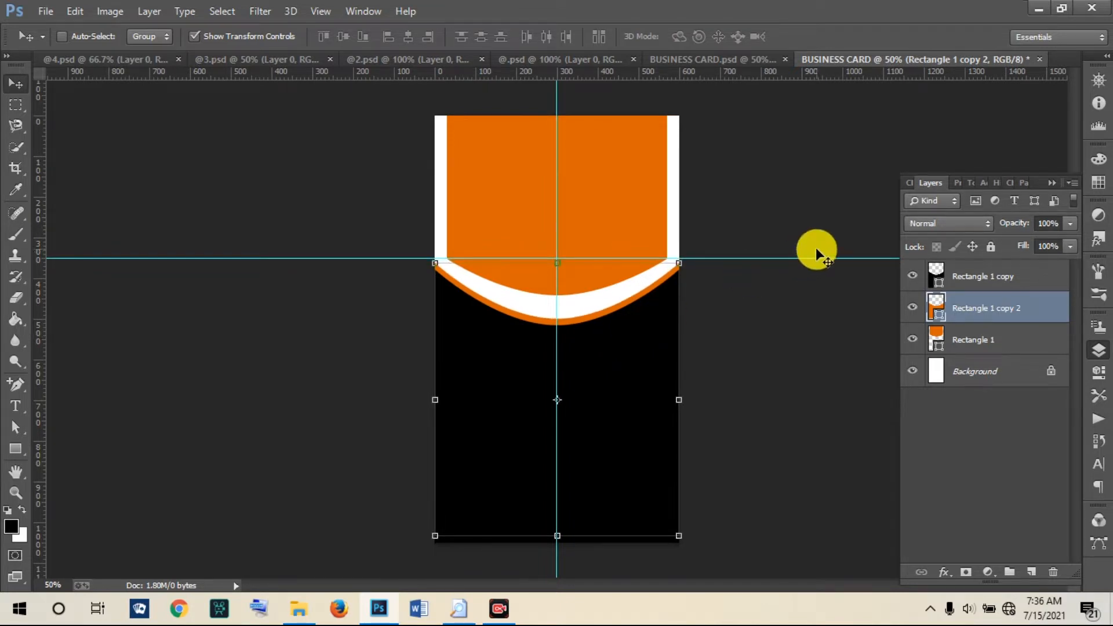
# Step: Recolour the lower Rectangle 1 copy shape navy 060698, then view BUSINESS CARD.psd for reference
pyautogui.doubleClick(937, 276)
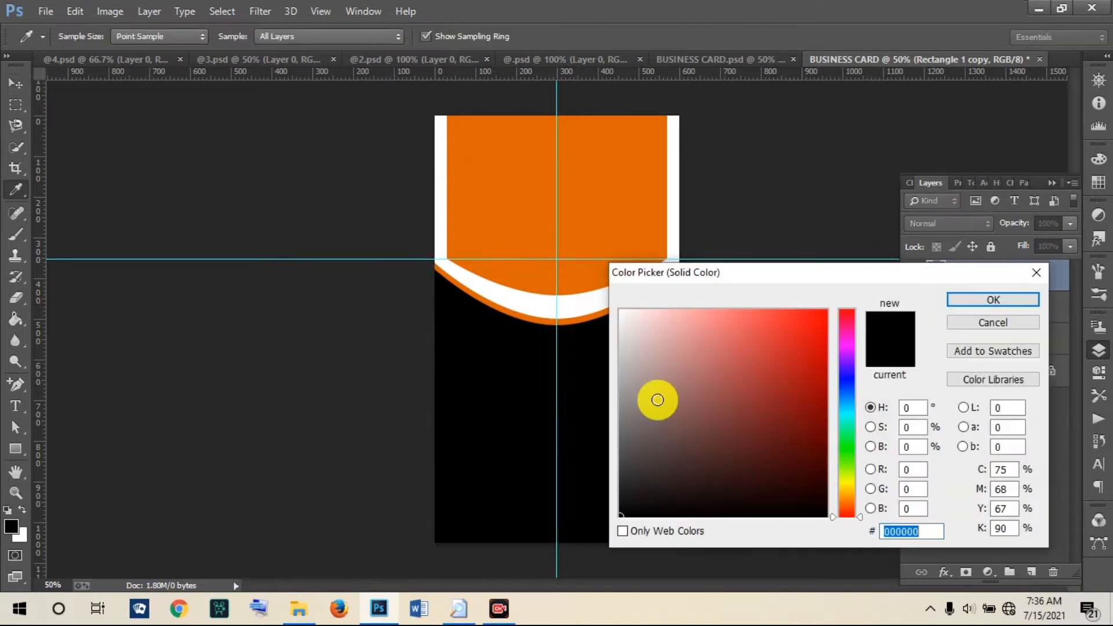
pyautogui.click(848, 377)
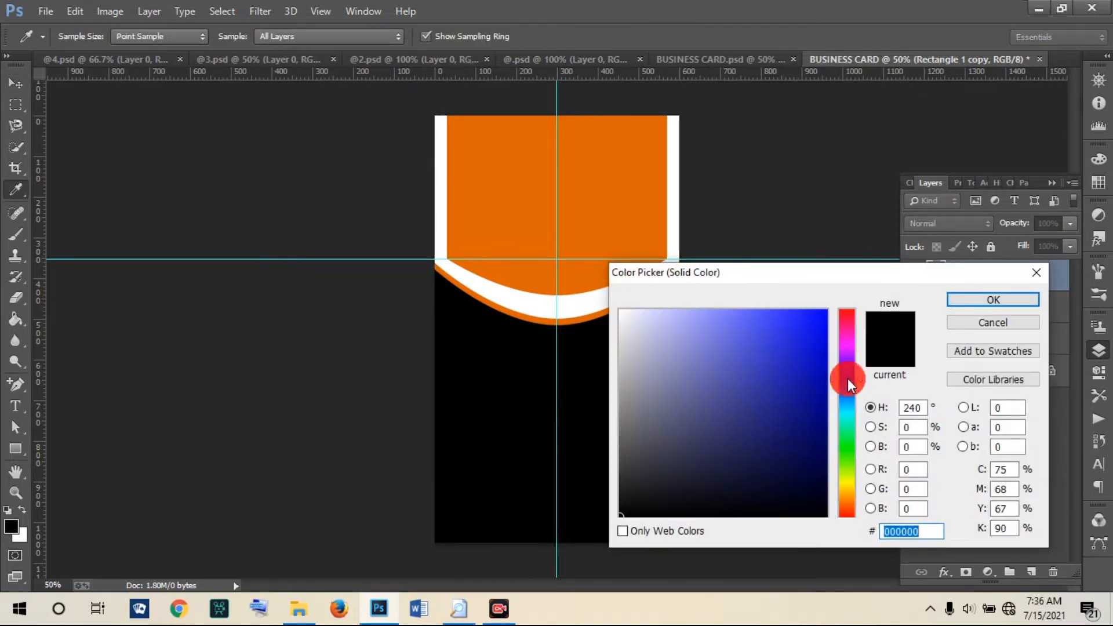
pyautogui.click(819, 394)
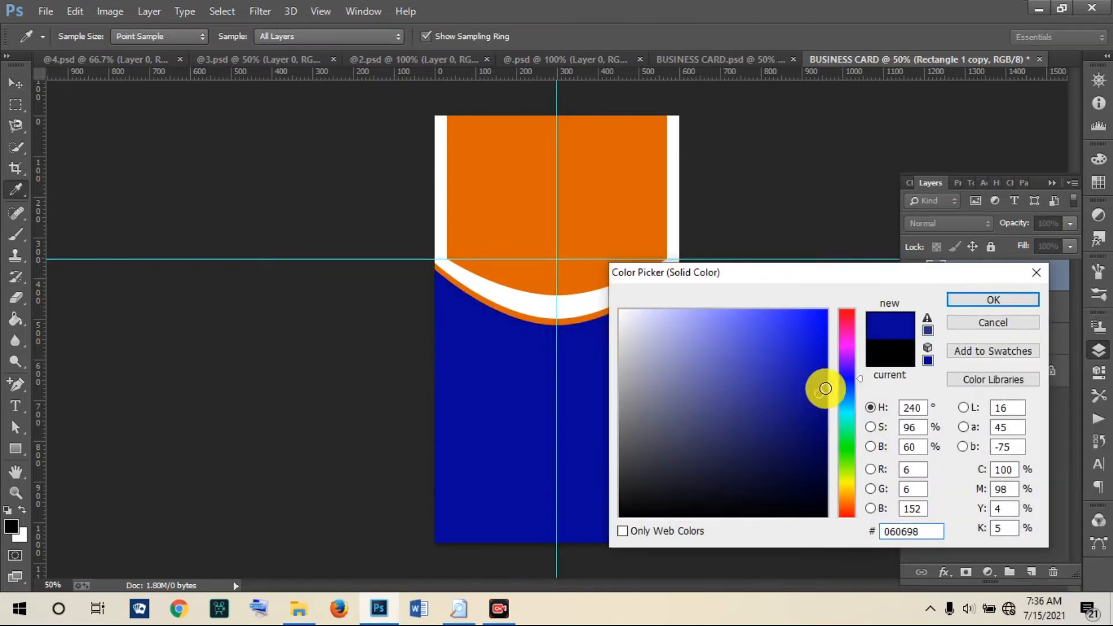
pyautogui.click(965, 300)
pyautogui.press('v')
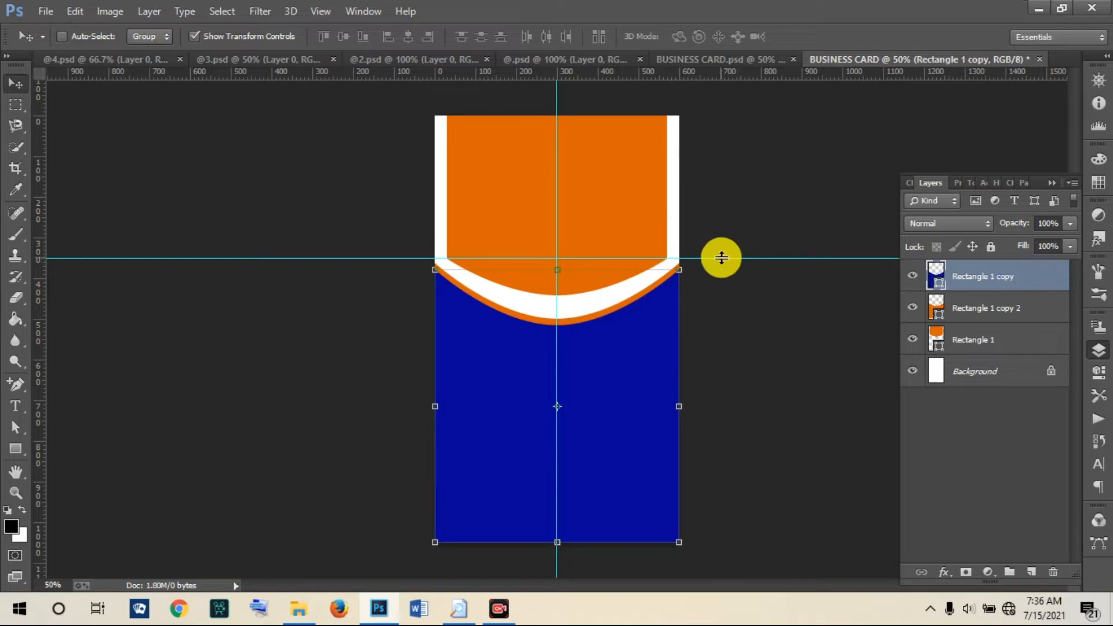
pyautogui.click(760, 57)
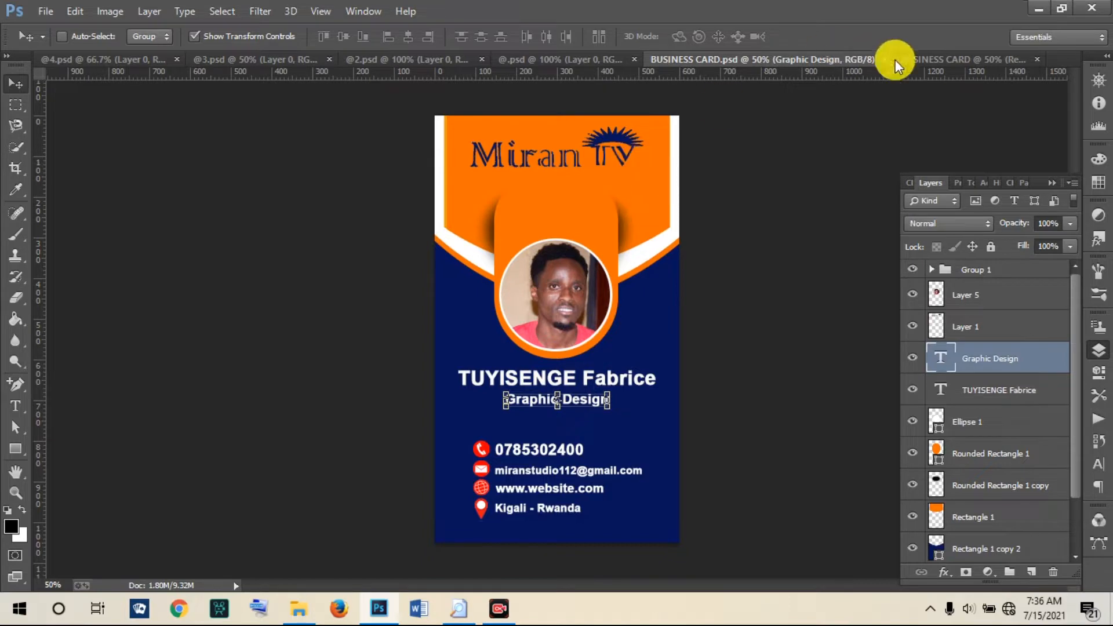
# Step: Nudge the orange edge shape, Rectangle 1 copy 2, slightly lower and check it against BUSINESS CARD.psd
pyautogui.click(921, 58)
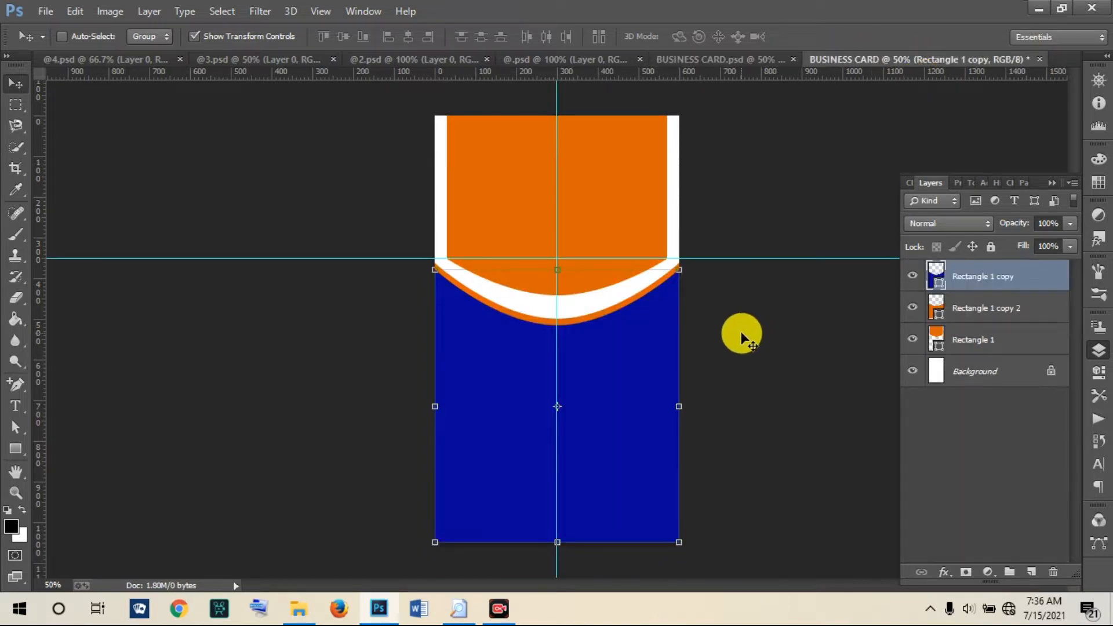
pyautogui.click(964, 315)
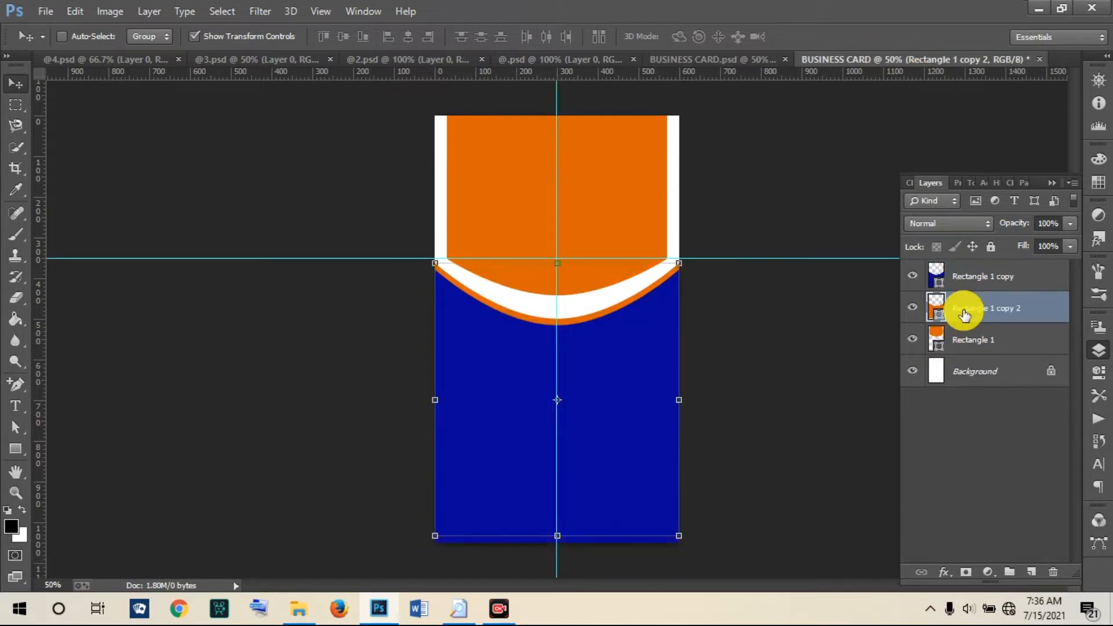
pyautogui.press('Down')
pyautogui.press('Down')
pyautogui.press('Down')
pyautogui.press('Down')
pyautogui.press('Down')
pyautogui.press('Down')
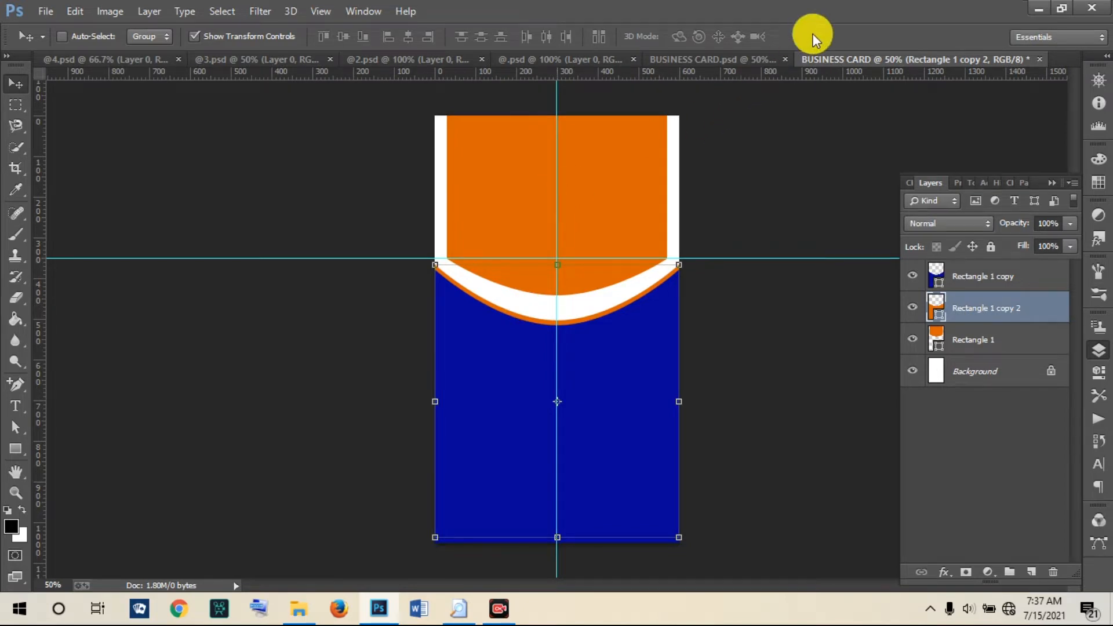
pyautogui.click(711, 56)
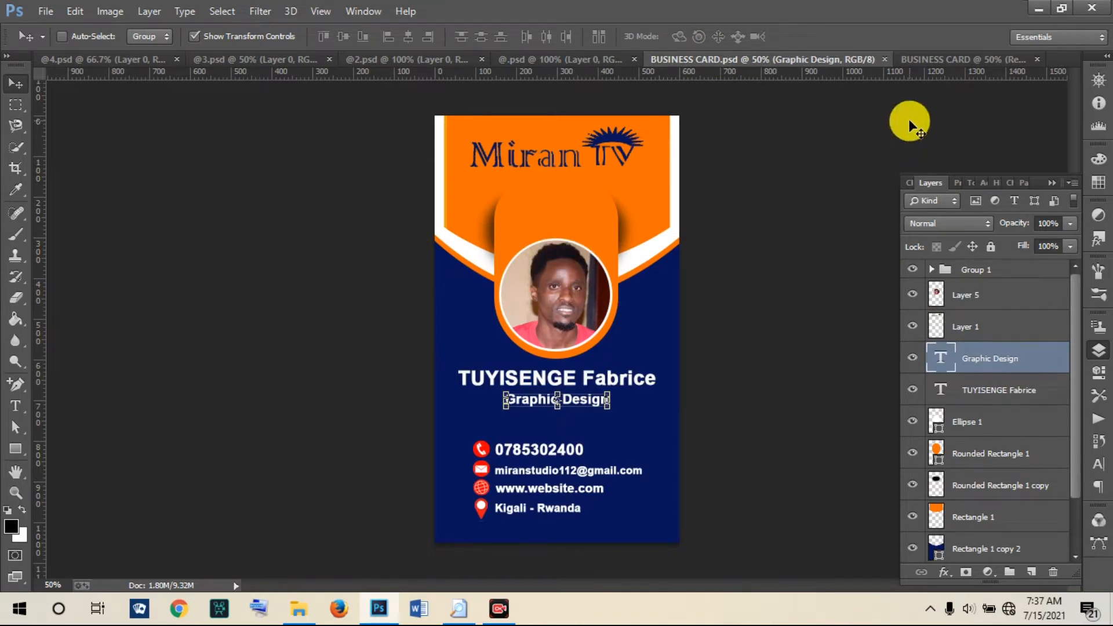
pyautogui.click(976, 61)
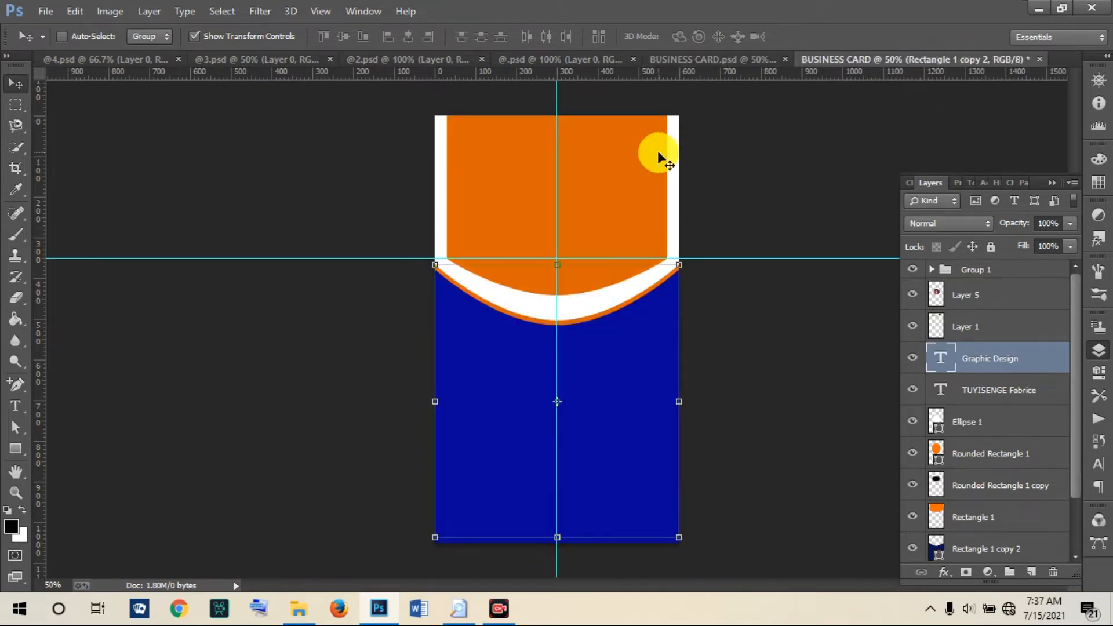
# Step: Create a 600×672 px rounded rectangle with 10 px top and 180 px bottom corner radii
pyautogui.click(14, 450)
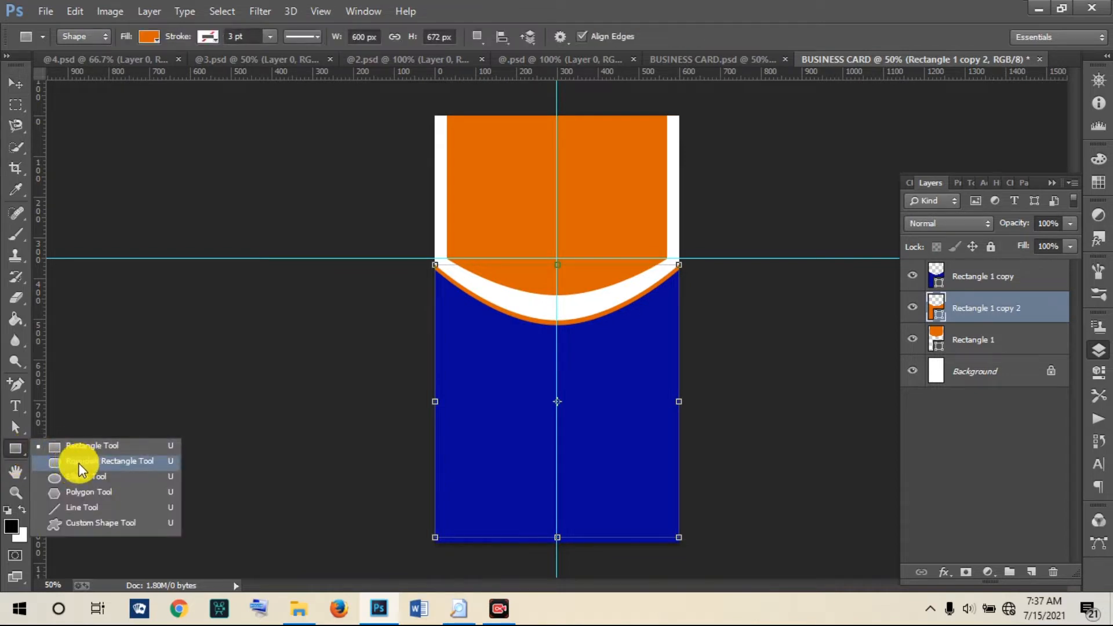
pyautogui.click(78, 463)
pyautogui.click(491, 368)
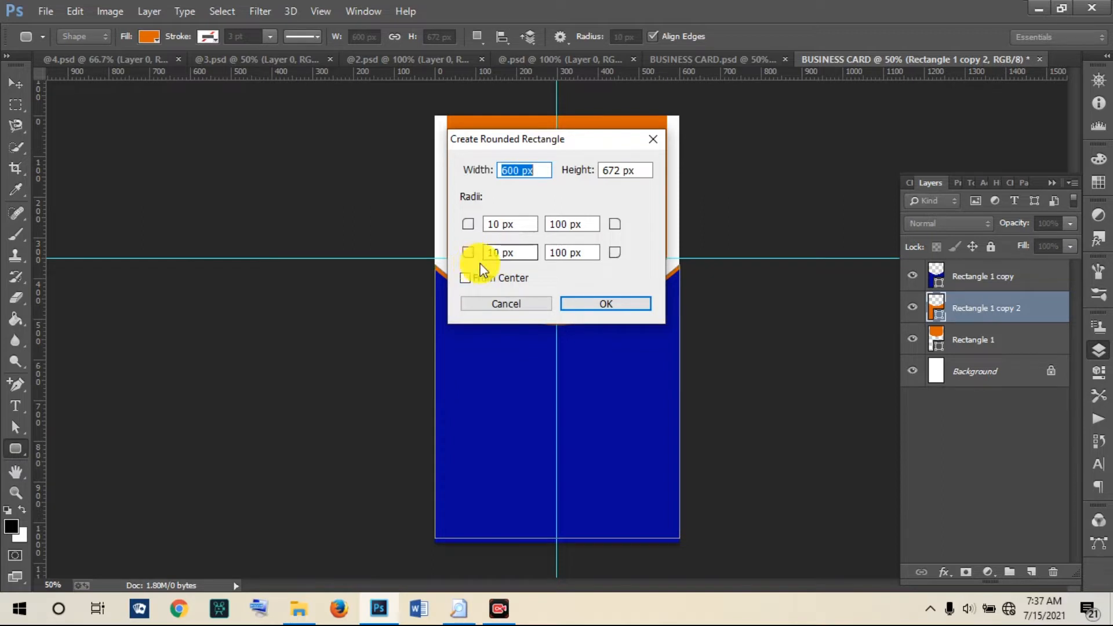
pyautogui.click(492, 252)
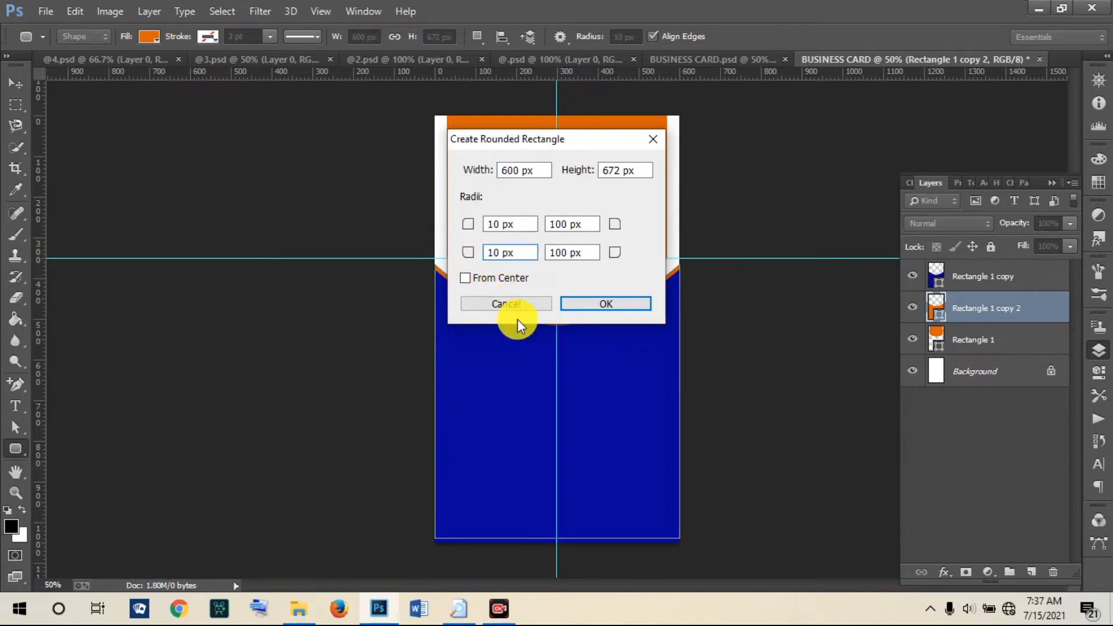
pyautogui.write('8')
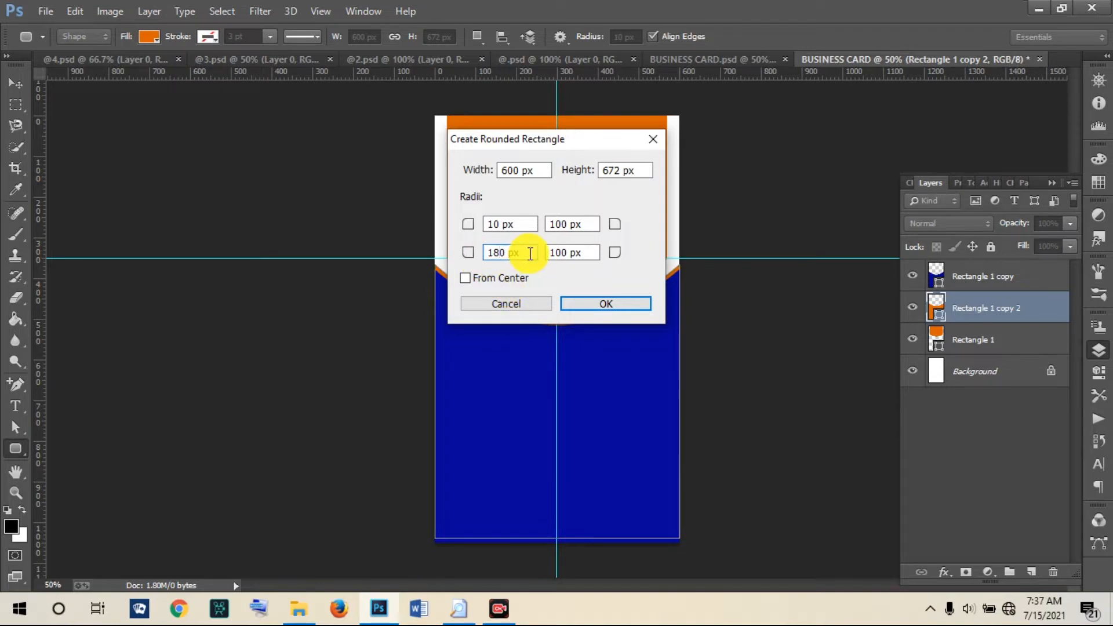
pyautogui.click(563, 255)
pyautogui.write('8')
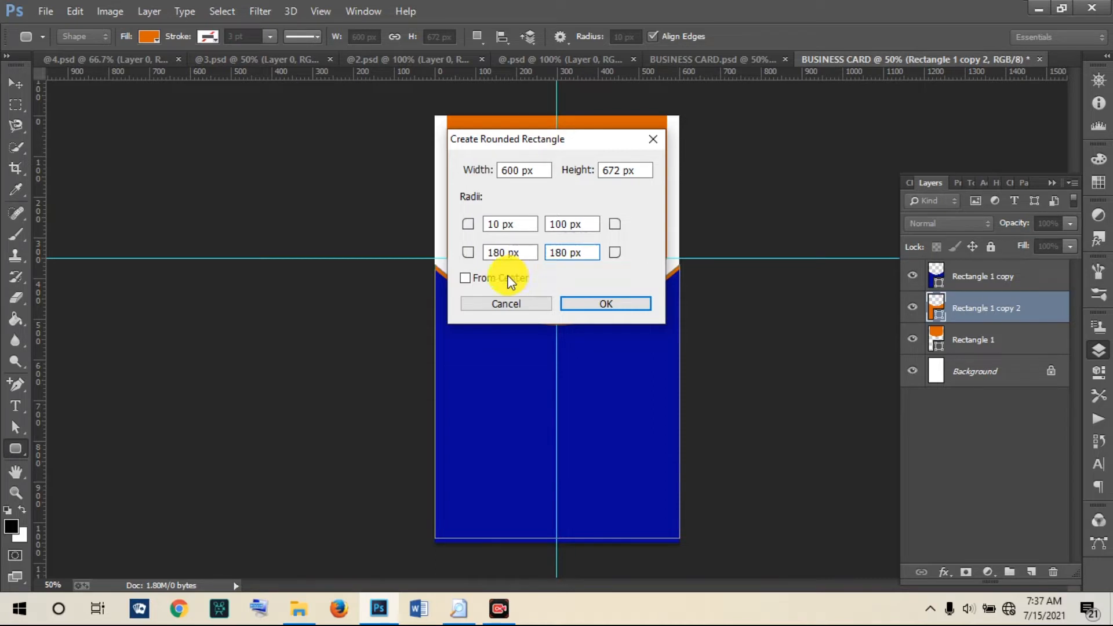
pyautogui.click(560, 224)
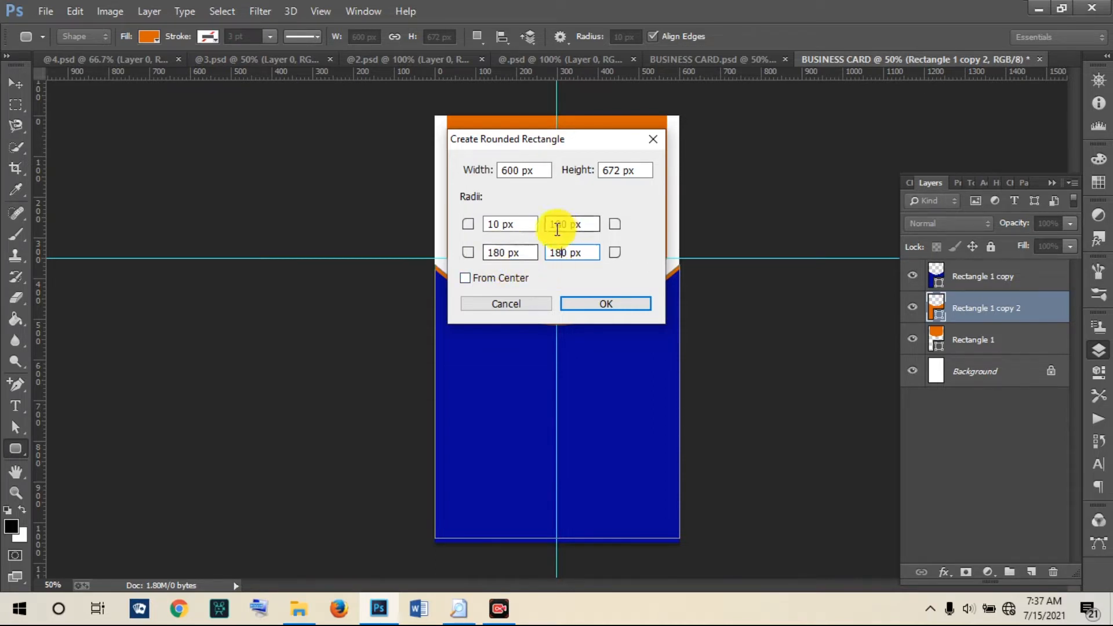
pyautogui.click(562, 225)
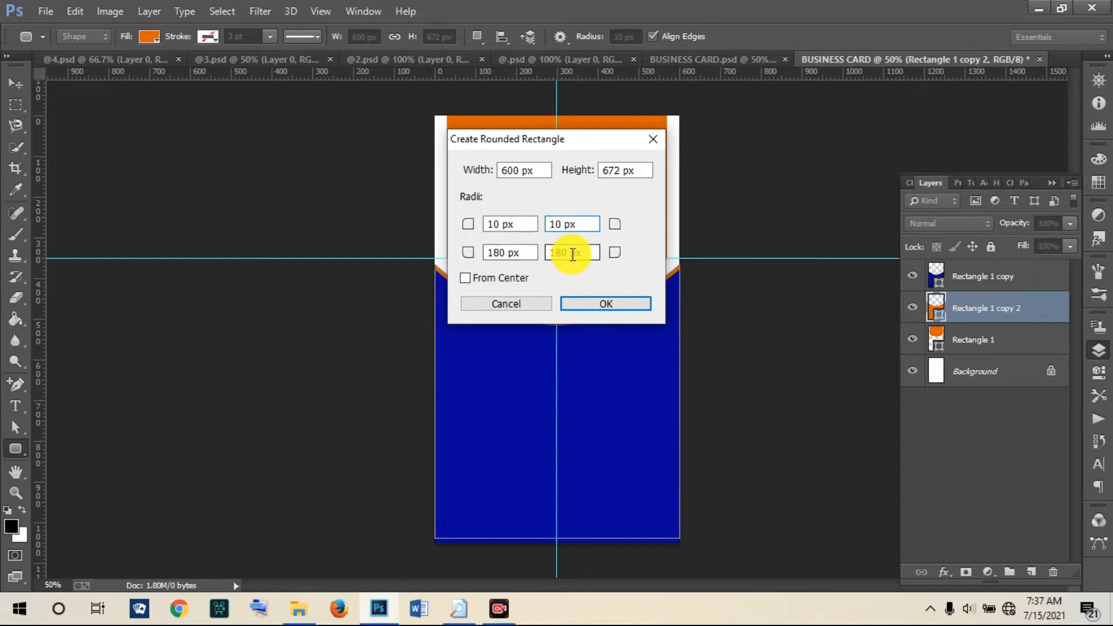
pyautogui.click(583, 306)
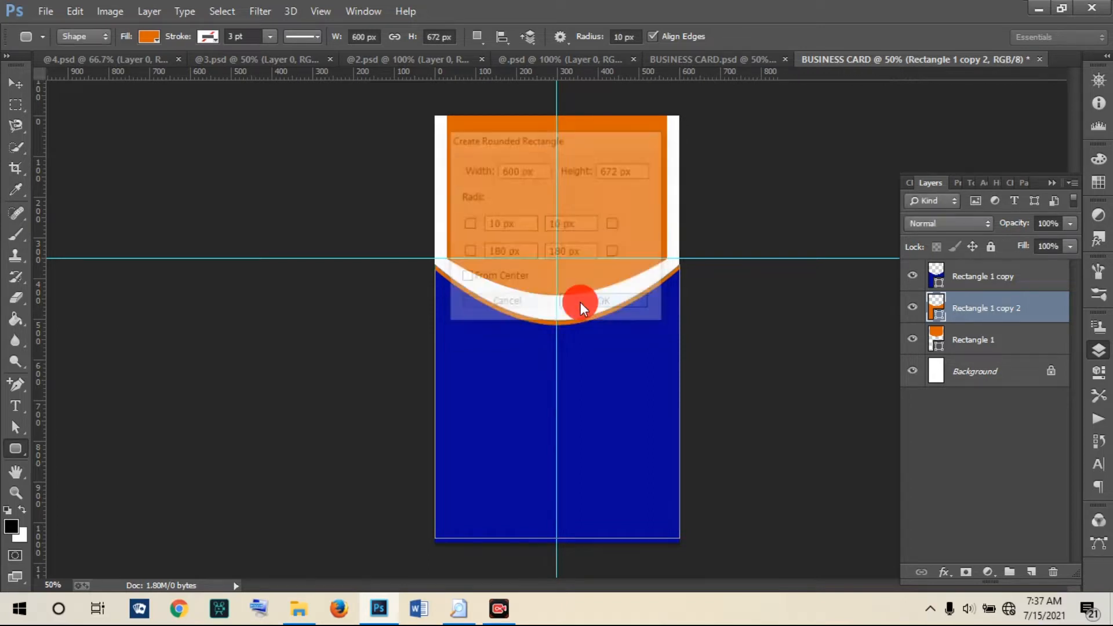
# Step: Move the orange rounded rectangle into place and put Rounded Rectangle 1 at the top of the layers
pyautogui.click(14, 84)
pyautogui.moveTo(603, 424); pyautogui.dragTo(545, 226)
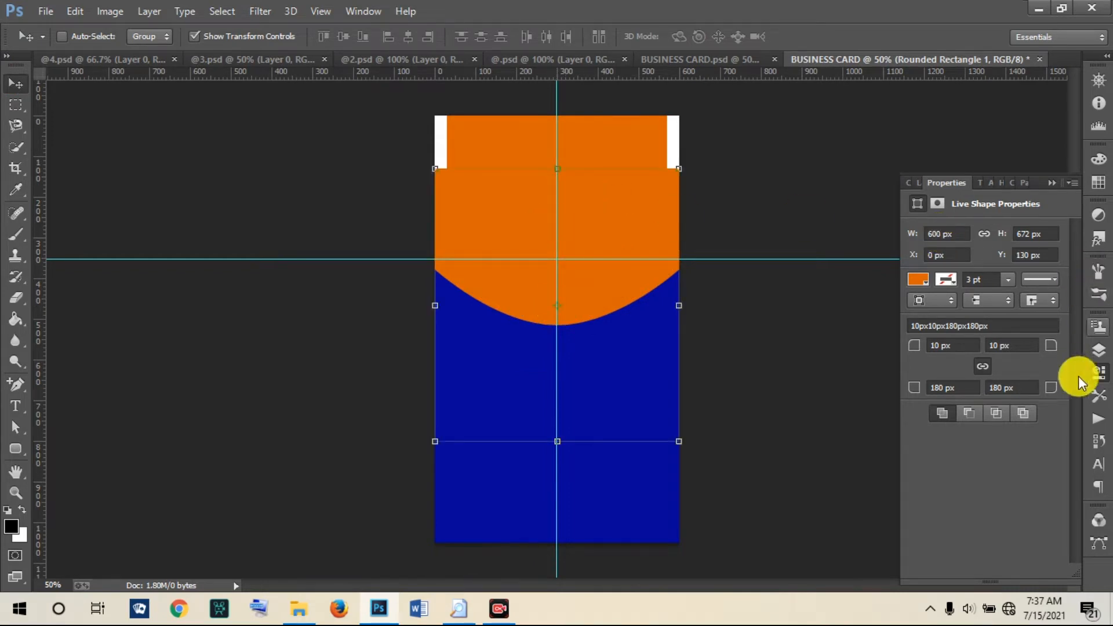
pyautogui.click(1098, 350)
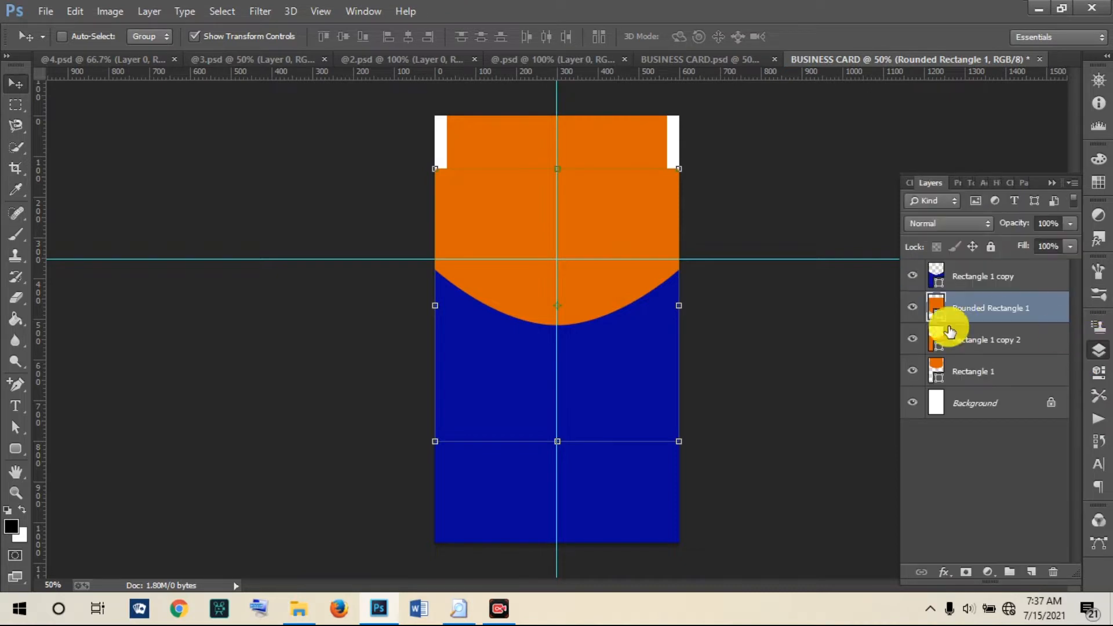
pyautogui.moveTo(977, 309); pyautogui.dragTo(960, 276)
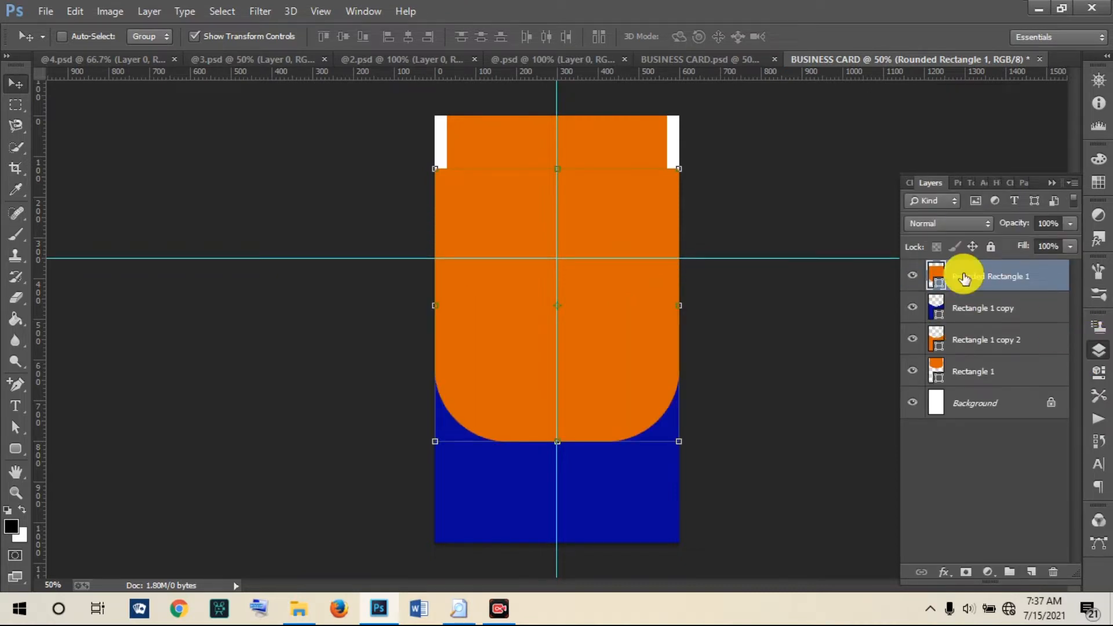
pyautogui.moveTo(544, 200); pyautogui.dragTo(549, 225)
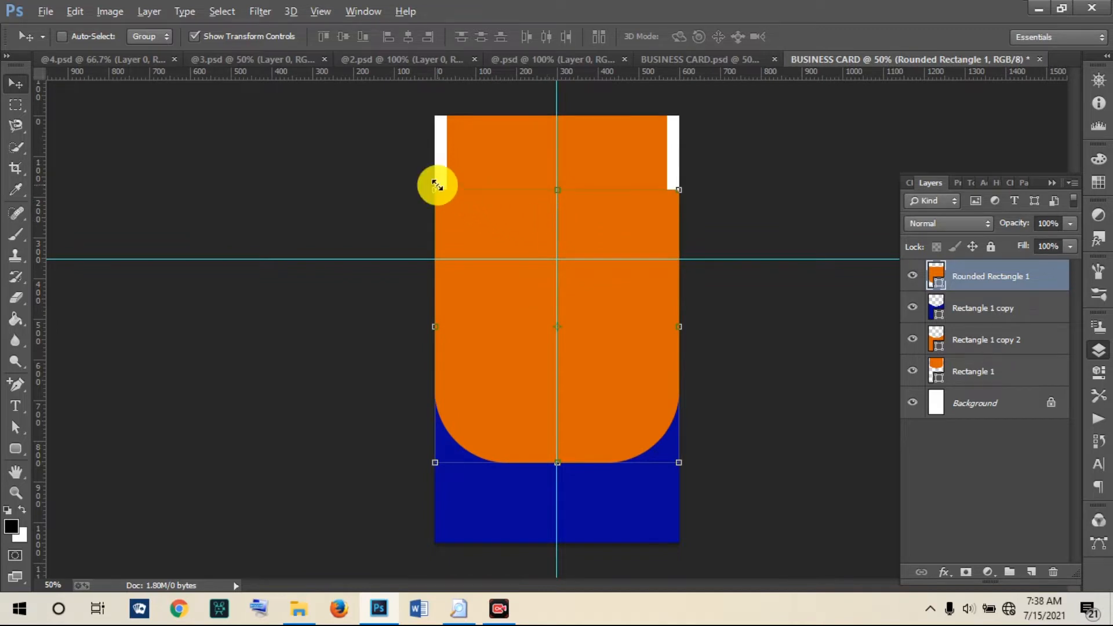
# Step: Transform the orange rounded rectangle narrower and taller, centred so its rounded end dips into the navy
pyautogui.hotkey('ctrl', 't')
pyautogui.moveTo(436, 187); pyautogui.dragTo(502, 243)
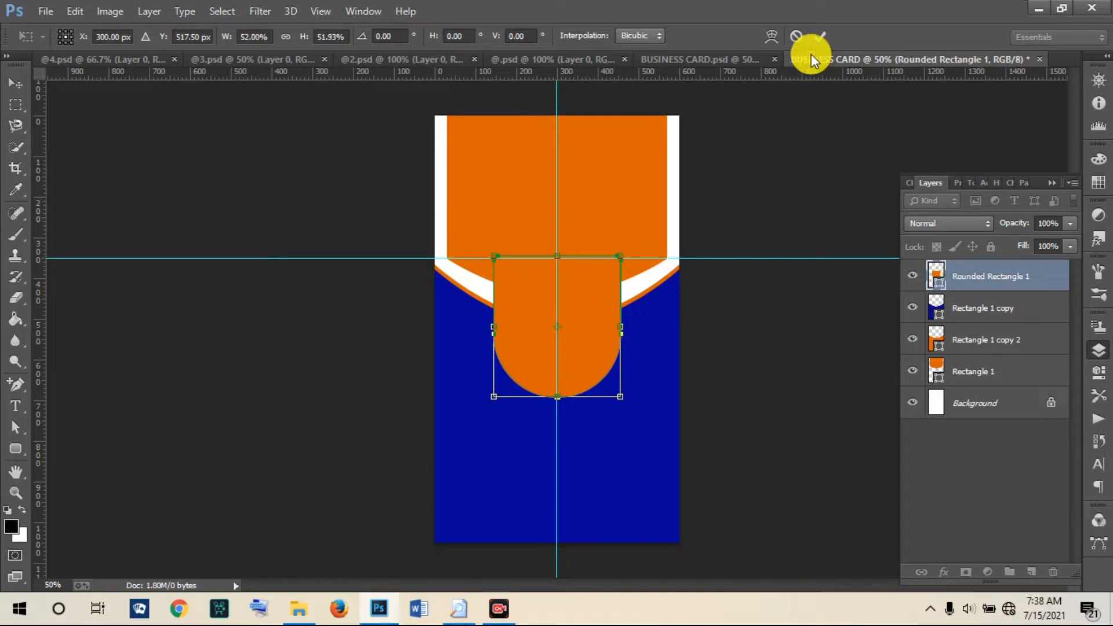
pyautogui.click(818, 38)
pyautogui.moveTo(572, 323); pyautogui.dragTo(572, 291)
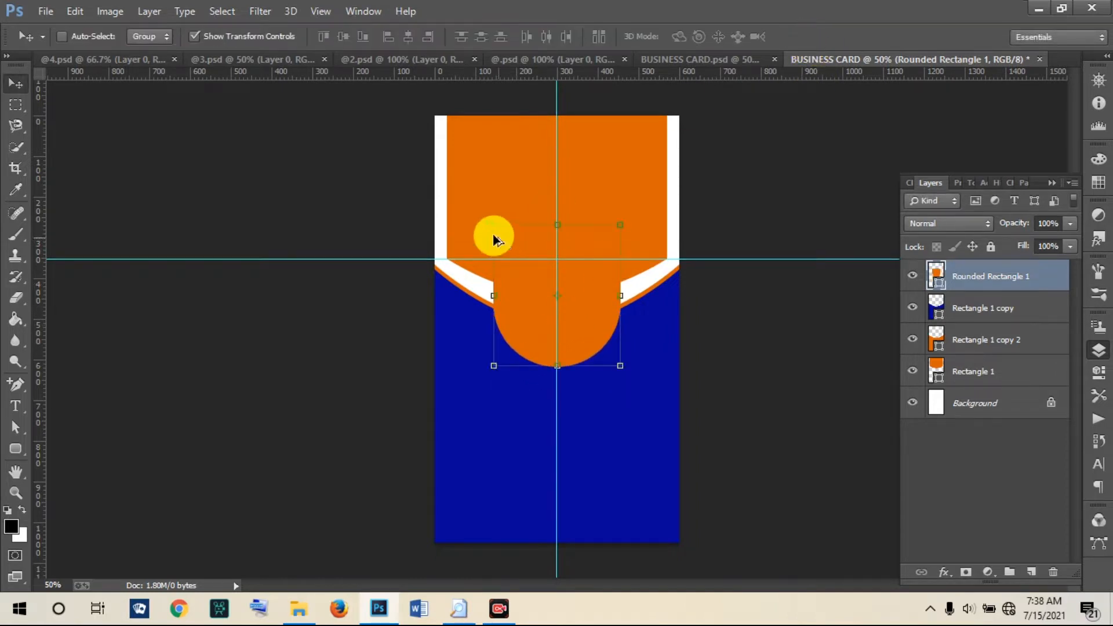
pyautogui.moveTo(557, 224)
pyautogui.mouseDown()
pyautogui.moveTo(561, 192)
pyautogui.moveTo(562, 217)
pyautogui.mouseUp()
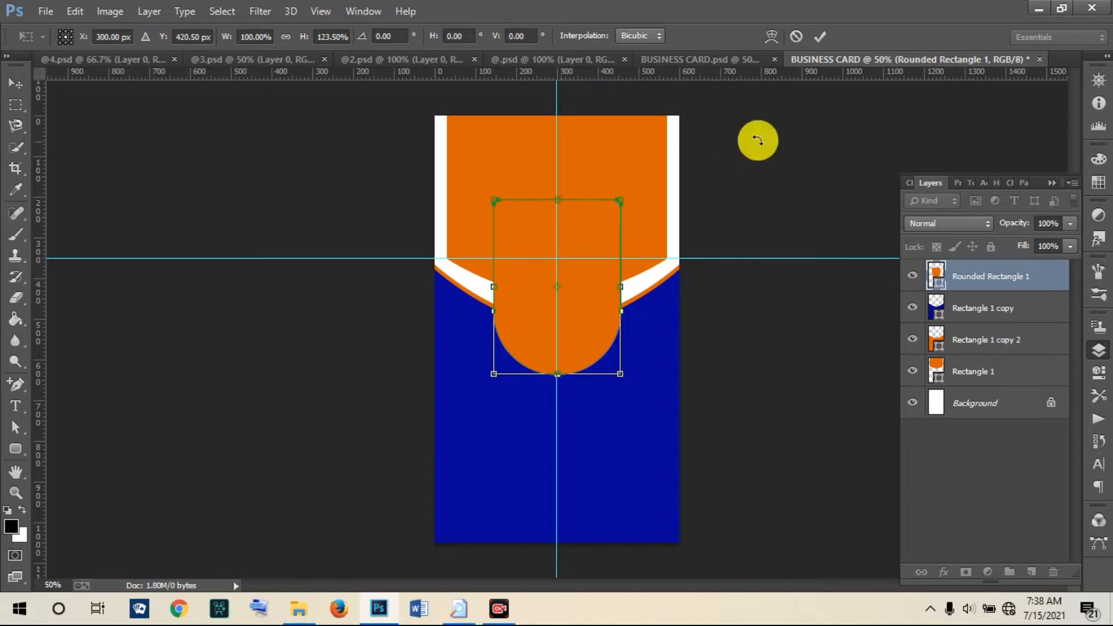
pyautogui.click(821, 36)
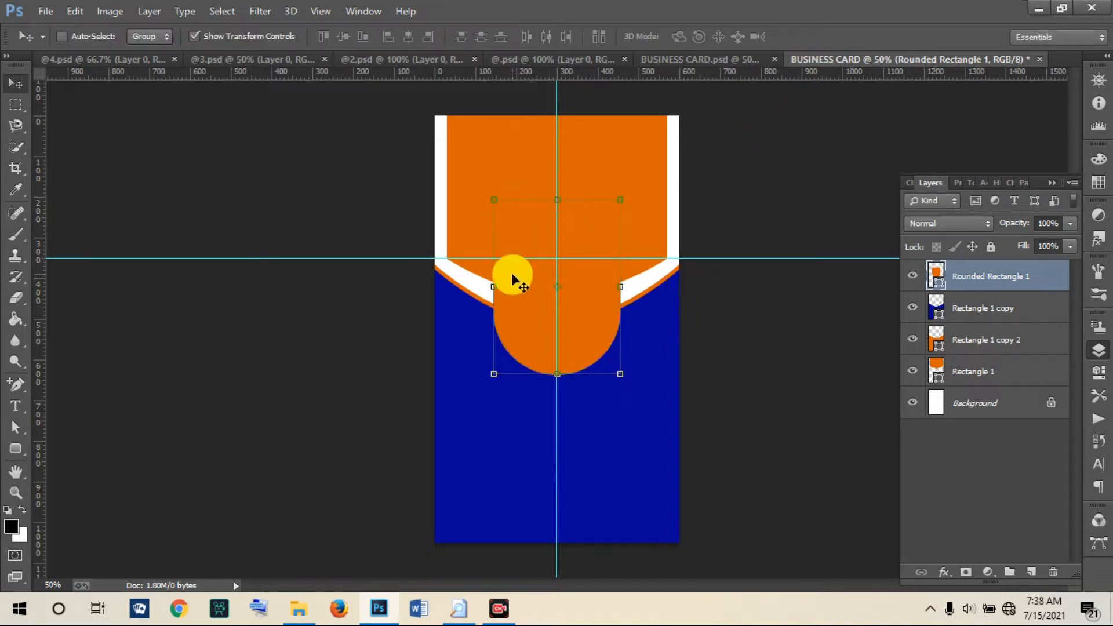
pyautogui.click(727, 61)
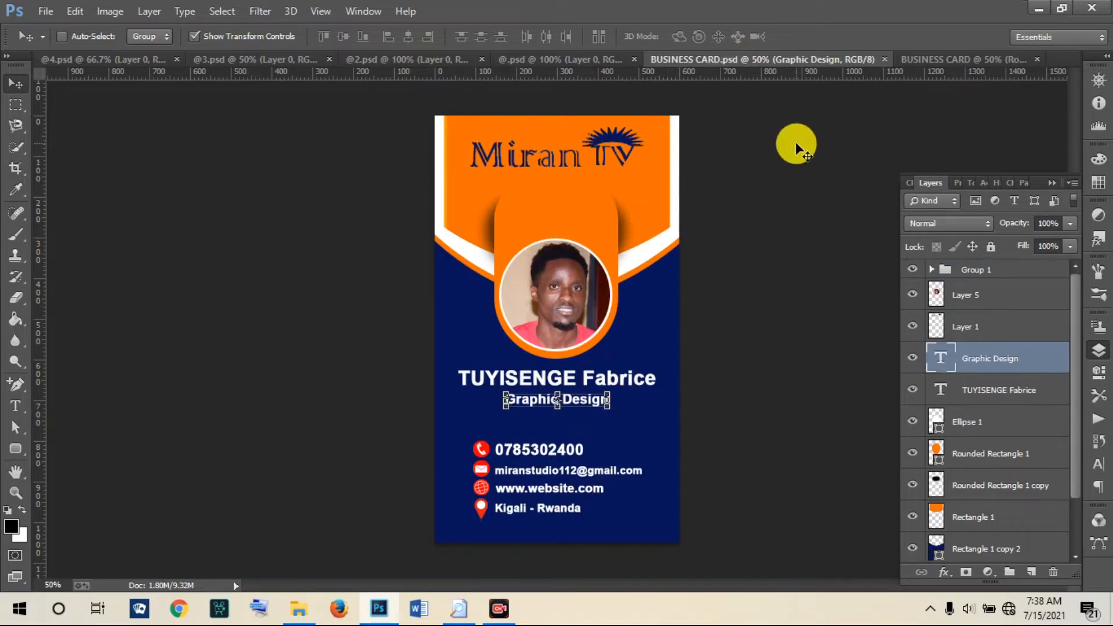
pyautogui.click(920, 60)
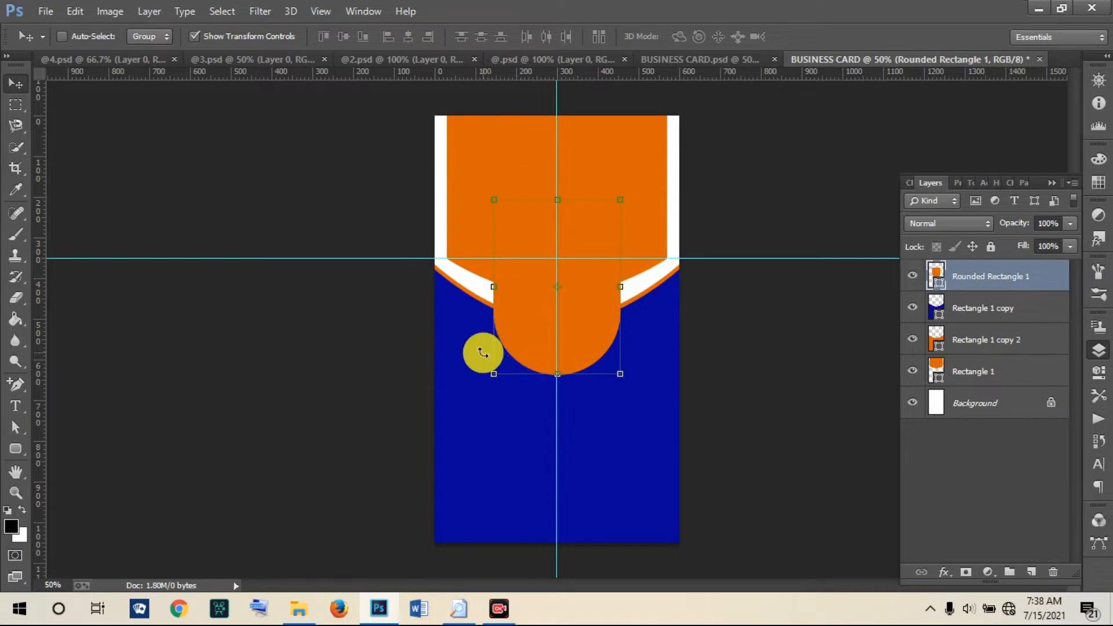
# Step: Draw a circle with the Ellipse Tool in the navy lower half of the card
pyautogui.click(15, 450)
pyautogui.rightClick(16, 456)
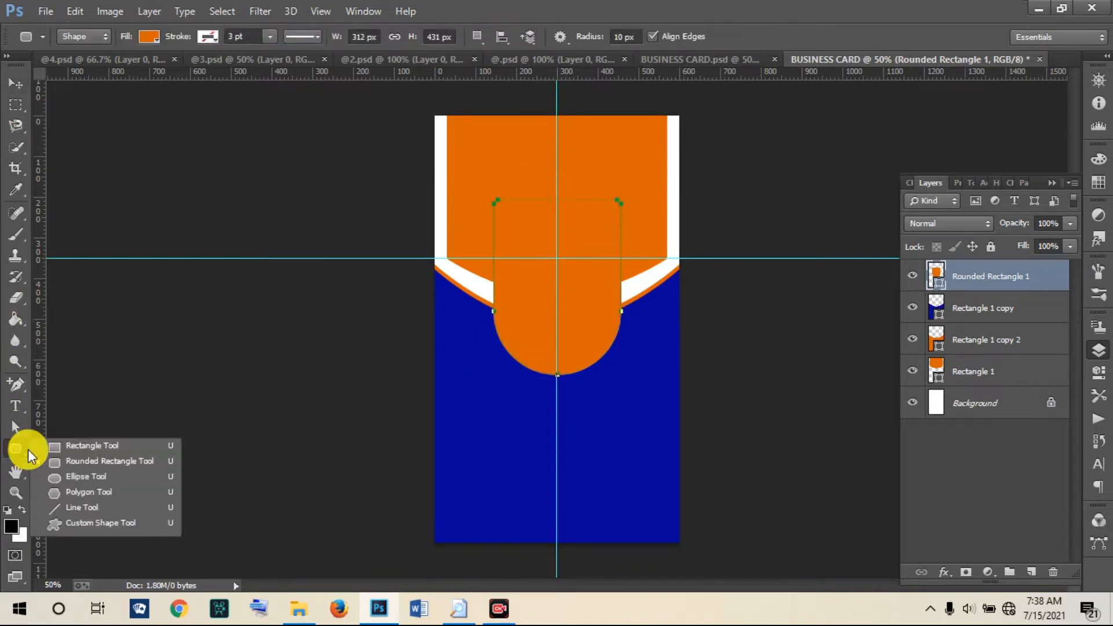
pyautogui.click(82, 479)
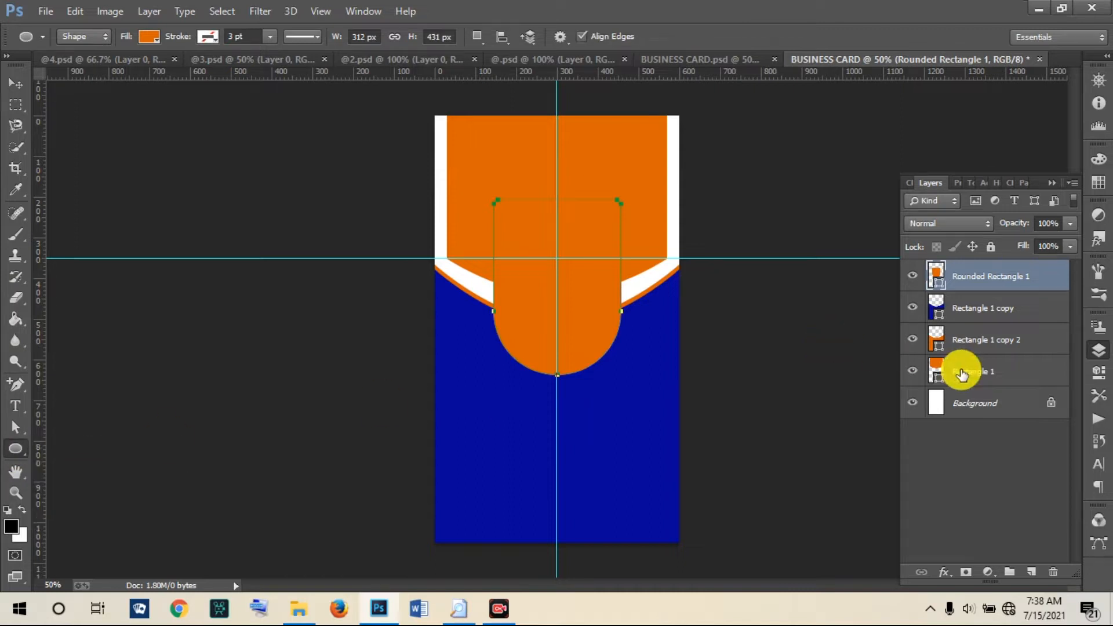
pyautogui.click(973, 402)
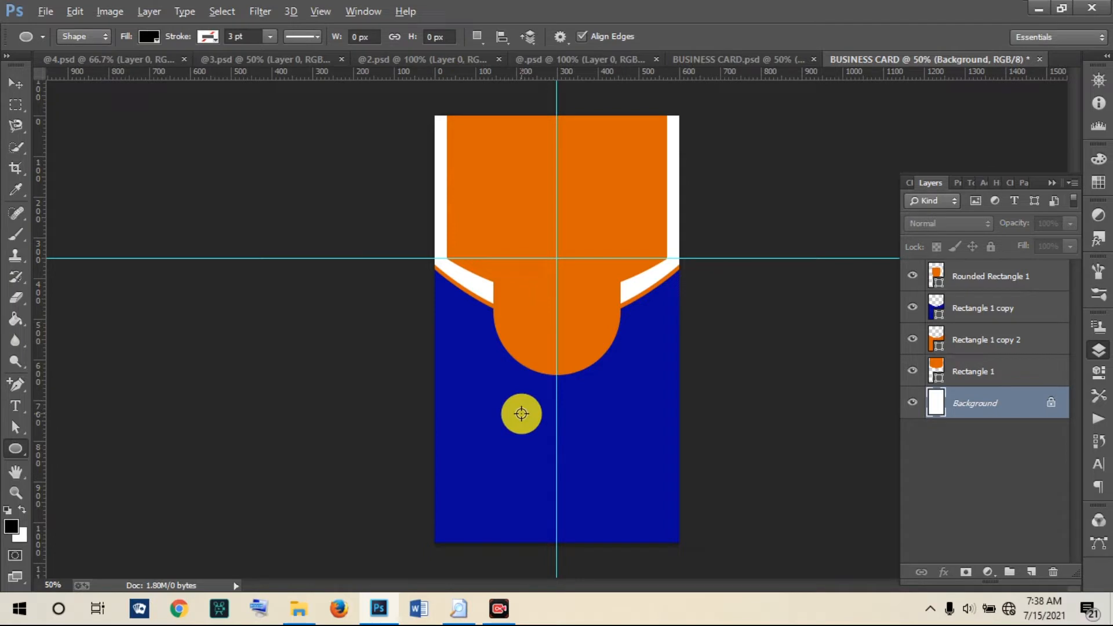
pyautogui.moveTo(503, 398); pyautogui.dragTo(616, 507)
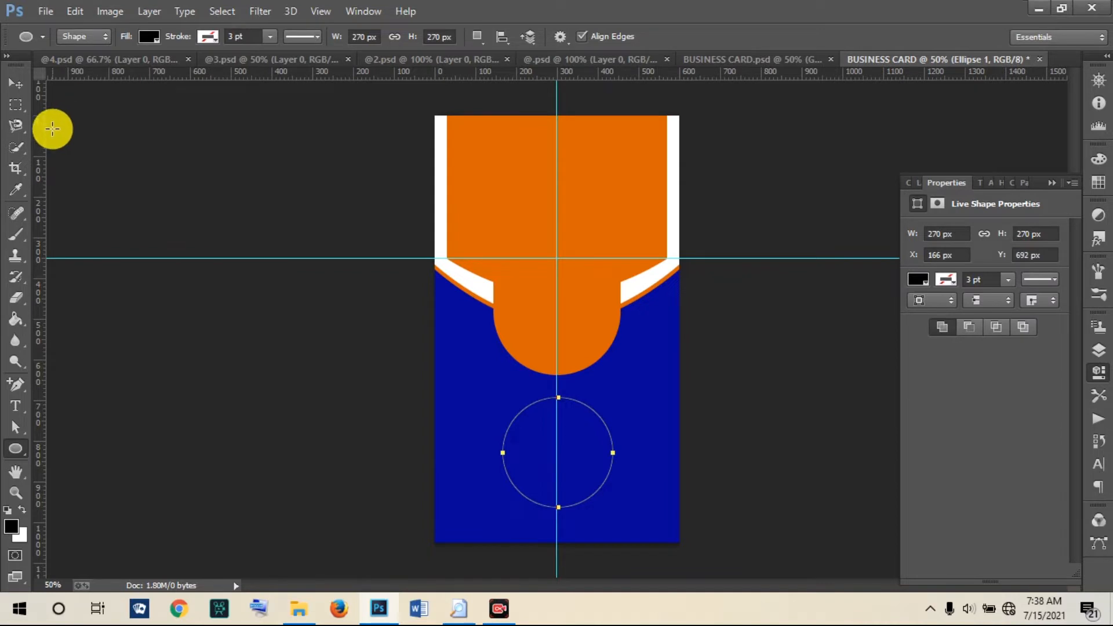
# Step: Fill Ellipse 1 white, stack it above Rounded Rectangle 1, and move it into the orange end
pyautogui.click(14, 85)
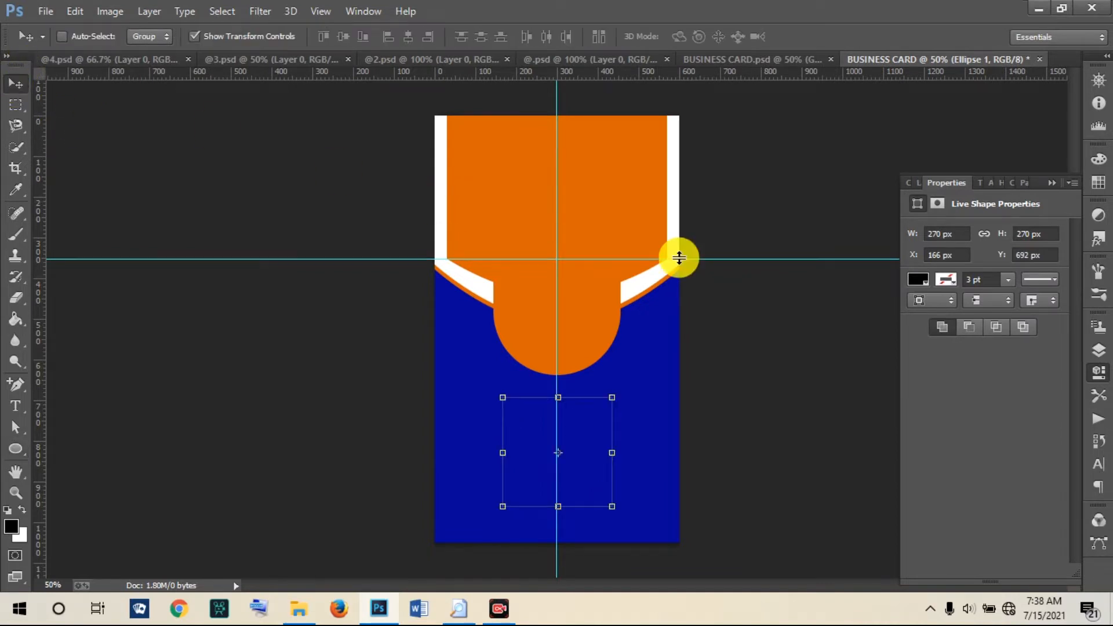
pyautogui.click(921, 279)
pyautogui.click(929, 358)
pyautogui.click(1100, 464)
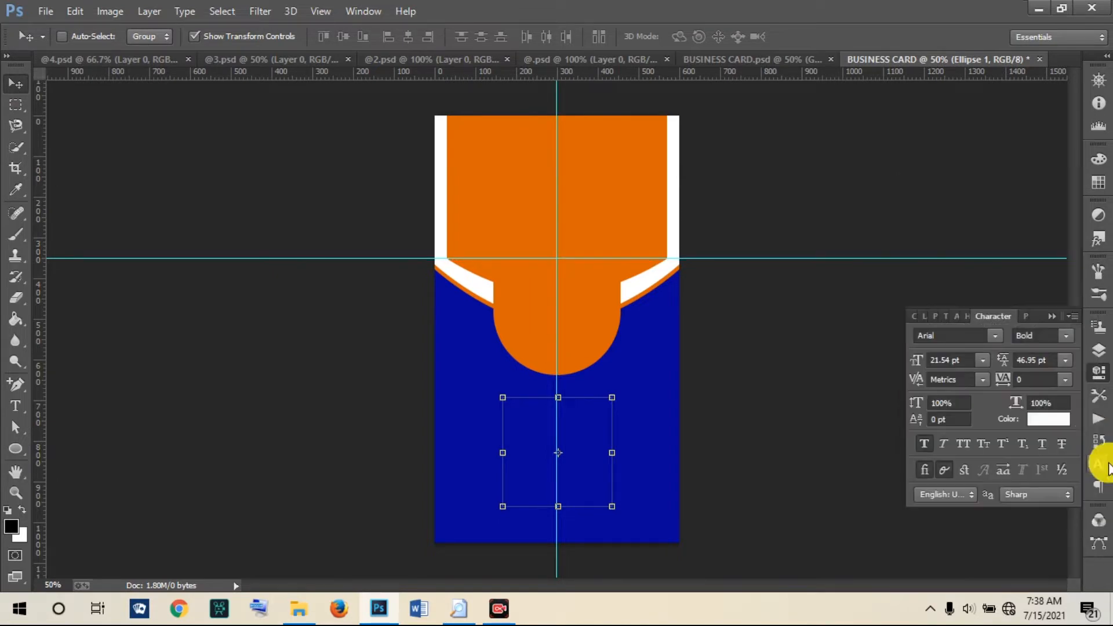
pyautogui.click(1098, 419)
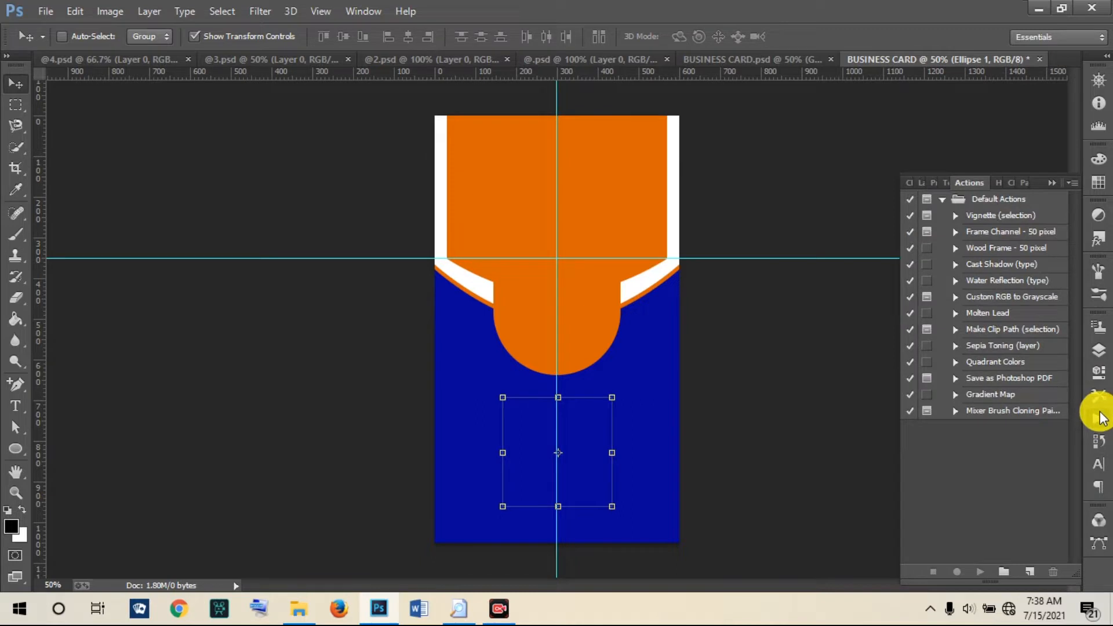
pyautogui.click(1099, 350)
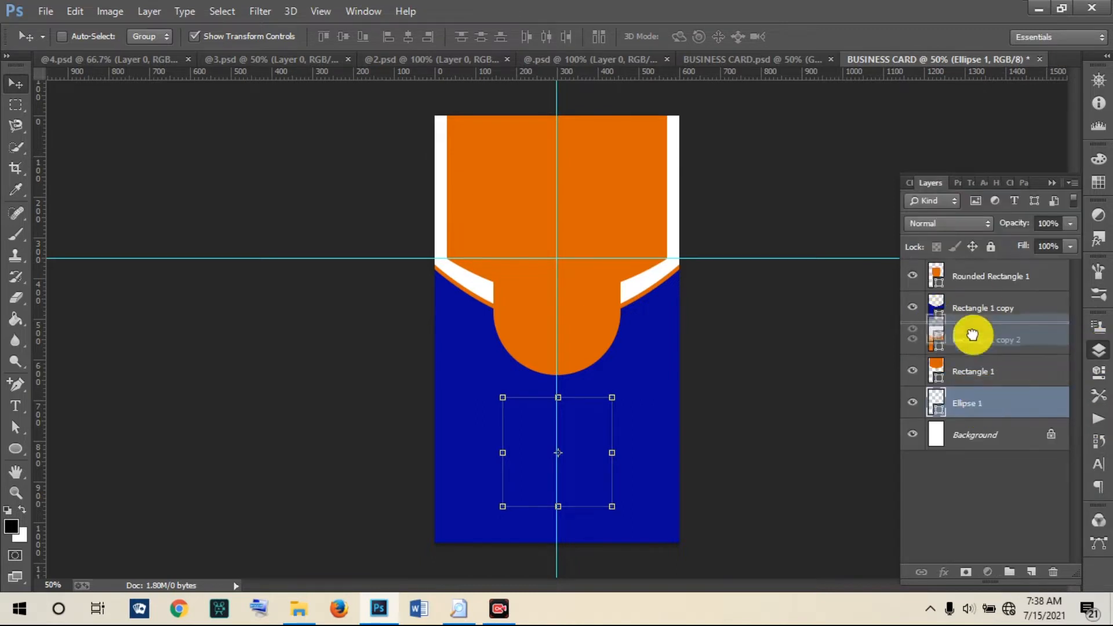
pyautogui.moveTo(976, 263); pyautogui.dragTo(975, 264)
pyautogui.moveTo(544, 421); pyautogui.dragTo(543, 283)
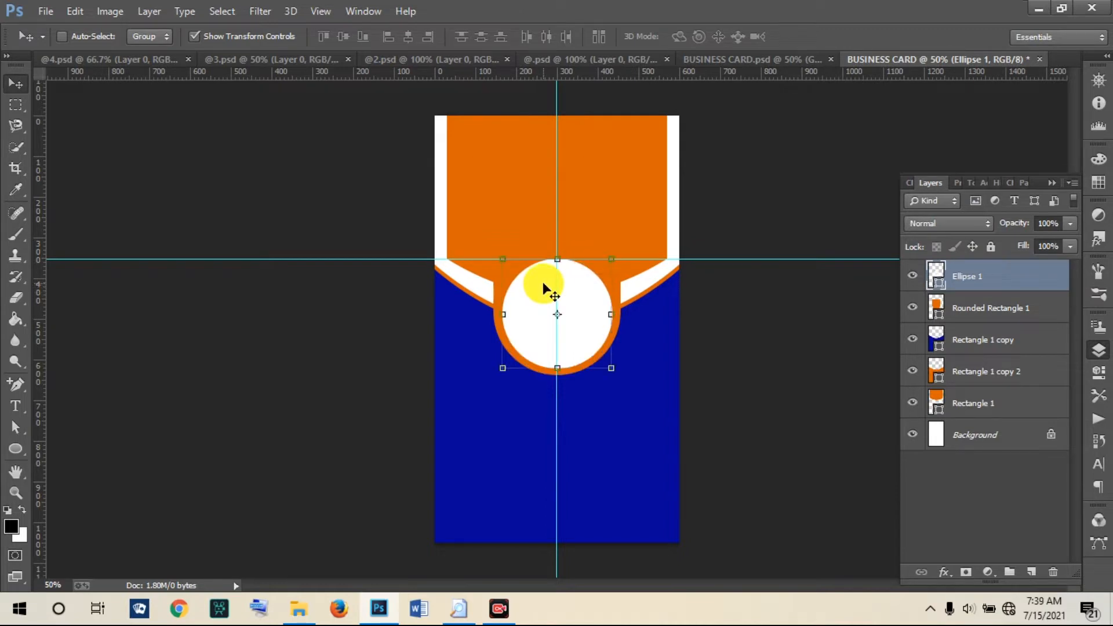
# Step: Nudge the white circle up and left with arrow keys, checking it against BUSINESS CARD.psd
pyautogui.click(542, 287)
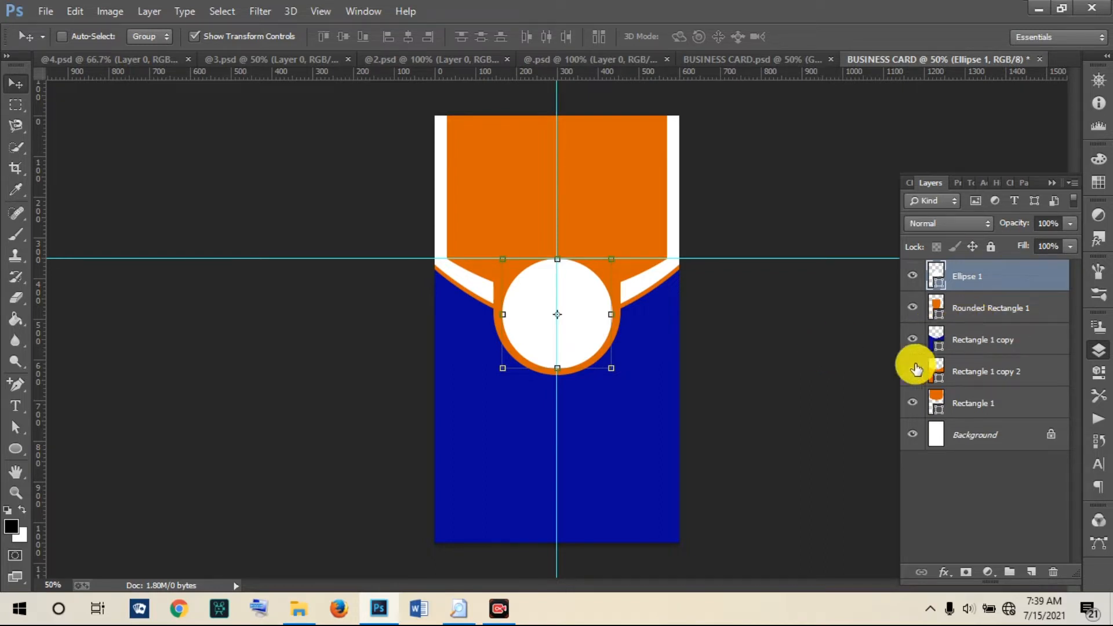
pyautogui.click(593, 425)
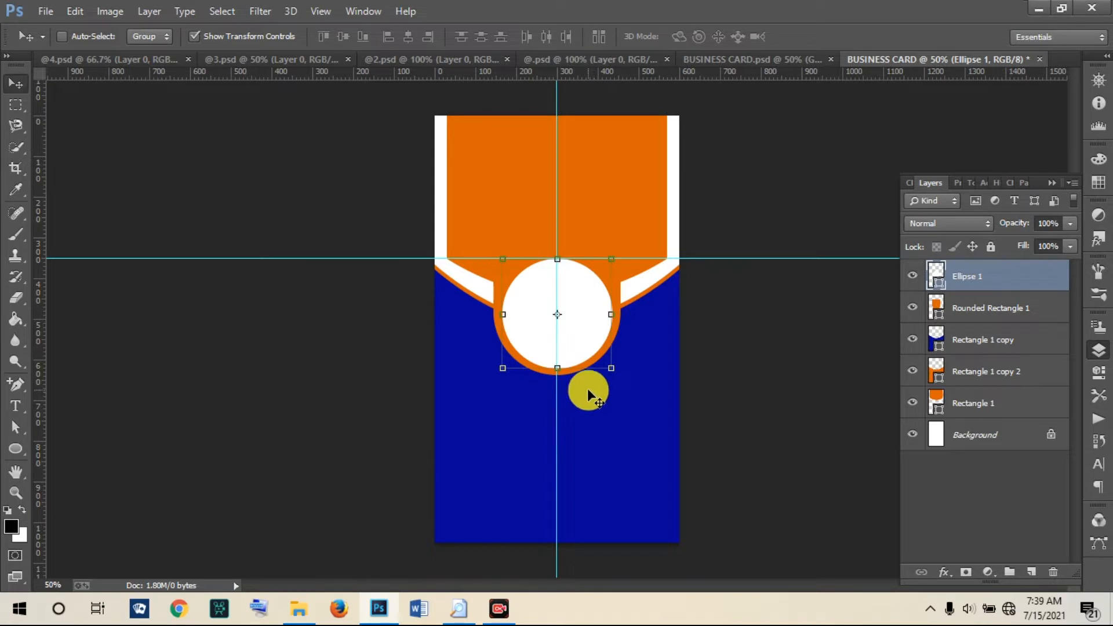
pyautogui.press('Up')
pyautogui.press('Left')
pyautogui.press('Up')
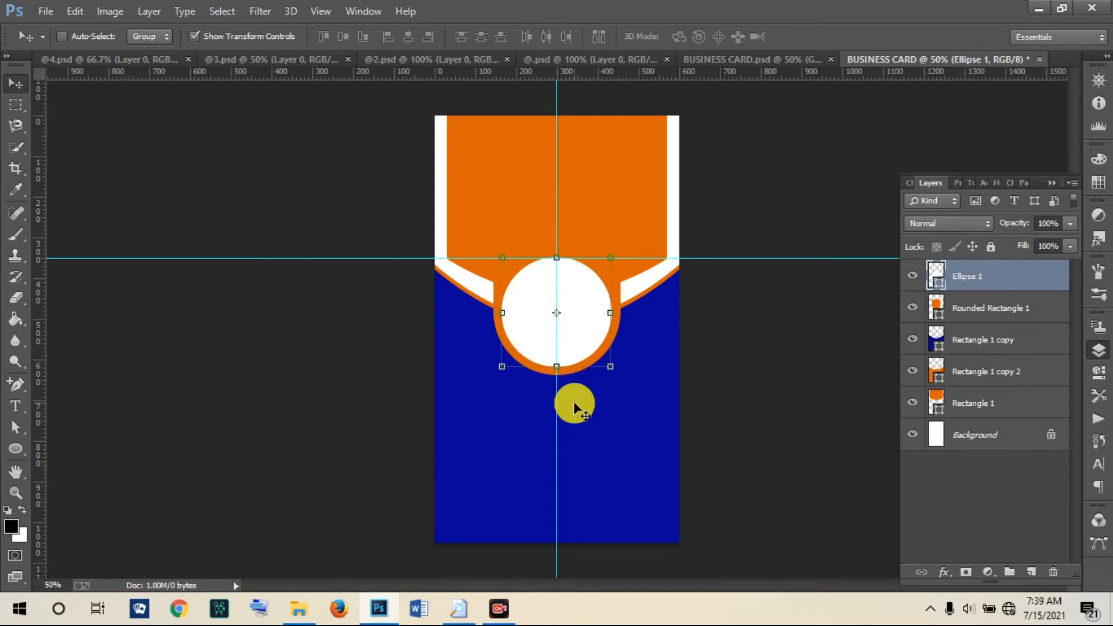
pyautogui.click(982, 307)
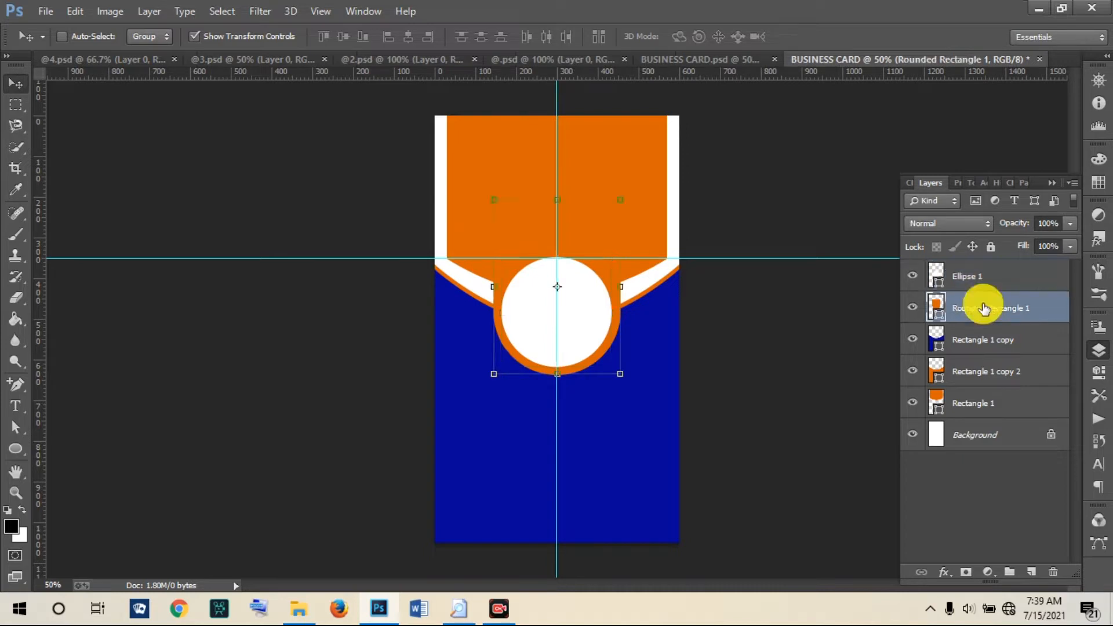
pyautogui.click(972, 276)
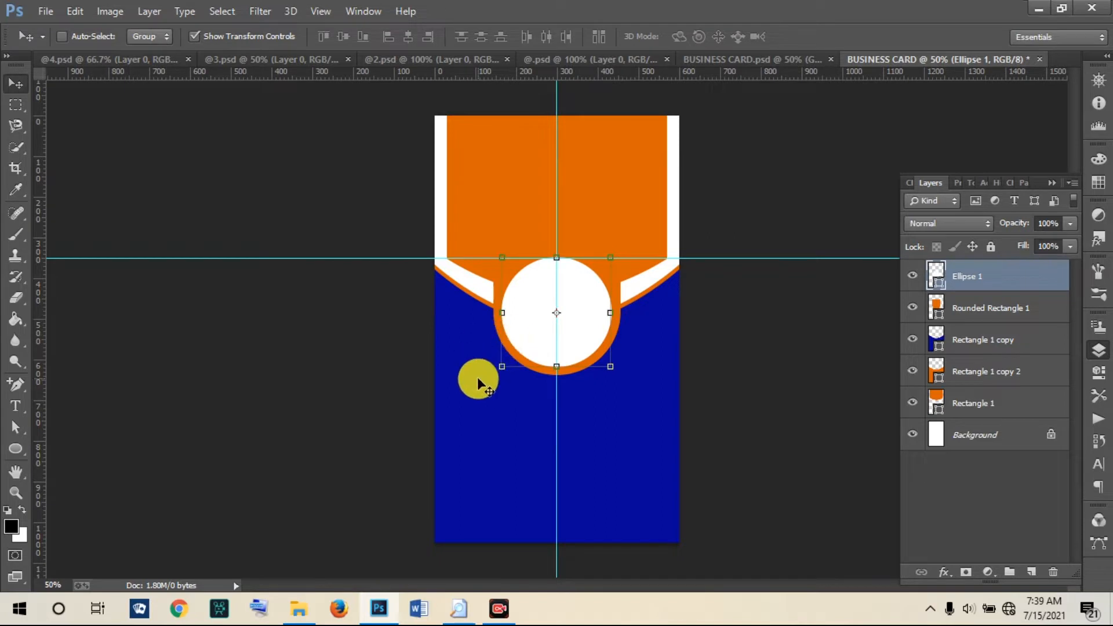
pyautogui.click(795, 58)
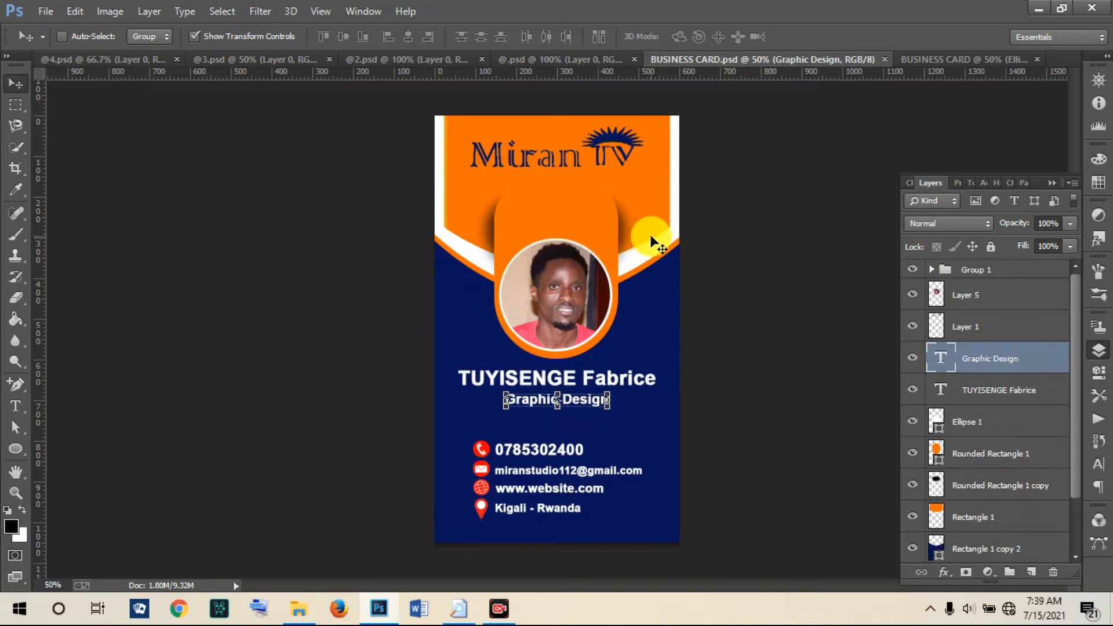
pyautogui.click(927, 57)
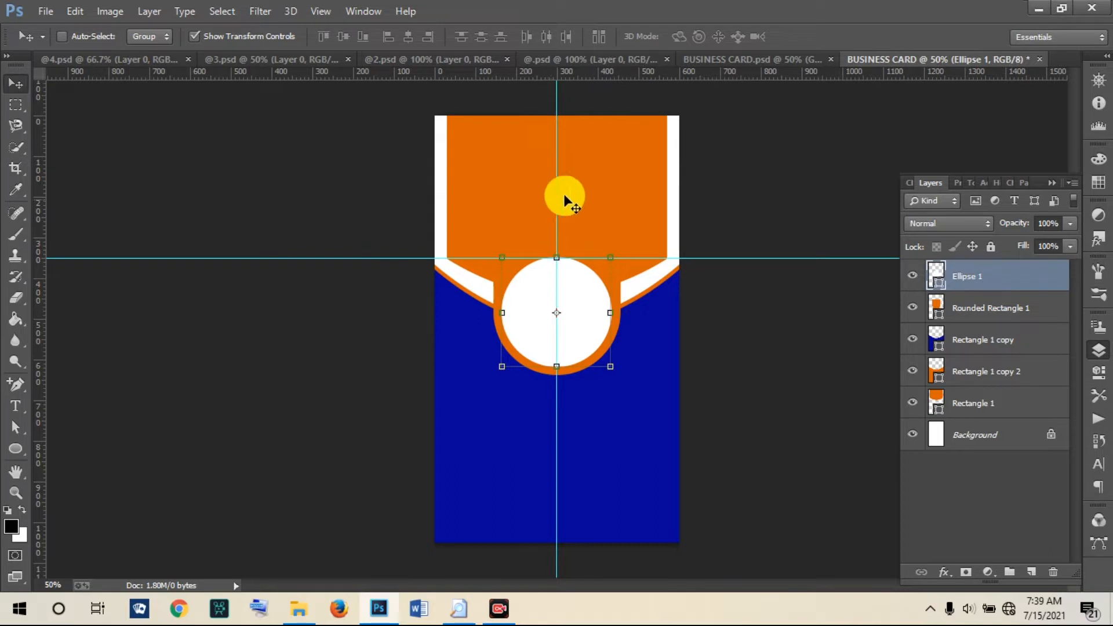
pyautogui.click(958, 313)
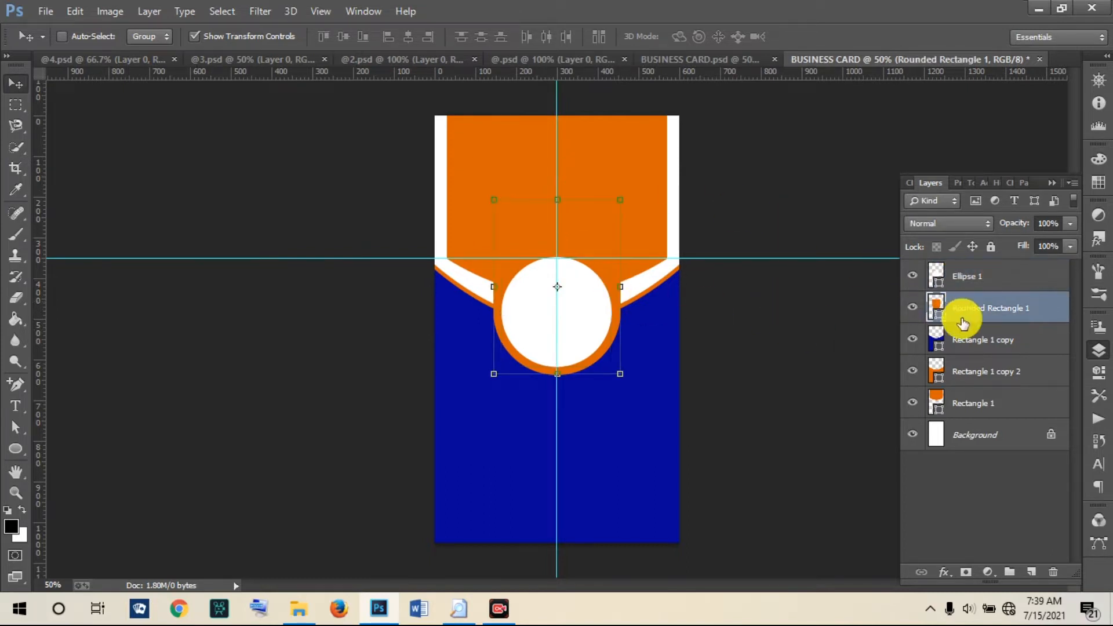
# Step: Duplicate Rounded Rectangle 1, squash the copy to 42.92% height, and place it above the circle
pyautogui.rightClick(972, 313)
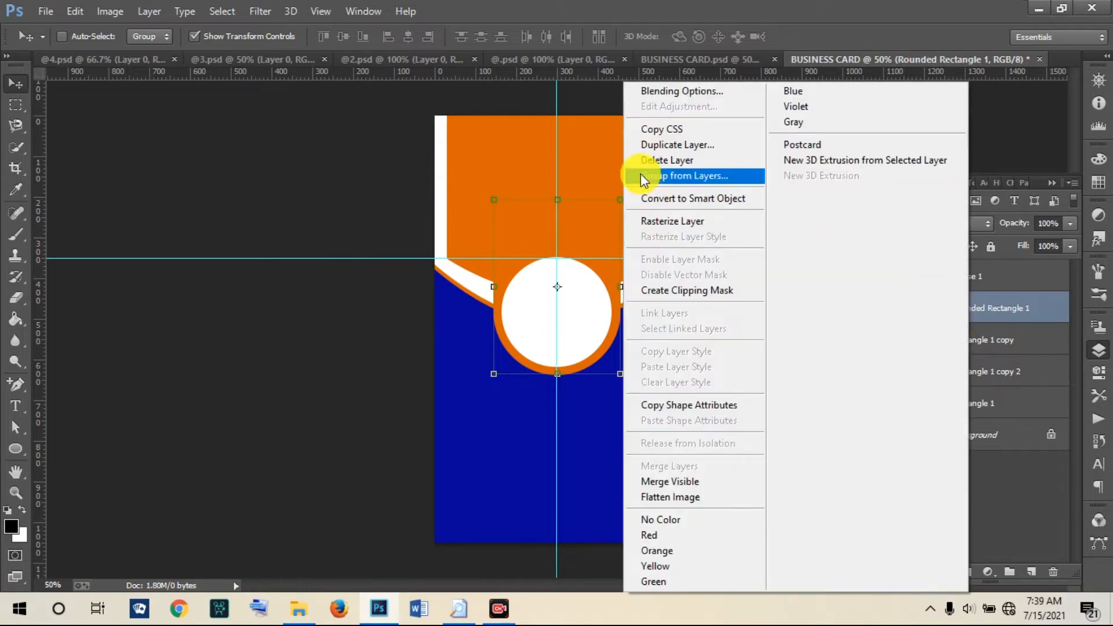
pyautogui.click(653, 146)
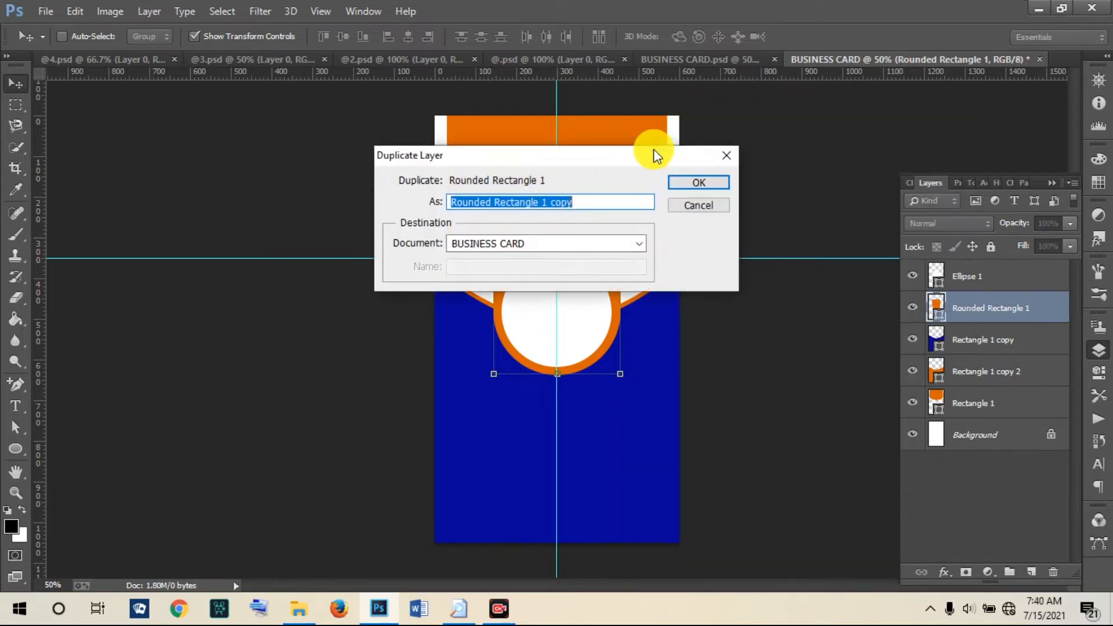
pyautogui.click(682, 184)
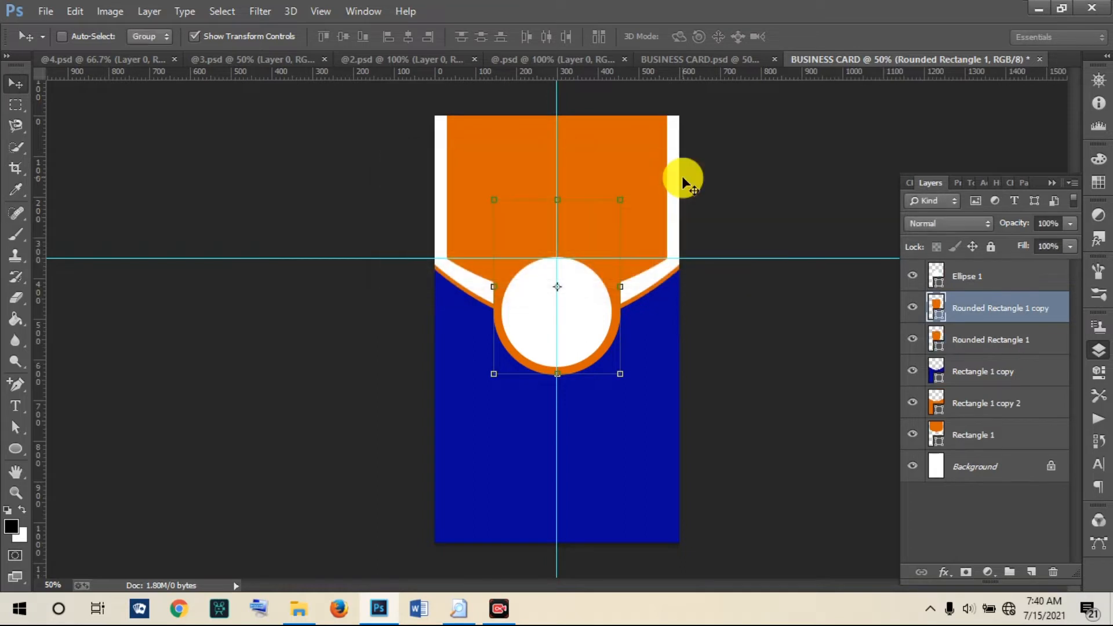
pyautogui.moveTo(596, 236); pyautogui.dragTo(609, 370)
pyautogui.hotkey('ctrl', 't')
pyautogui.moveTo(608, 437); pyautogui.dragTo(591, 496)
pyautogui.moveTo(591, 496); pyautogui.dragTo(541, 213)
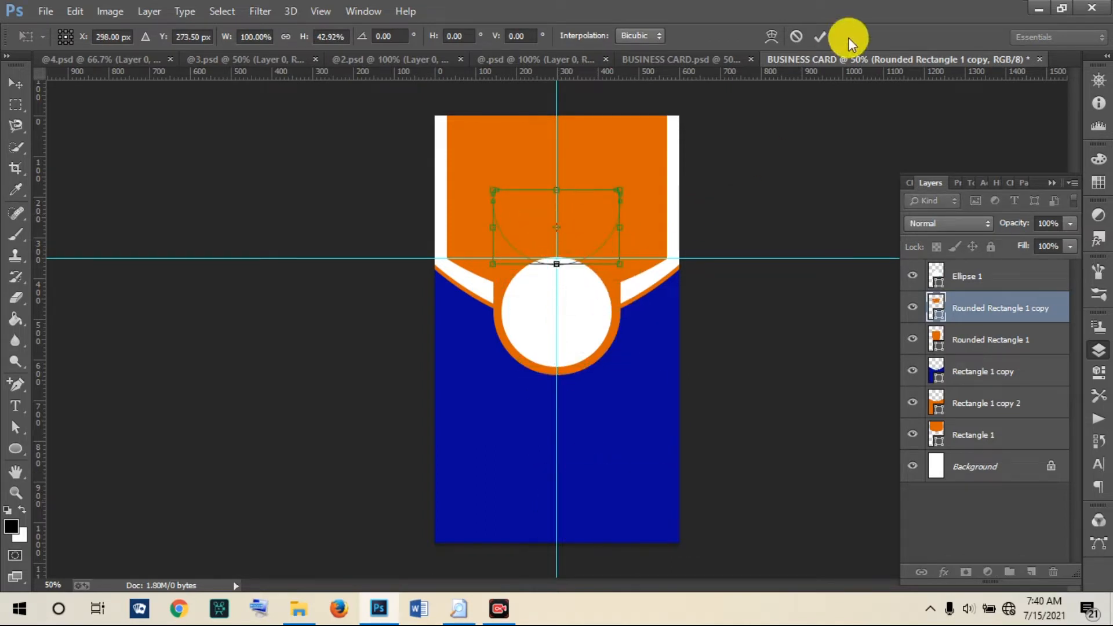
pyautogui.click(820, 35)
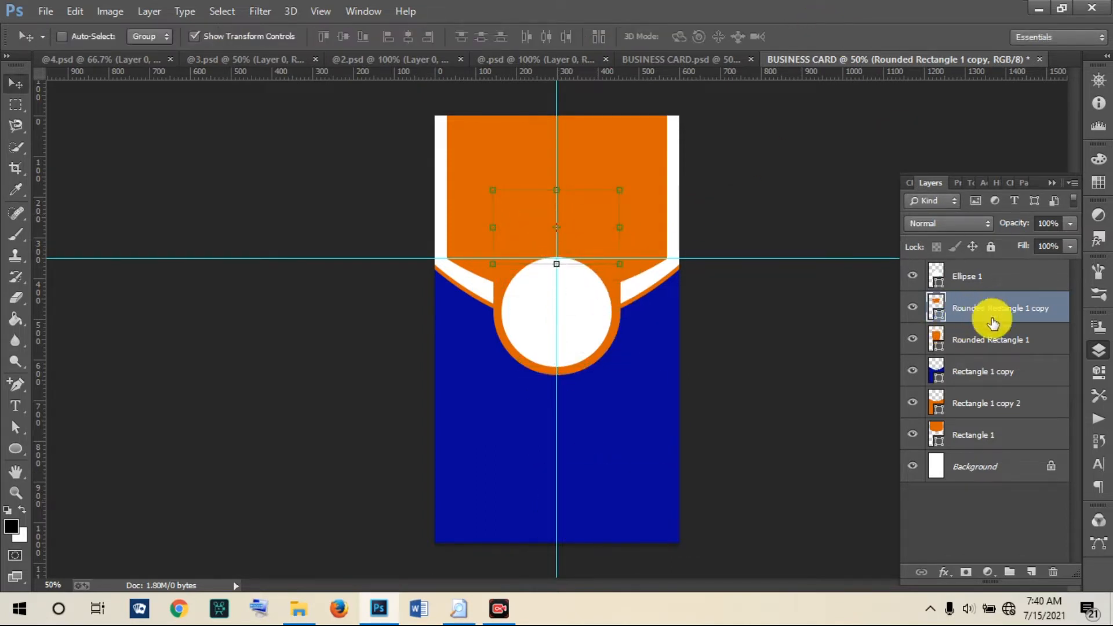
# Step: Make the rounded rectangle copy black, put it behind the orange tab, and enlarge it to 112.82%×116.76%
pyautogui.doubleClick(936, 316)
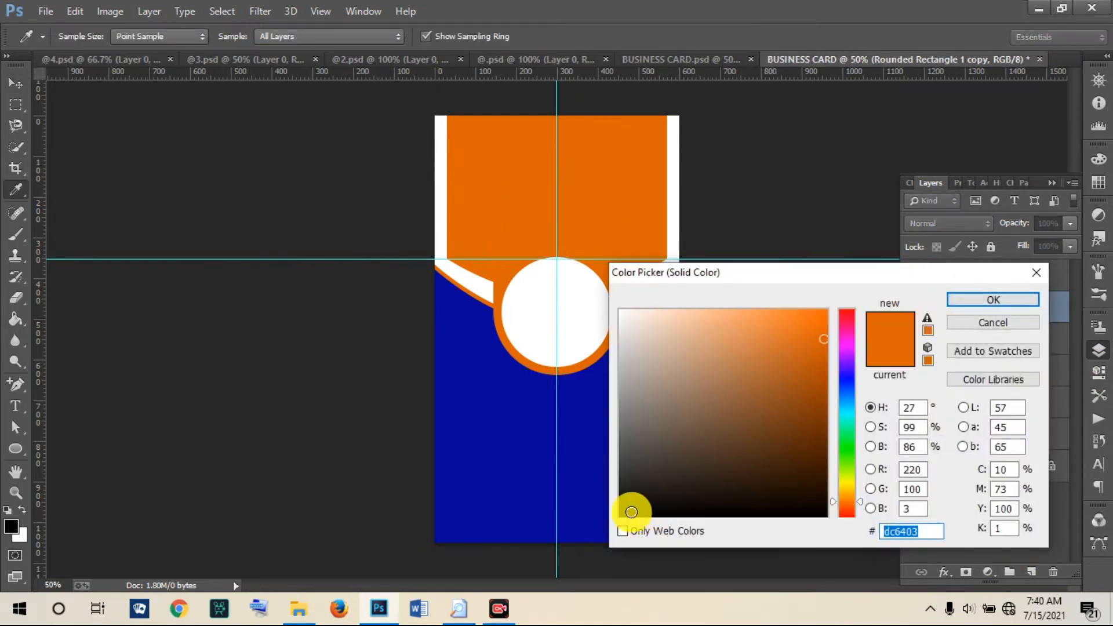
pyautogui.click(623, 513)
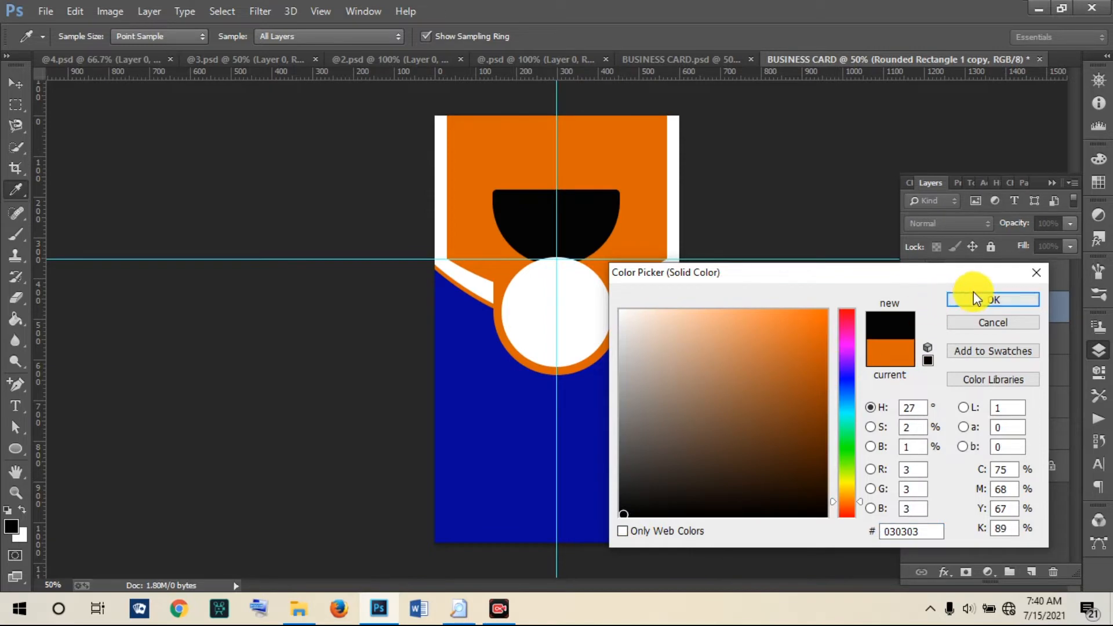
pyautogui.click(974, 296)
pyautogui.moveTo(969, 313); pyautogui.dragTo(968, 348)
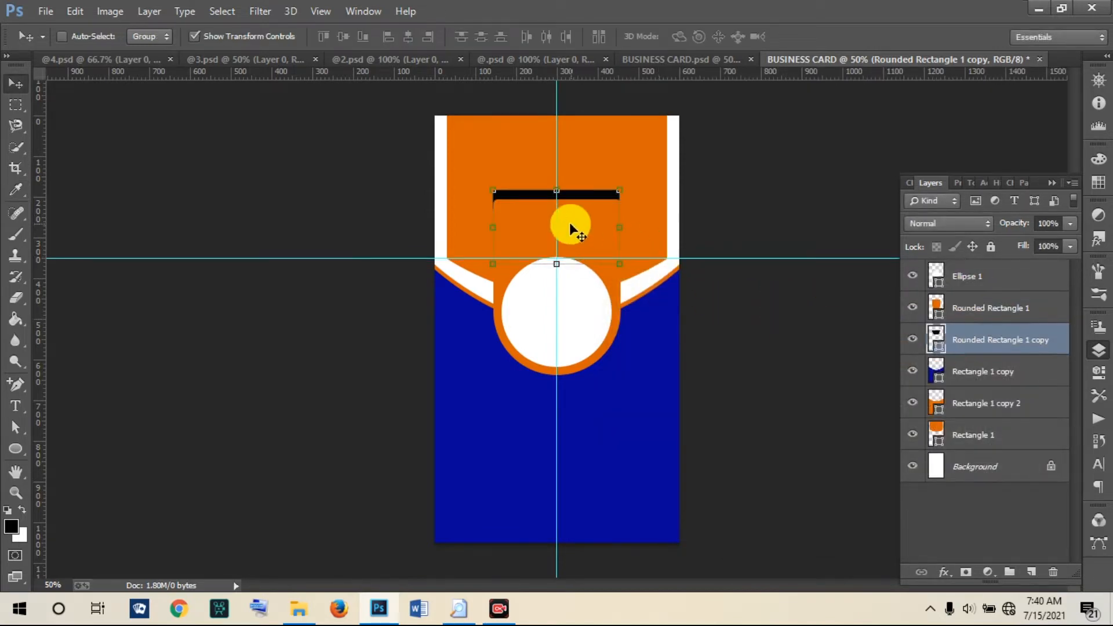
pyautogui.moveTo(573, 194); pyautogui.dragTo(574, 207)
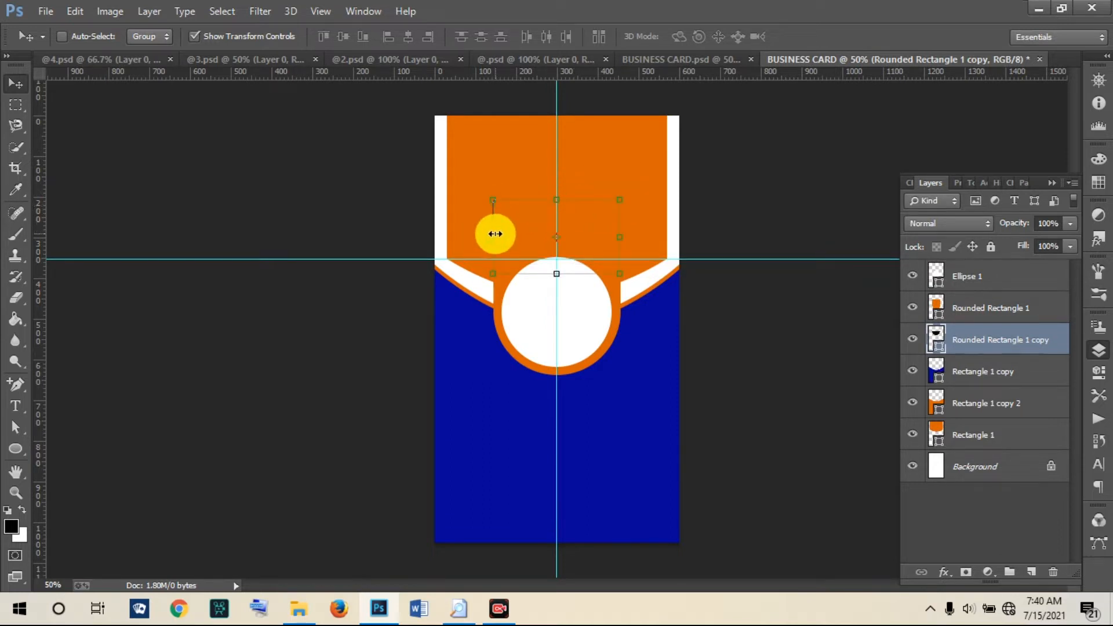
pyautogui.moveTo(495, 234); pyautogui.dragTo(488, 234)
pyautogui.moveTo(556, 274); pyautogui.dragTo(557, 284)
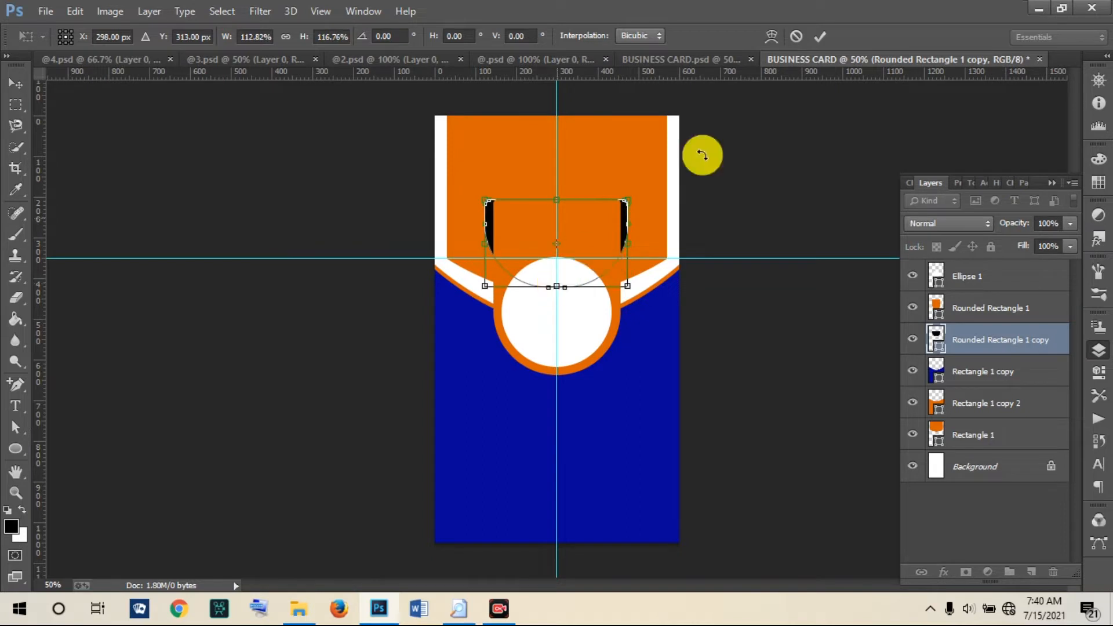
pyautogui.click(821, 32)
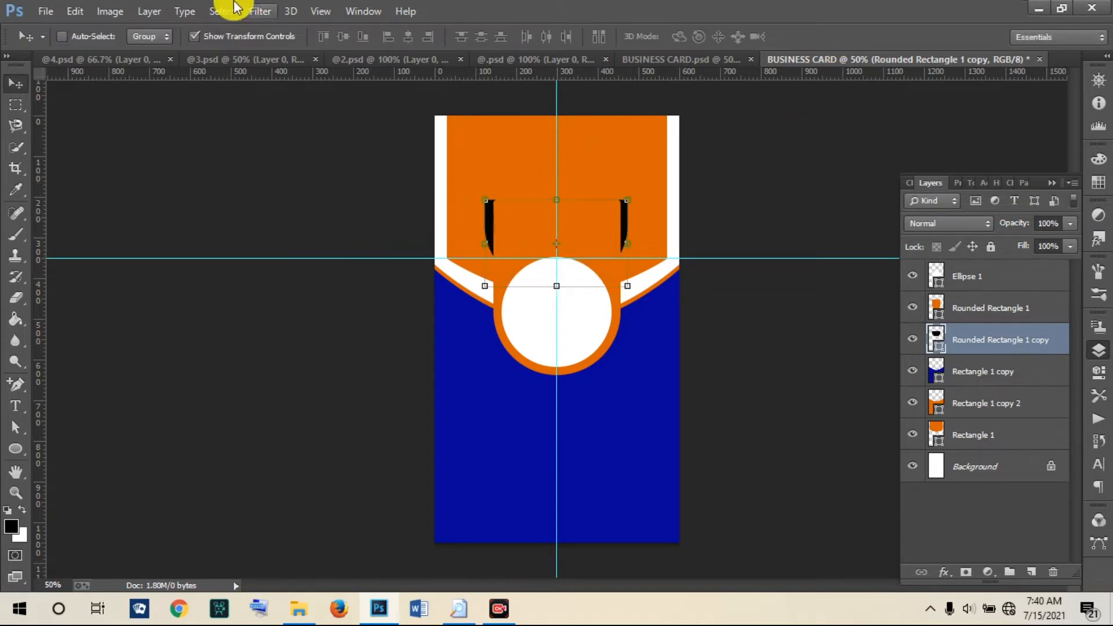
# Step: Rasterize the black copy and give it an 18.2-pixel Gaussian Blur to form a soft shadow
pyautogui.click(261, 11)
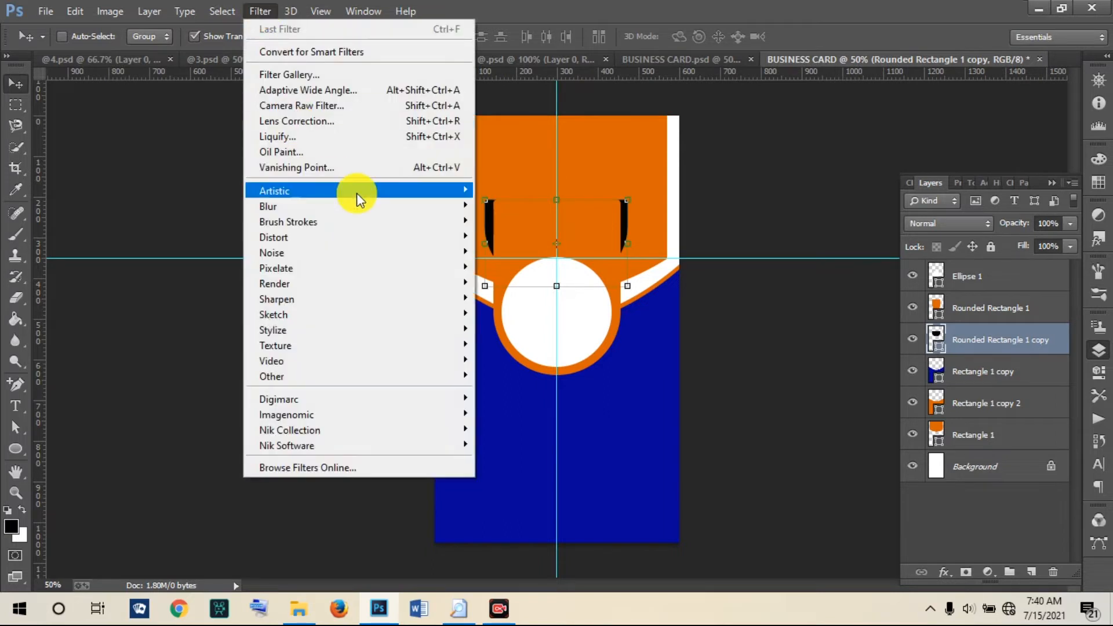
pyautogui.moveTo(398, 206)
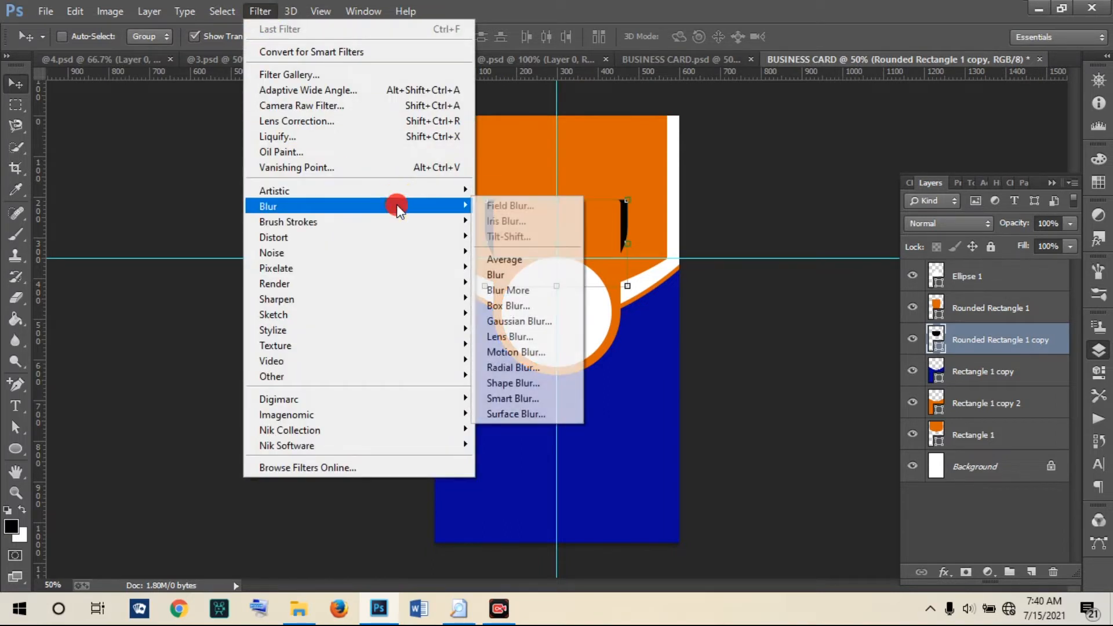
pyautogui.click(524, 320)
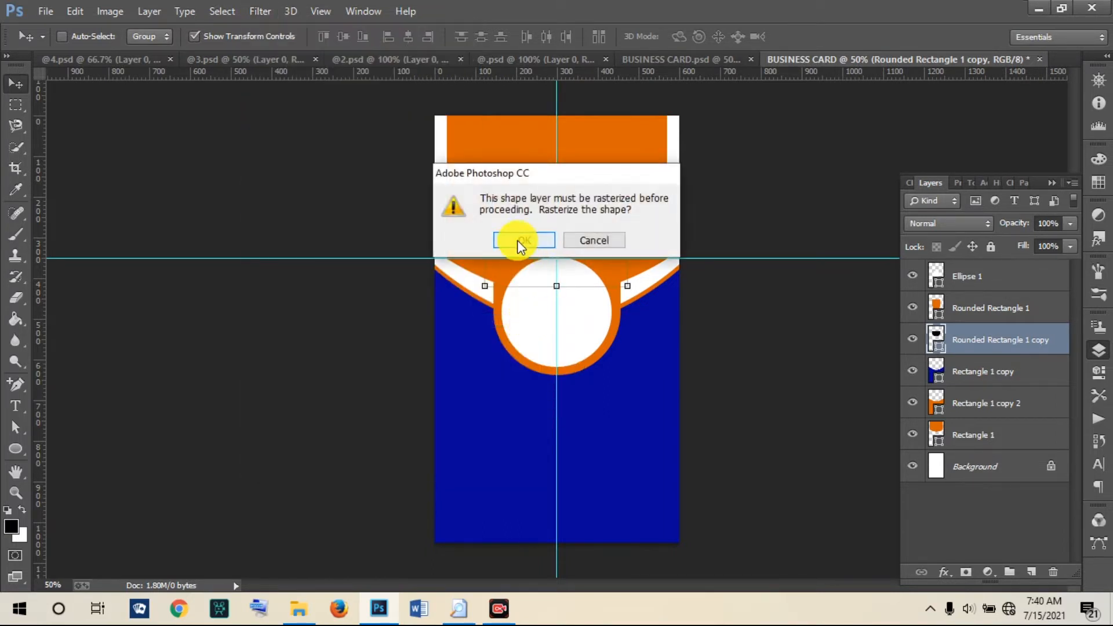
pyautogui.click(517, 240)
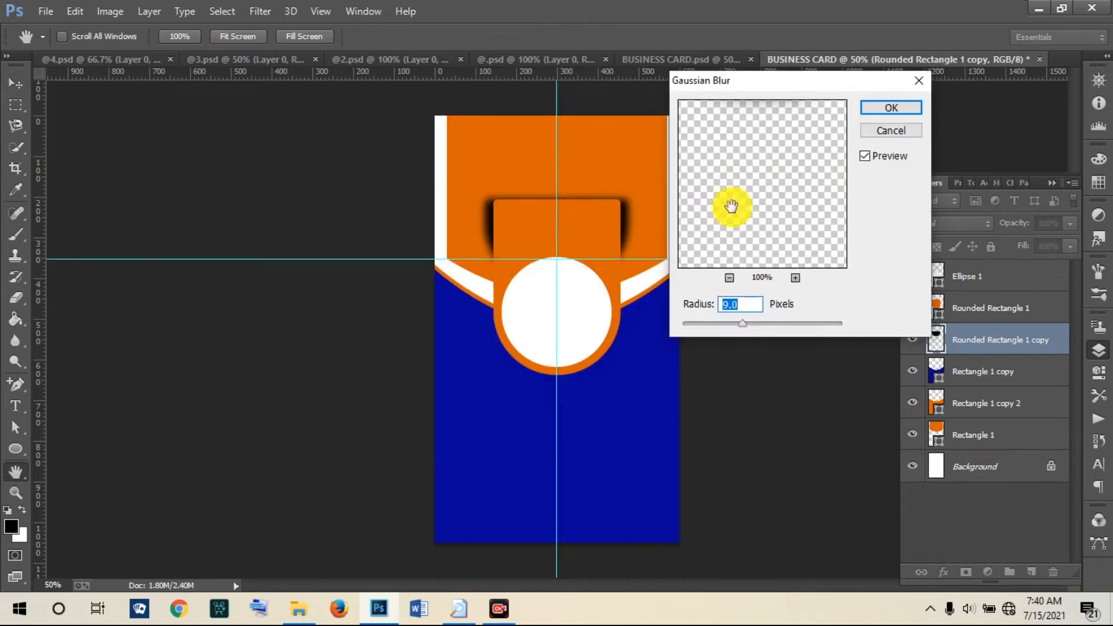
pyautogui.moveTo(752, 322); pyautogui.dragTo(752, 322)
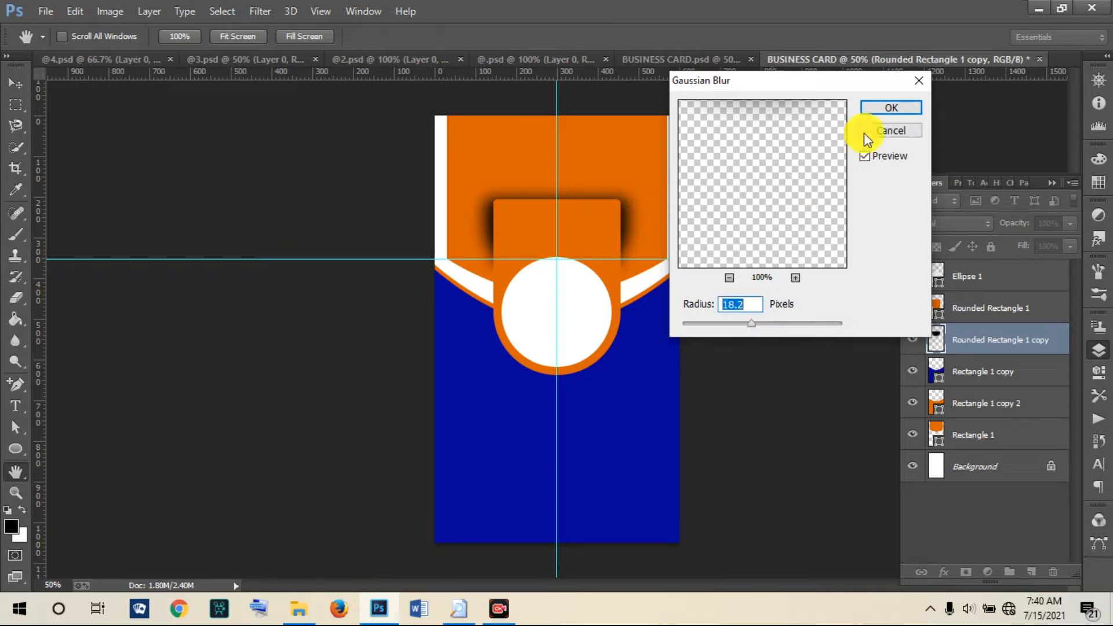
pyautogui.click(879, 108)
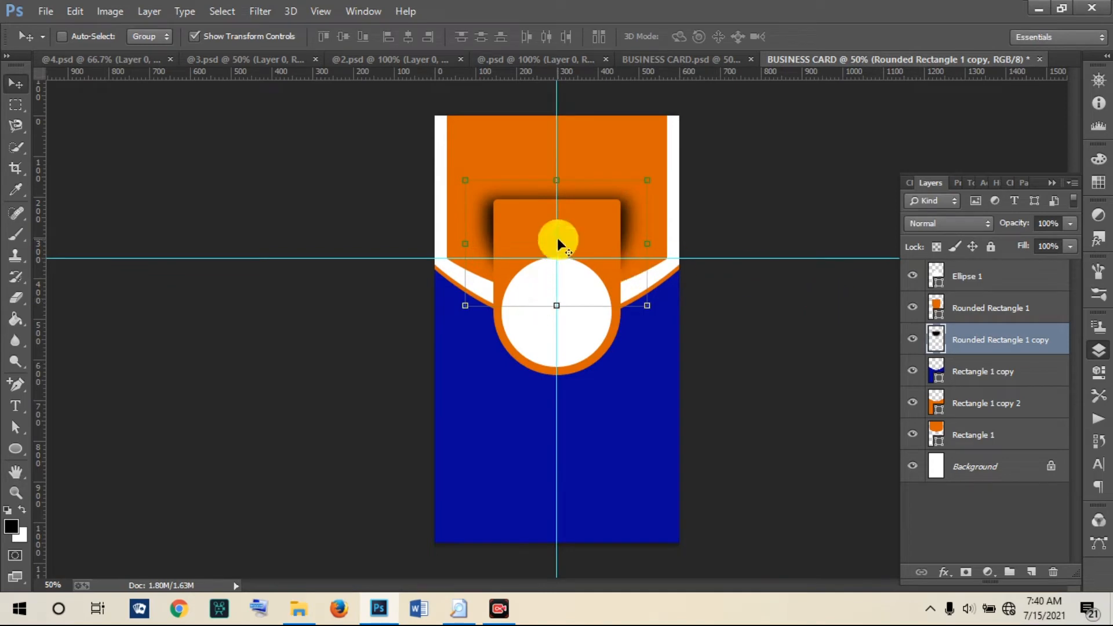
# Step: Lower the blurred shadow about 21 px, checking against the finished card, and set opacity to 79%
pyautogui.moveTo(572, 221); pyautogui.dragTo(573, 231)
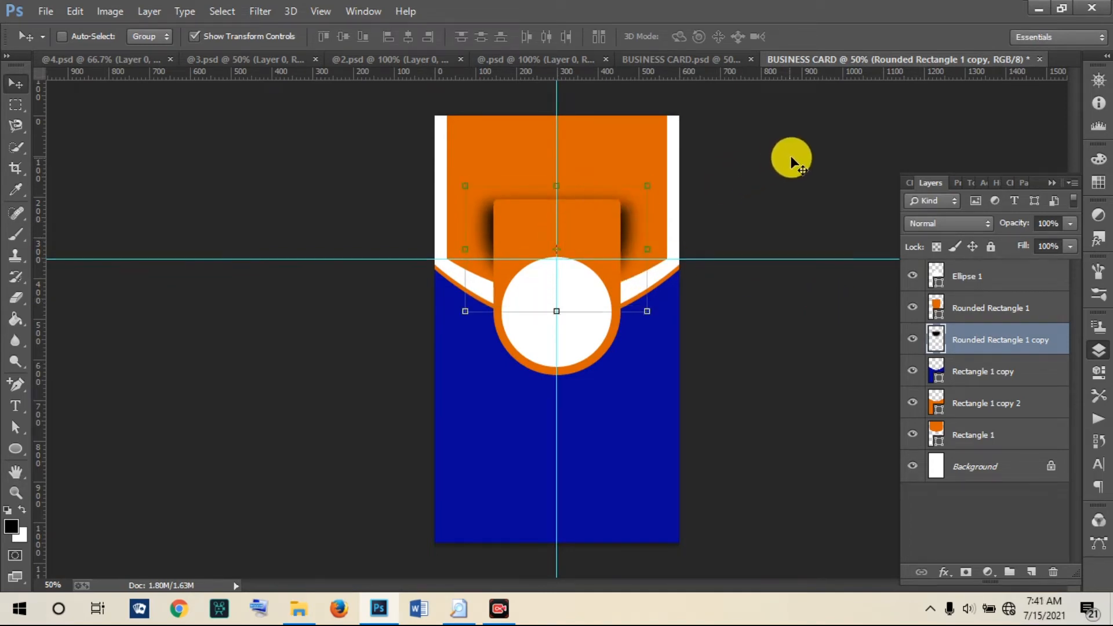
pyautogui.click(690, 54)
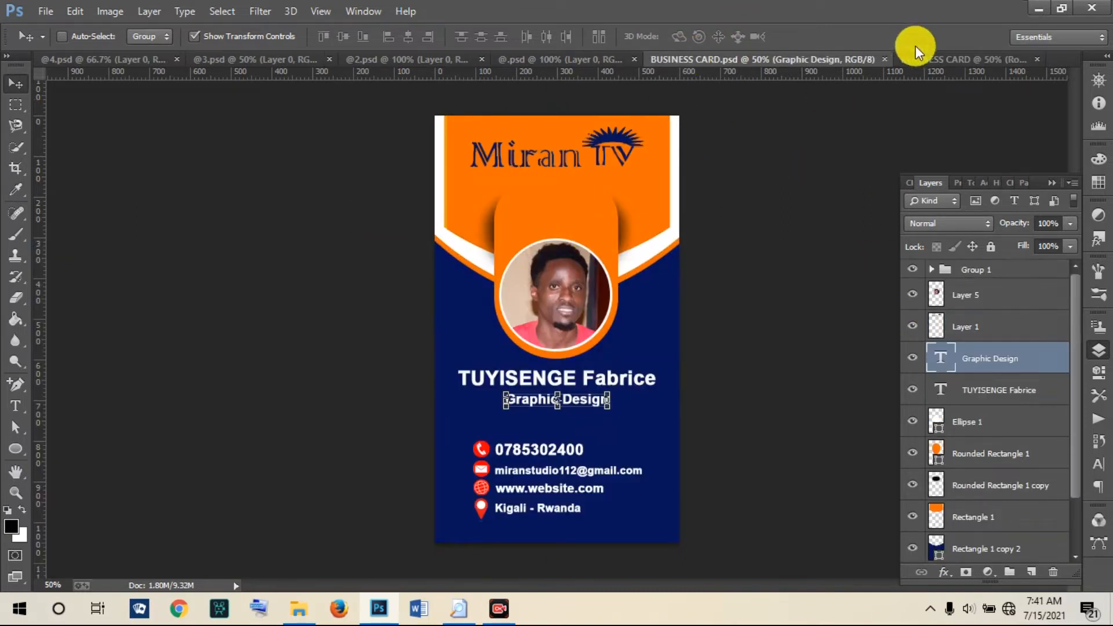
pyautogui.click(921, 60)
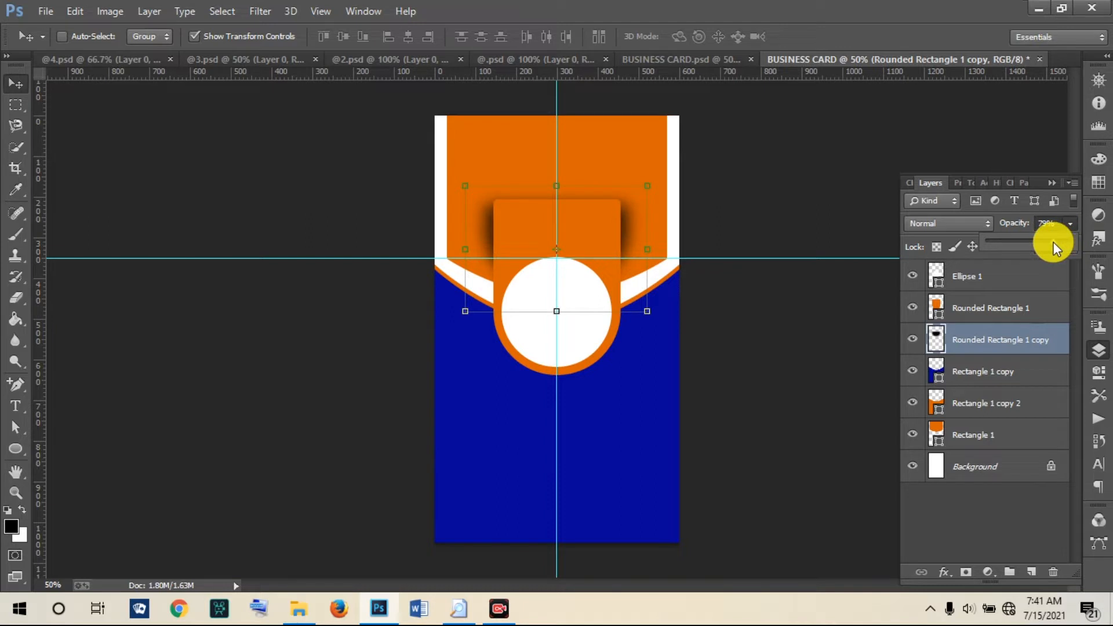
pyautogui.click(711, 58)
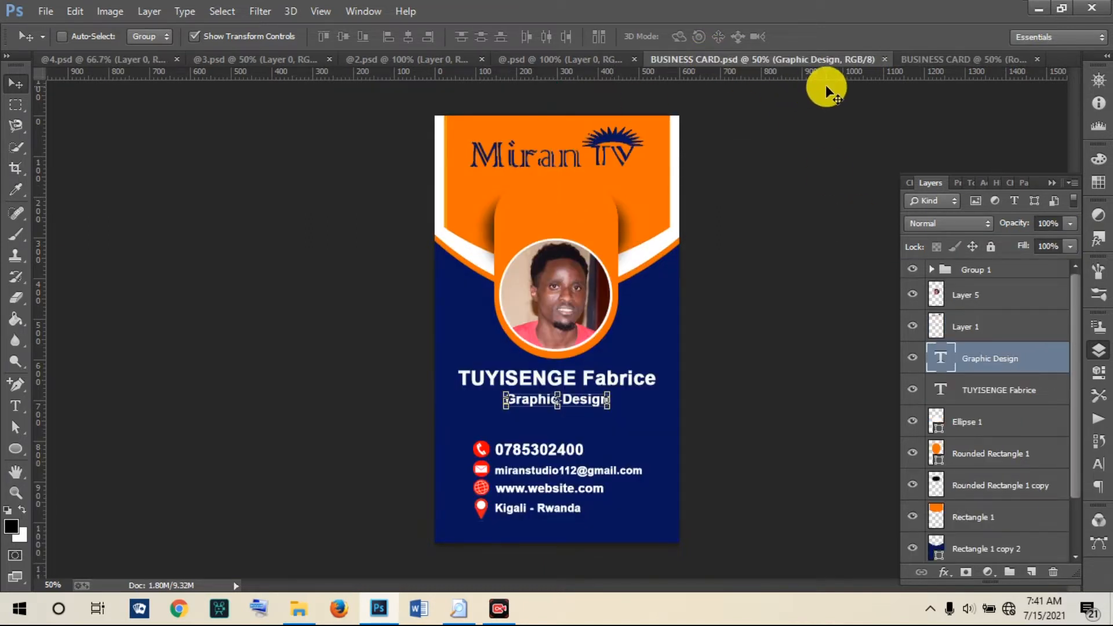
pyautogui.click(923, 58)
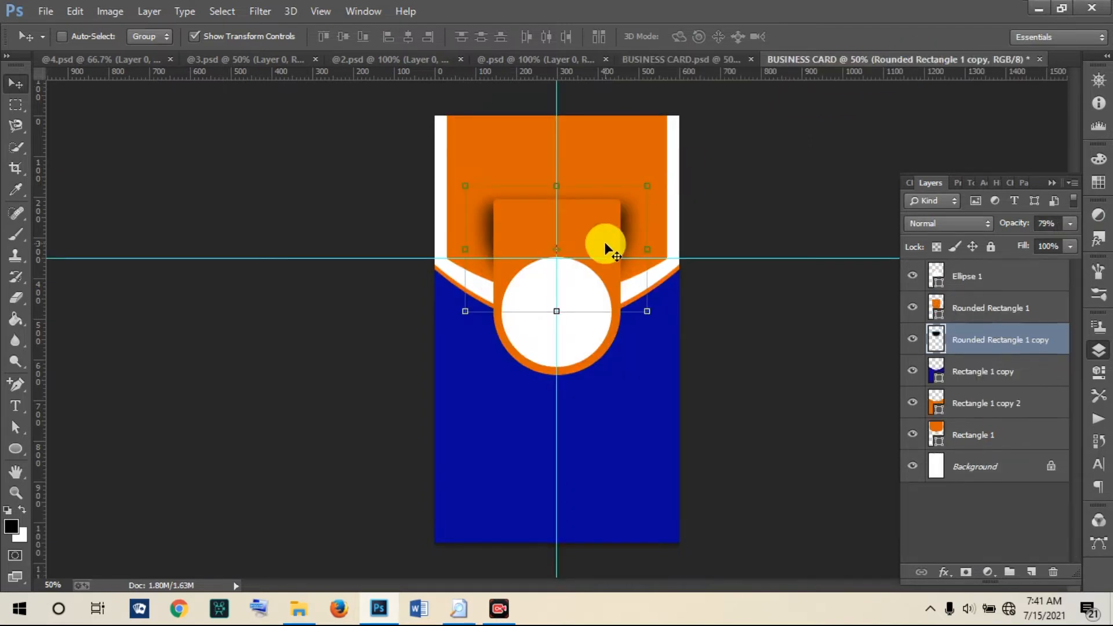
pyautogui.moveTo(587, 234); pyautogui.dragTo(586, 242)
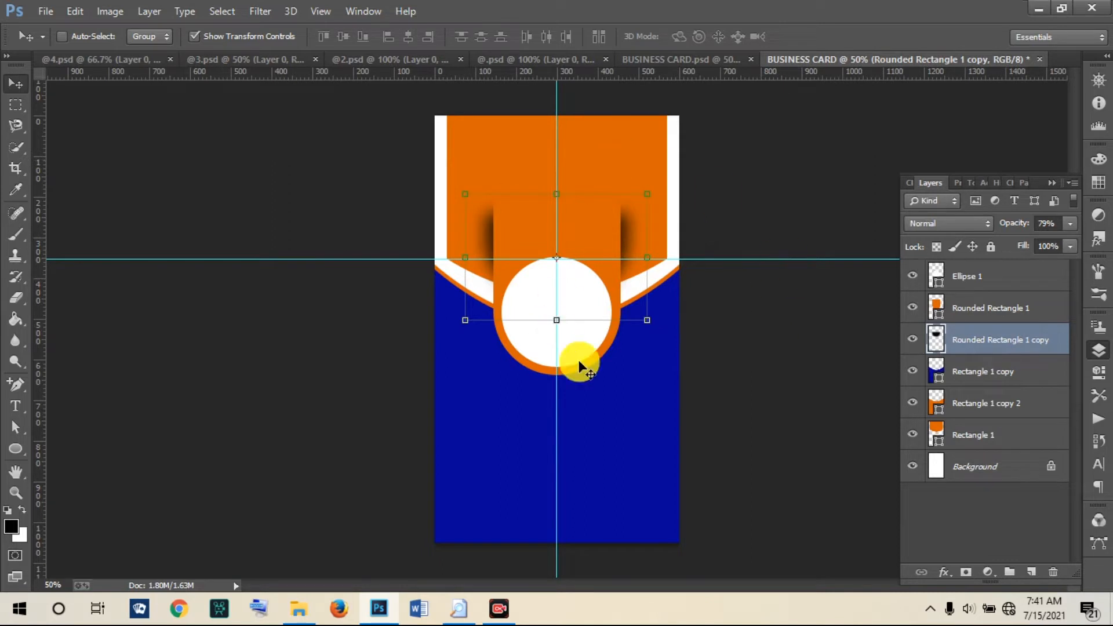
pyautogui.click(594, 429)
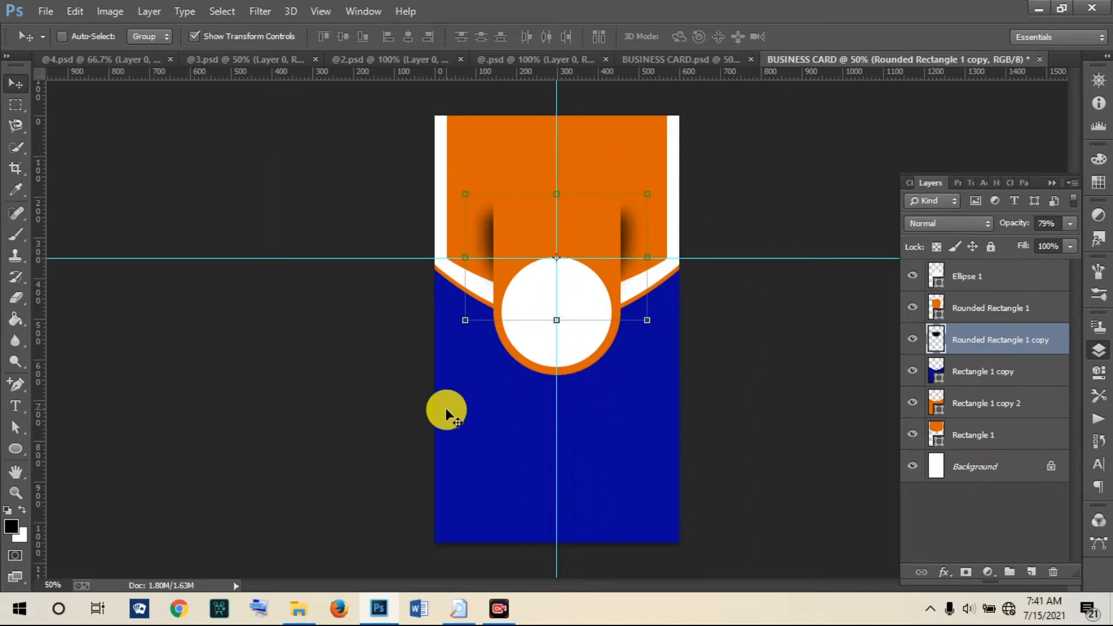
# Step: Open @ (13).NEF from the Desktop through Camera Raw without adjustments
pyautogui.click(46, 13)
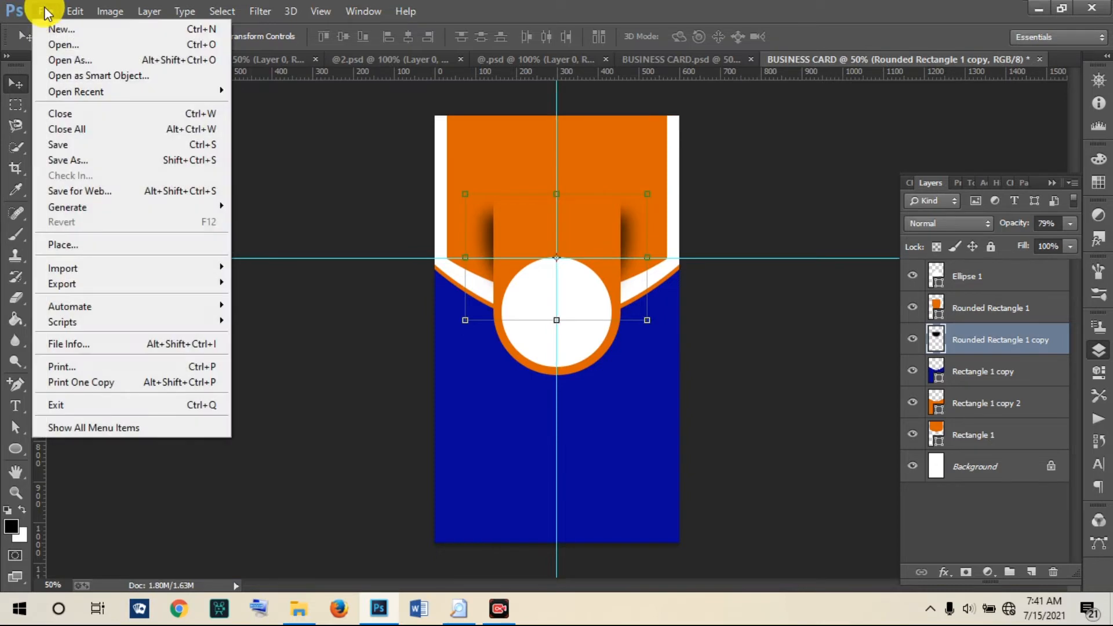
pyautogui.click(61, 44)
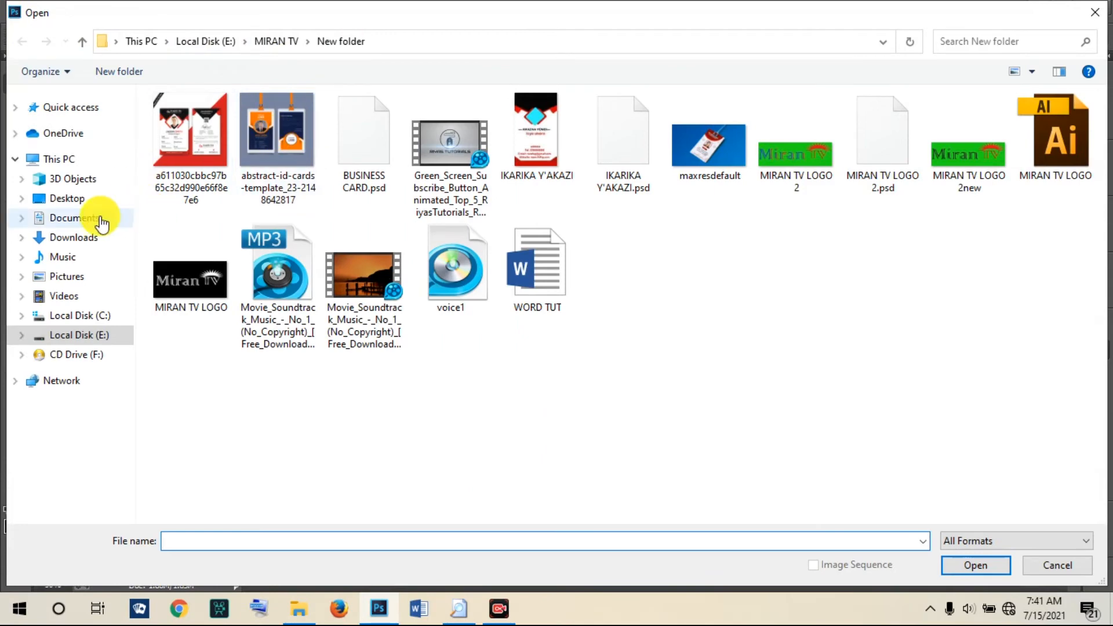
pyautogui.click(58, 158)
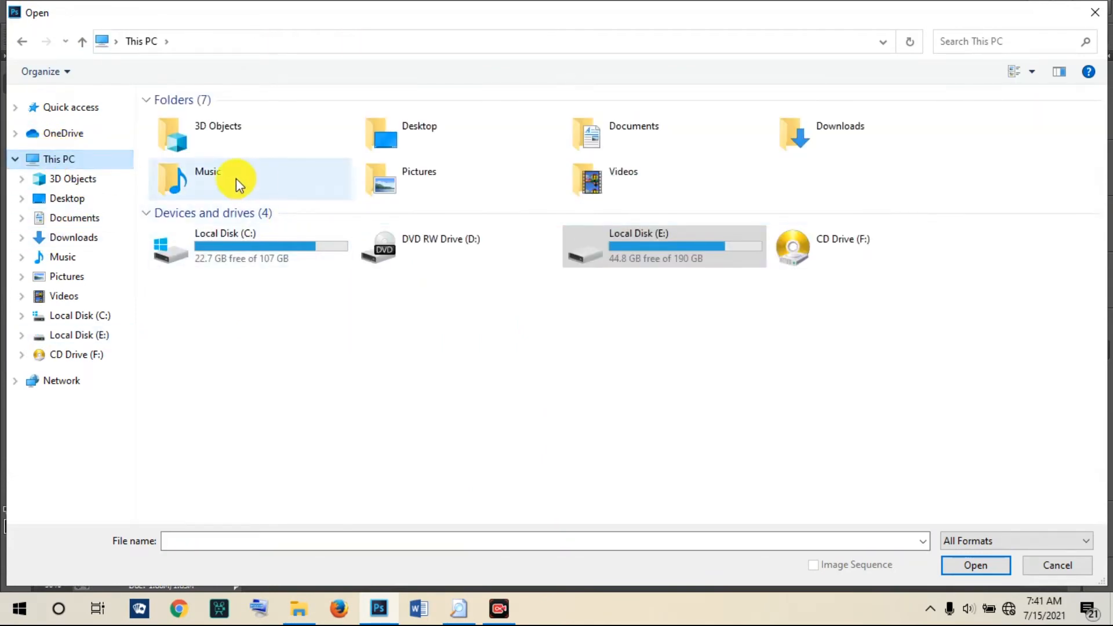
pyautogui.click(43, 198)
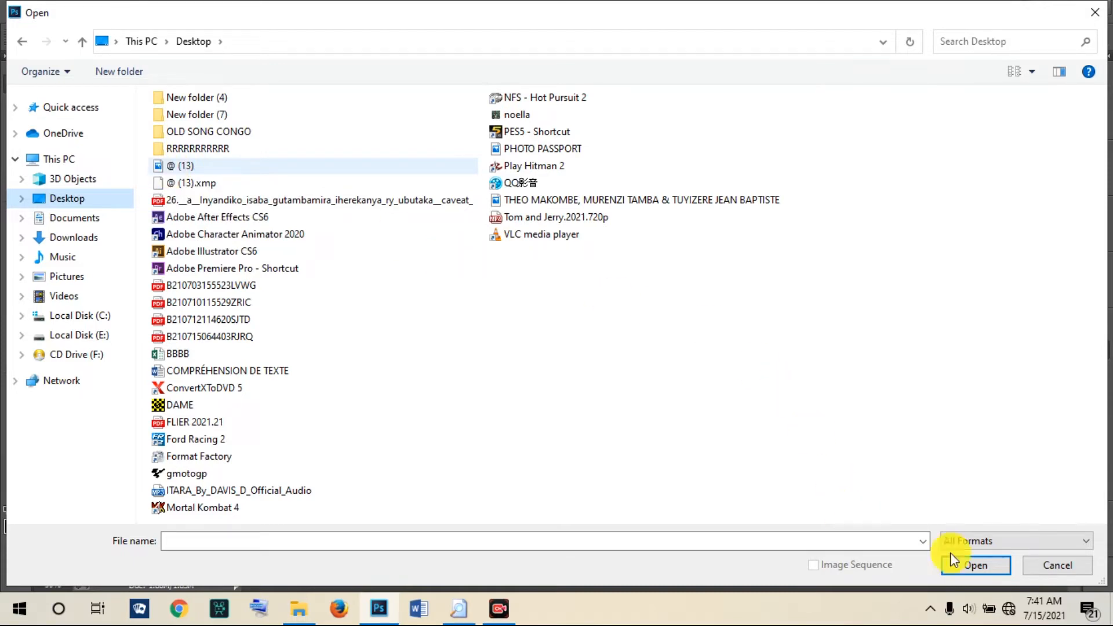
pyautogui.click(983, 569)
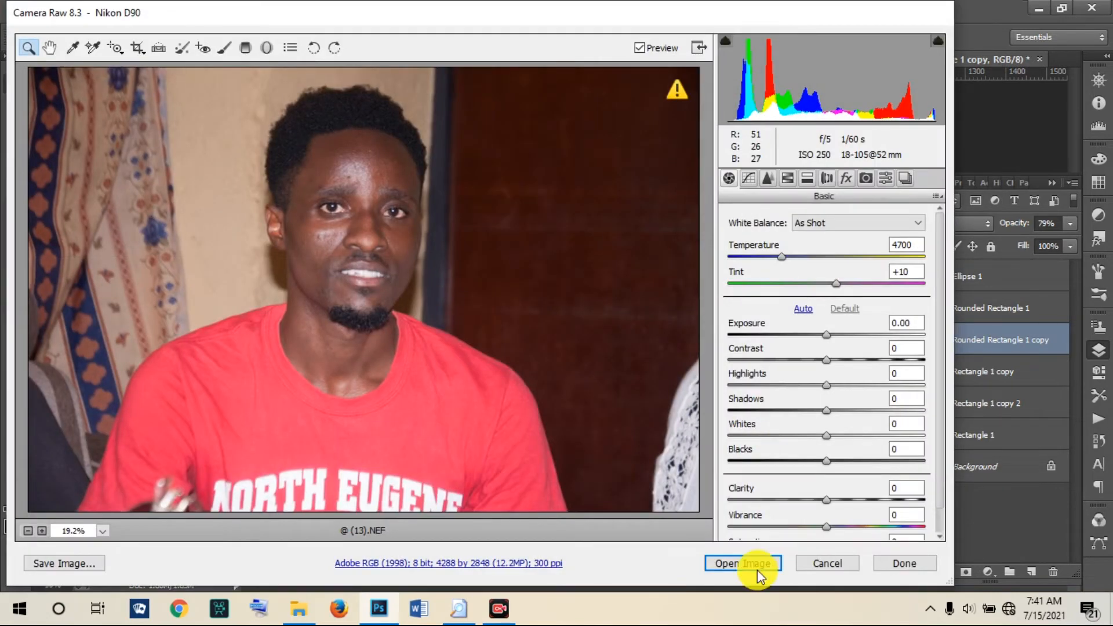
pyautogui.click(739, 563)
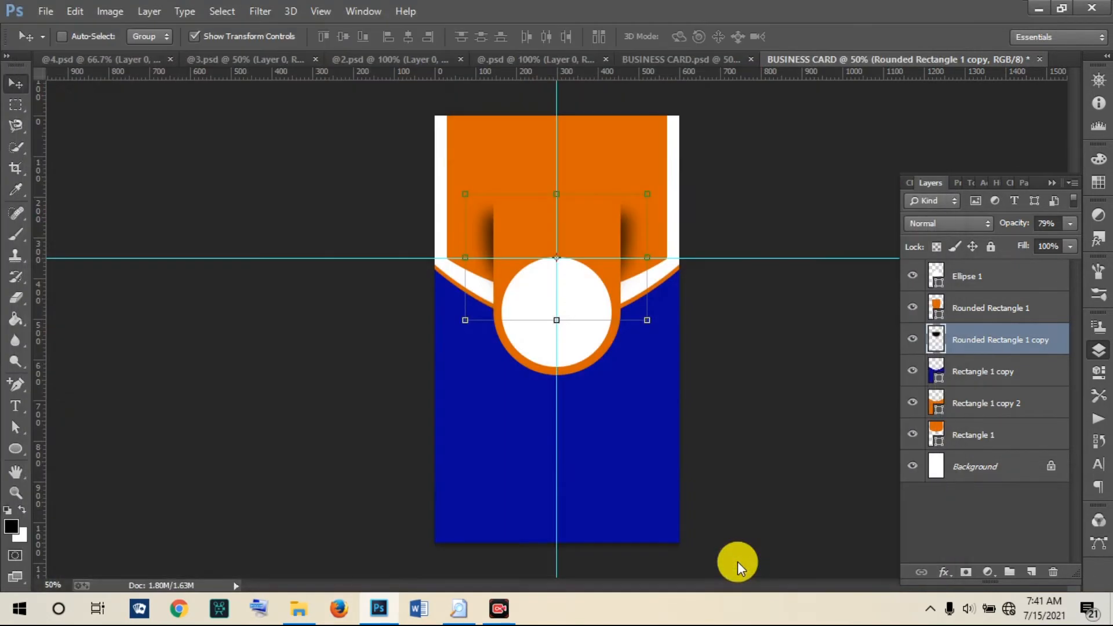
pyautogui.click(738, 562)
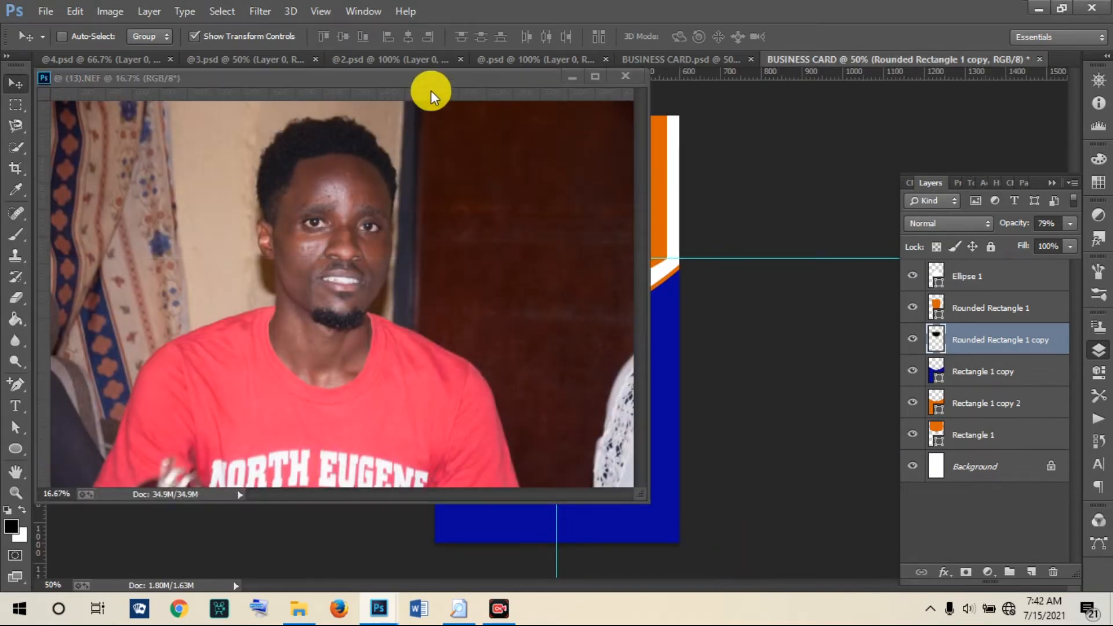
# Step: Dock the @ (13).NEF photo as a tab and soften its forehead and cheek with a 26% Blur tool
pyautogui.moveTo(426, 75); pyautogui.dragTo(726, 63)
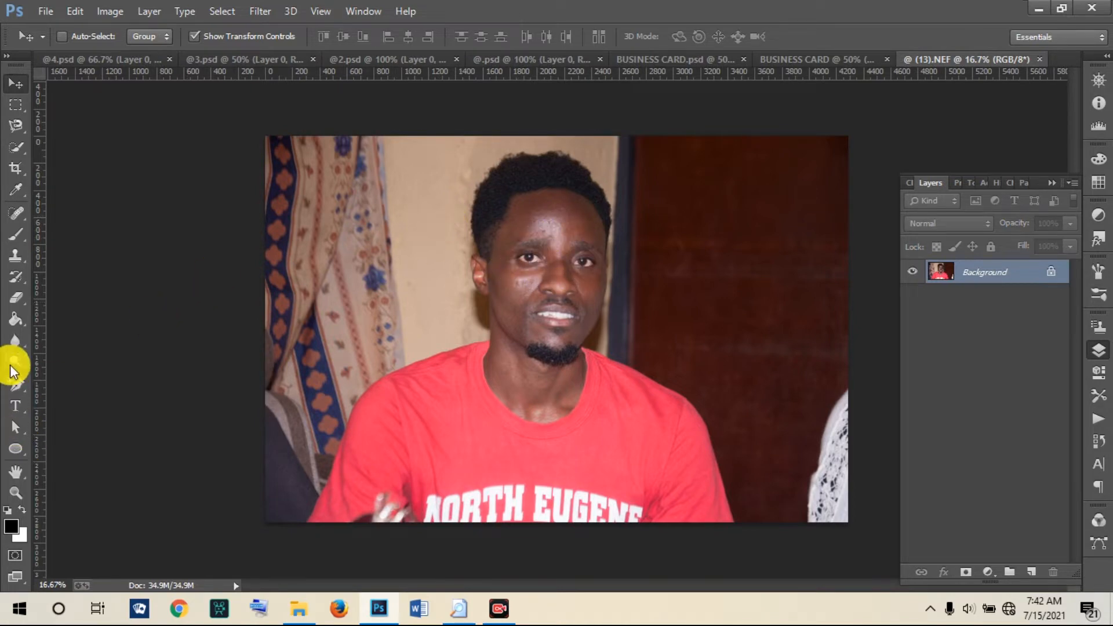
pyautogui.click(15, 340)
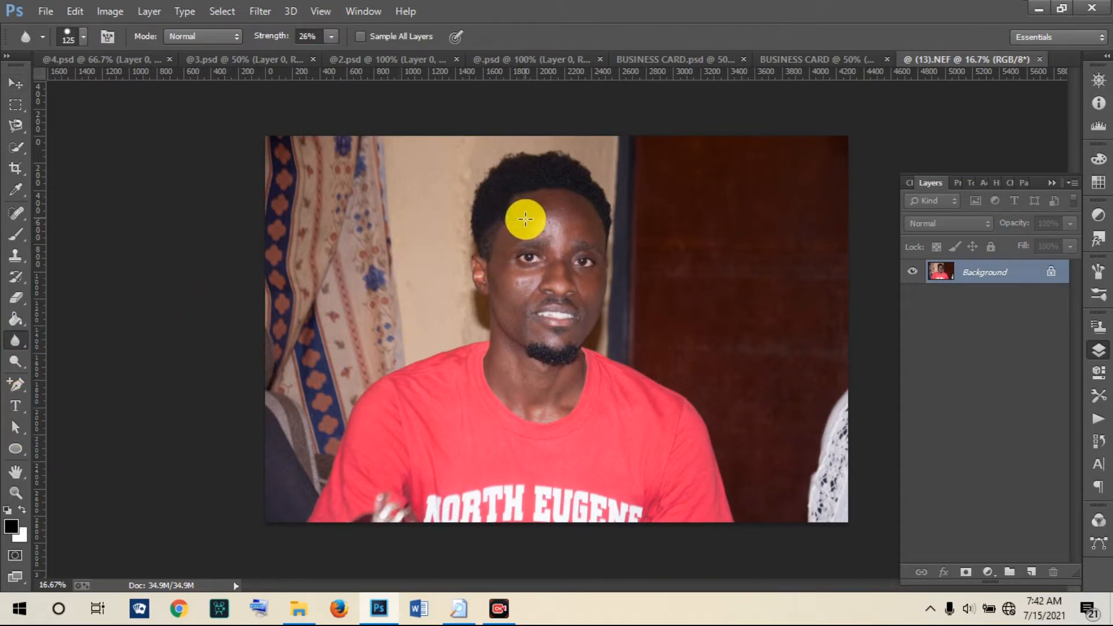
pyautogui.moveTo(530, 226)
pyautogui.mouseDown()
pyautogui.moveTo(561, 223)
pyautogui.moveTo(559, 189)
pyautogui.moveTo(591, 203)
pyautogui.mouseUp()
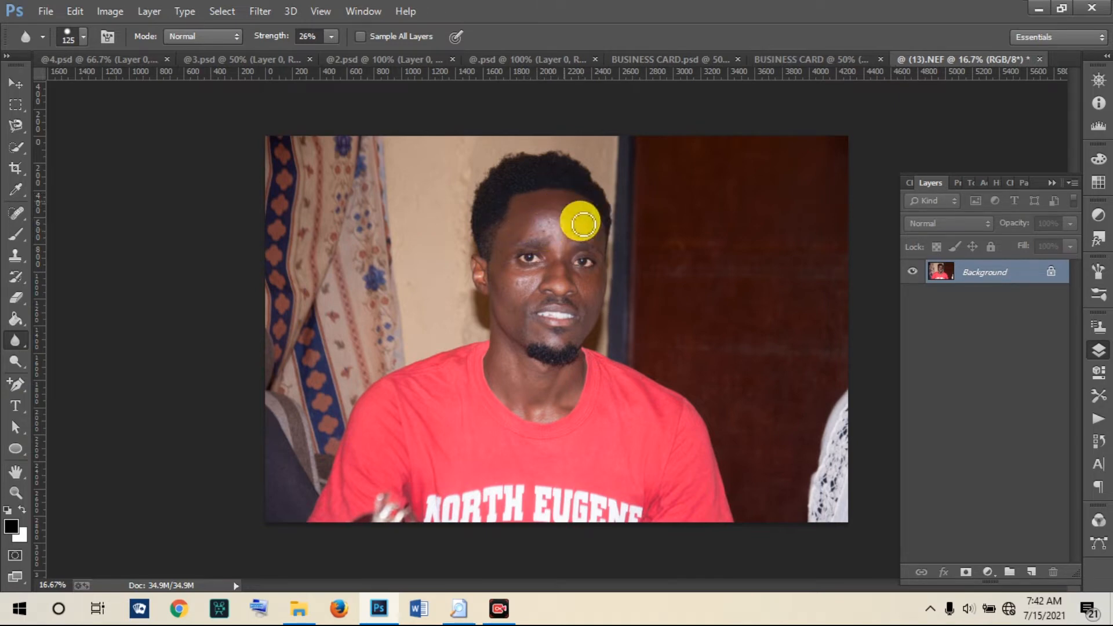
pyautogui.moveTo(521, 268); pyautogui.dragTo(520, 287)
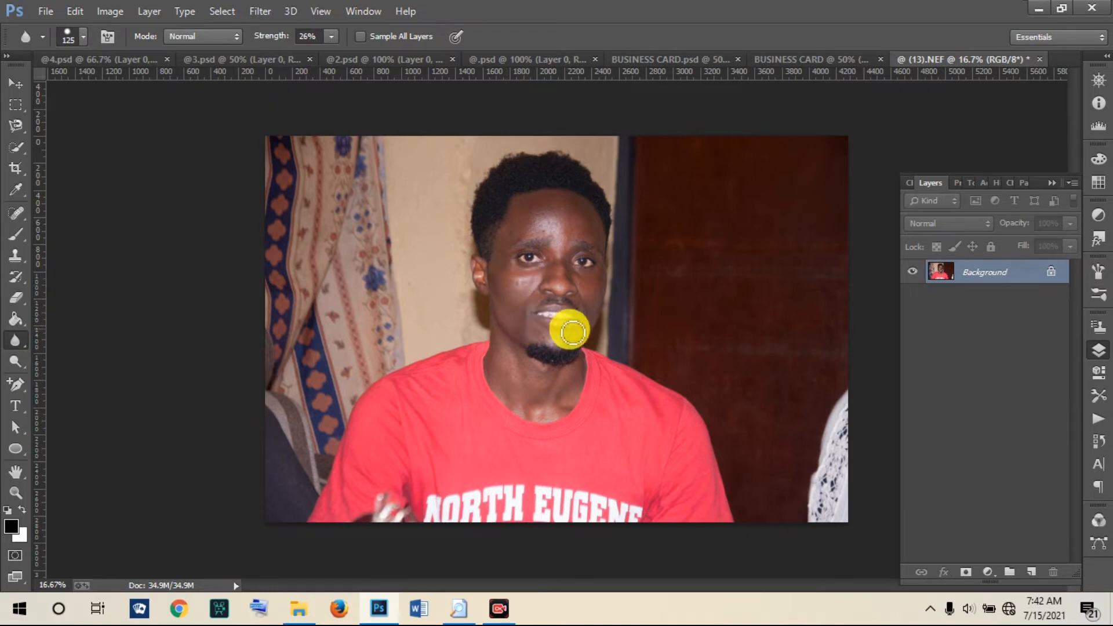
pyautogui.moveTo(551, 233); pyautogui.dragTo(555, 229)
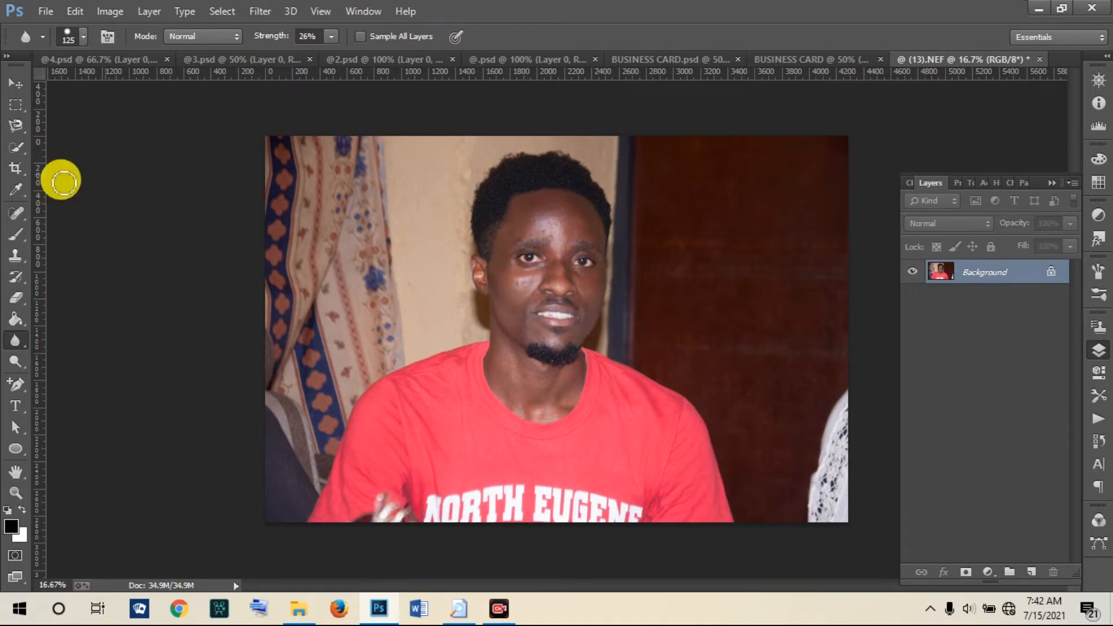
pyautogui.click(16, 84)
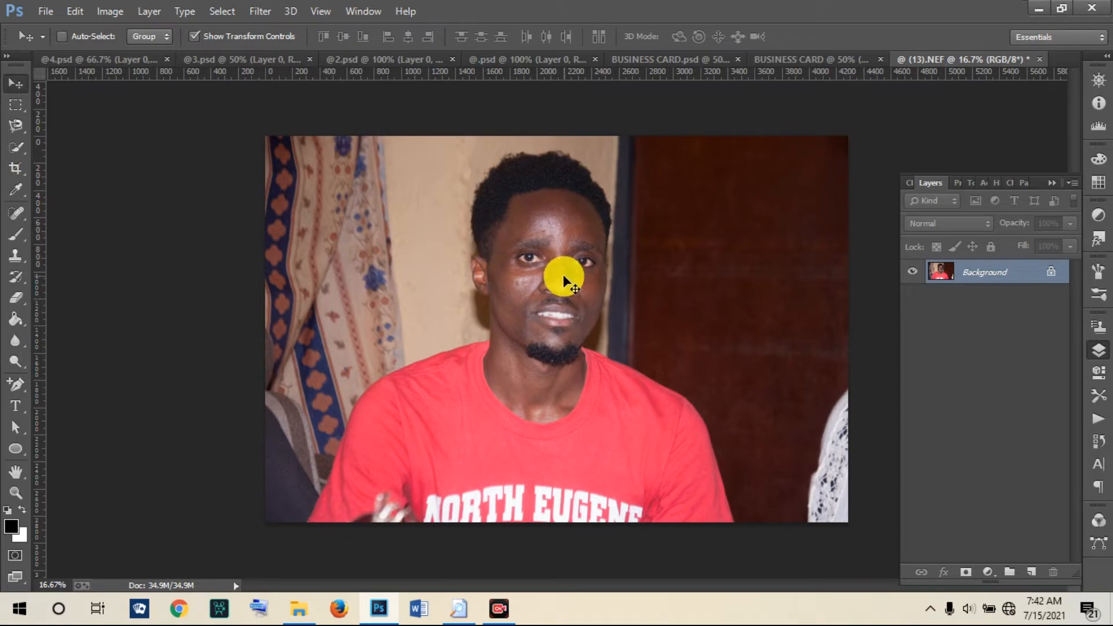
# Step: Bring the portrait onto the business card and scale it down around its centre
pyautogui.moveTo(699, 68); pyautogui.dragTo(530, 320)
pyautogui.moveTo(474, 235); pyautogui.dragTo(571, 342)
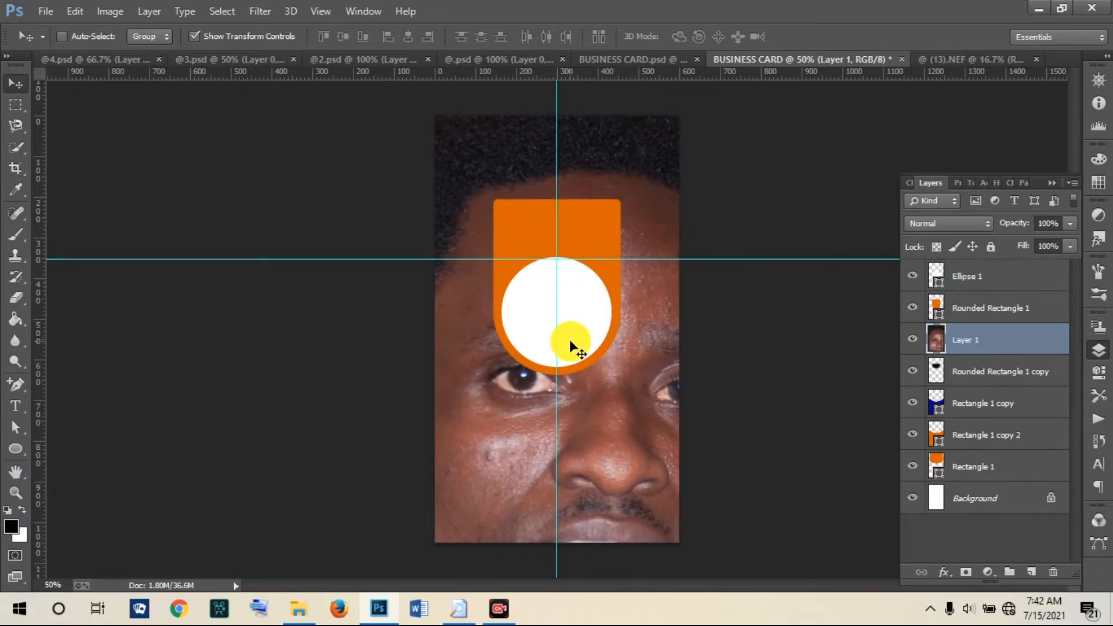
pyautogui.hotkey('ctrl', '-')
pyautogui.hotkey('ctrl', '-')
pyautogui.hotkey('ctrl', '-')
pyautogui.hotkey('ctrl', '-')
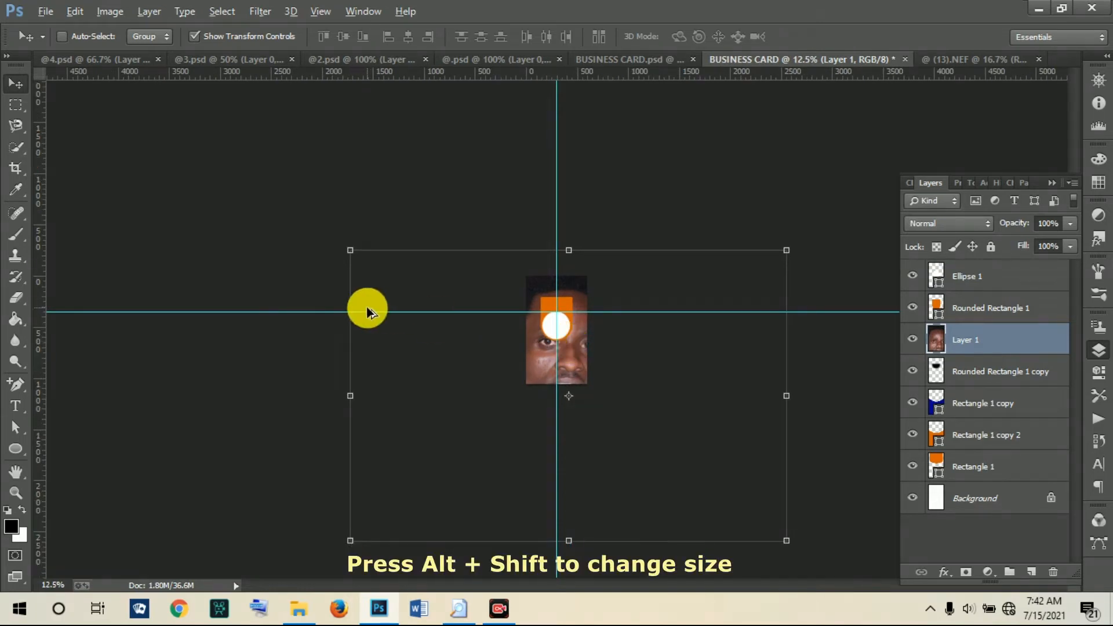
pyautogui.moveTo(350, 250); pyautogui.dragTo(552, 363)
pyautogui.click(820, 36)
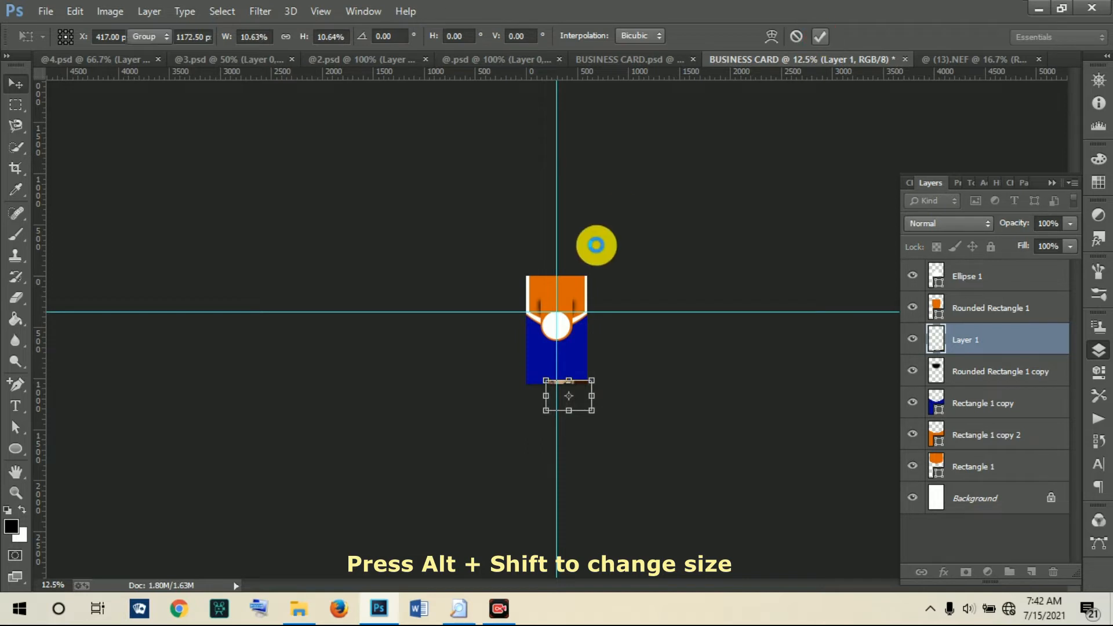
pyautogui.moveTo(555, 397); pyautogui.dragTo(569, 317)
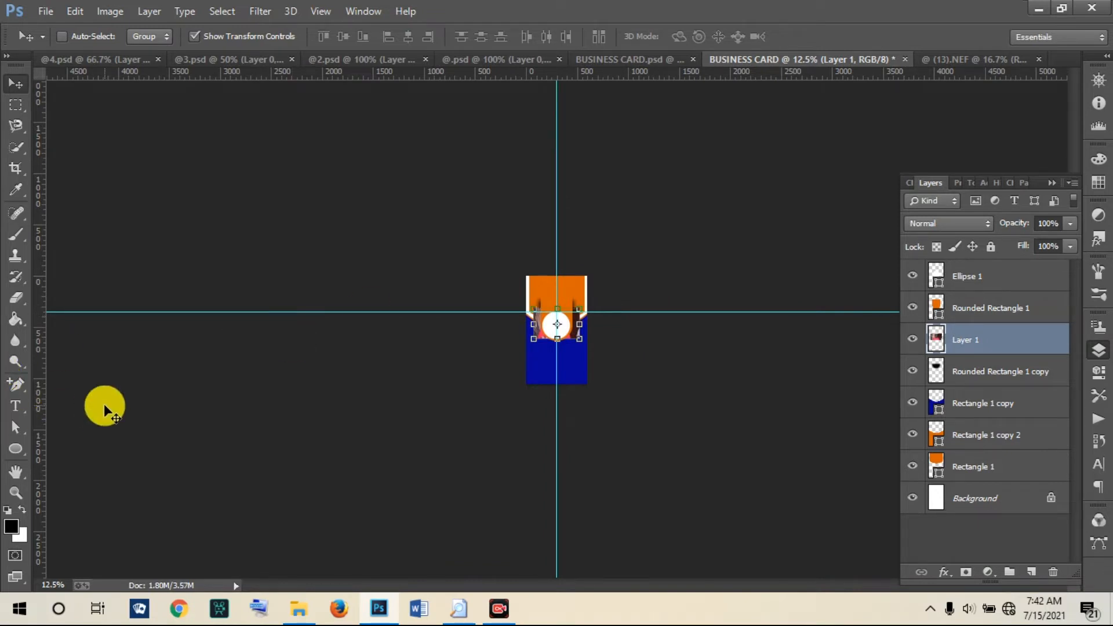
# Step: Position the portrait over the white circle and raise its layer to the top
pyautogui.hotkey('ctrl', '+')
pyautogui.hotkey('ctrl', '+')
pyautogui.hotkey('ctrl', '+')
pyautogui.hotkey('ctrl', '+')
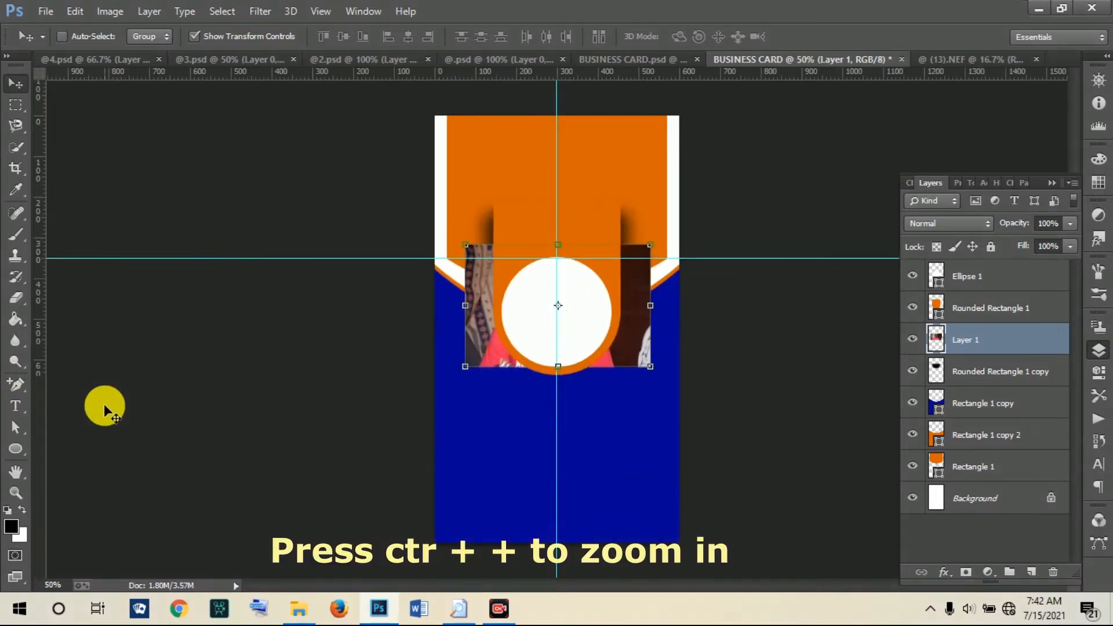
pyautogui.hotkey('ctrl', '+')
pyautogui.hotkey('ctrl', '+')
pyautogui.hotkey('ctrl', '+')
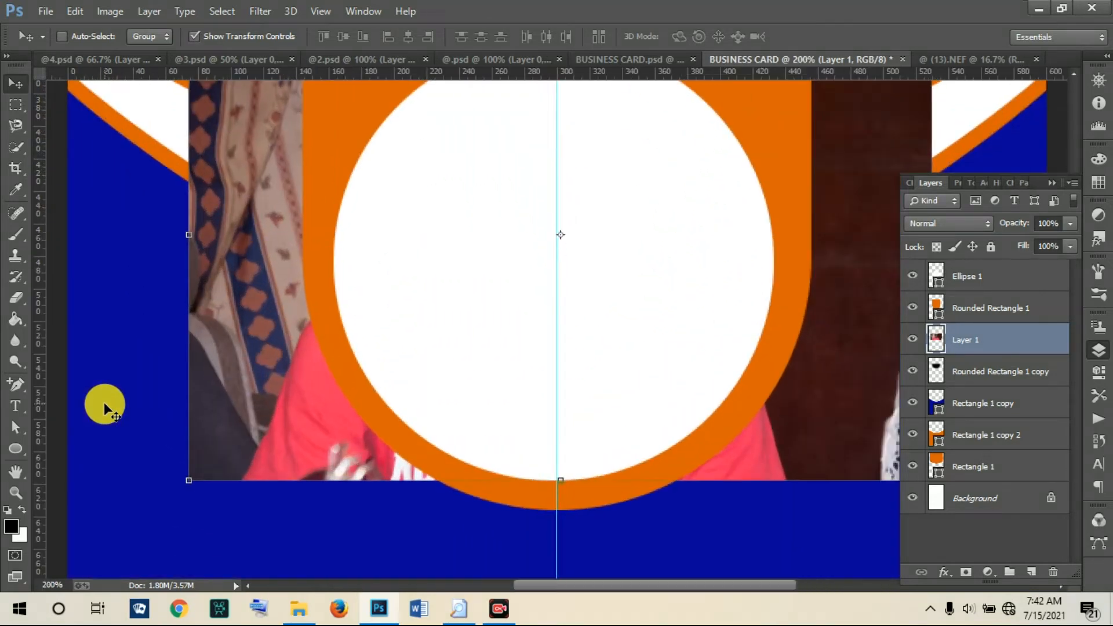
pyautogui.hotkey('ctrl', '-')
pyautogui.moveTo(410, 276); pyautogui.dragTo(462, 303)
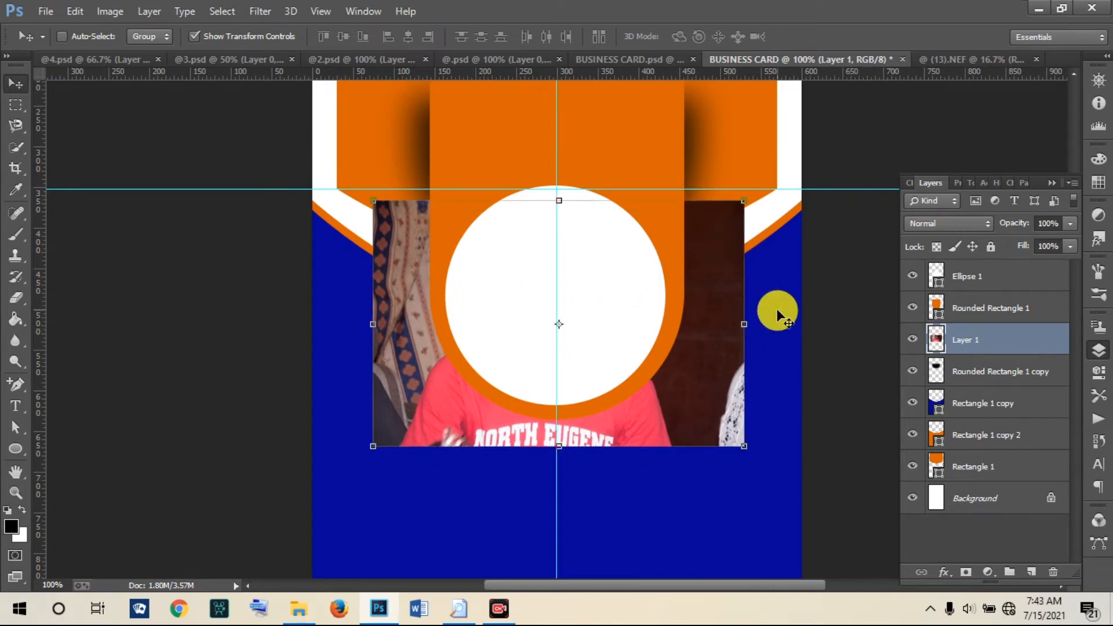
pyautogui.moveTo(708, 323); pyautogui.dragTo(707, 309)
pyautogui.moveTo(1019, 340); pyautogui.dragTo(997, 264)
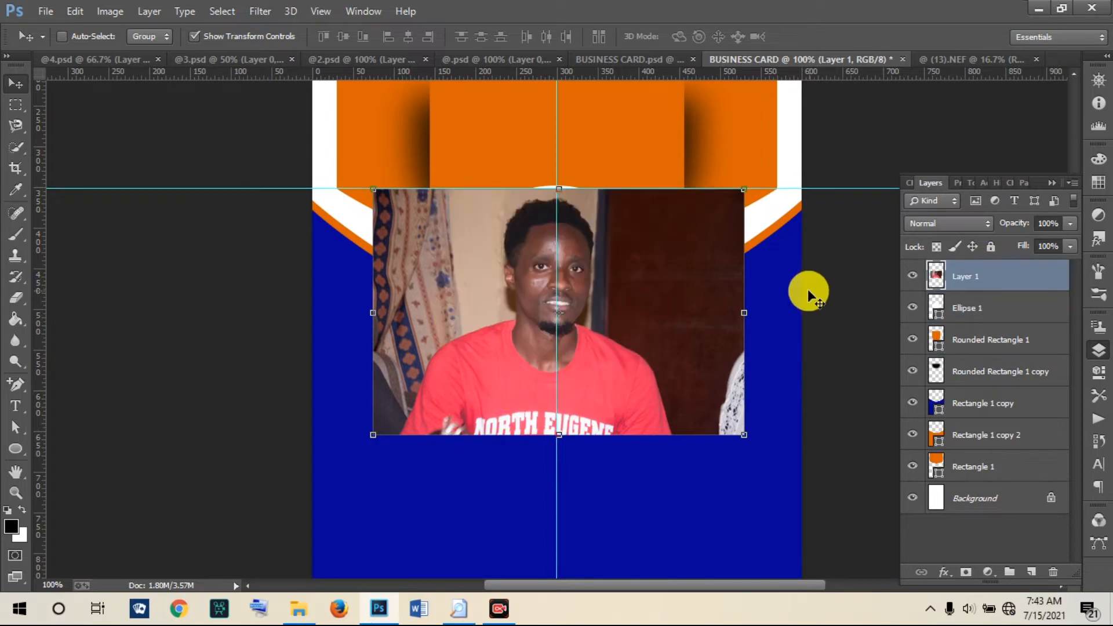
pyautogui.moveTo(517, 290); pyautogui.dragTo(520, 281)
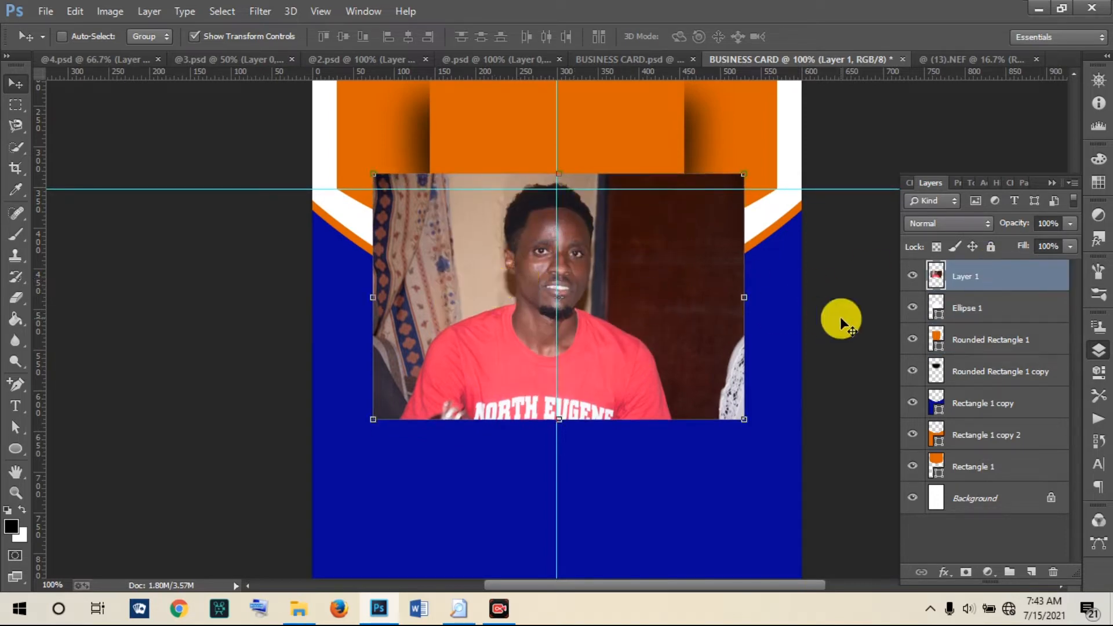
# Step: Check the circle's outline, then enlarge the portrait and move it lower over the circle
pyautogui.keyDown('ctrl'); pyautogui.click(940, 317); pyautogui.keyUp('ctrl')
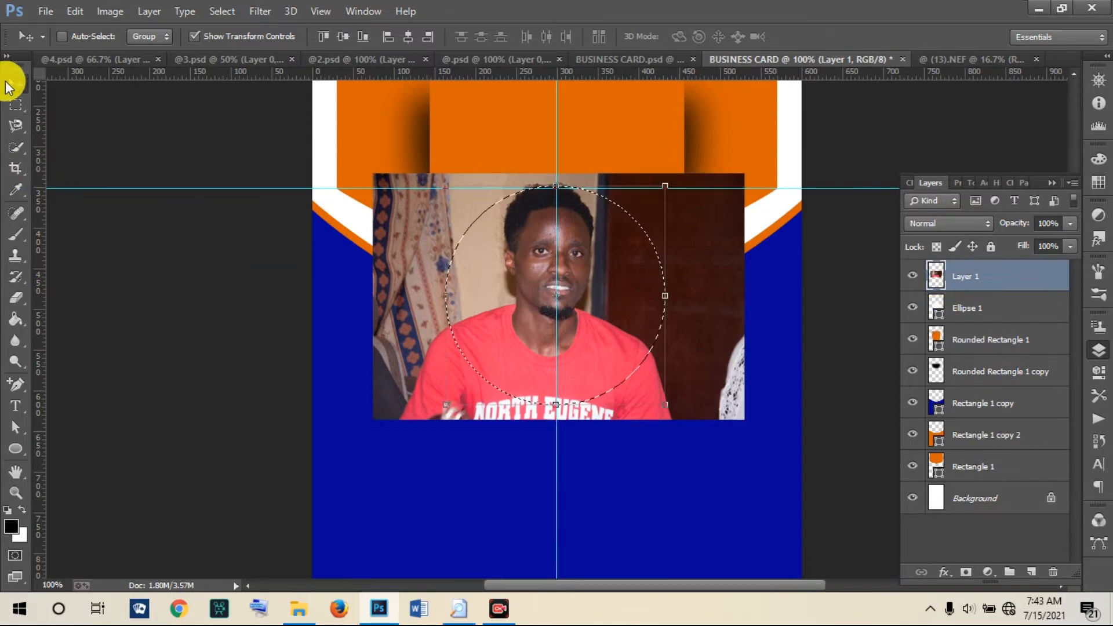
pyautogui.click(14, 104)
pyautogui.click(387, 370)
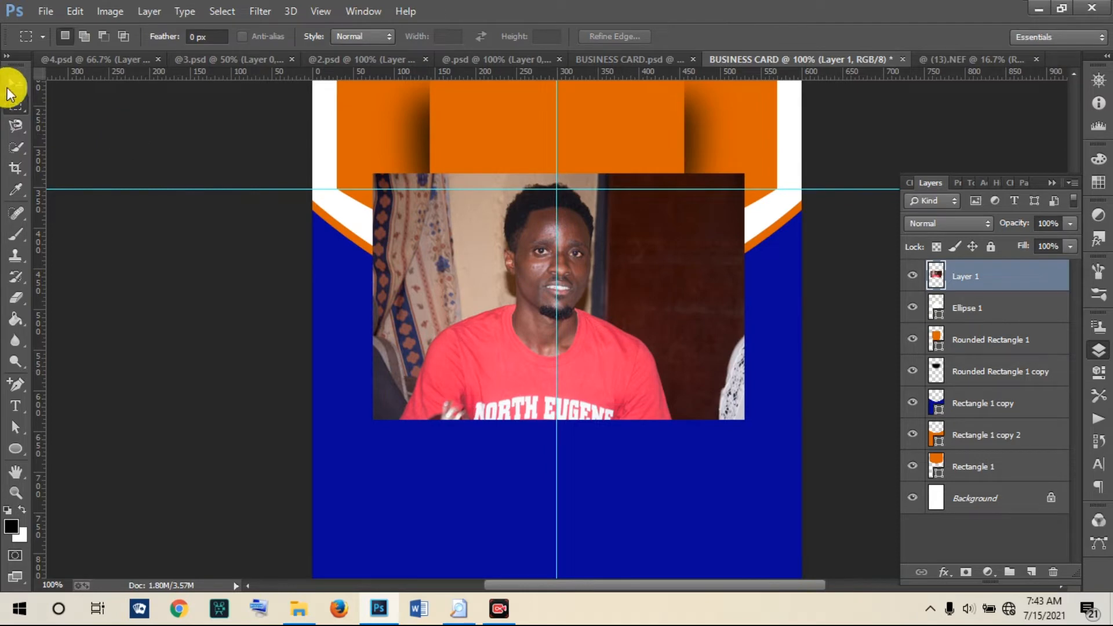
pyautogui.click(14, 84)
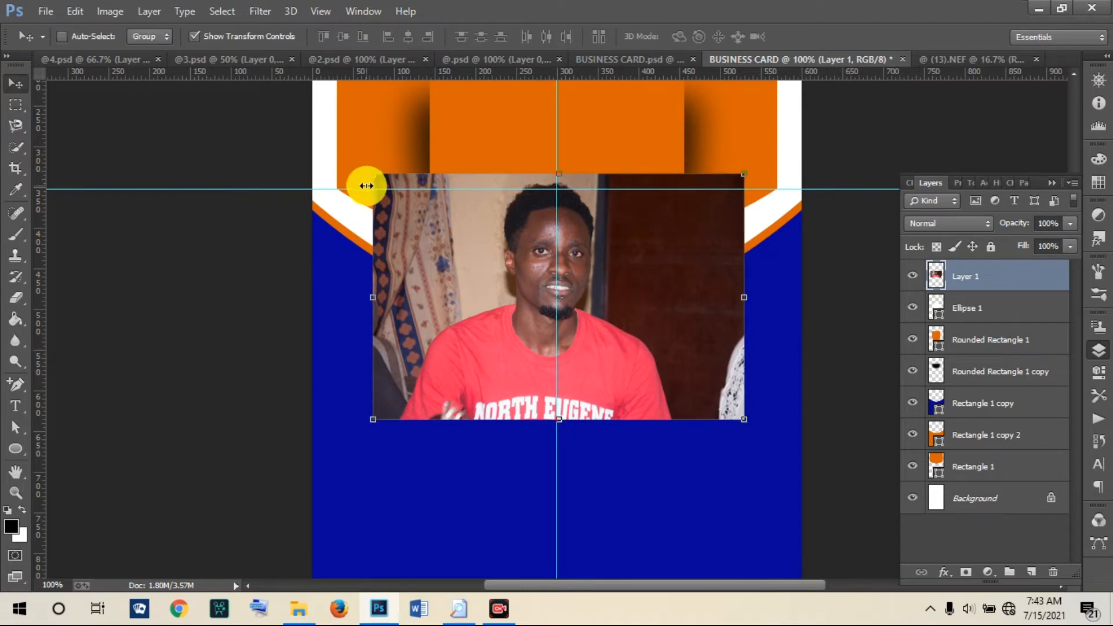
pyautogui.moveTo(373, 174); pyautogui.dragTo(294, 118)
pyautogui.moveTo(493, 196); pyautogui.dragTo(497, 235)
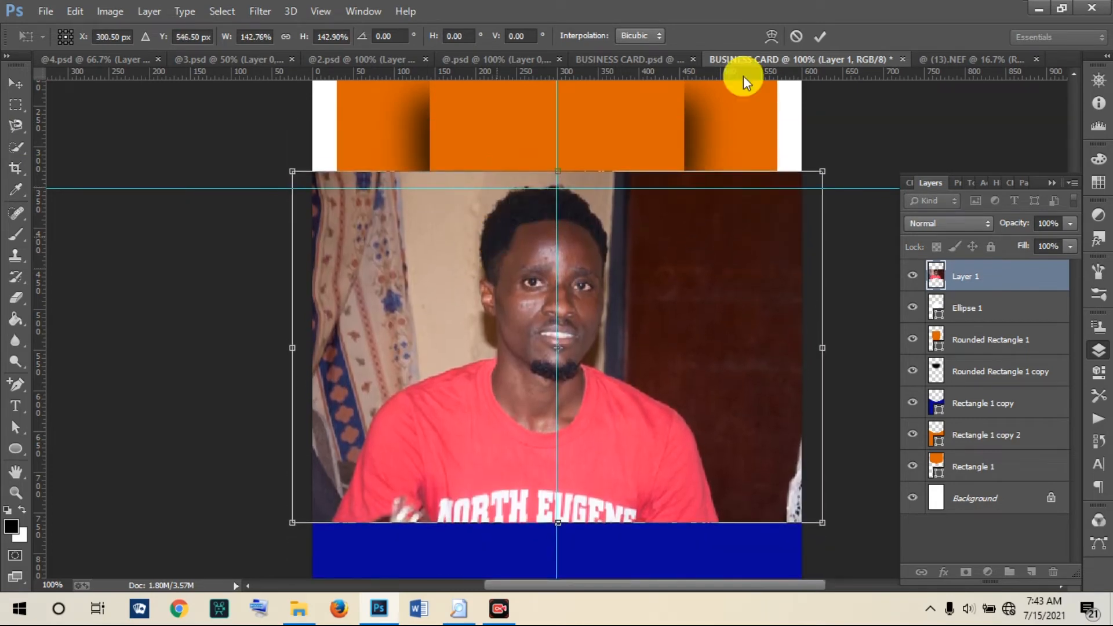
pyautogui.click(825, 36)
# Step: Stack the circle above the photo and scale the portrait to about 77%, its top on the guide
pyautogui.moveTo(979, 321); pyautogui.dragTo(975, 260)
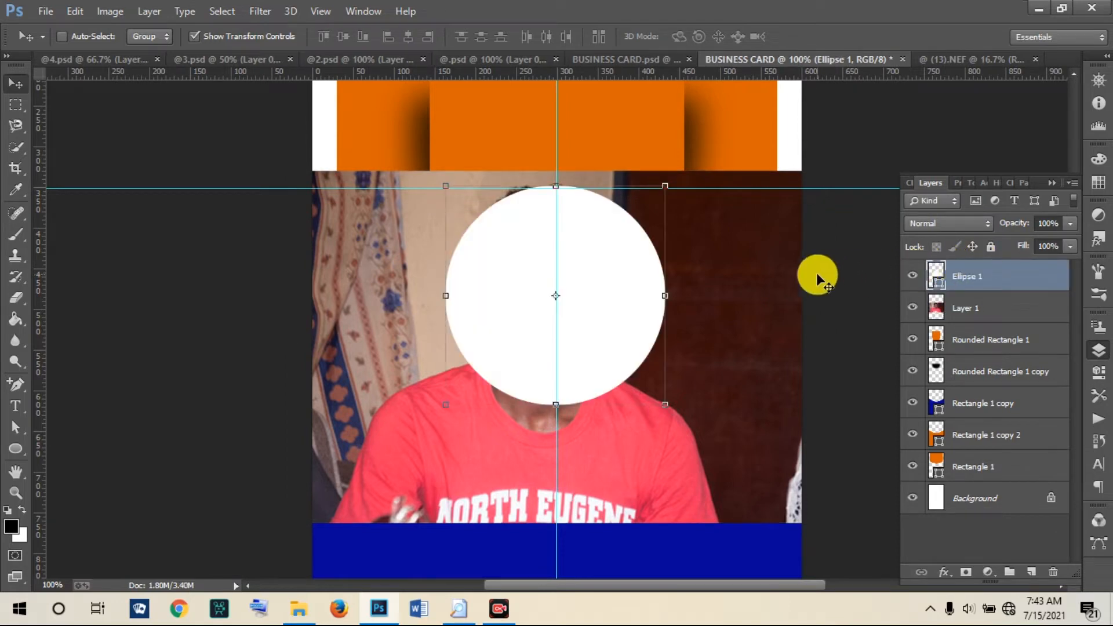
pyautogui.click(951, 307)
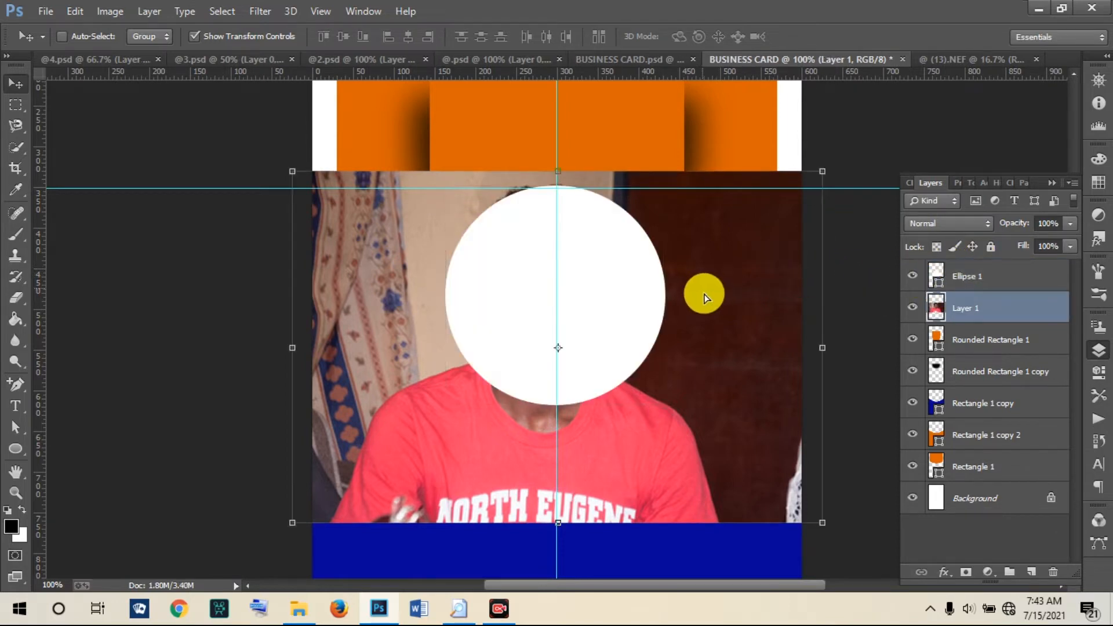
pyautogui.moveTo(705, 289); pyautogui.dragTo(712, 294)
pyautogui.hotkey('ctrl', 't')
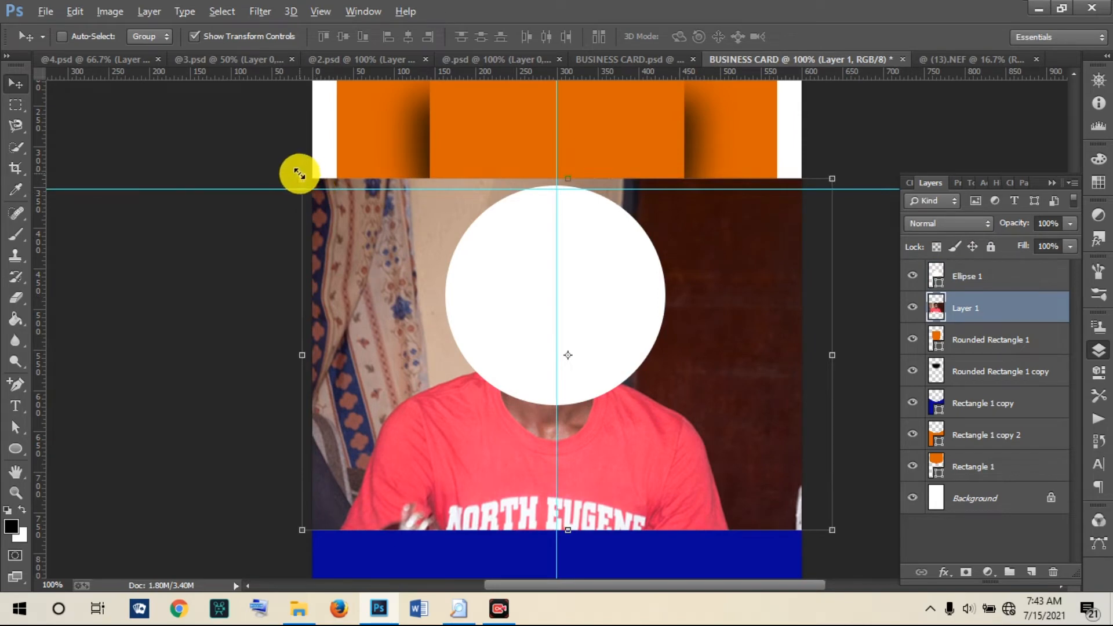
pyautogui.moveTo(308, 182); pyautogui.dragTo(336, 199)
pyautogui.moveTo(368, 260); pyautogui.dragTo(360, 244)
pyautogui.moveTo(327, 186); pyautogui.dragTo(343, 201)
pyautogui.moveTo(379, 252); pyautogui.dragTo(378, 239)
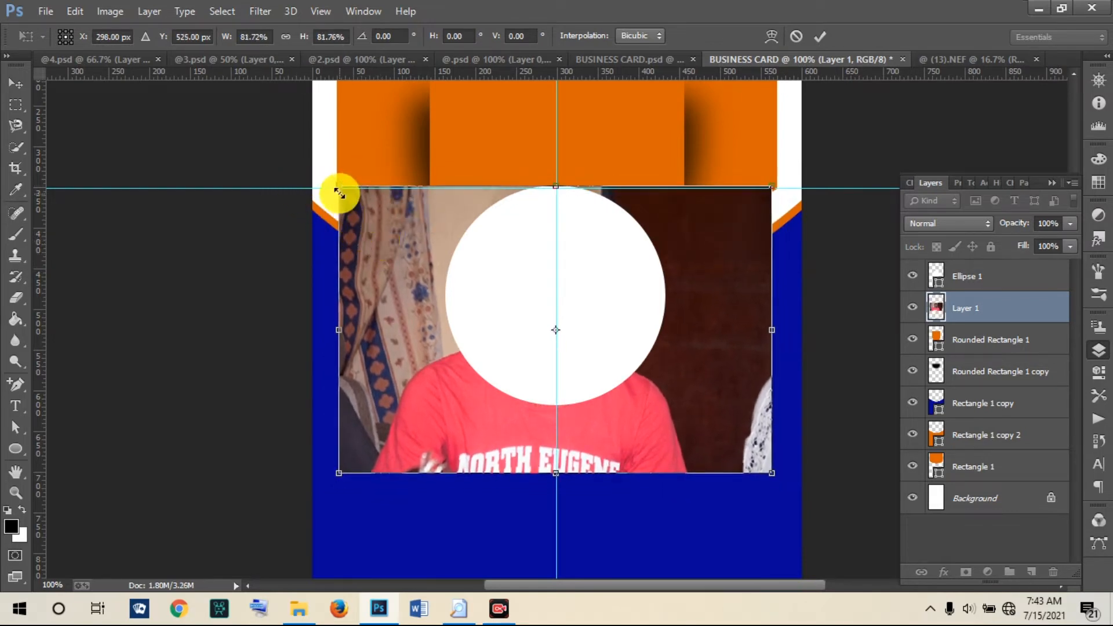
pyautogui.moveTo(337, 187); pyautogui.dragTo(354, 194)
pyautogui.moveTo(397, 242); pyautogui.dragTo(399, 229)
pyautogui.click(398, 229)
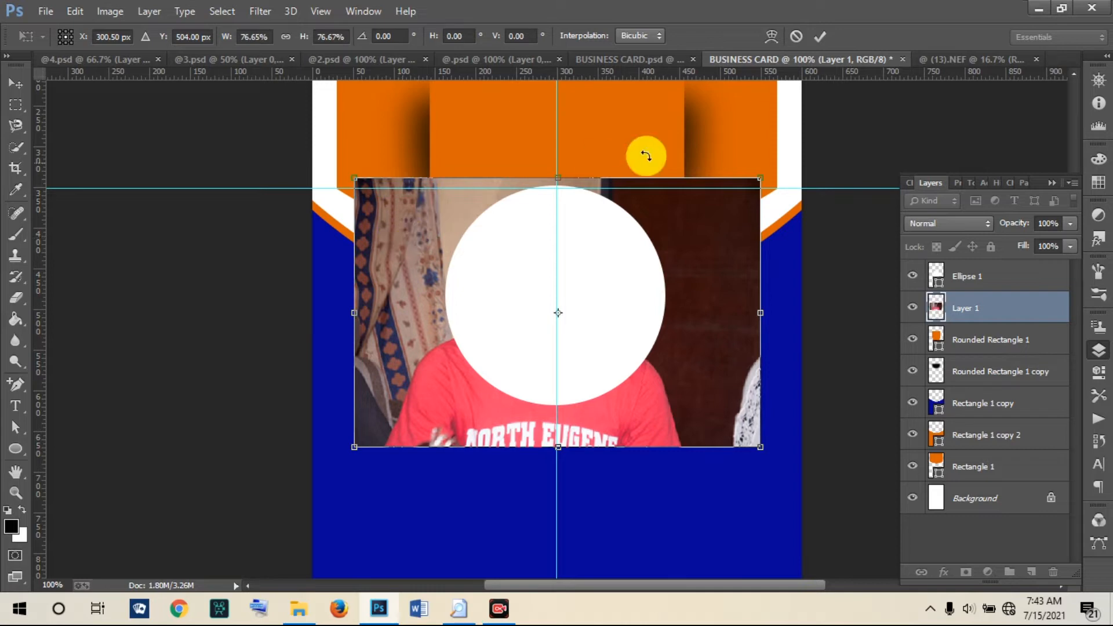
pyautogui.click(818, 39)
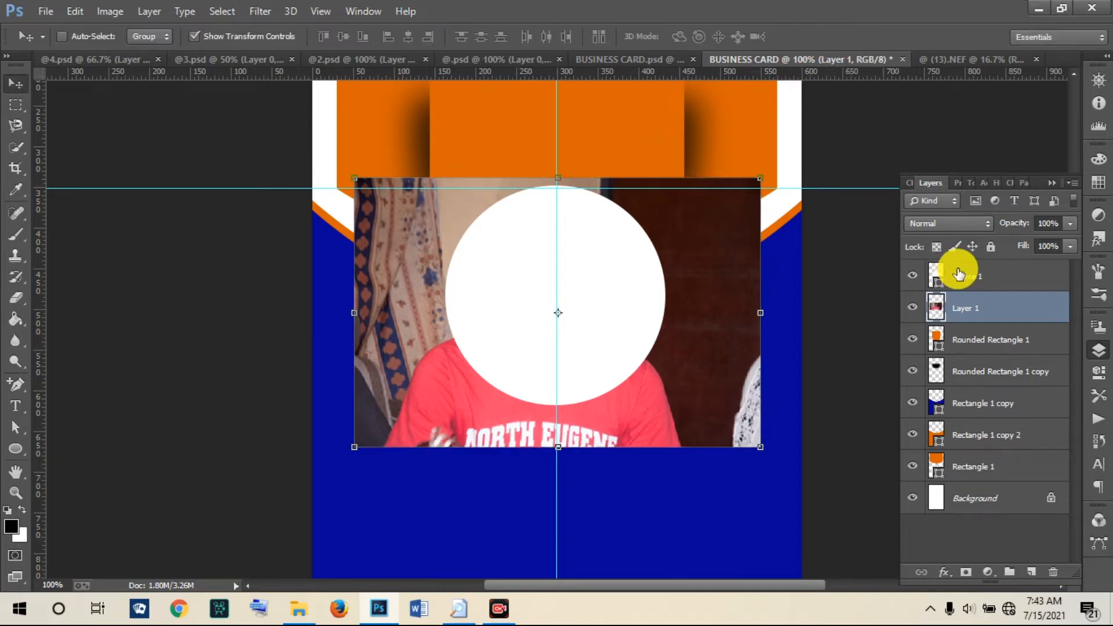
# Step: Move the photo layer above Ellipse 1 and load the circle's outline as a selection
pyautogui.moveTo(982, 318); pyautogui.dragTo(974, 271)
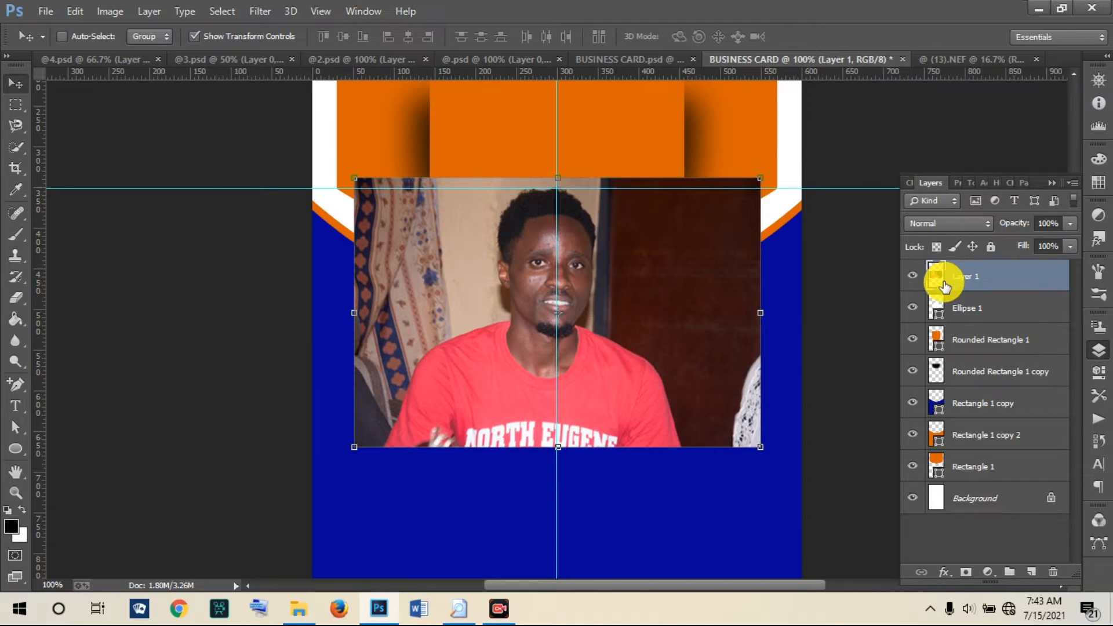
pyautogui.moveTo(944, 286); pyautogui.dragTo(939, 321)
pyautogui.keyDown('ctrl'); pyautogui.click(940, 317); pyautogui.keyUp('ctrl')
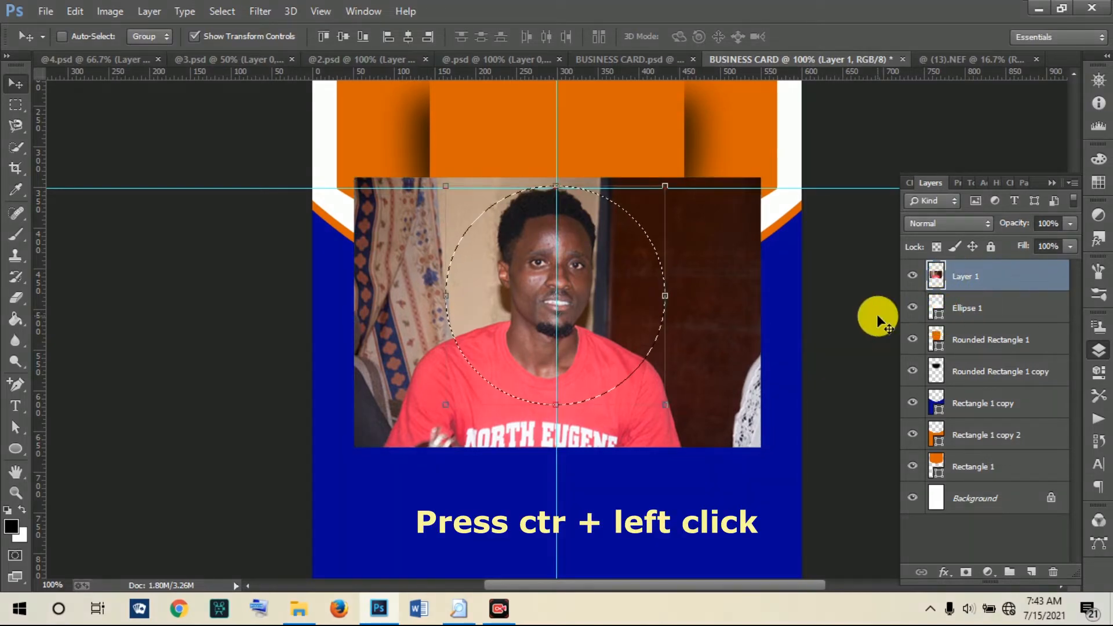
# Step: Cut away the photo outside the circle, then scale it to about 95.56% to leave a white rim
pyautogui.click(273, 13)
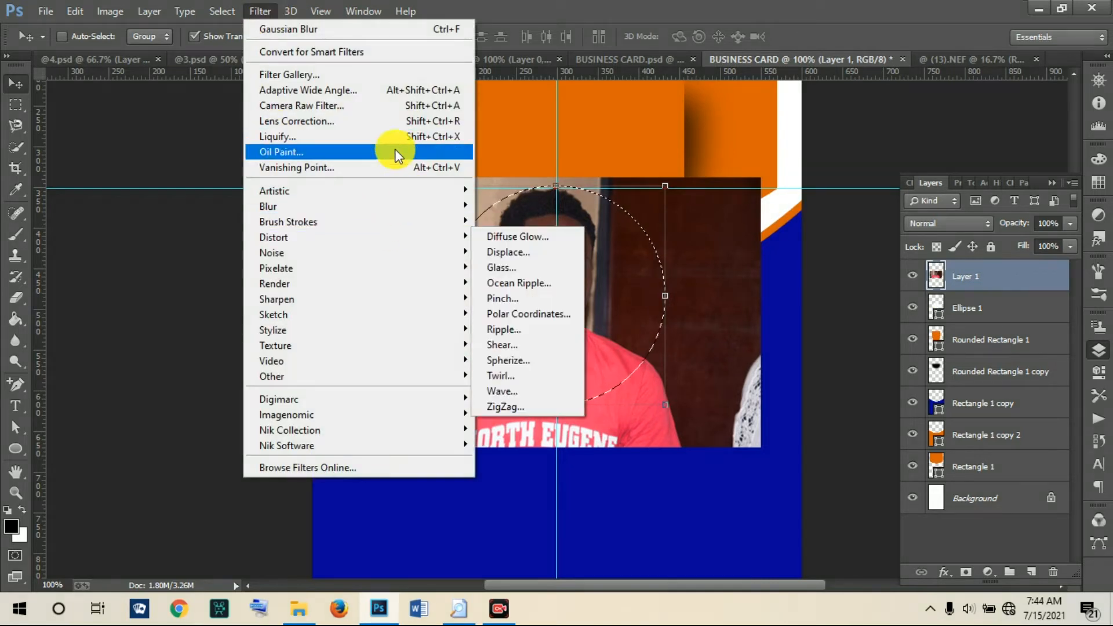
pyautogui.moveTo(226, 10)
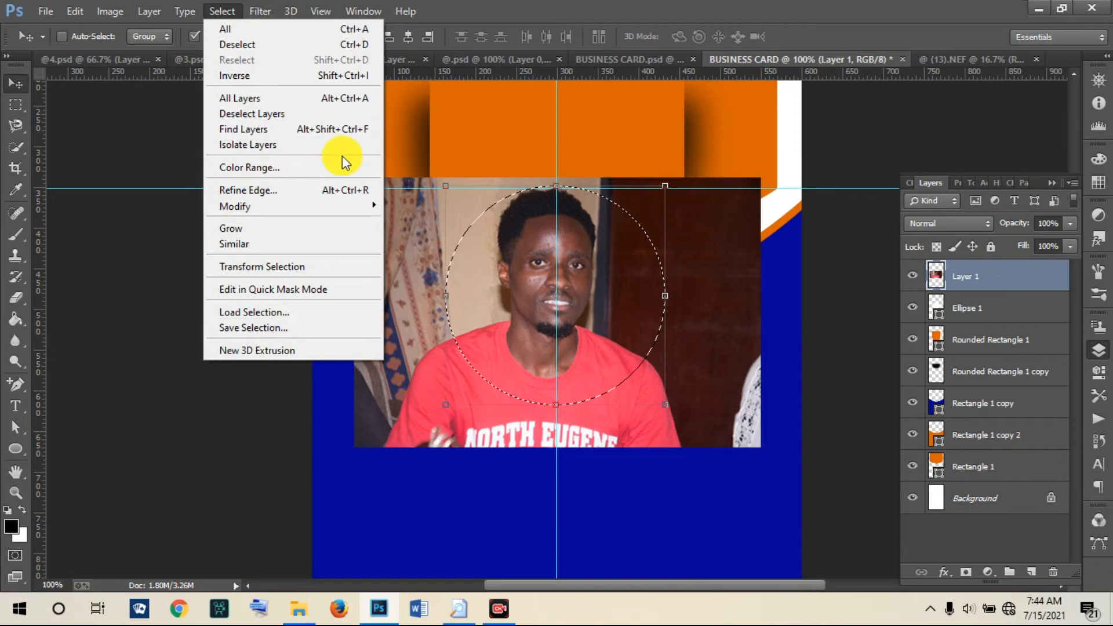
pyautogui.click(268, 77)
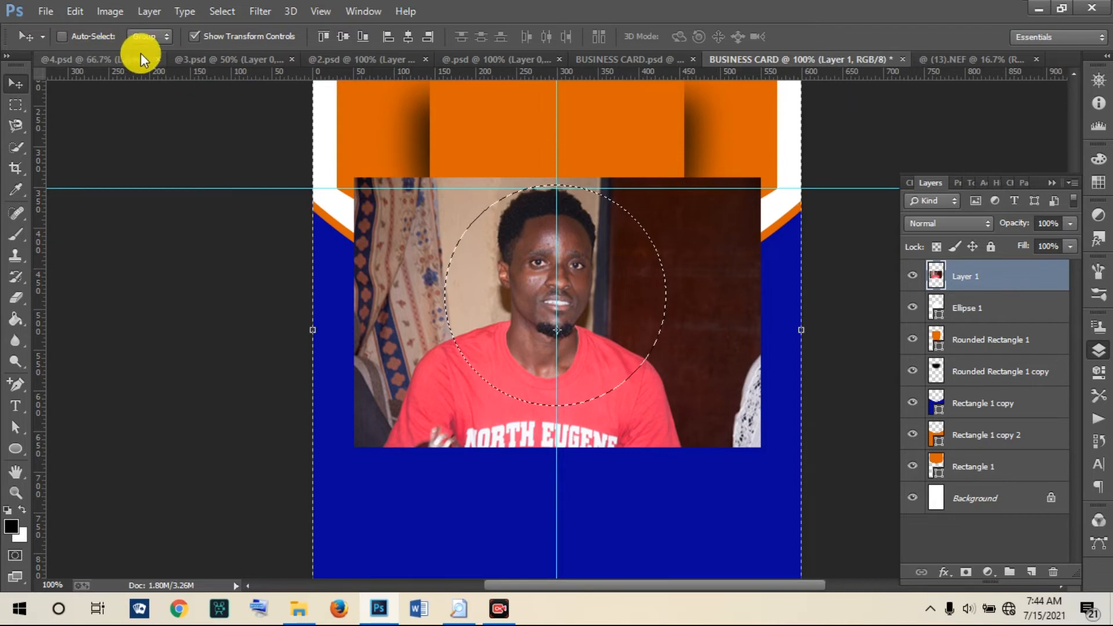
pyautogui.click(76, 12)
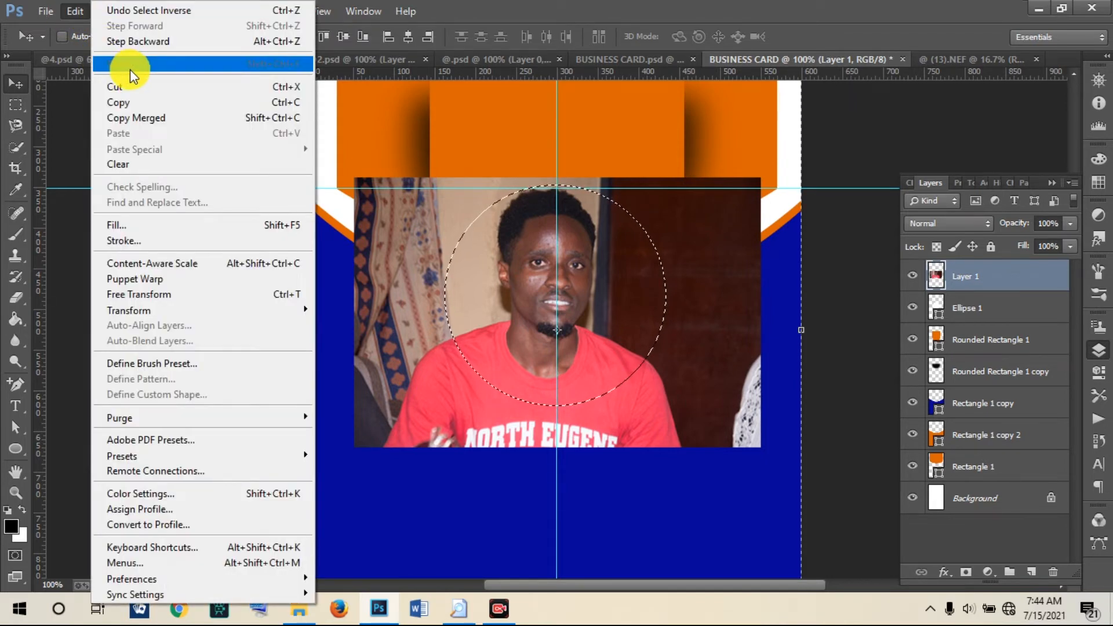
pyautogui.click(141, 87)
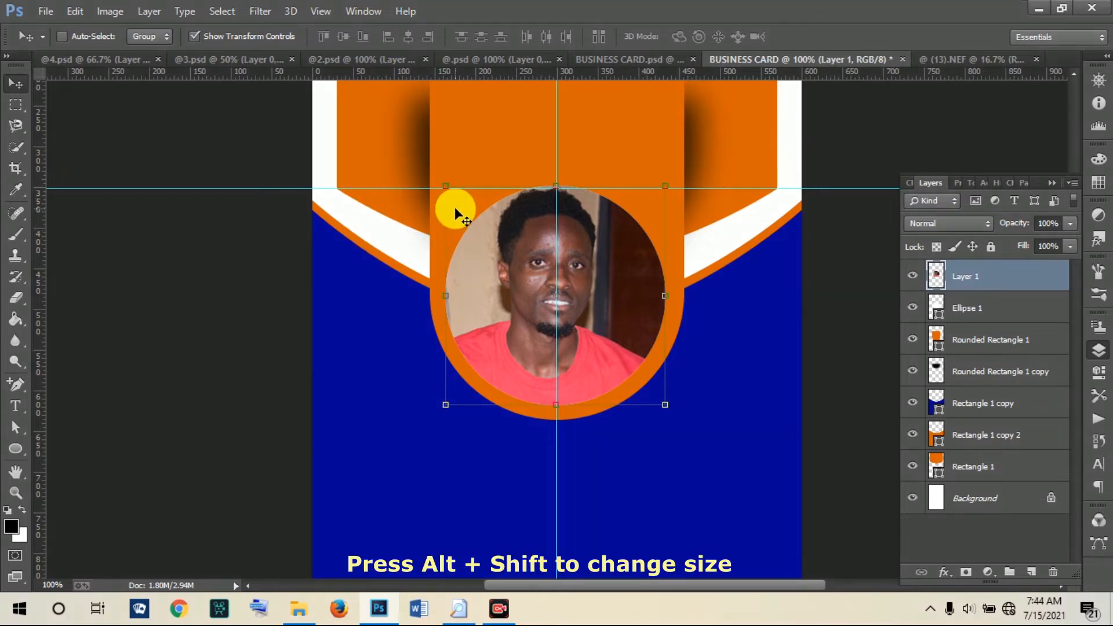
pyautogui.moveTo(446, 184); pyautogui.dragTo(449, 190)
pyautogui.click(821, 35)
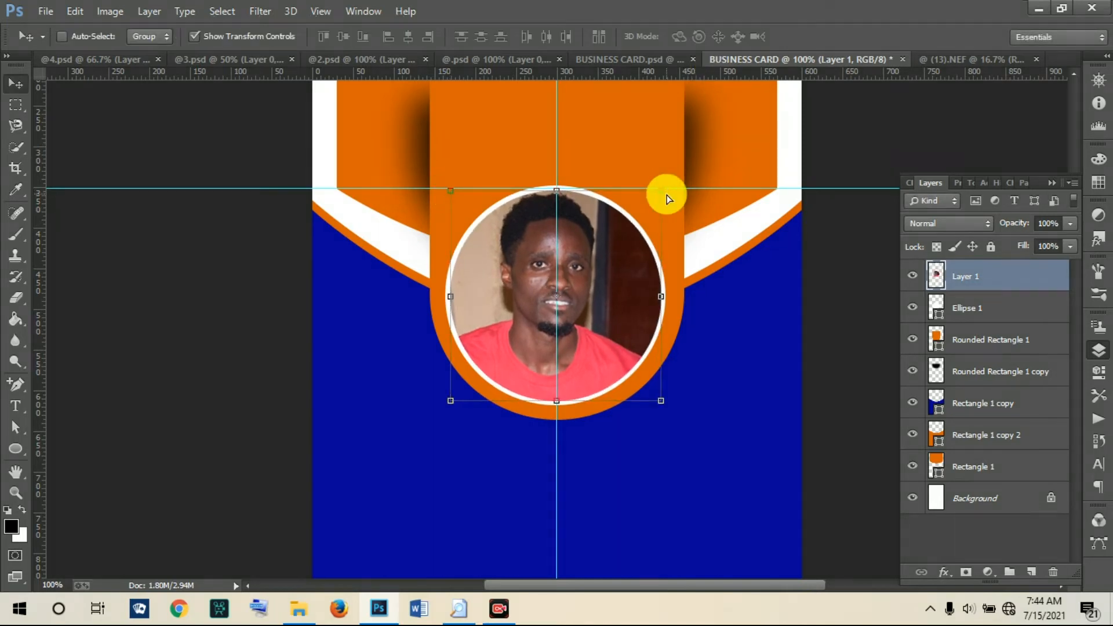
pyautogui.hotkey('ctrl', '-')
pyautogui.hotkey('ctrl', '-')
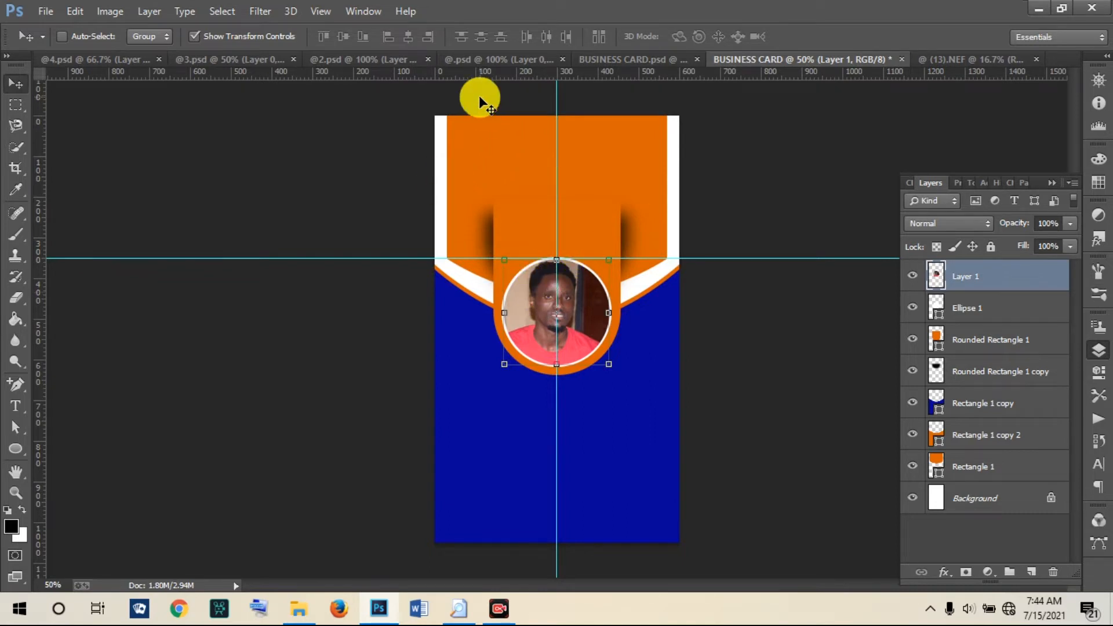
# Step: Compare against the finished BUSINESS CARD.psd, then return to the working card at 50%
pyautogui.click(648, 60)
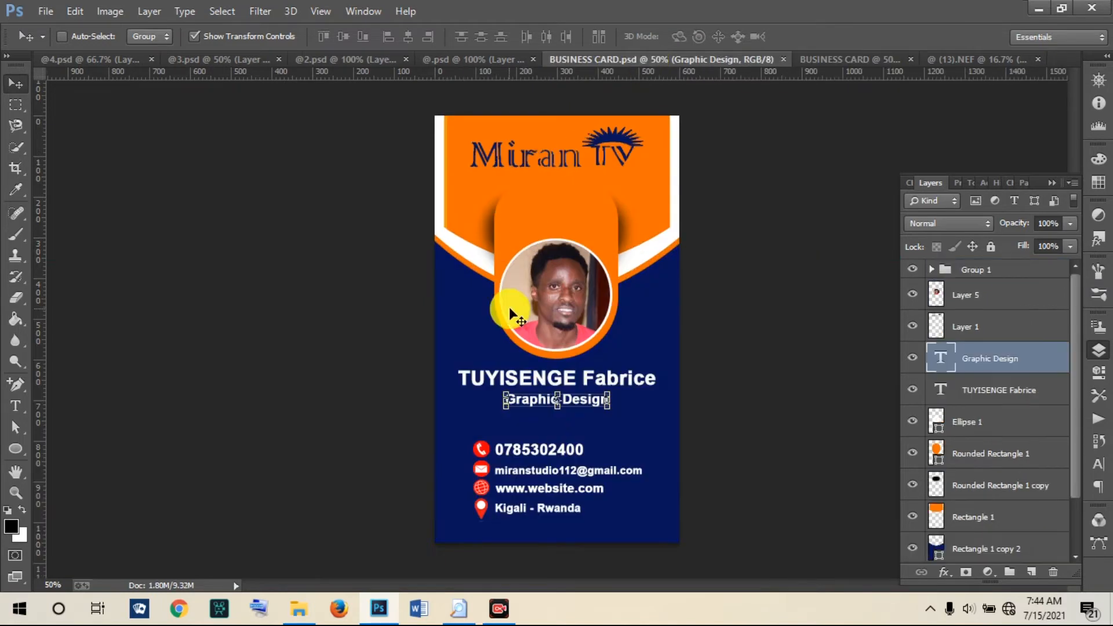
pyautogui.click(836, 58)
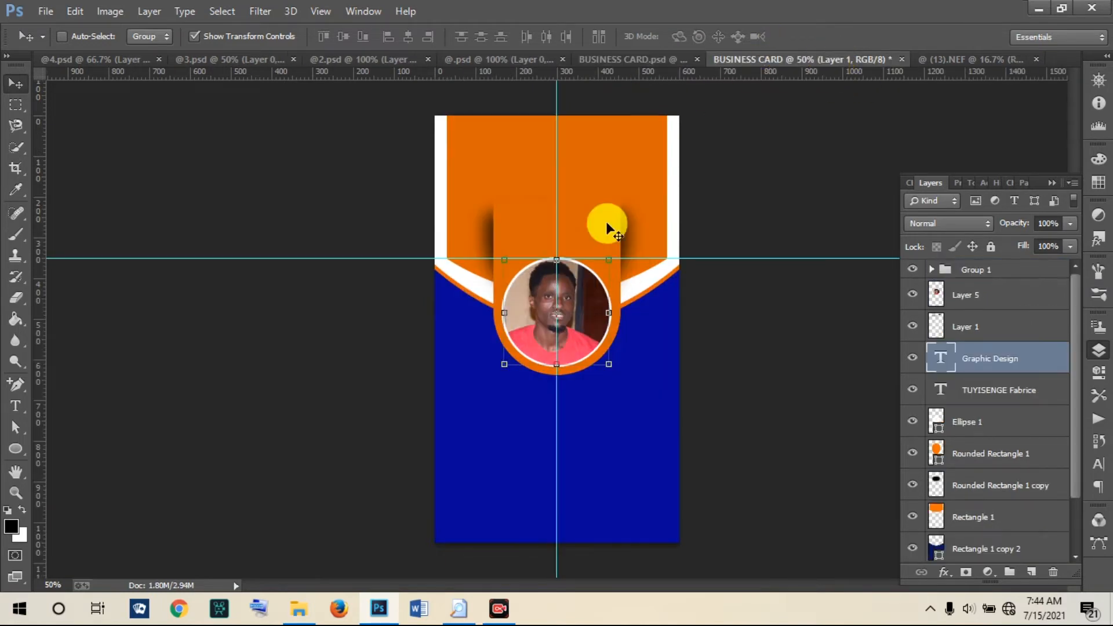
pyautogui.click(657, 60)
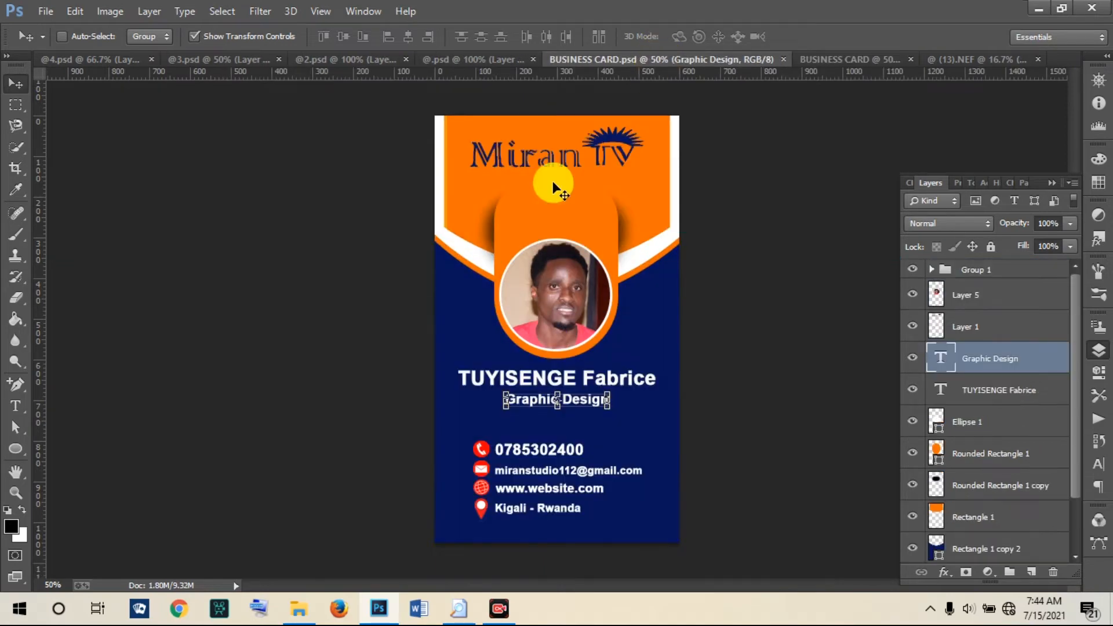
pyautogui.click(809, 58)
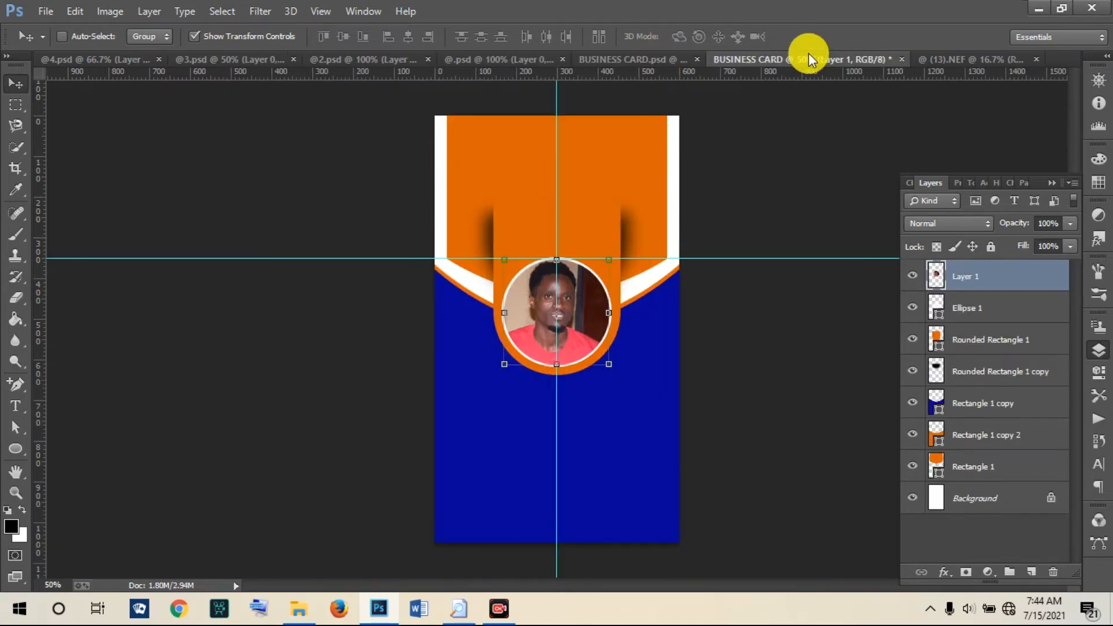
pyautogui.click(643, 58)
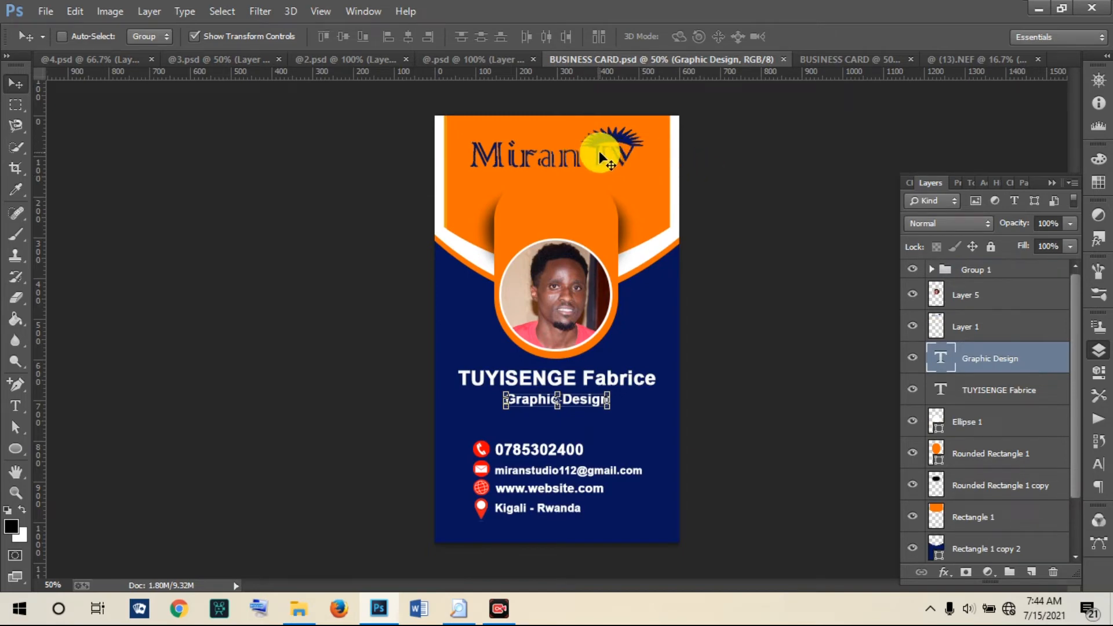
pyautogui.click(814, 57)
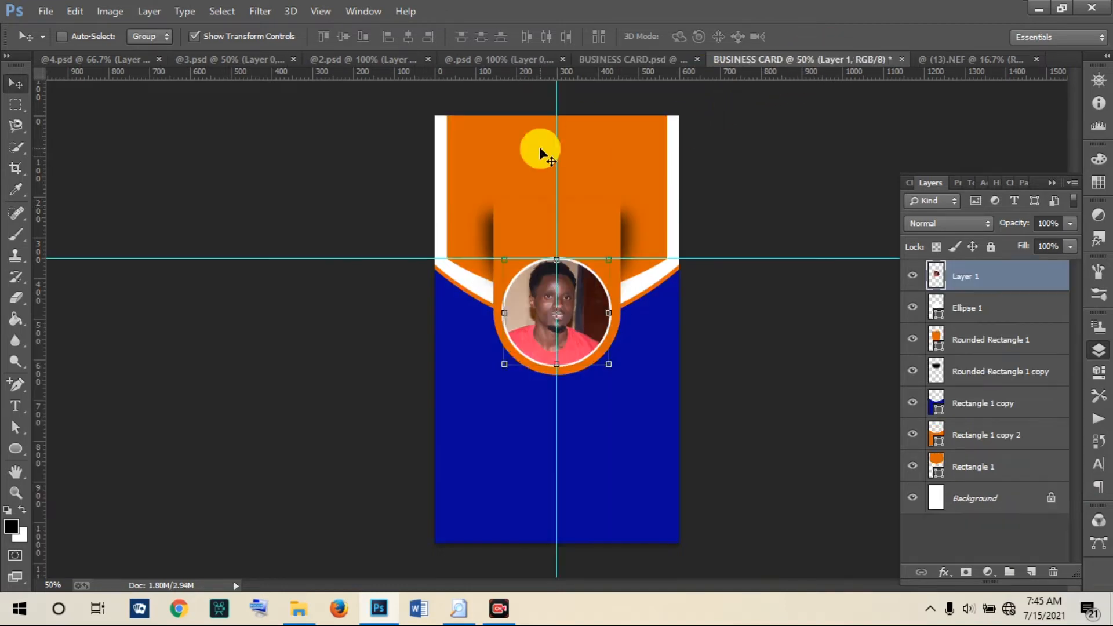
# Step: Add the person's name below the photo, size it to 12.54 pt and centre it horizontally
pyautogui.click(15, 406)
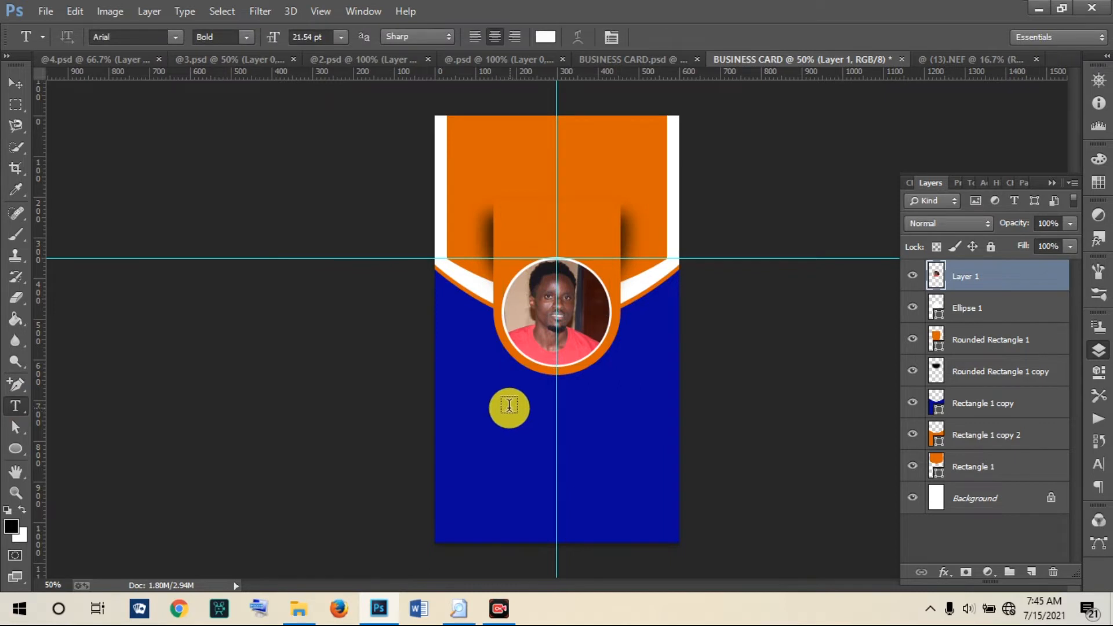
pyautogui.click(509, 407)
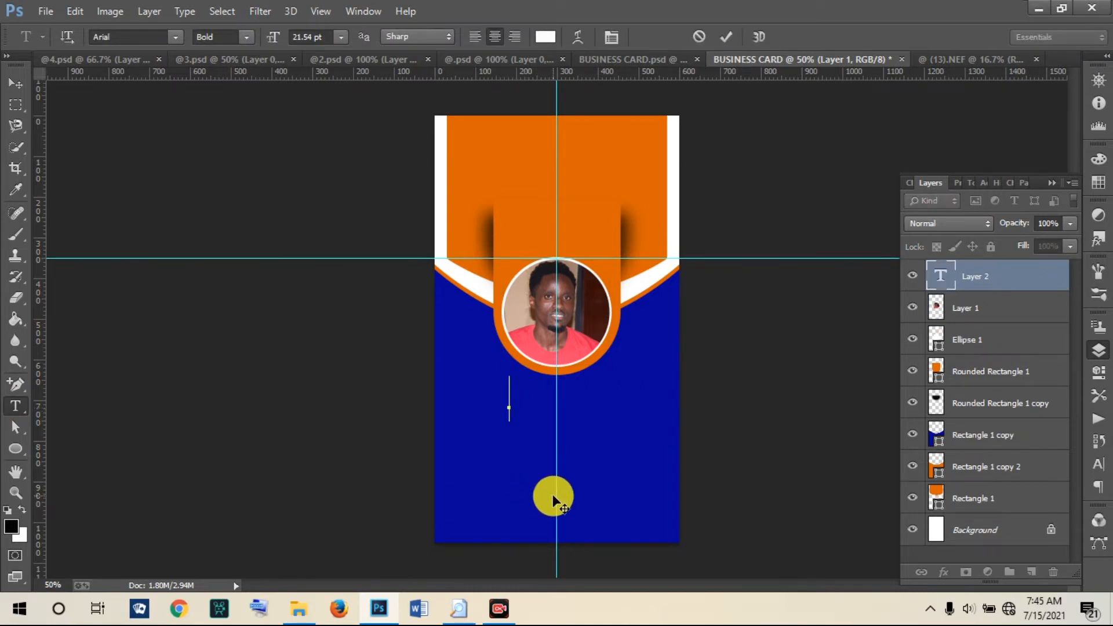
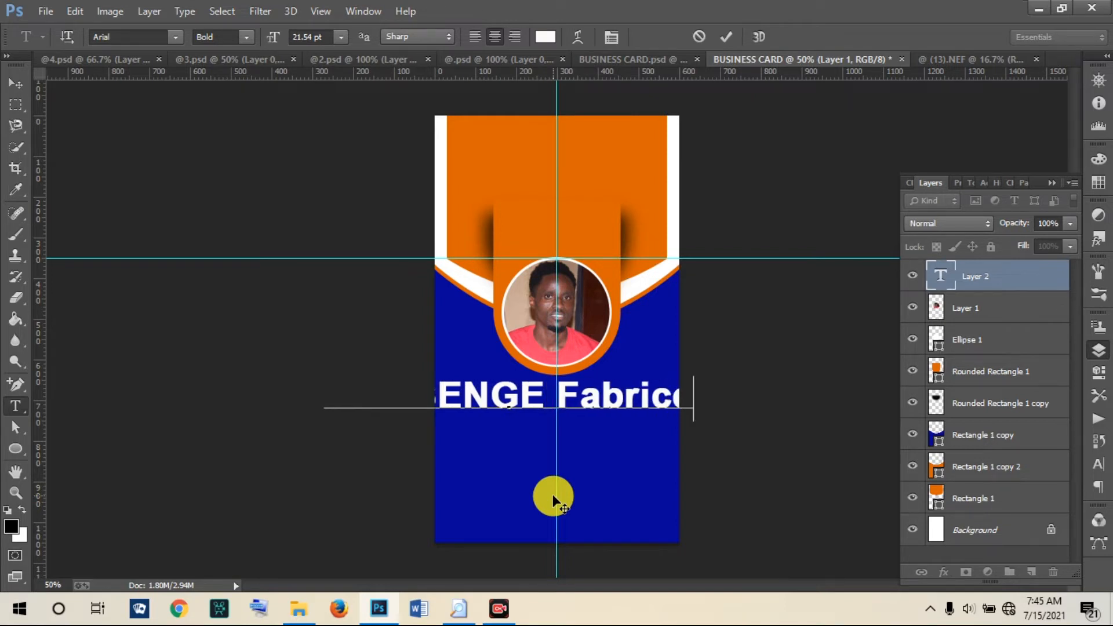
pyautogui.click(726, 38)
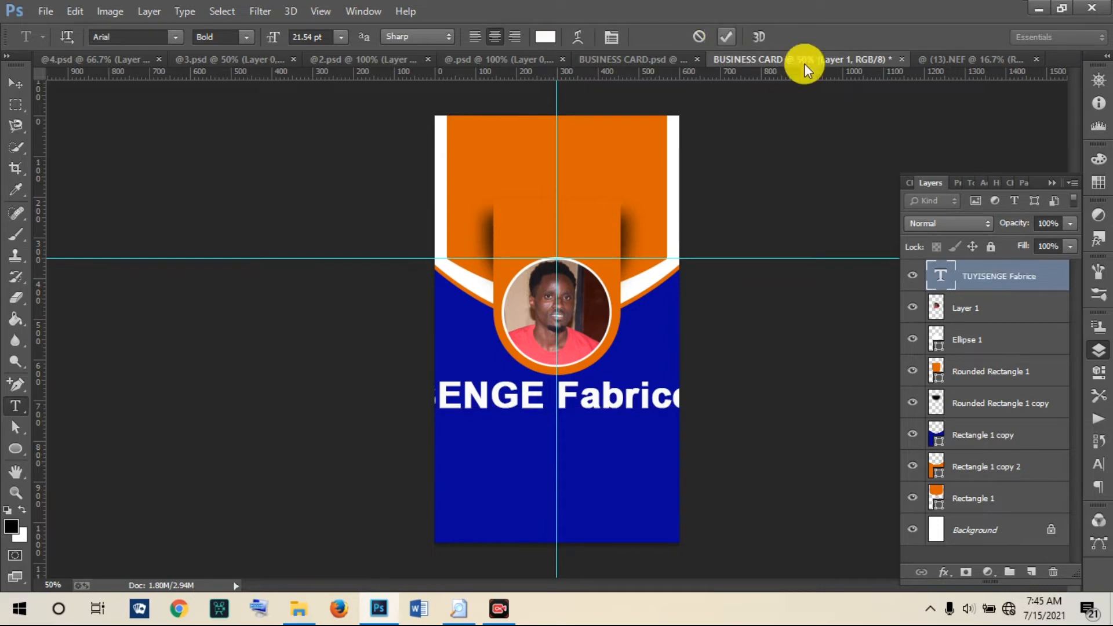
pyautogui.click(1098, 464)
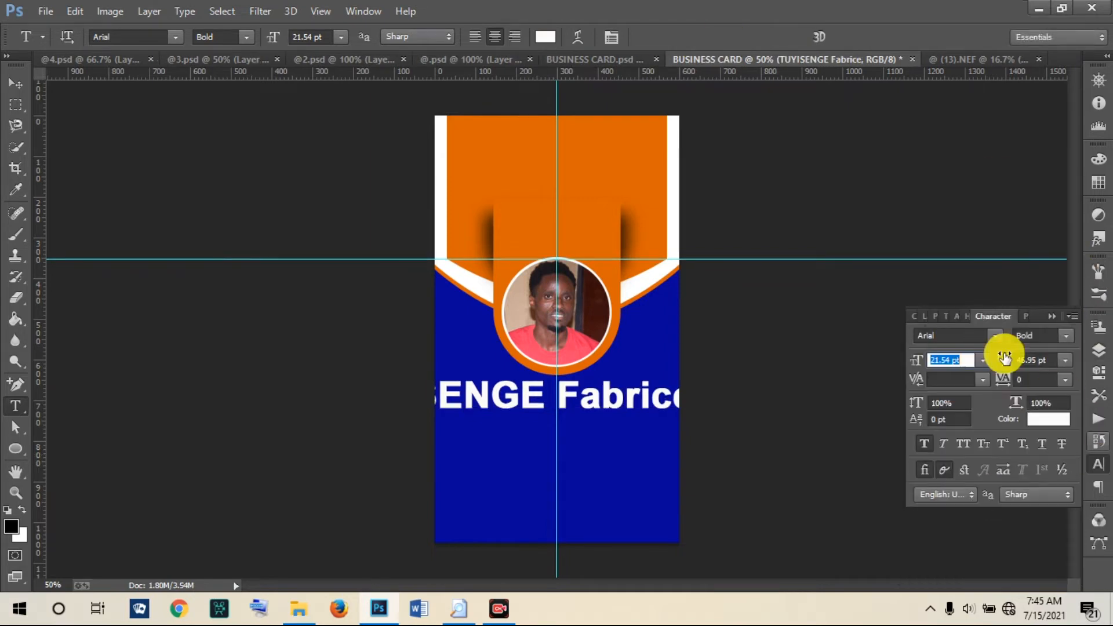
pyautogui.moveTo(910, 355); pyautogui.dragTo(891, 343)
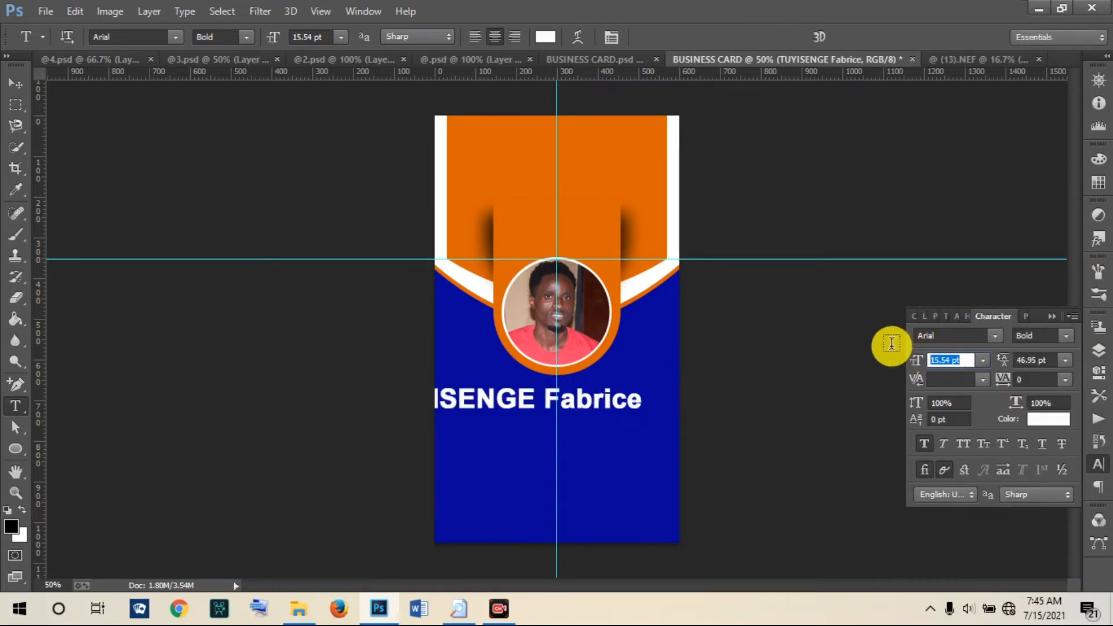
pyautogui.moveTo(920, 367); pyautogui.dragTo(915, 363)
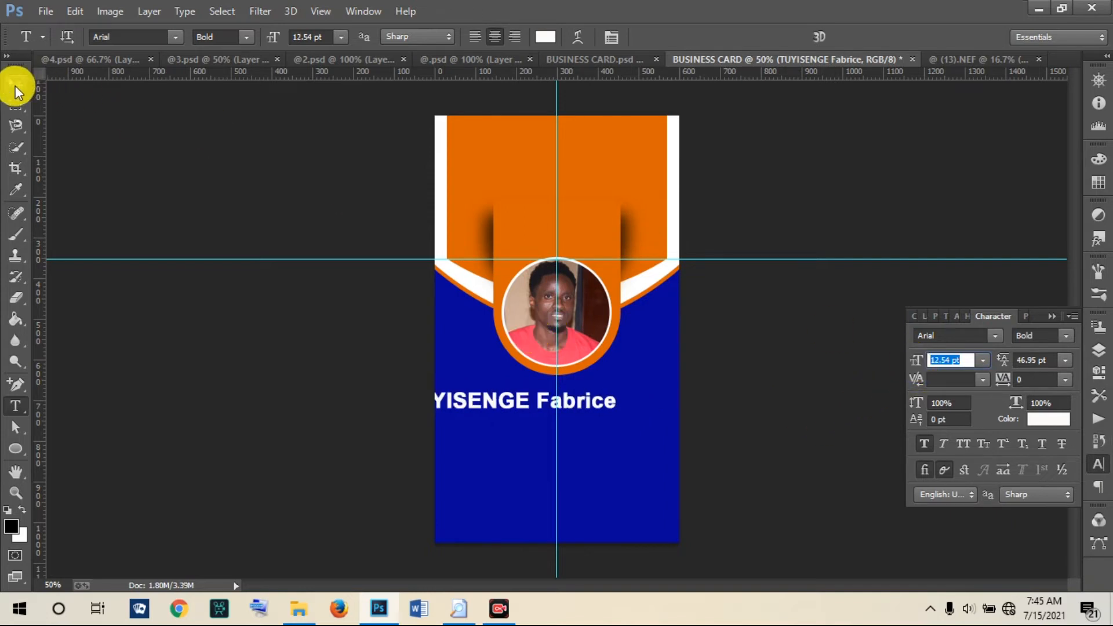
pyautogui.click(15, 85)
pyautogui.moveTo(472, 390); pyautogui.dragTo(522, 399)
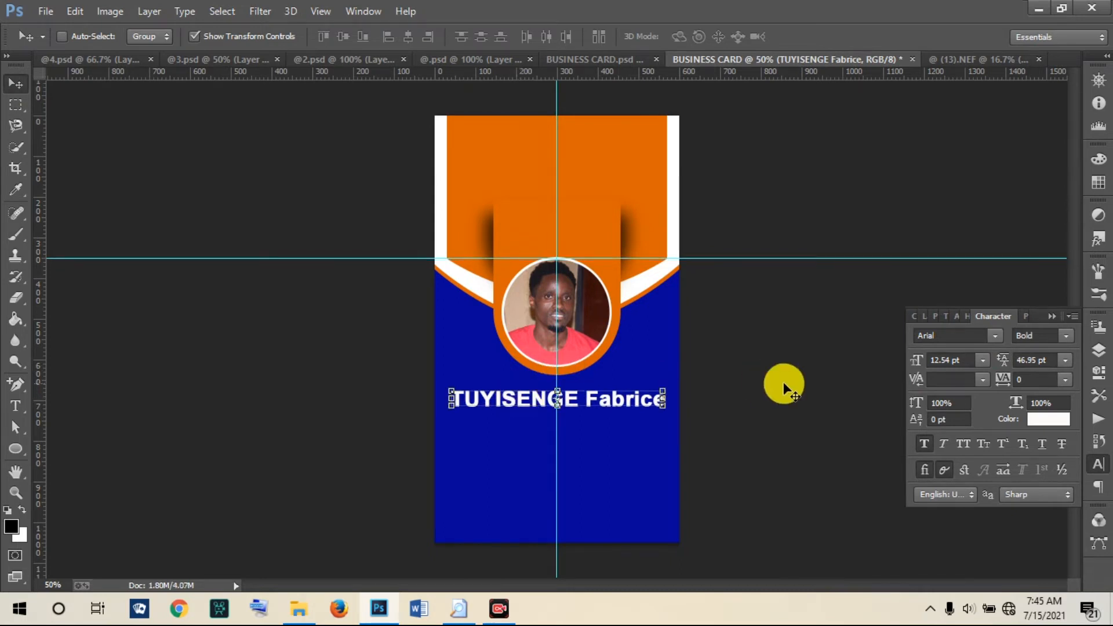
# Step: Add a centred 'Graphic Designer' title at 8.54 pt just beneath the name
pyautogui.click(15, 406)
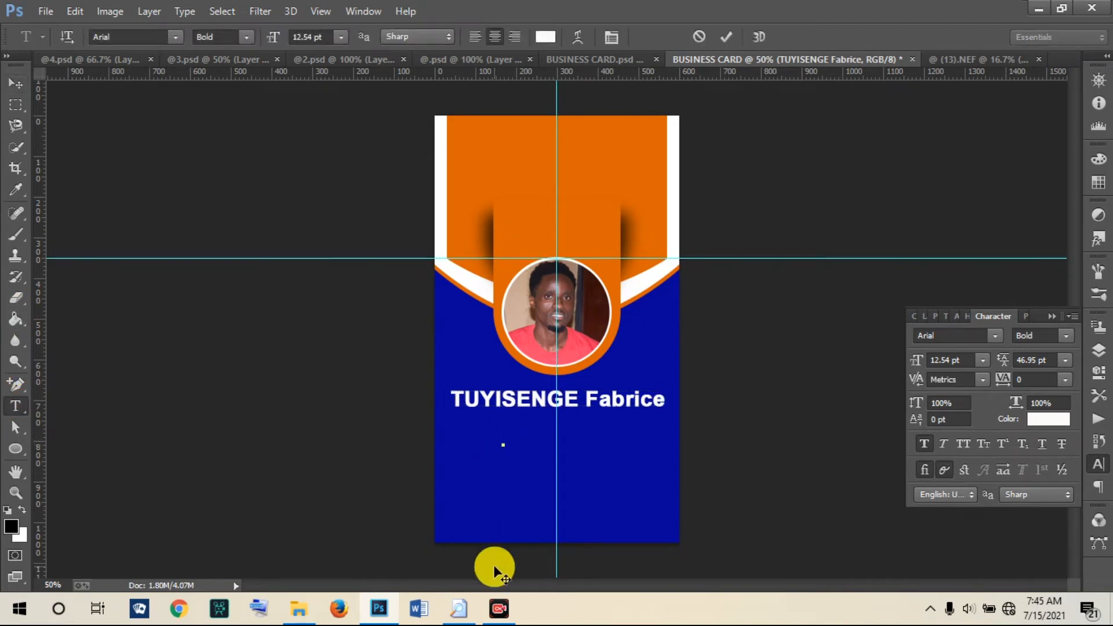
pyautogui.write('Graphic')
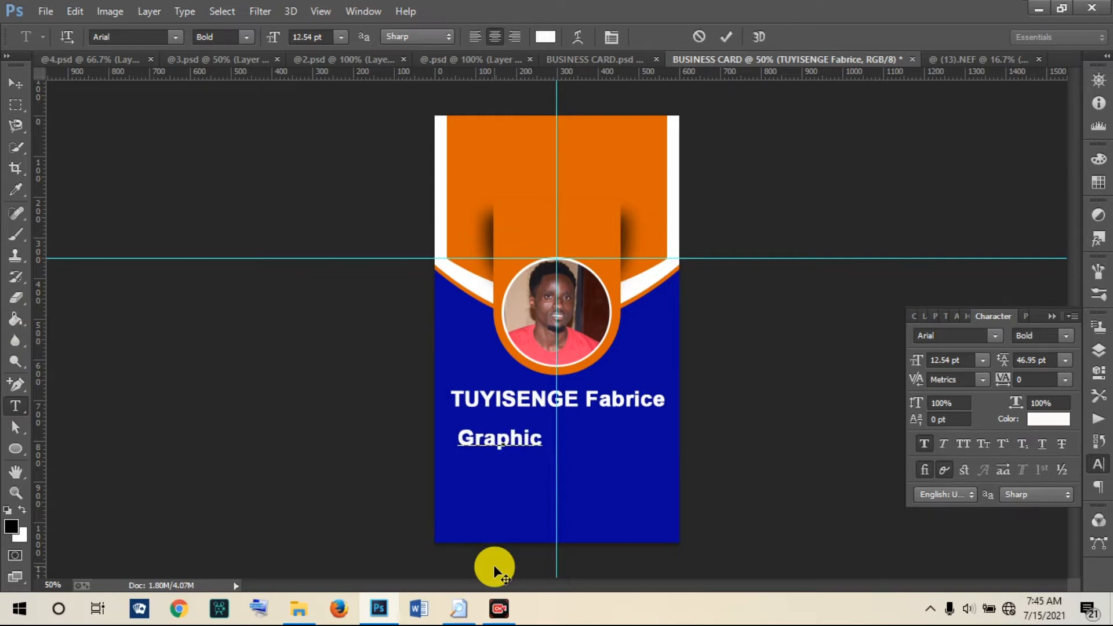
pyautogui.write(' Desi')
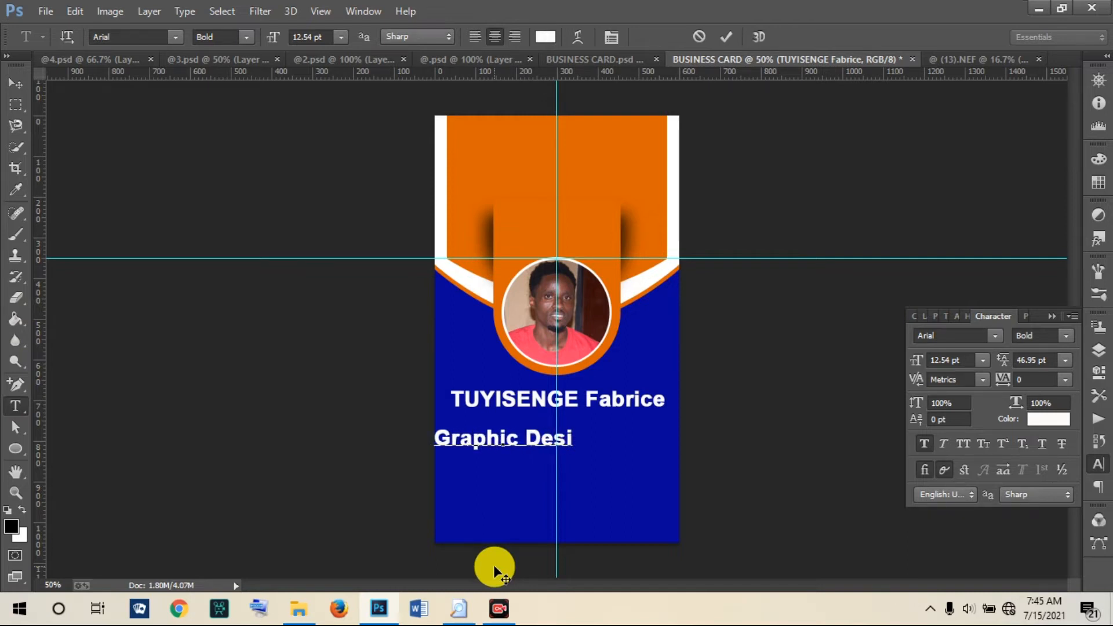
pyautogui.write('gner')
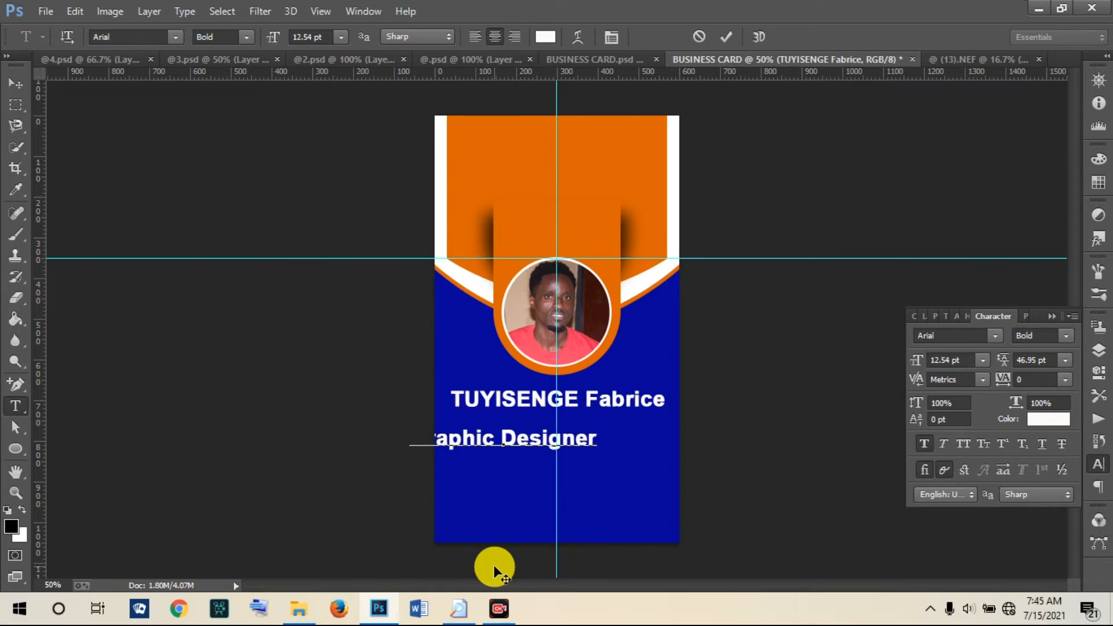
pyautogui.click(728, 40)
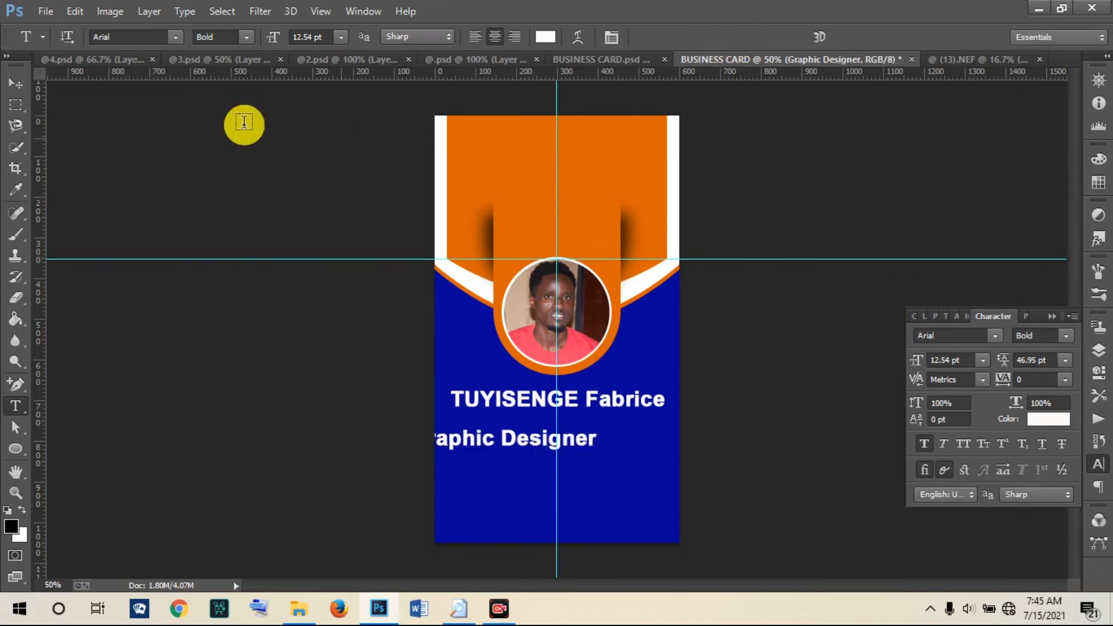
pyautogui.click(21, 79)
pyautogui.moveTo(478, 443); pyautogui.dragTo(517, 435)
pyautogui.moveTo(915, 358); pyautogui.dragTo(913, 361)
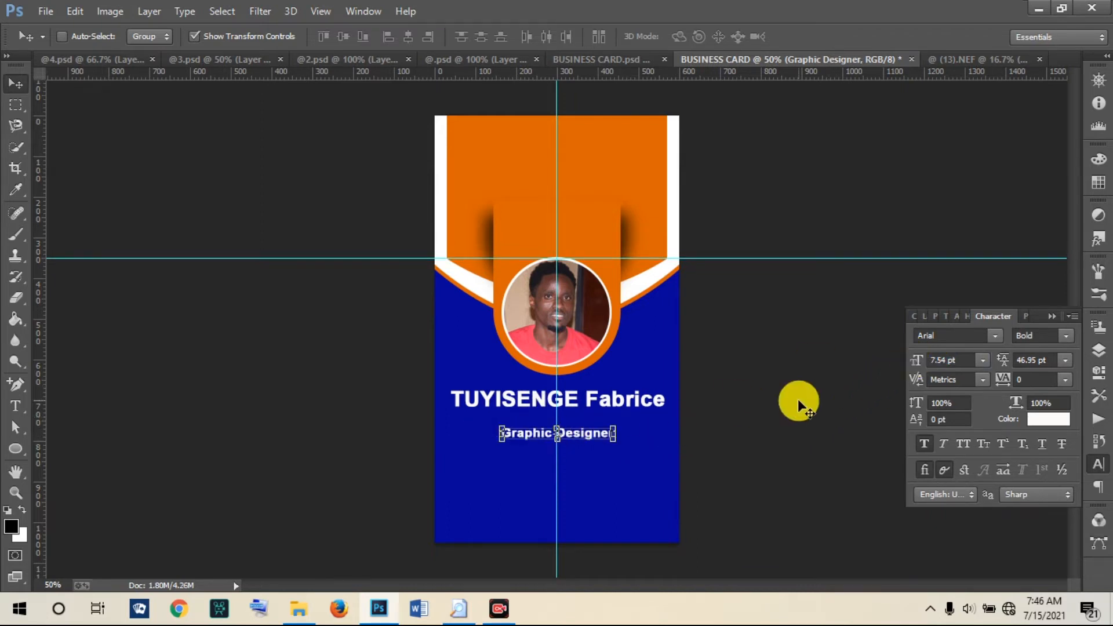
pyautogui.moveTo(915, 360); pyautogui.dragTo(917, 360)
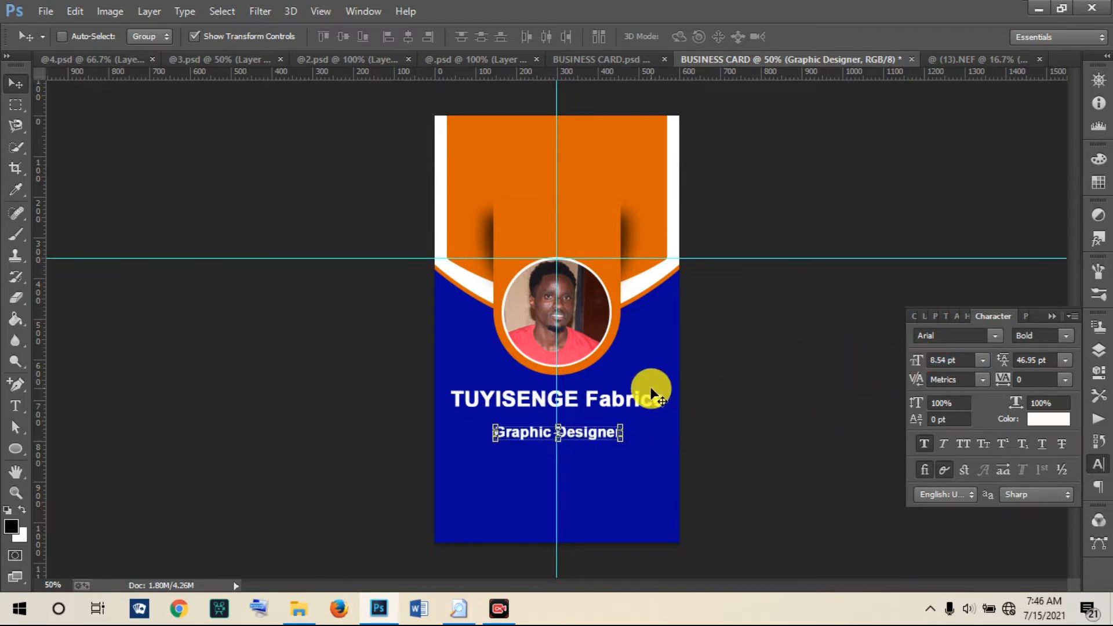
pyautogui.moveTo(525, 436); pyautogui.dragTo(527, 431)
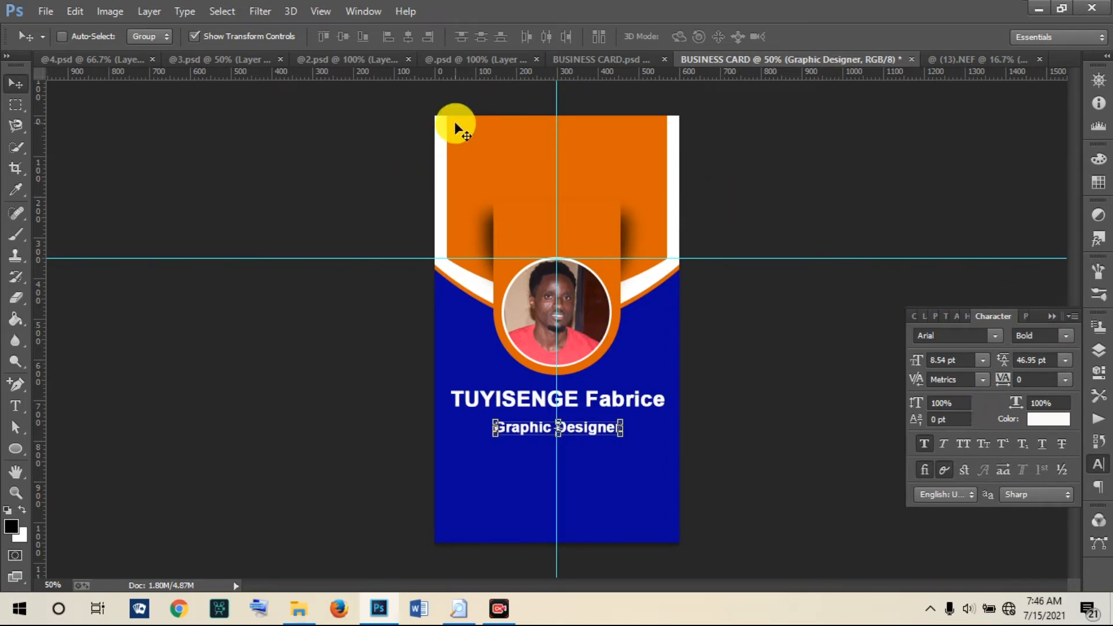
# Step: Copy the Miran TV logo from BUSINESS CARD.psd onto the working card and drag in the red mail icon
pyautogui.click(617, 61)
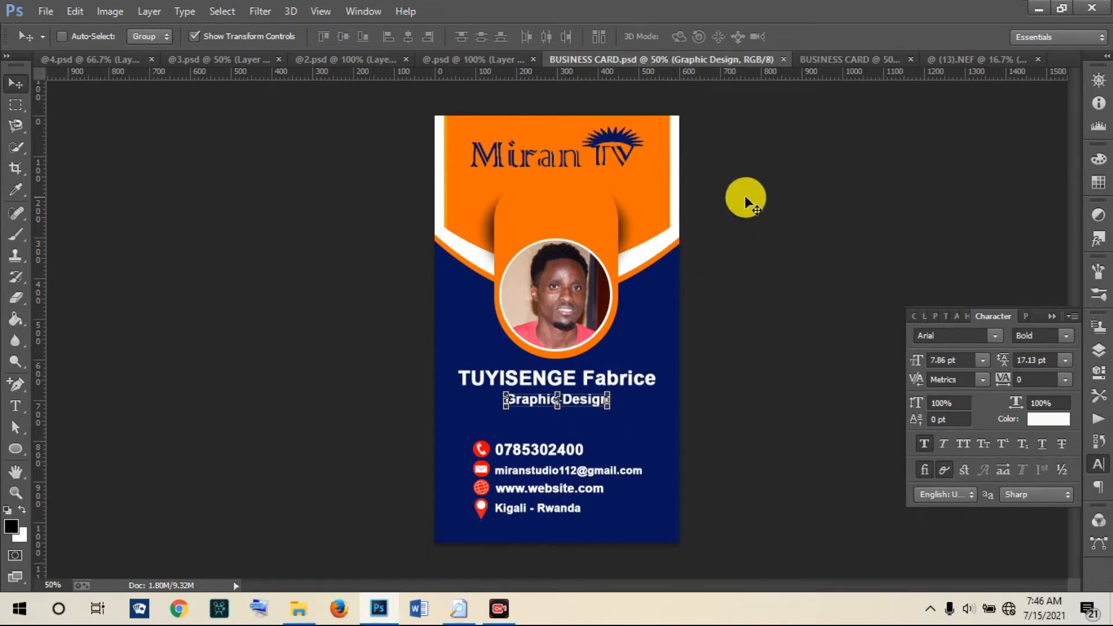
pyautogui.rightClick(597, 140)
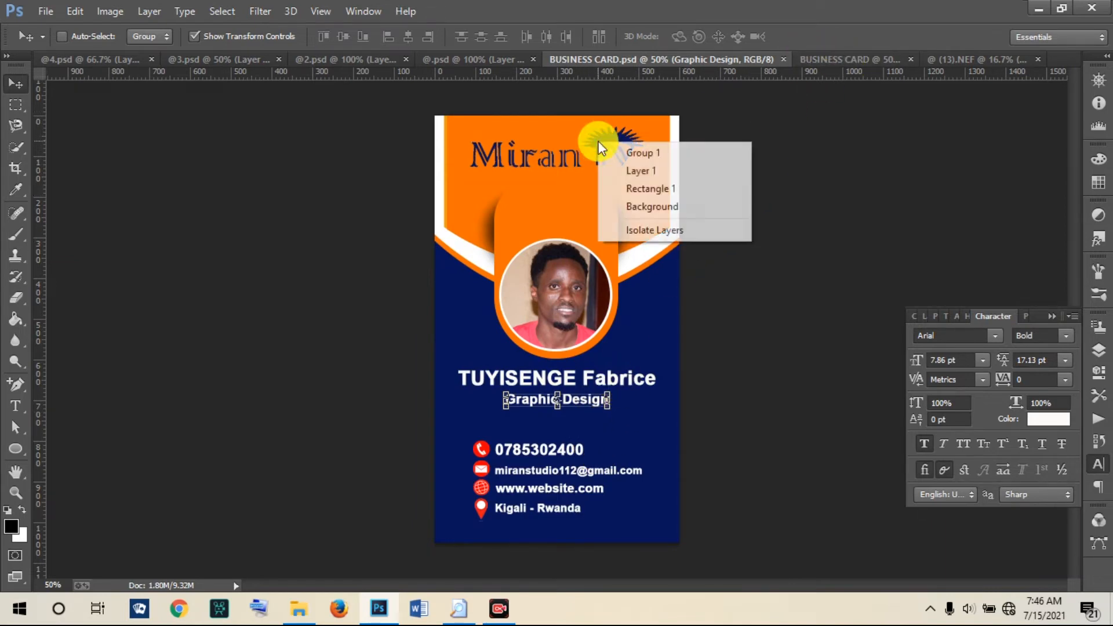
pyautogui.click(622, 172)
pyautogui.moveTo(524, 156)
pyautogui.mouseDown()
pyautogui.moveTo(535, 173)
pyautogui.moveTo(519, 152)
pyautogui.moveTo(802, 73)
pyautogui.moveTo(893, 64)
pyautogui.moveTo(870, 62)
pyautogui.moveTo(572, 186)
pyautogui.moveTo(524, 152)
pyautogui.mouseUp()
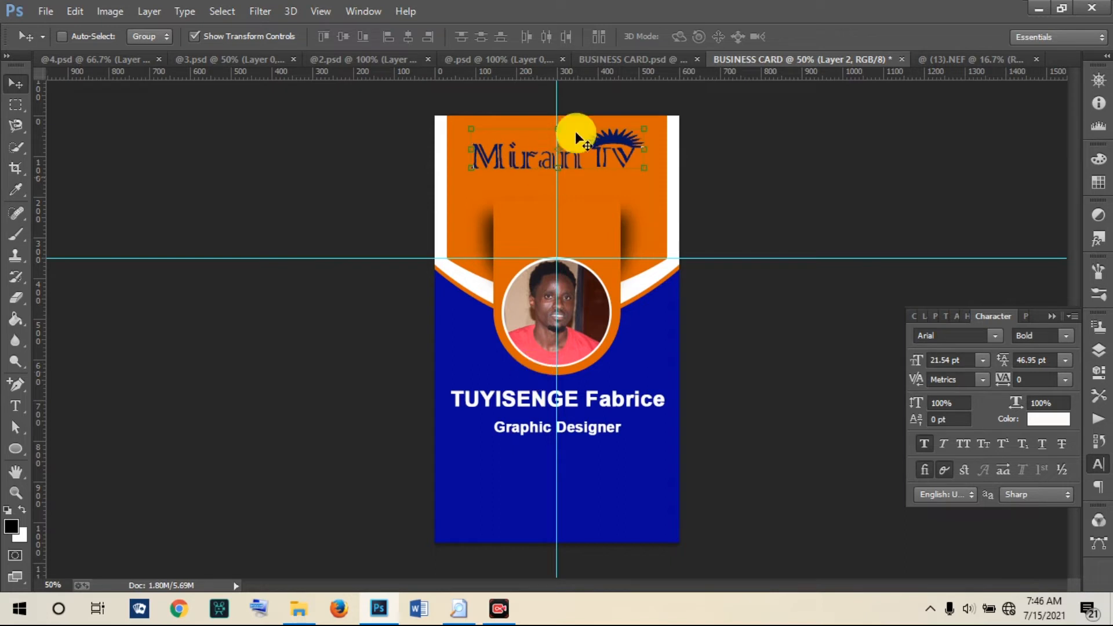
pyautogui.click(496, 60)
pyautogui.moveTo(510, 298); pyautogui.dragTo(472, 464)
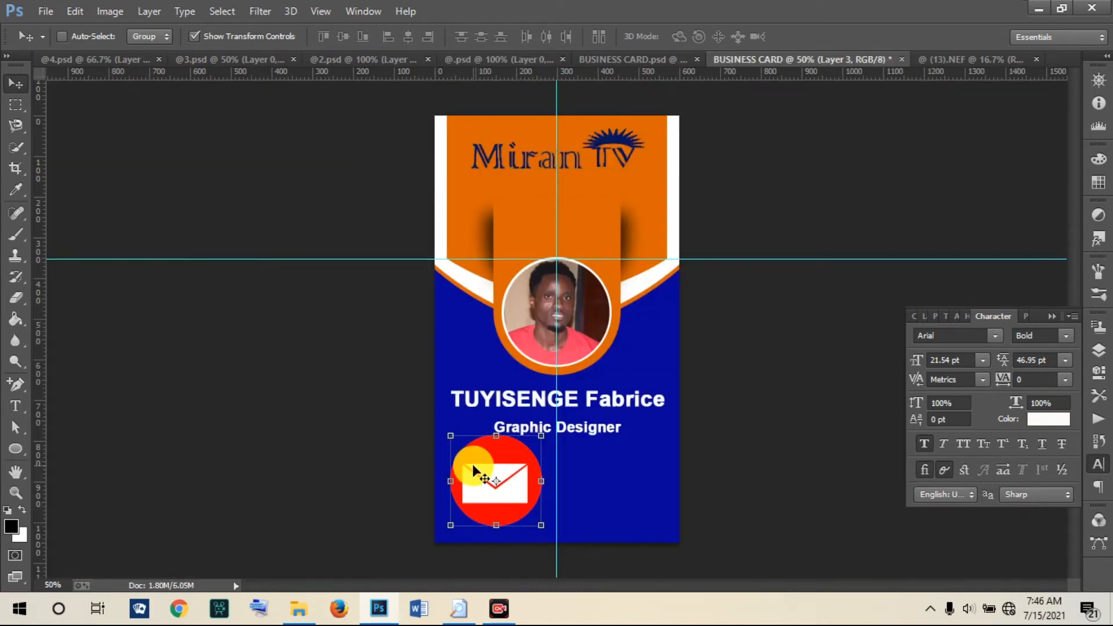
# Step: Shrink the mail icon to about a third and add a scaled-down location pin below it
pyautogui.moveTo(450, 435); pyautogui.dragTo(479, 466)
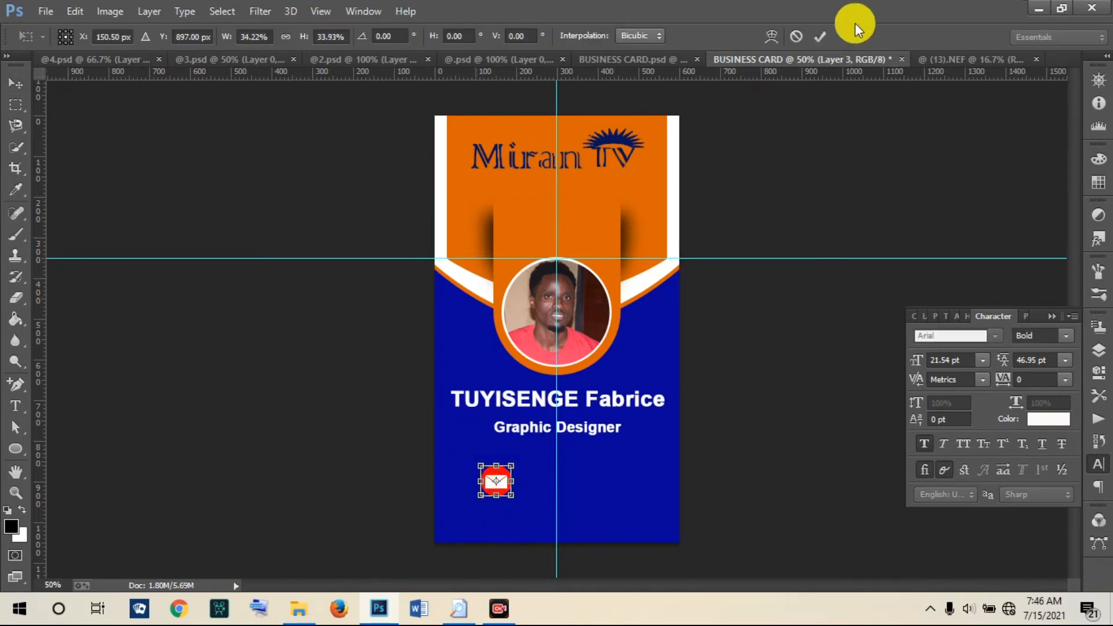
pyautogui.click(820, 37)
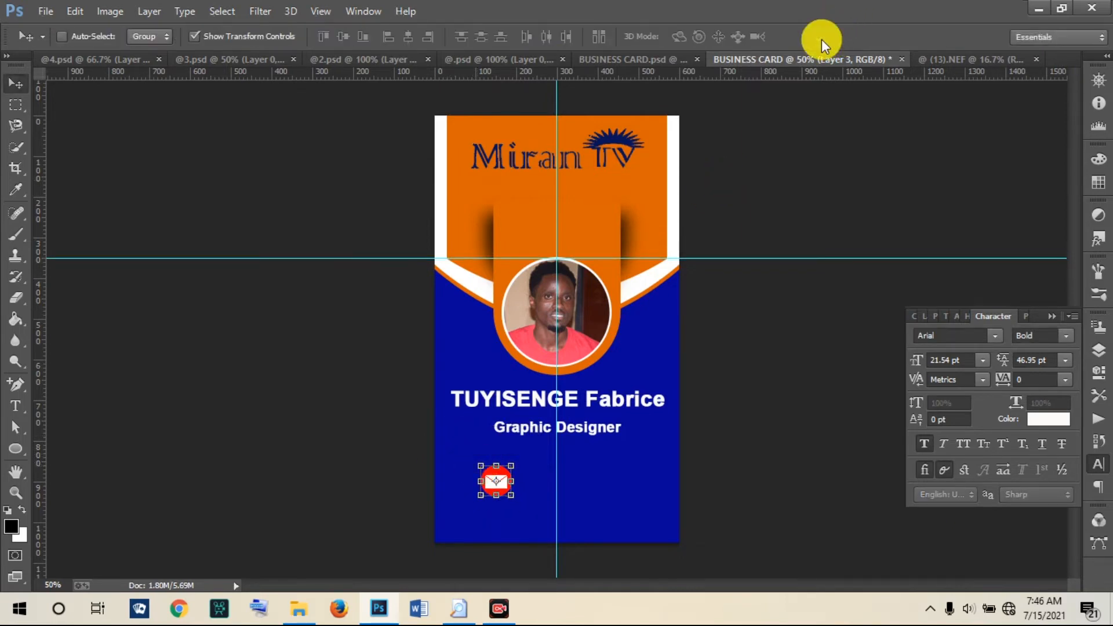
pyautogui.click(486, 58)
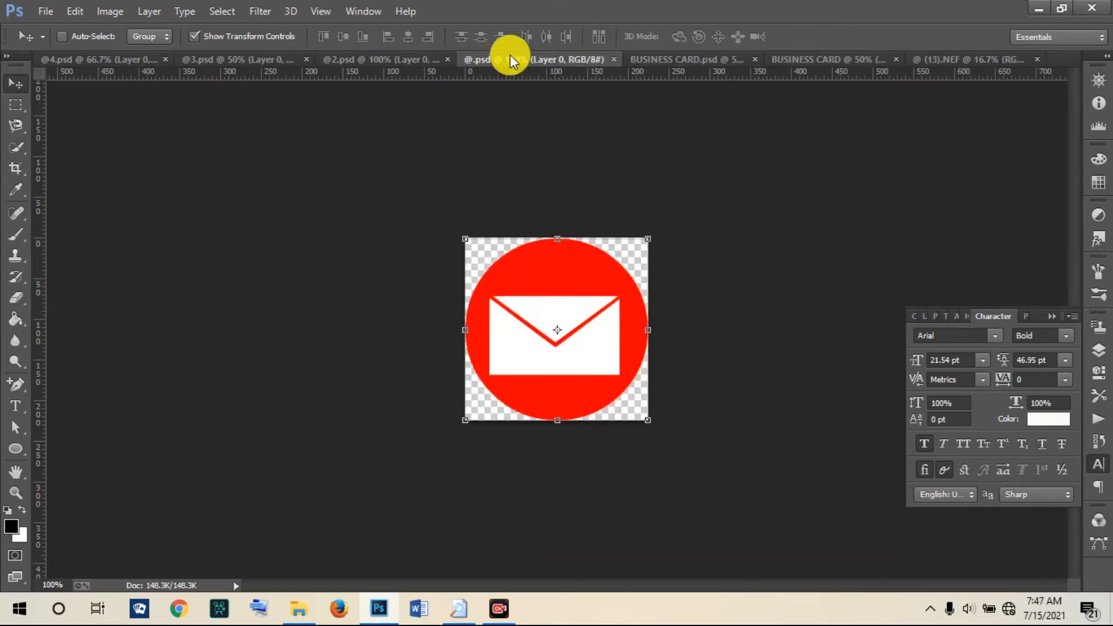
pyautogui.click(381, 62)
pyautogui.moveTo(539, 281); pyautogui.dragTo(729, 162)
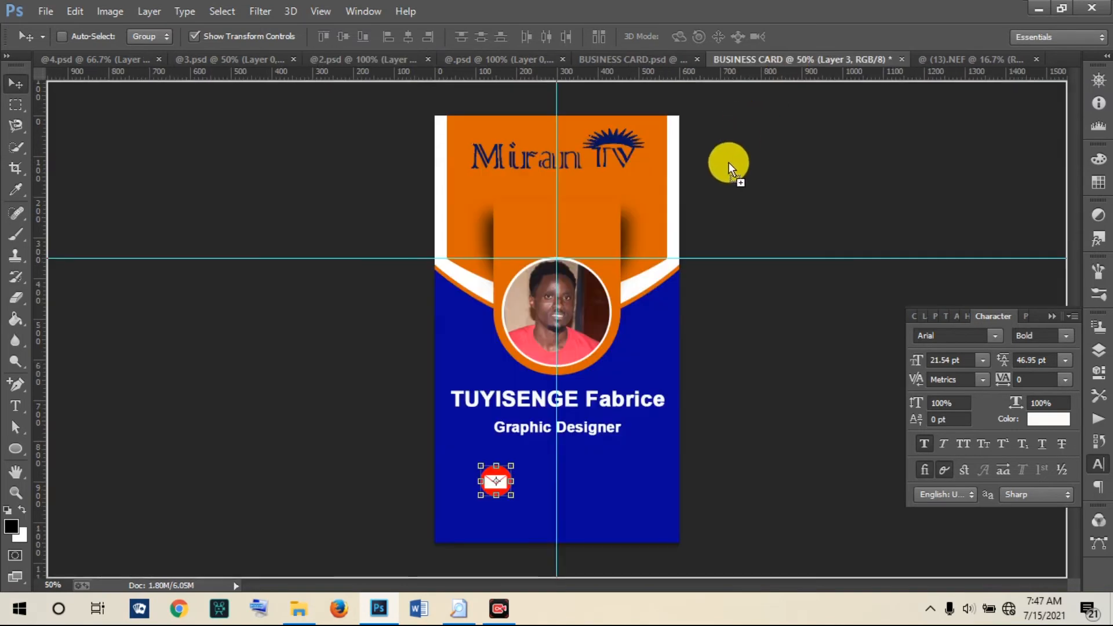
pyautogui.moveTo(562, 426); pyautogui.dragTo(550, 480)
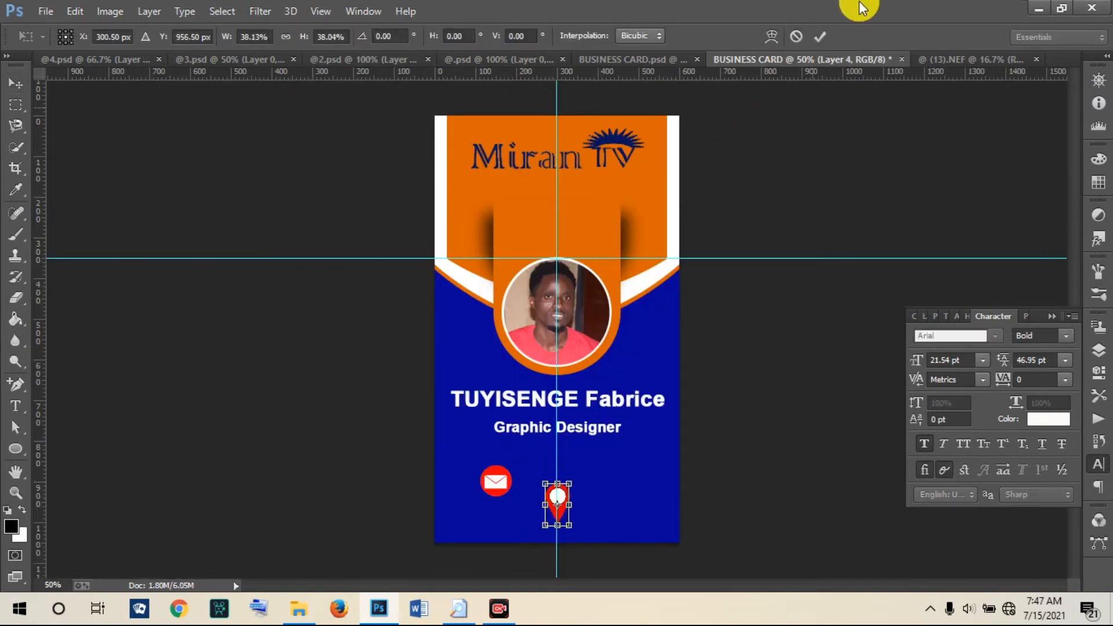
pyautogui.click(816, 38)
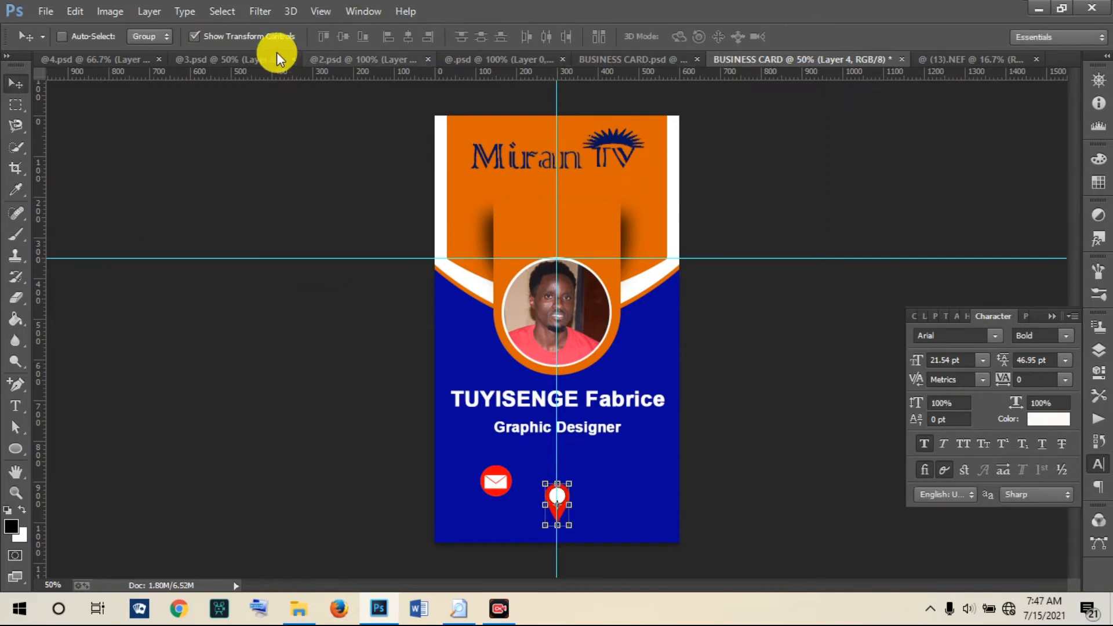
# Step: Bring the globe icon onto the card and scale it down
pyautogui.click(245, 58)
pyautogui.moveTo(479, 305); pyautogui.dragTo(566, 399)
pyautogui.moveTo(453, 237); pyautogui.dragTo(625, 464)
pyautogui.click(821, 39)
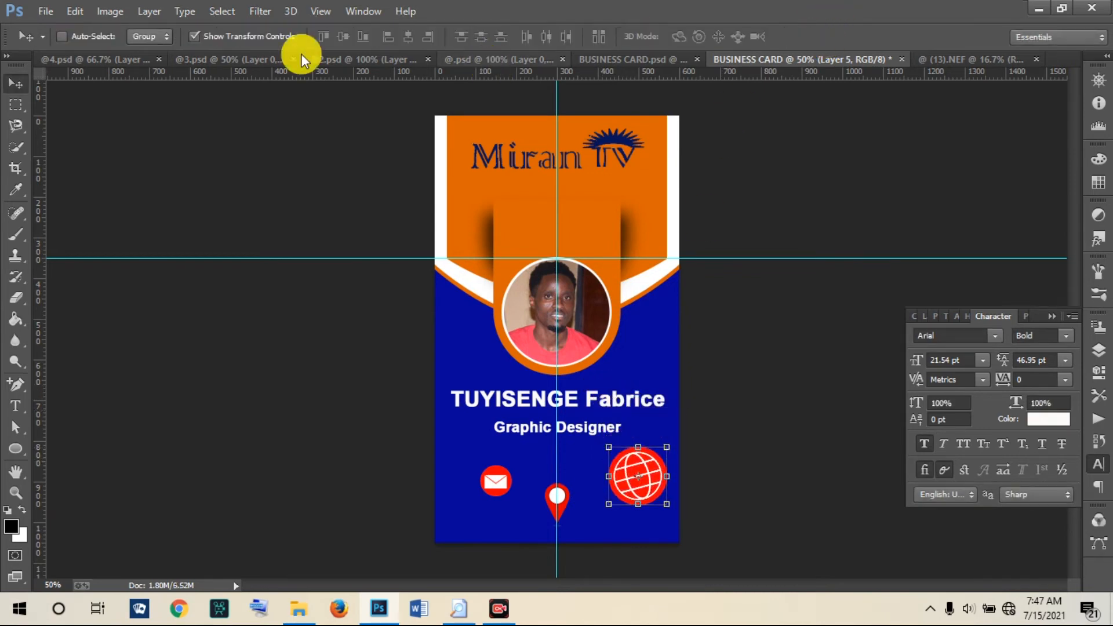
# Step: Add the phone icon as a small red circle placed low beside the email icon
pyautogui.click(125, 62)
pyautogui.moveTo(598, 173); pyautogui.dragTo(557, 340)
pyautogui.moveTo(524, 265); pyautogui.dragTo(576, 428)
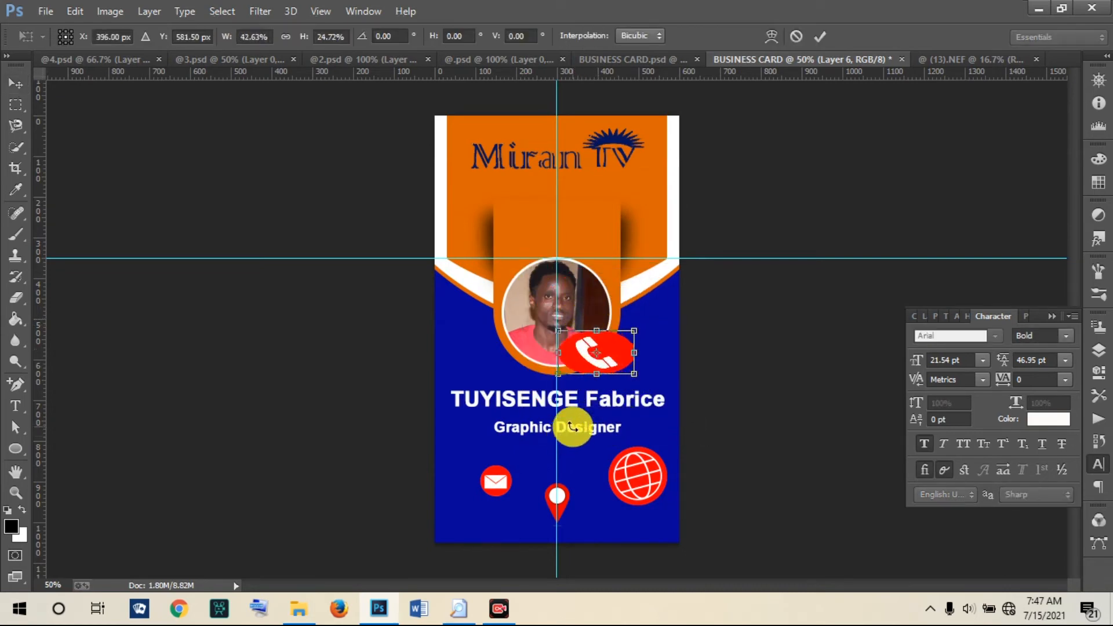
pyautogui.click(796, 34)
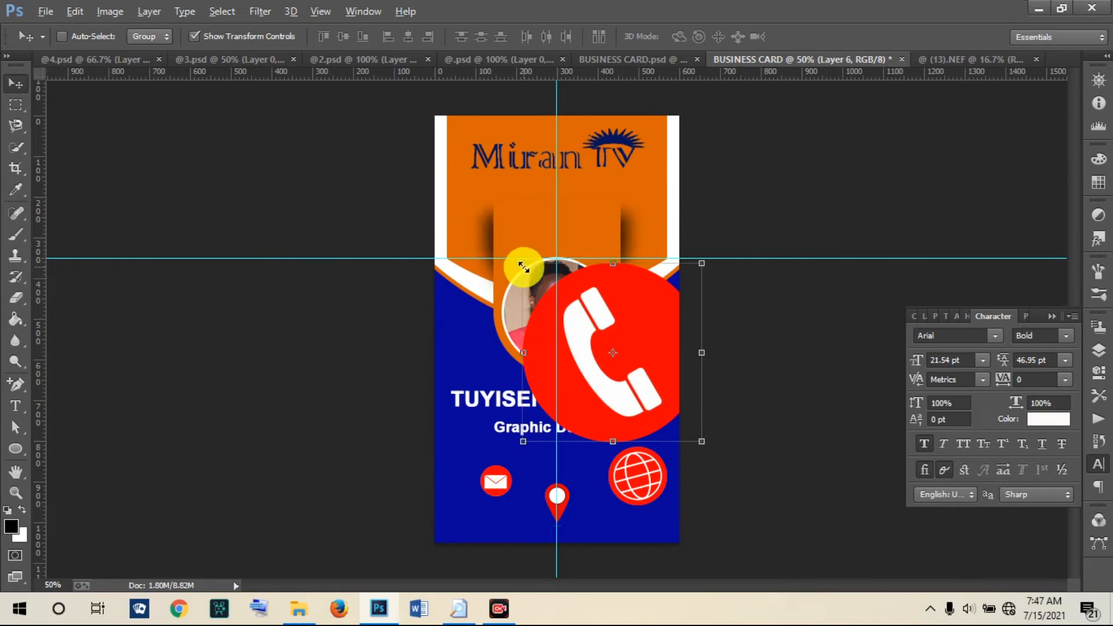
pyautogui.moveTo(523, 268); pyautogui.dragTo(589, 329)
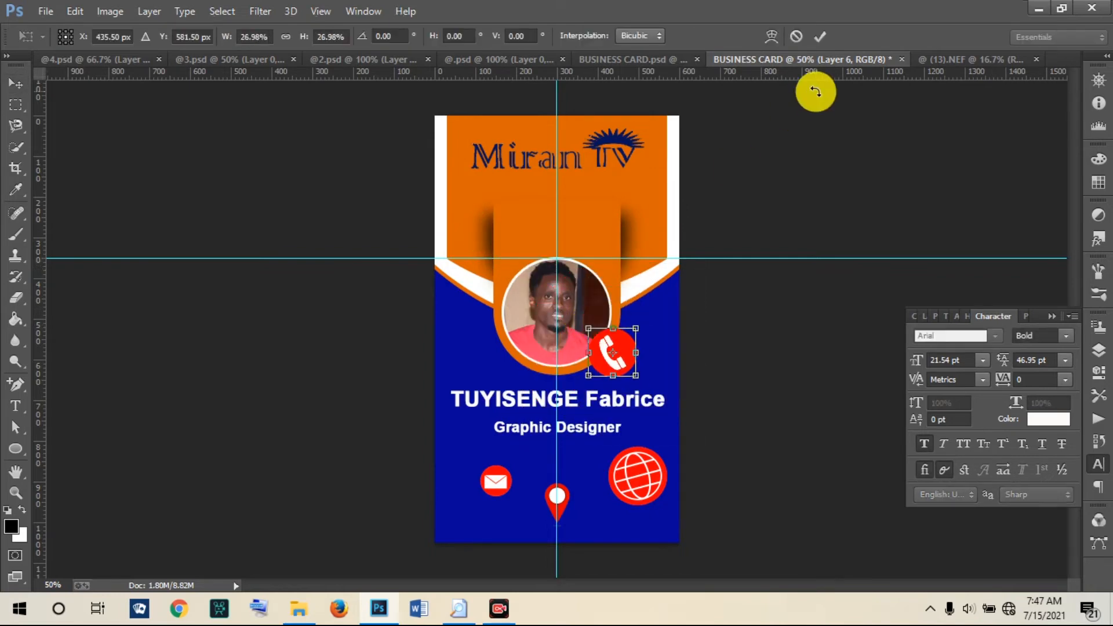
pyautogui.click(820, 36)
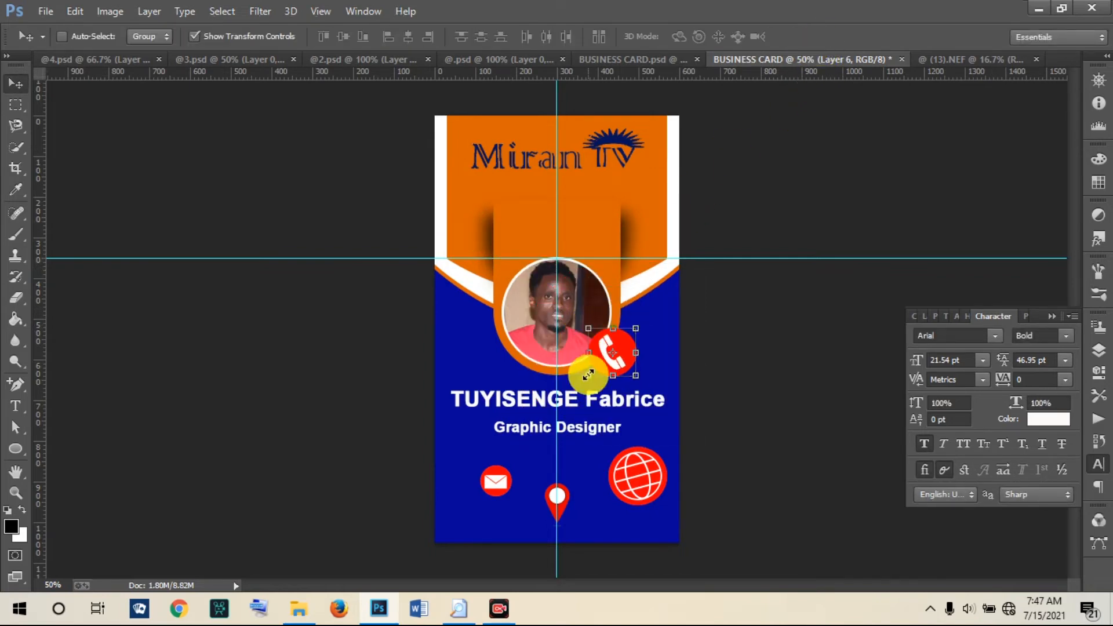
pyautogui.moveTo(605, 342); pyautogui.dragTo(527, 448)
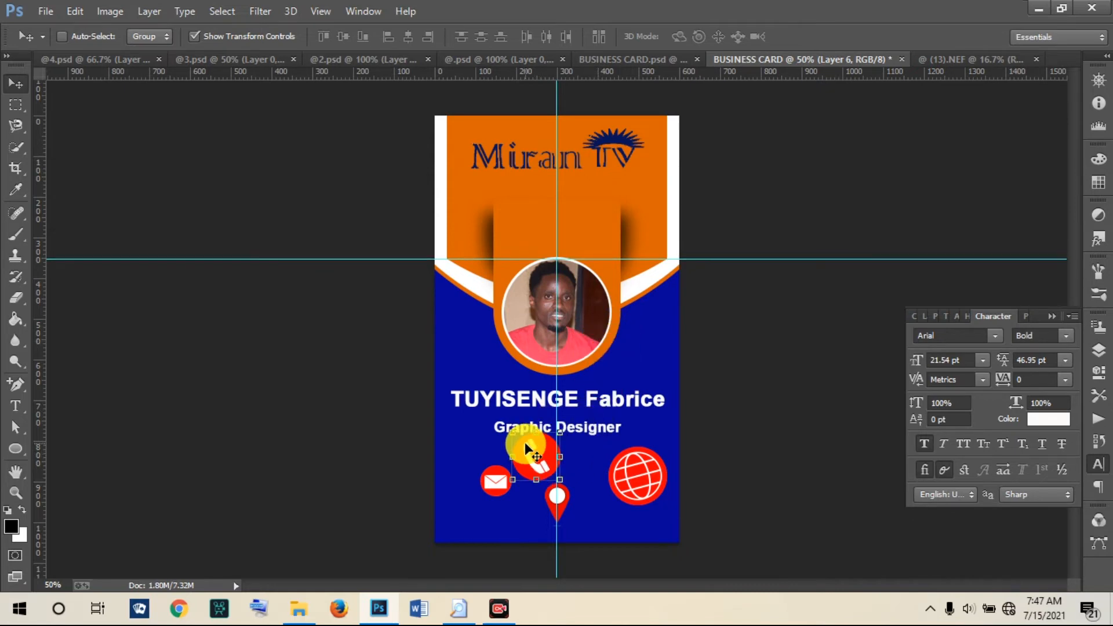
# Step: Shrink the phone icon further to its final small size
pyautogui.scroll(4, 525, 446)
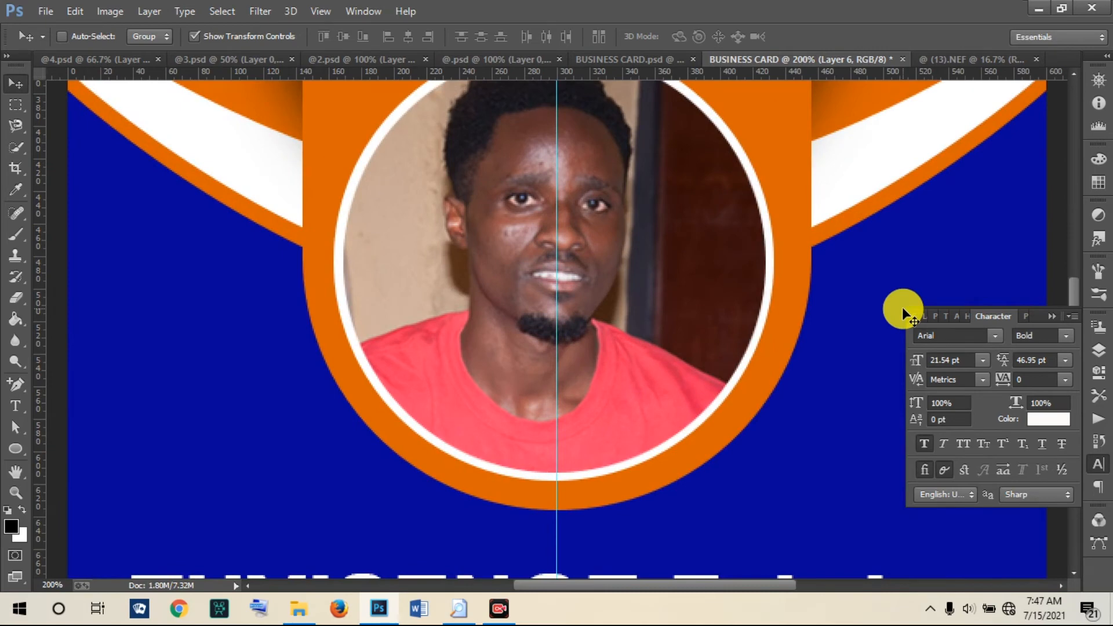
pyautogui.moveTo(1070, 283); pyautogui.dragTo(1070, 301)
pyautogui.scroll(-10, 1080, 353)
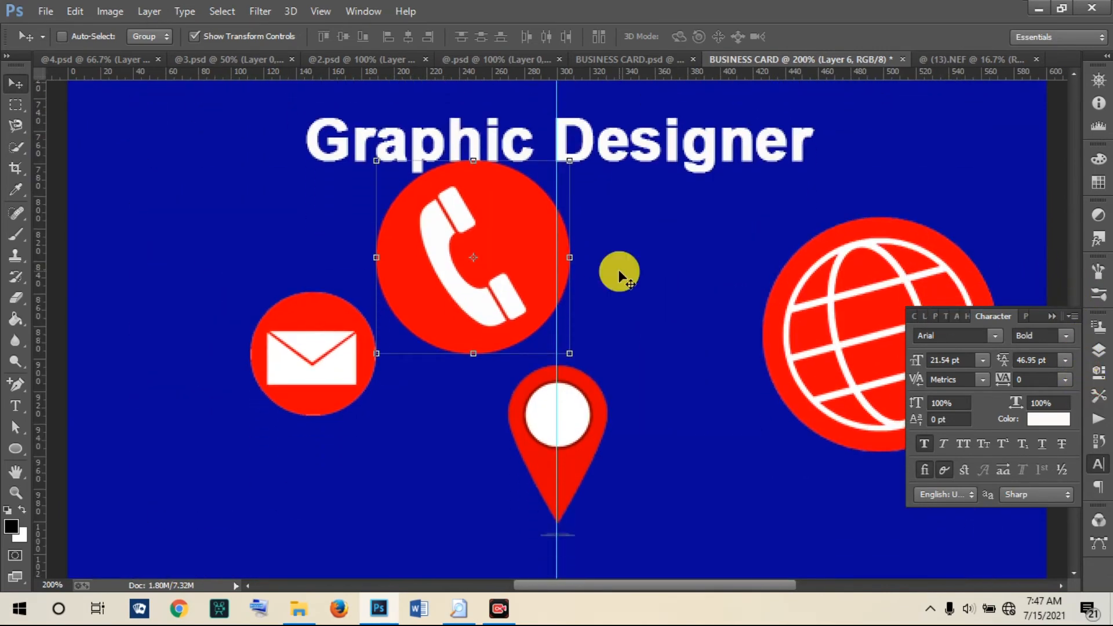
pyautogui.moveTo(375, 159); pyautogui.dragTo(323, 226)
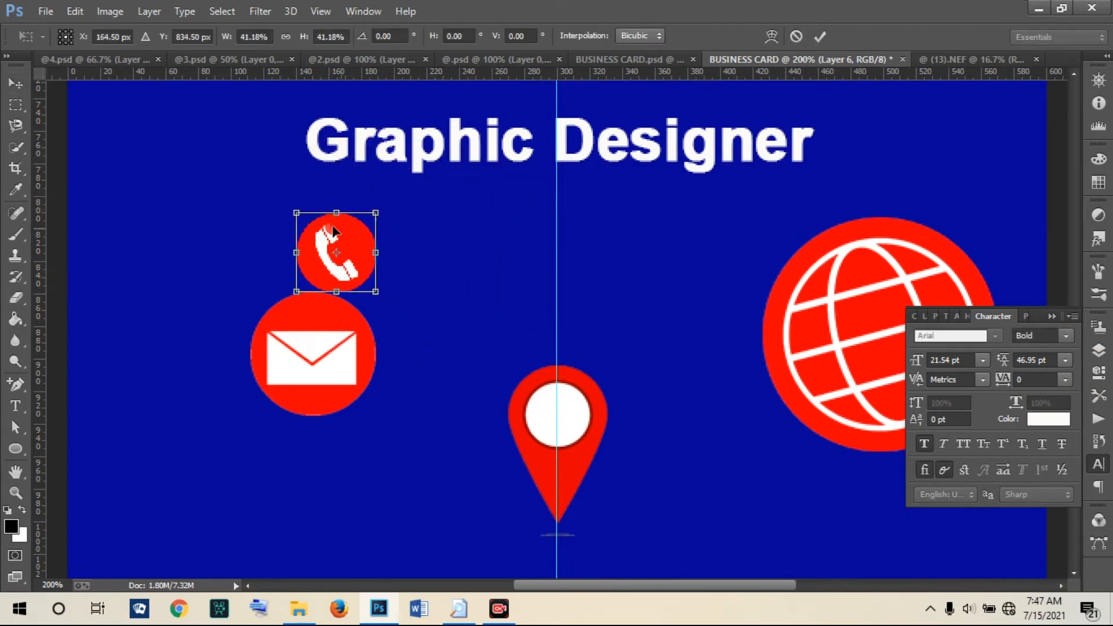
pyautogui.click(824, 32)
# Step: Scale the mail icon on Layer 3 down to match the phone icon
pyautogui.rightClick(269, 330)
pyautogui.click(302, 346)
pyautogui.hotkey('ctrl', 't')
pyautogui.moveTo(250, 293); pyautogui.dragTo(319, 332)
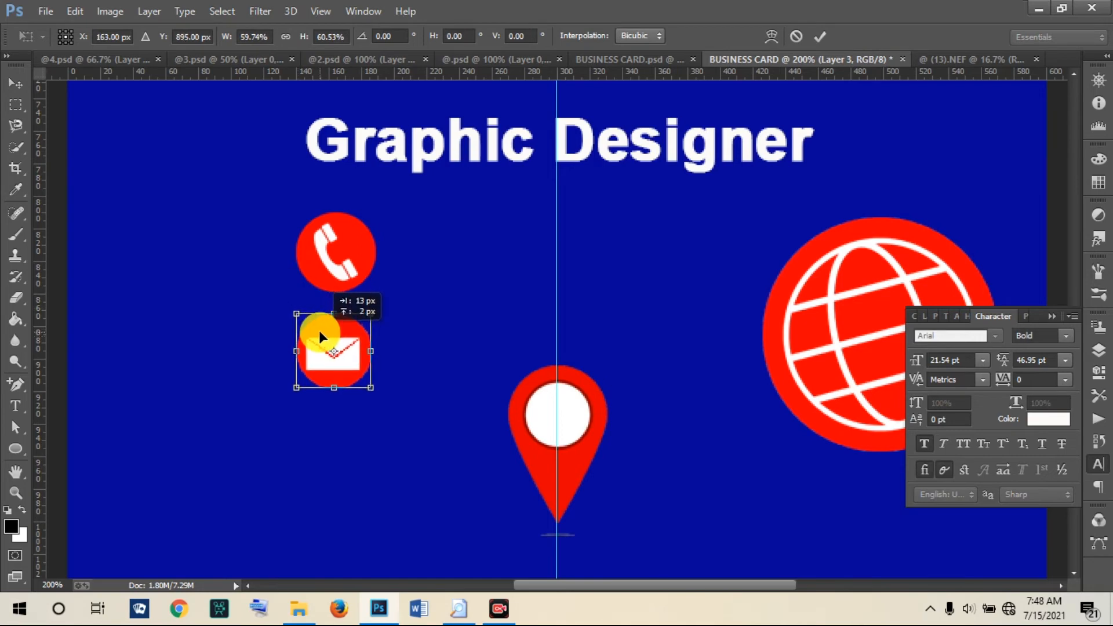
pyautogui.click(820, 36)
# Step: Shrink the globe icon on Layer 5 and place it under the mail icon
pyautogui.rightClick(827, 317)
pyautogui.click(847, 323)
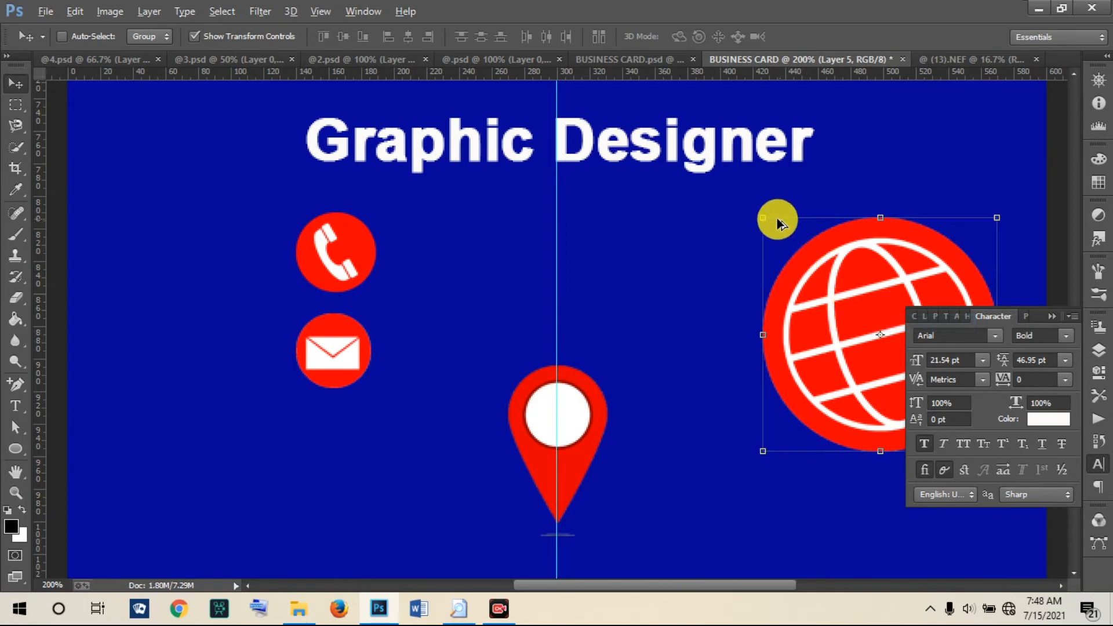
pyautogui.moveTo(763, 218); pyautogui.dragTo(311, 410)
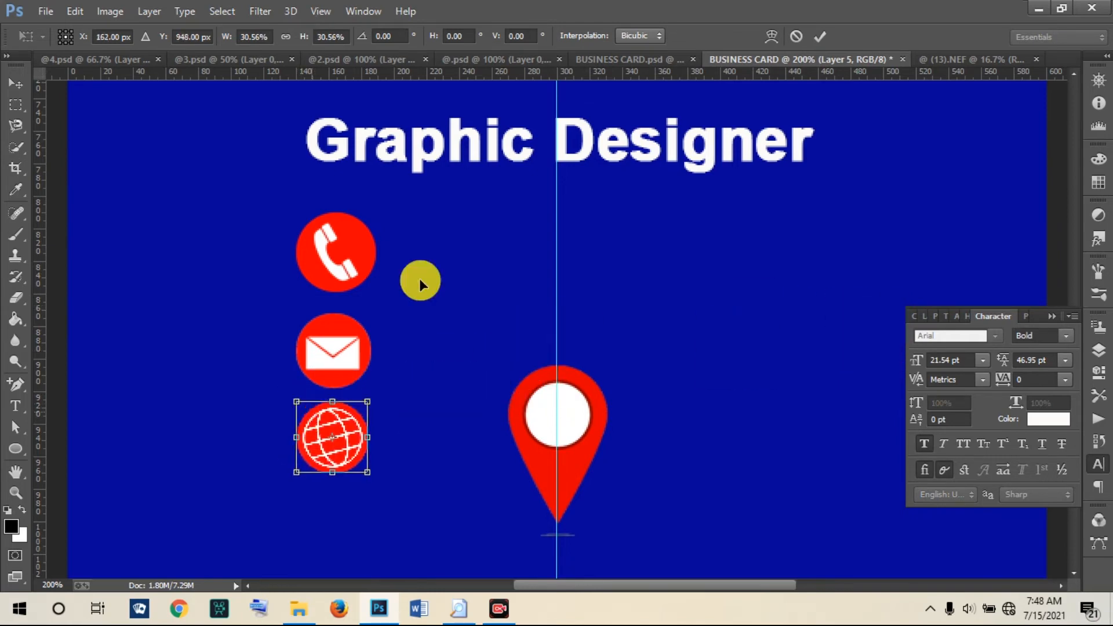
pyautogui.click(815, 38)
# Step: Shrink the location-pin icon on Layer 4 to about 52% and move it below the globe
pyautogui.rightClick(557, 399)
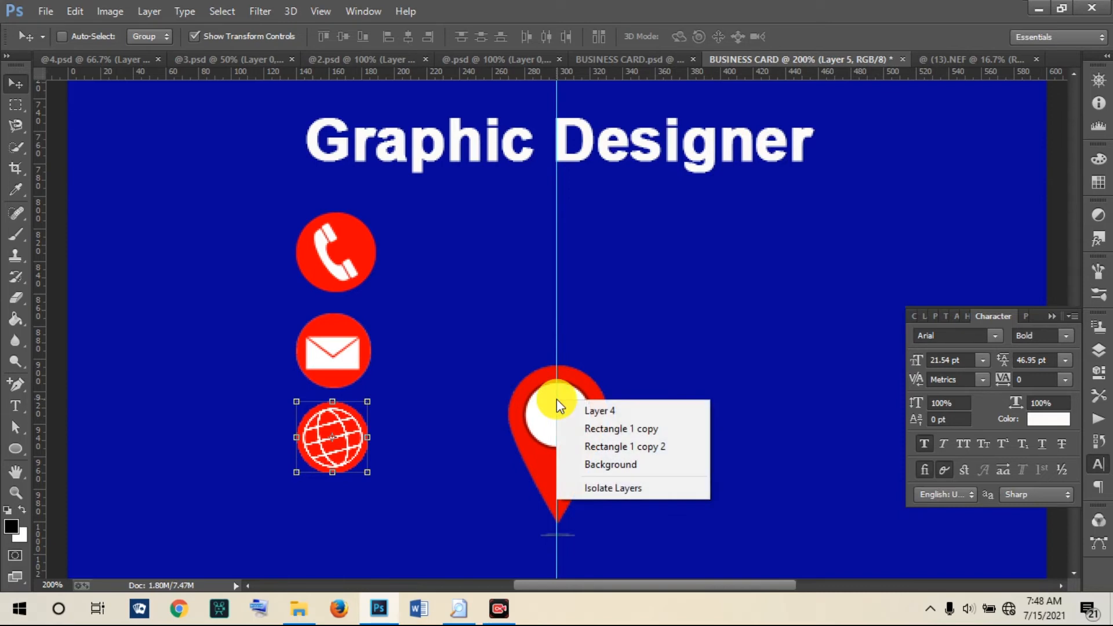
pyautogui.click(577, 411)
pyautogui.moveTo(509, 364); pyautogui.dragTo(325, 506)
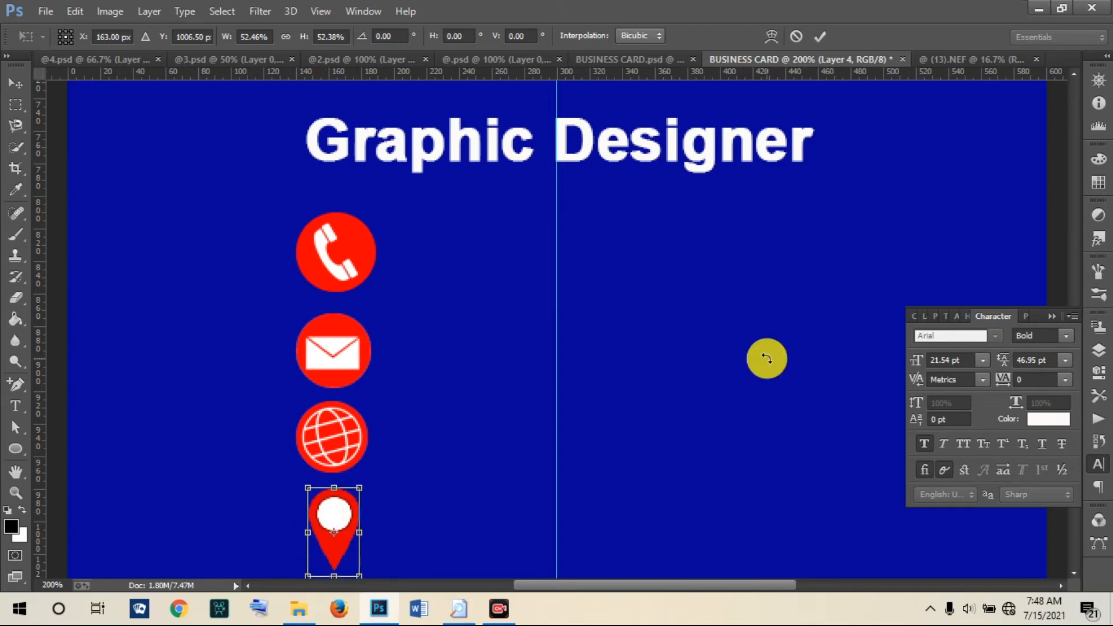
pyautogui.click(817, 37)
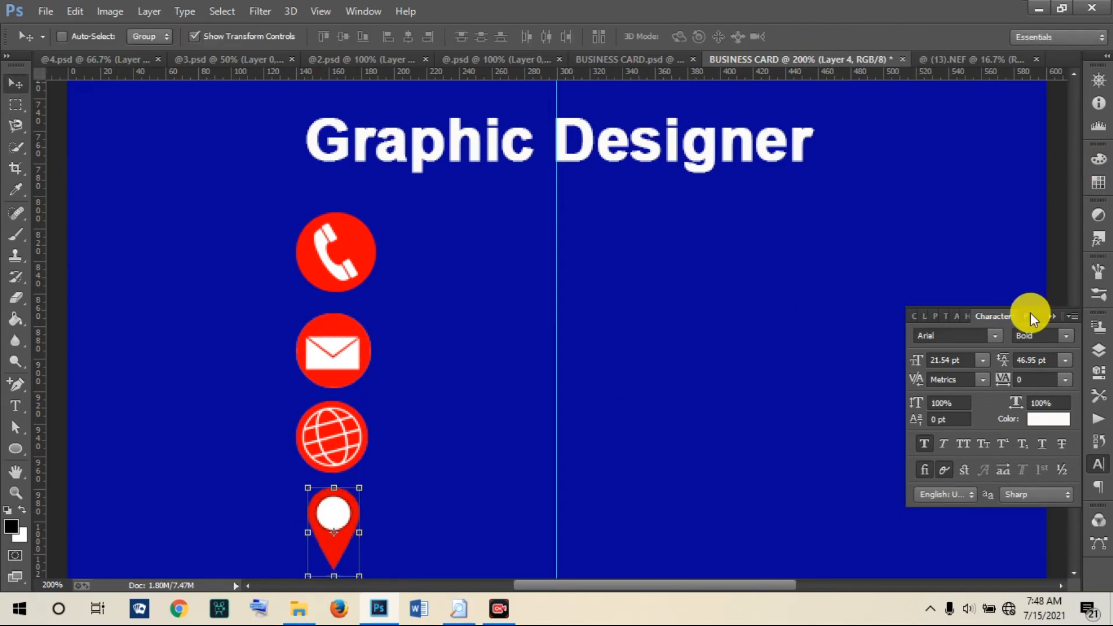
pyautogui.click(1050, 315)
pyautogui.moveTo(1077, 415)
pyautogui.mouseDown()
pyautogui.moveTo(1073, 437)
pyautogui.moveTo(1074, 415)
pyautogui.mouseUp()
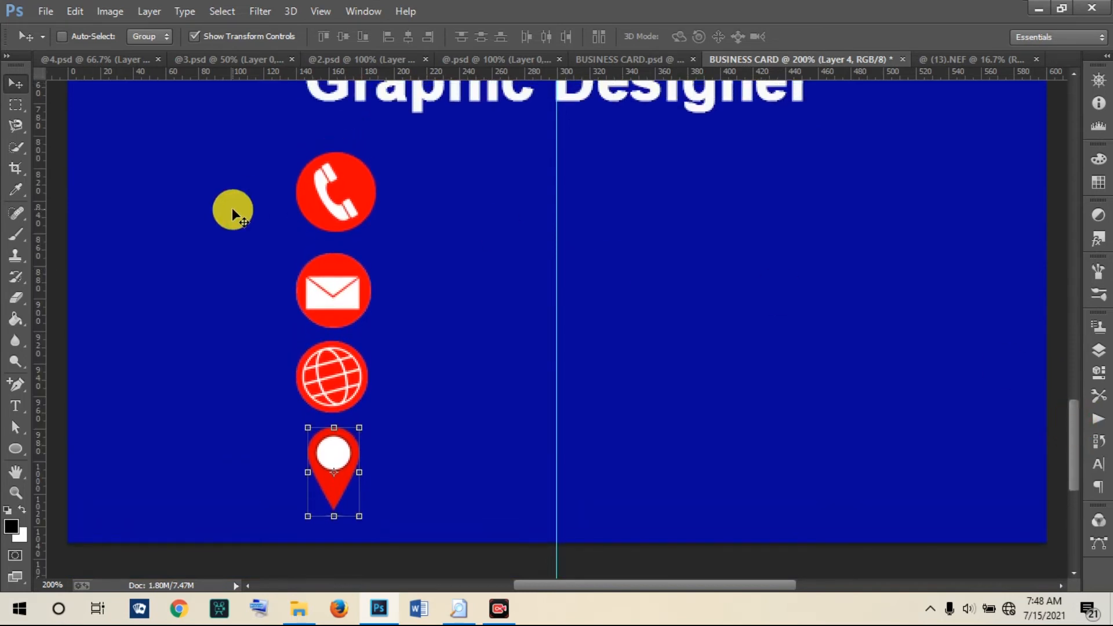
# Step: Type the phone number as a text line beside the phone icon
pyautogui.click(17, 406)
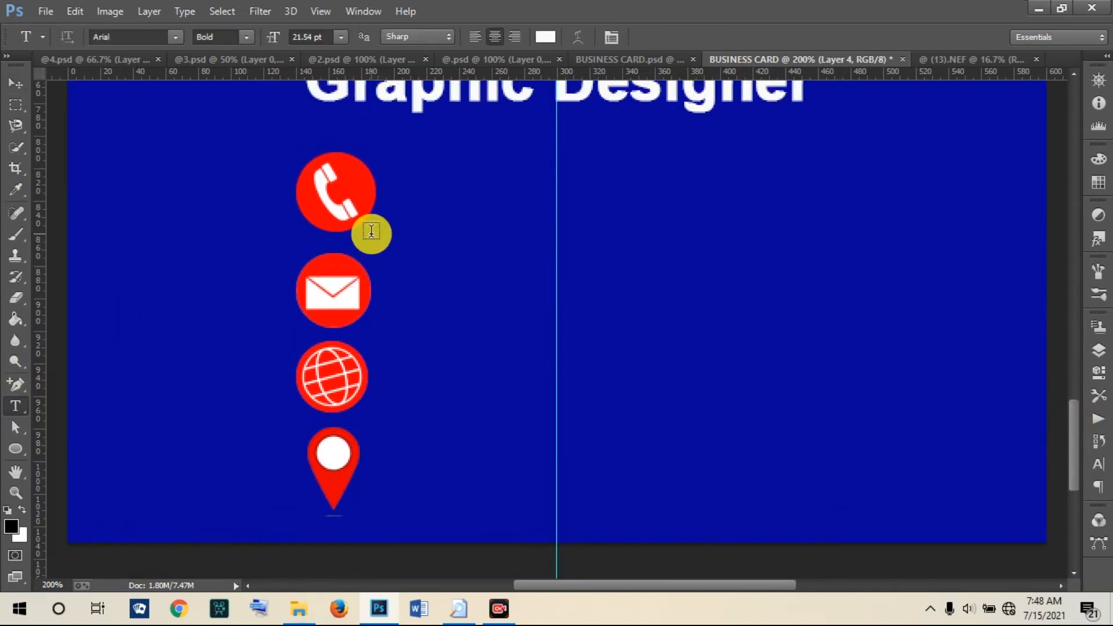
pyautogui.click(410, 191)
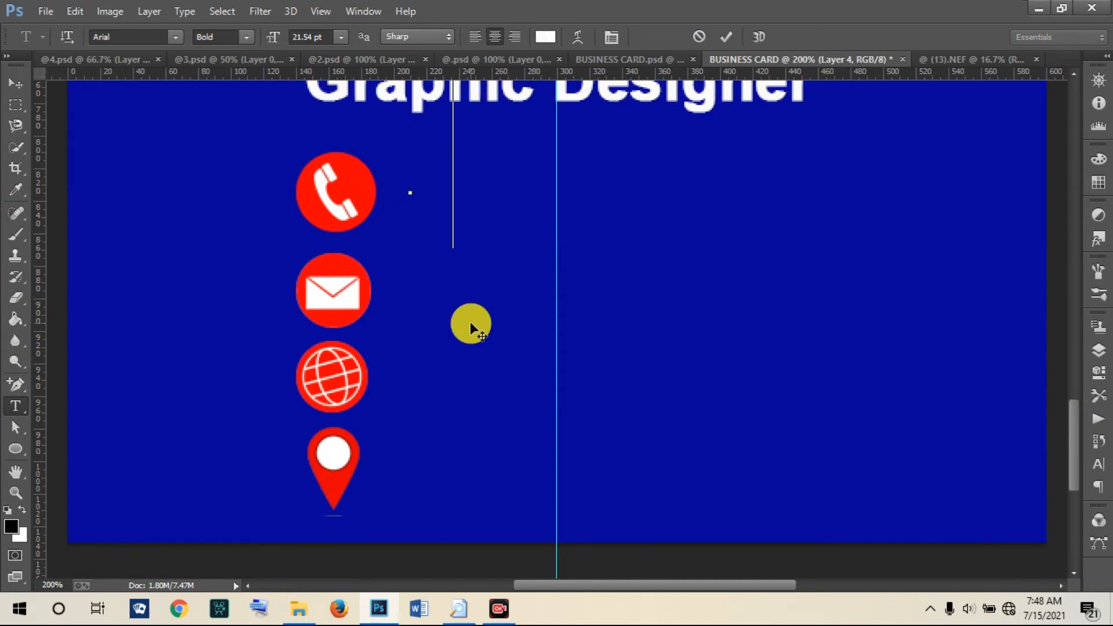
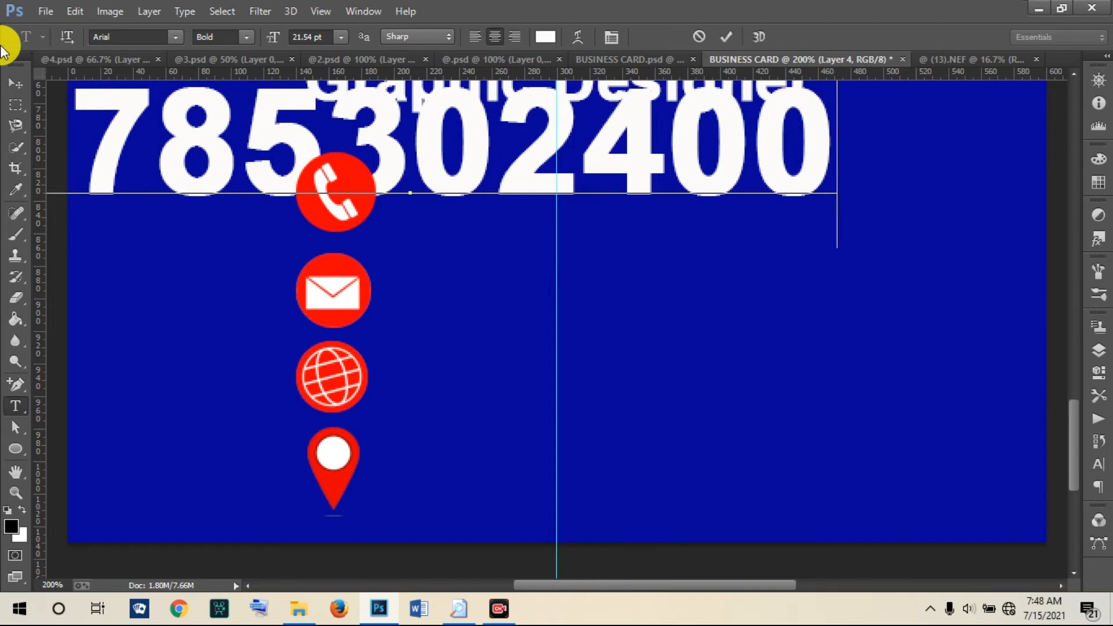
pyautogui.click(15, 83)
# Step: Move the phone number onto the card and scale it to about 41% beside the phone icon
pyautogui.moveTo(319, 135); pyautogui.dragTo(579, 203)
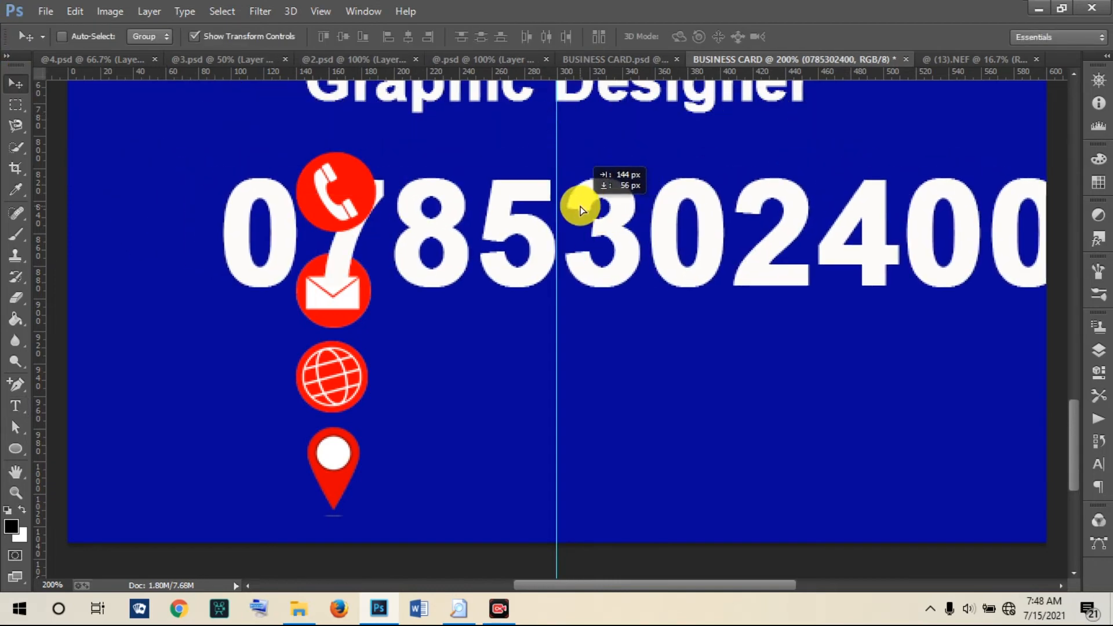
pyautogui.click(226, 178)
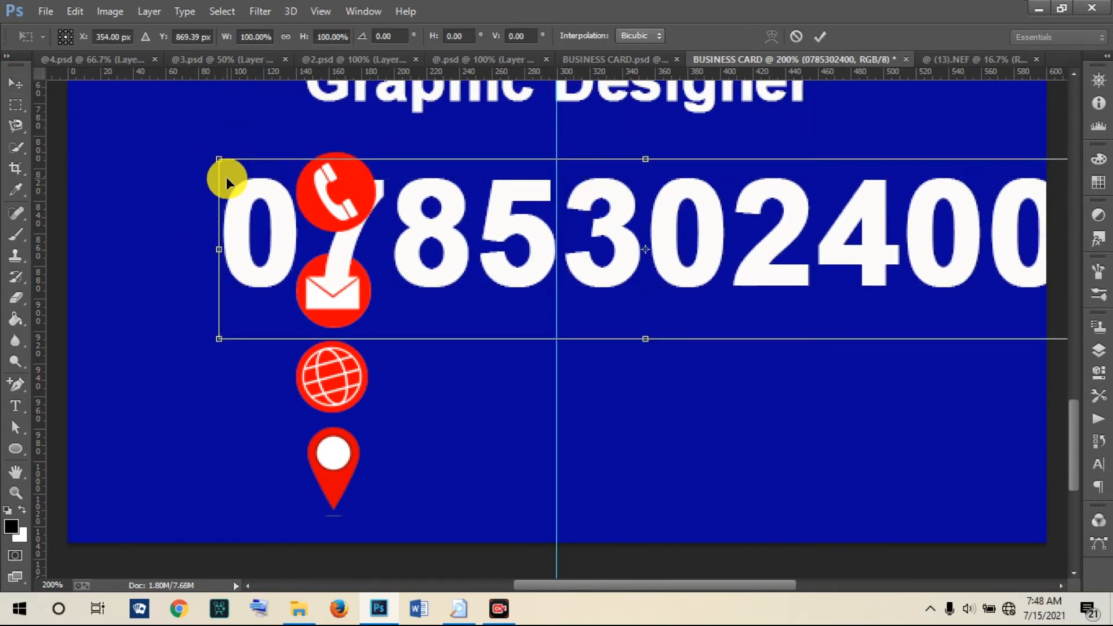
pyautogui.moveTo(218, 160); pyautogui.dragTo(429, 194)
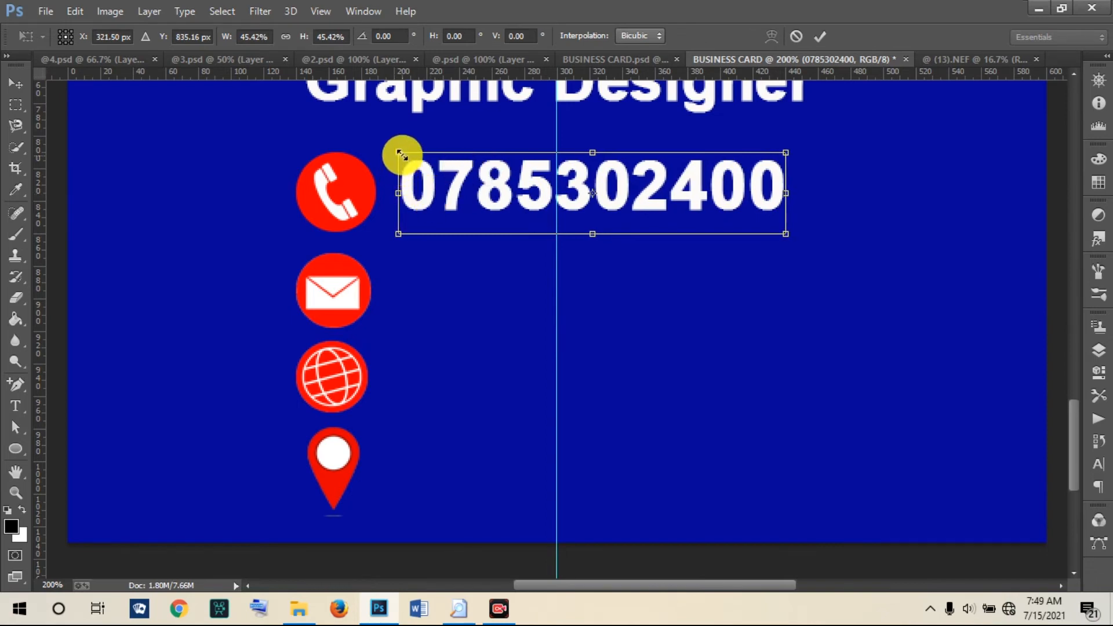
pyautogui.moveTo(394, 151); pyautogui.dragTo(439, 182)
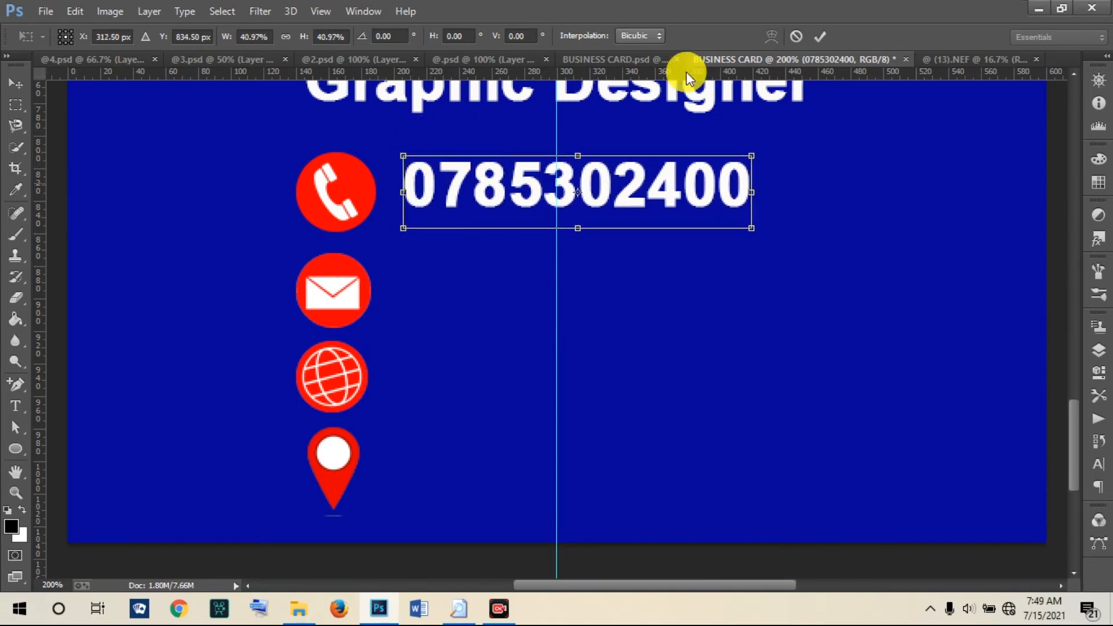
pyautogui.click(820, 36)
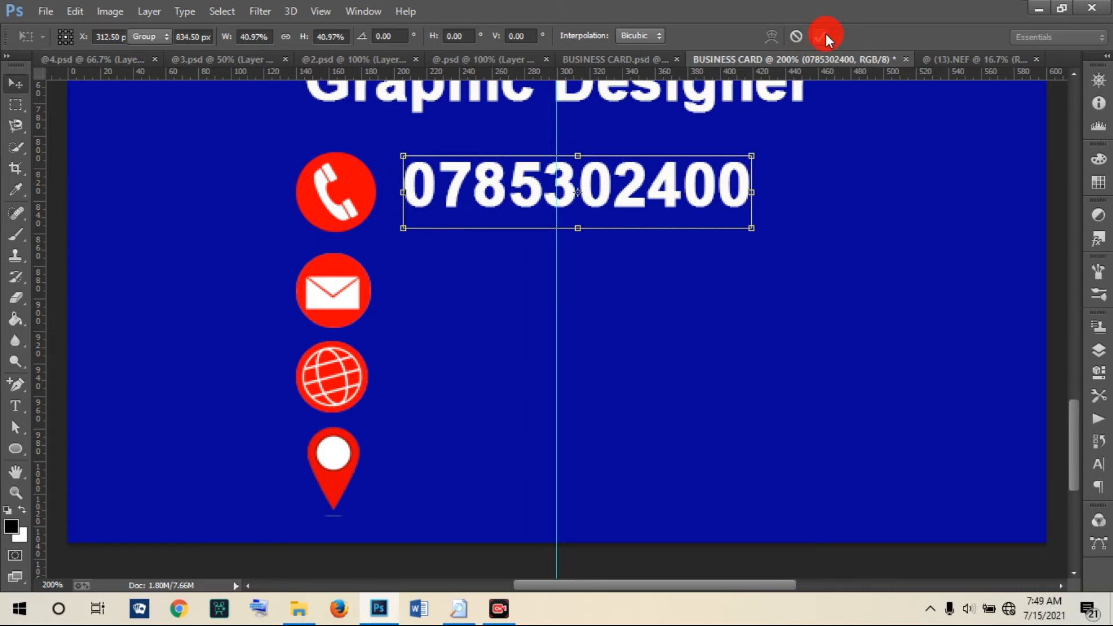
pyautogui.click(15, 410)
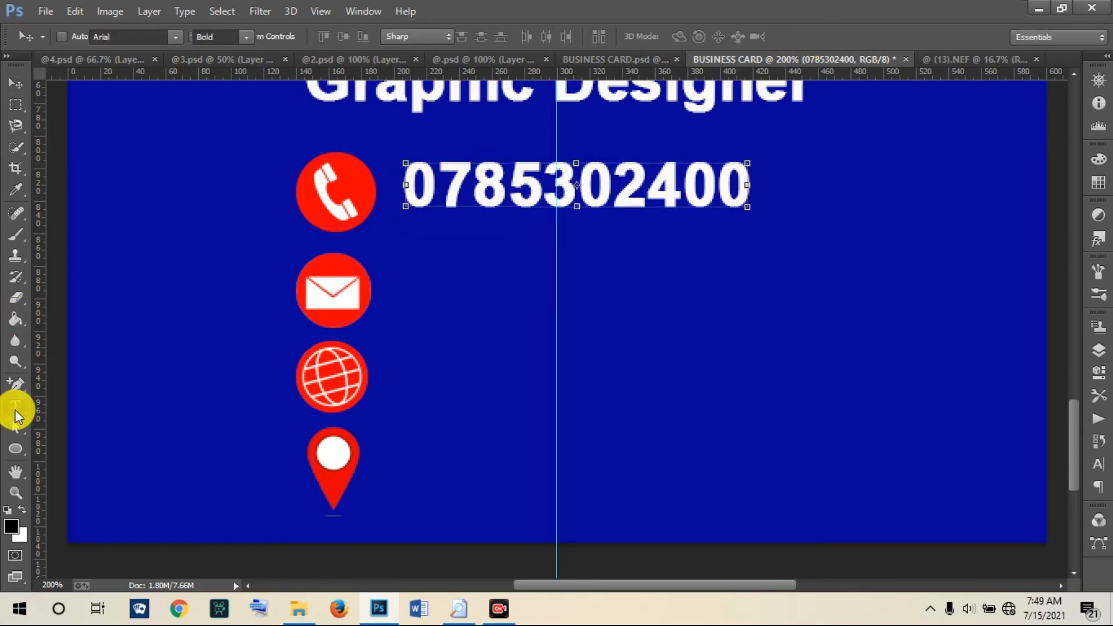
pyautogui.click(393, 295)
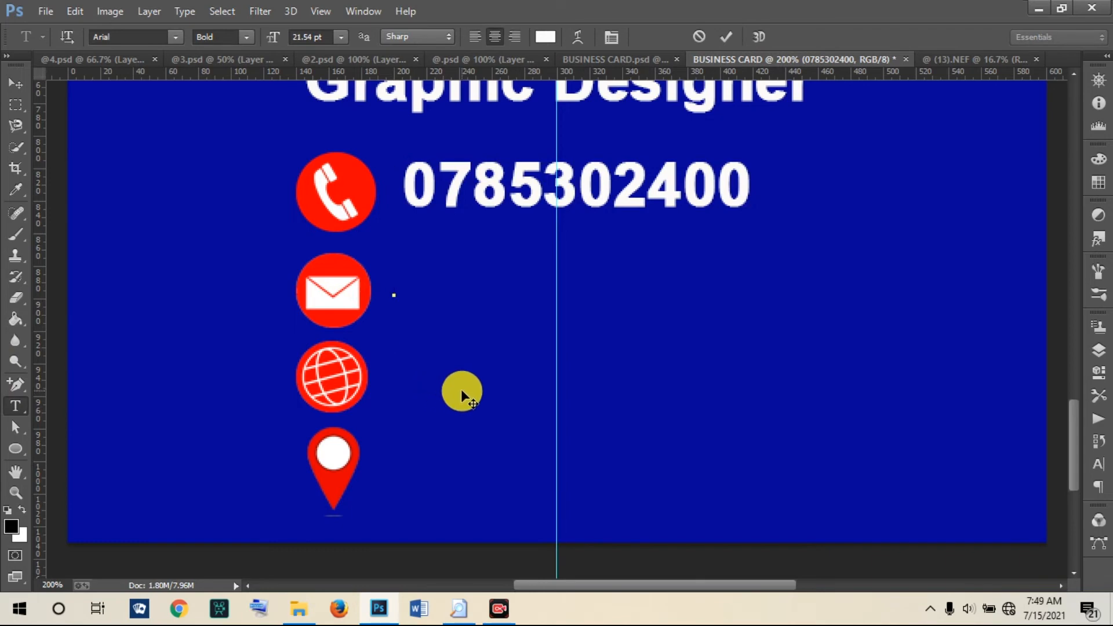
# Step: Type the e-mail address as a new text line beside the envelope icon
pyautogui.click(593, 61)
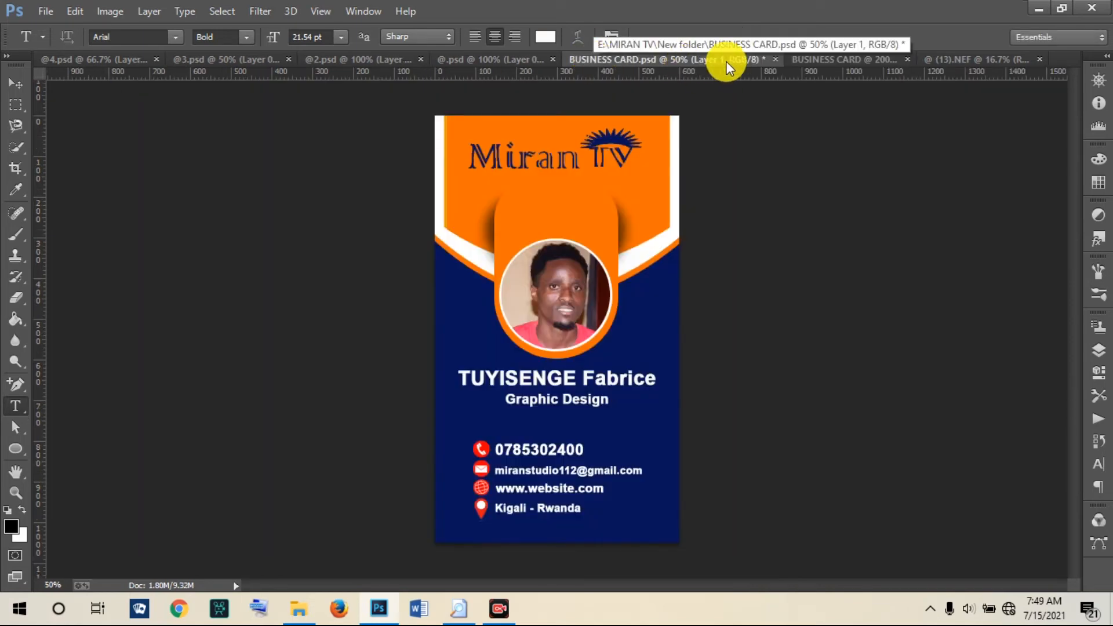
pyautogui.click(807, 59)
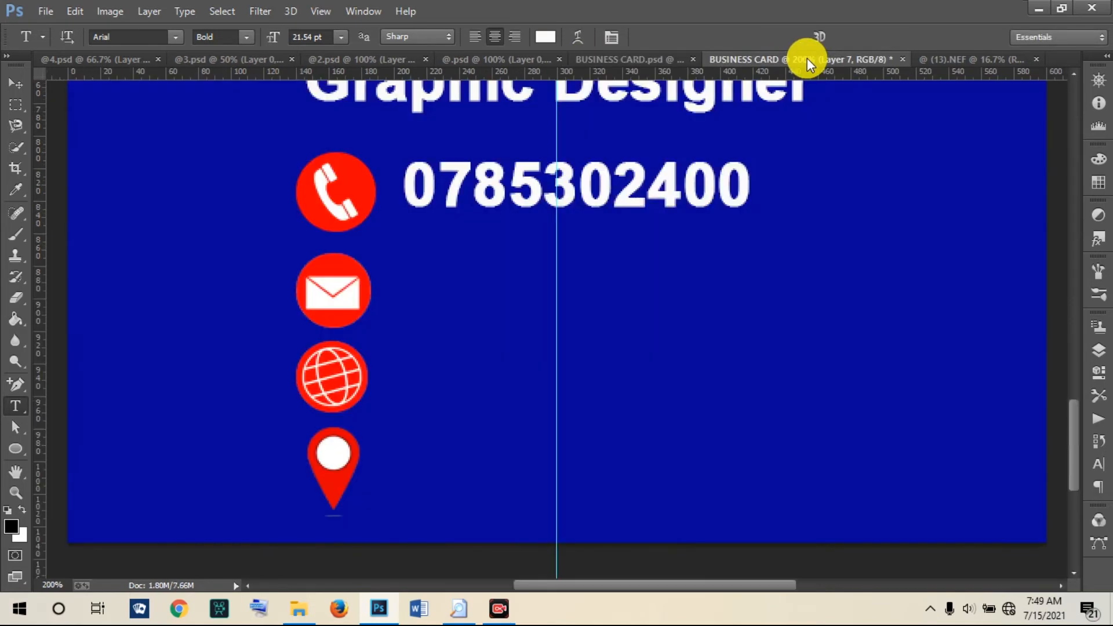
pyautogui.click(398, 282)
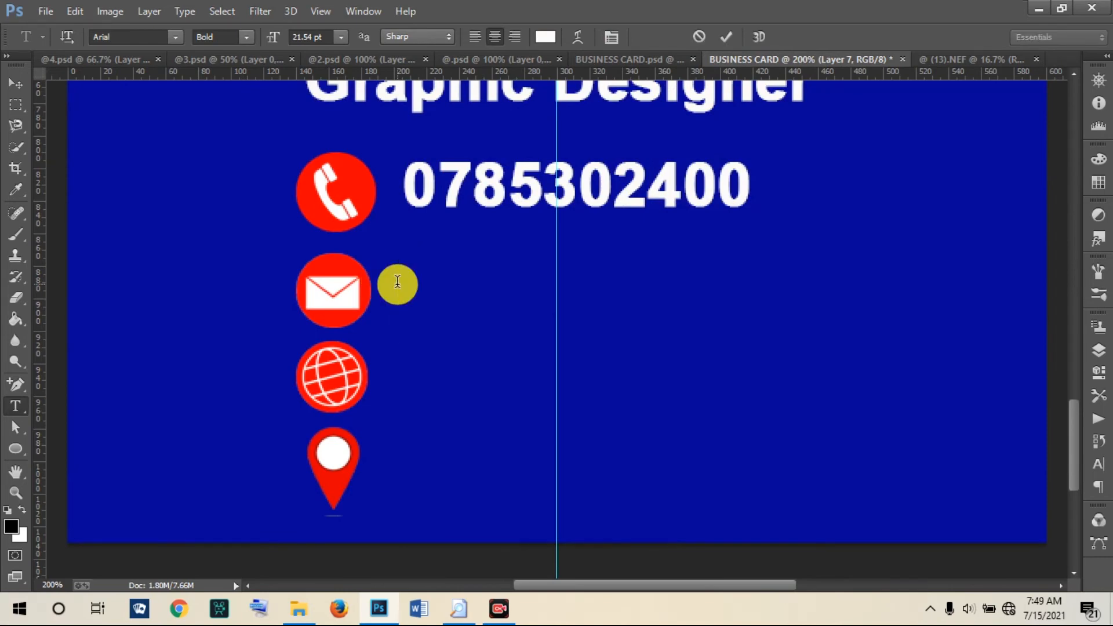
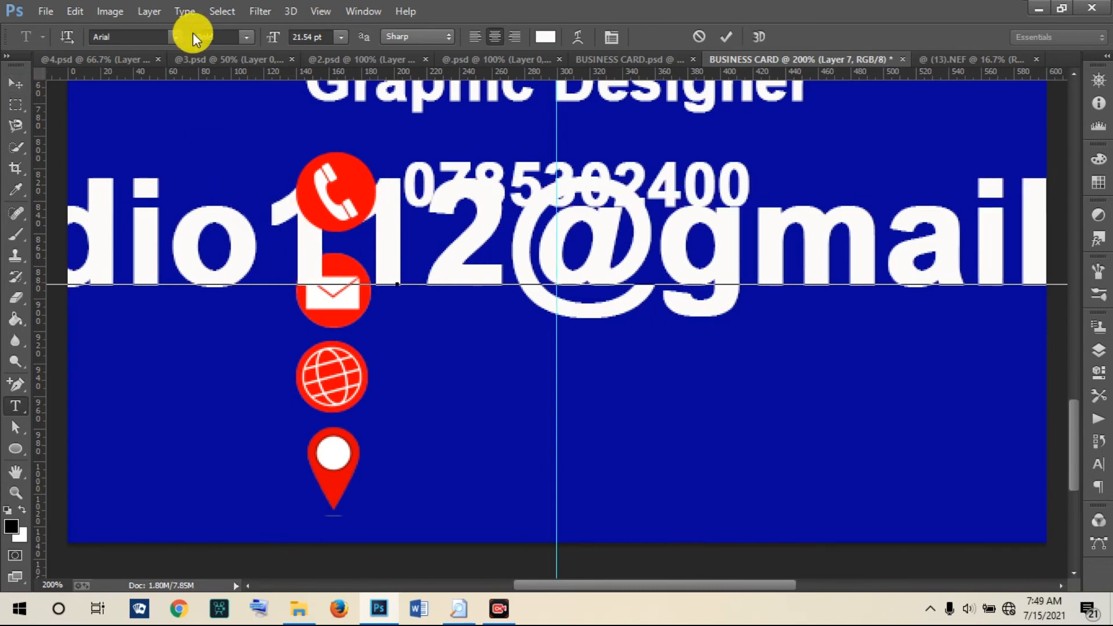
pyautogui.click(726, 34)
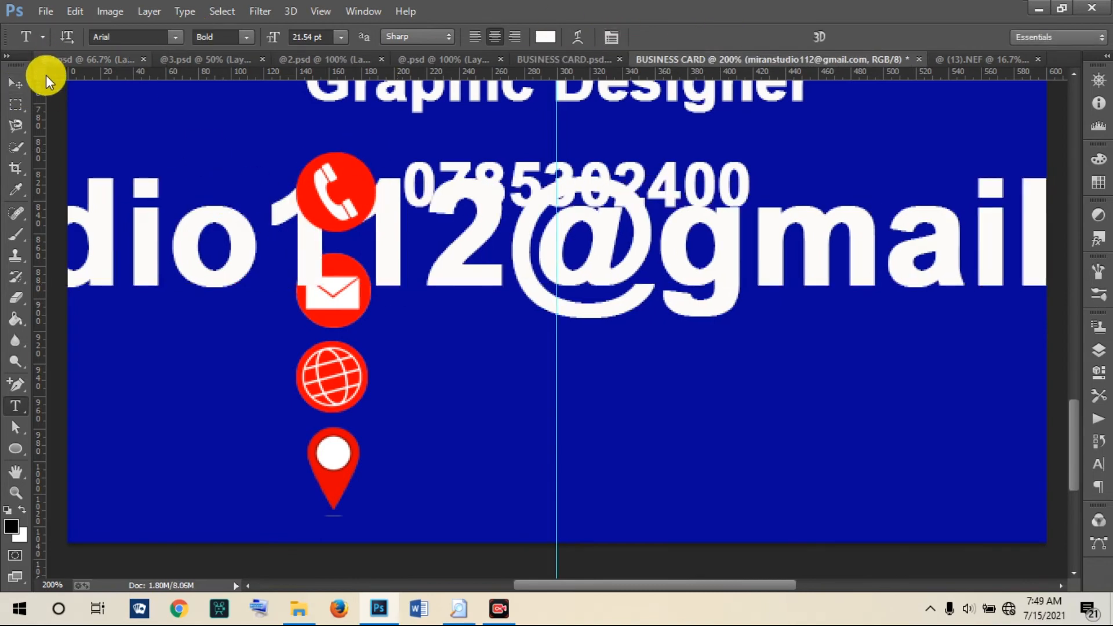
# Step: Set the e-mail text to 6.54 pt and position it right after the envelope icon
pyautogui.click(14, 93)
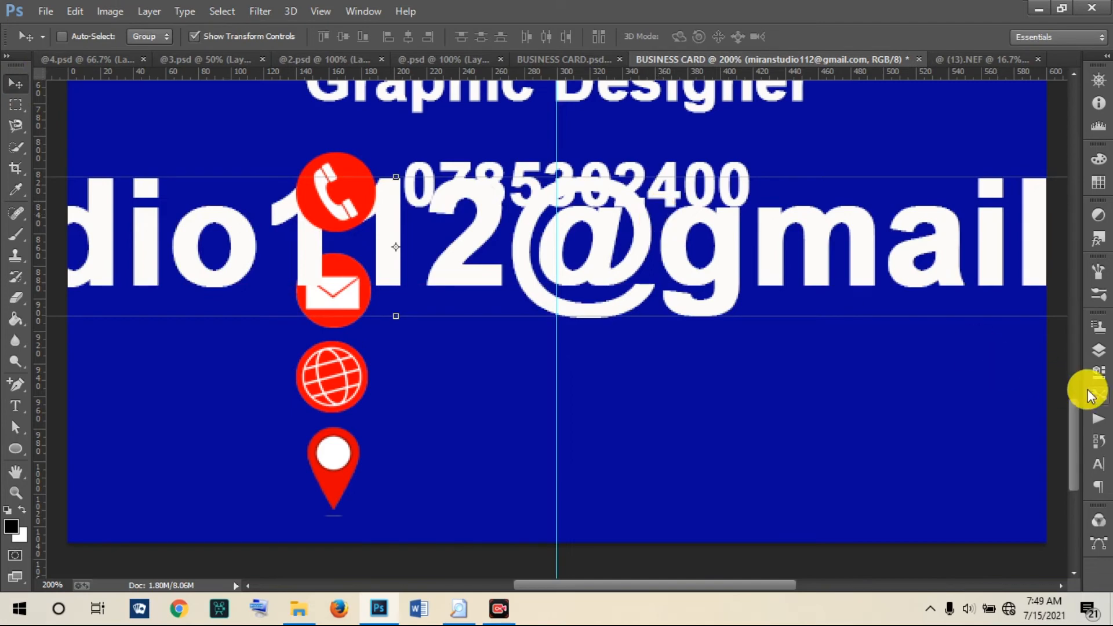
pyautogui.click(1096, 470)
pyautogui.click(926, 357)
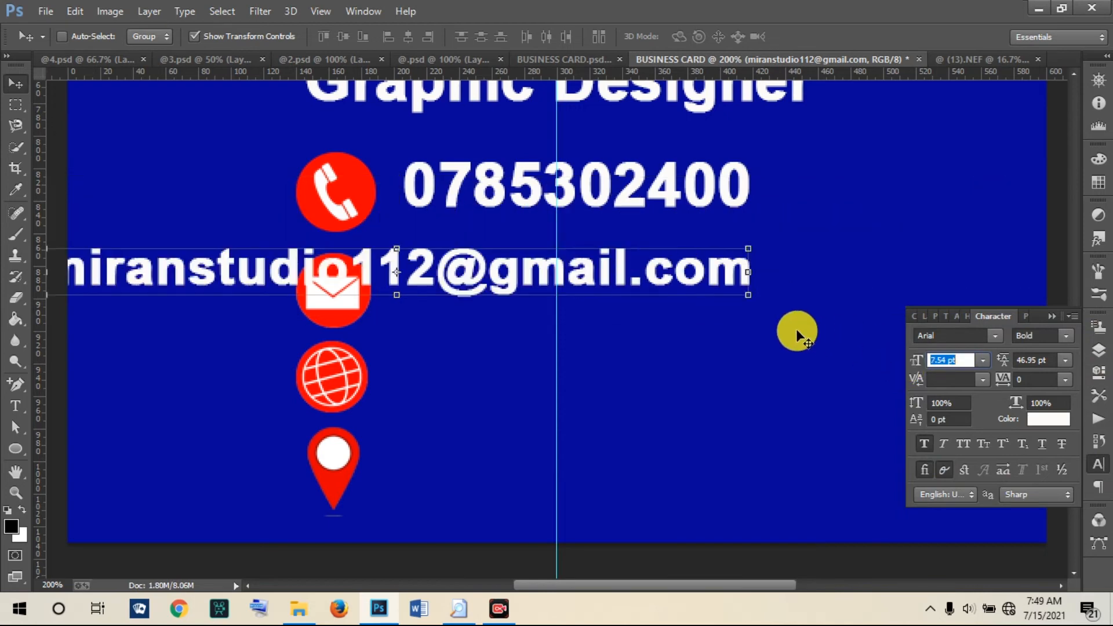
pyautogui.click(15, 87)
pyautogui.moveTo(168, 291); pyautogui.dragTo(495, 304)
pyautogui.moveTo(557, 586); pyautogui.dragTo(607, 586)
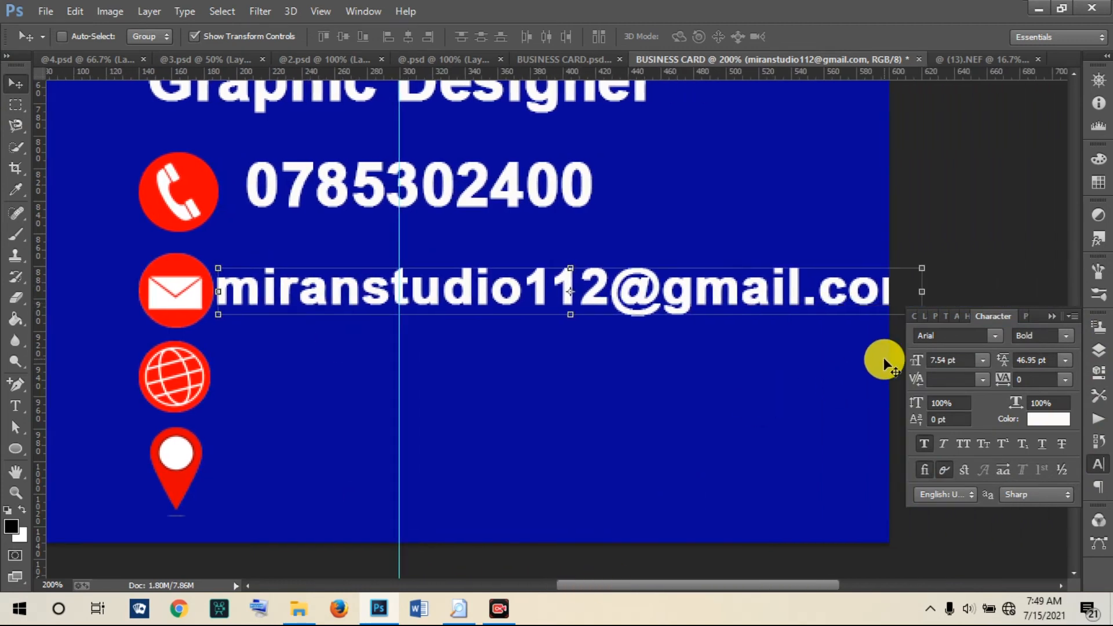
pyautogui.moveTo(912, 363); pyautogui.dragTo(911, 364)
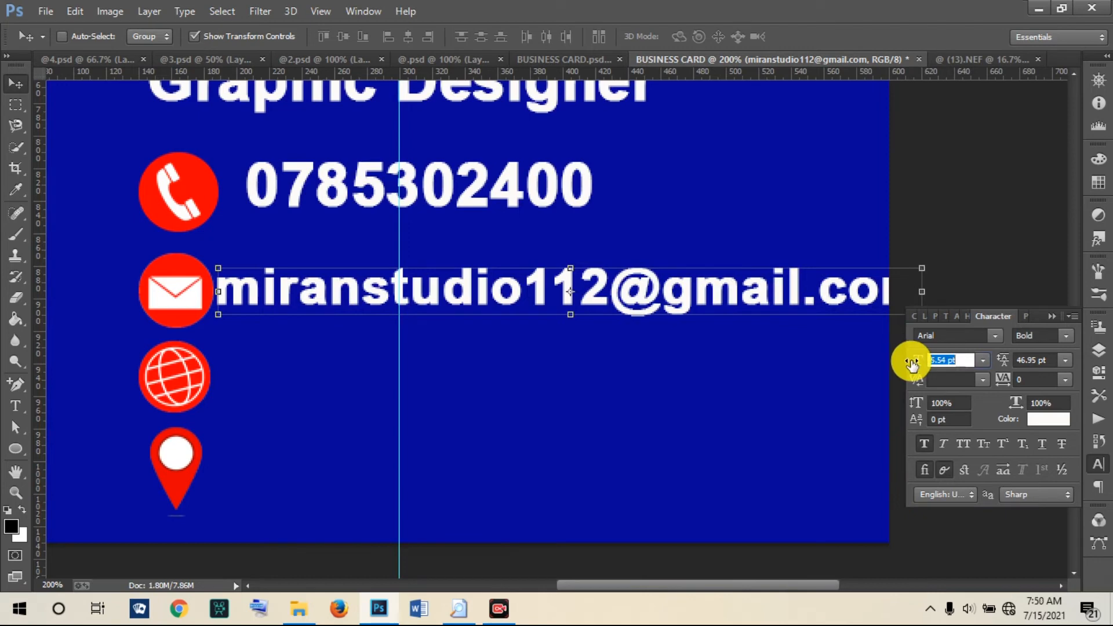
pyautogui.moveTo(425, 293); pyautogui.dragTo(343, 293)
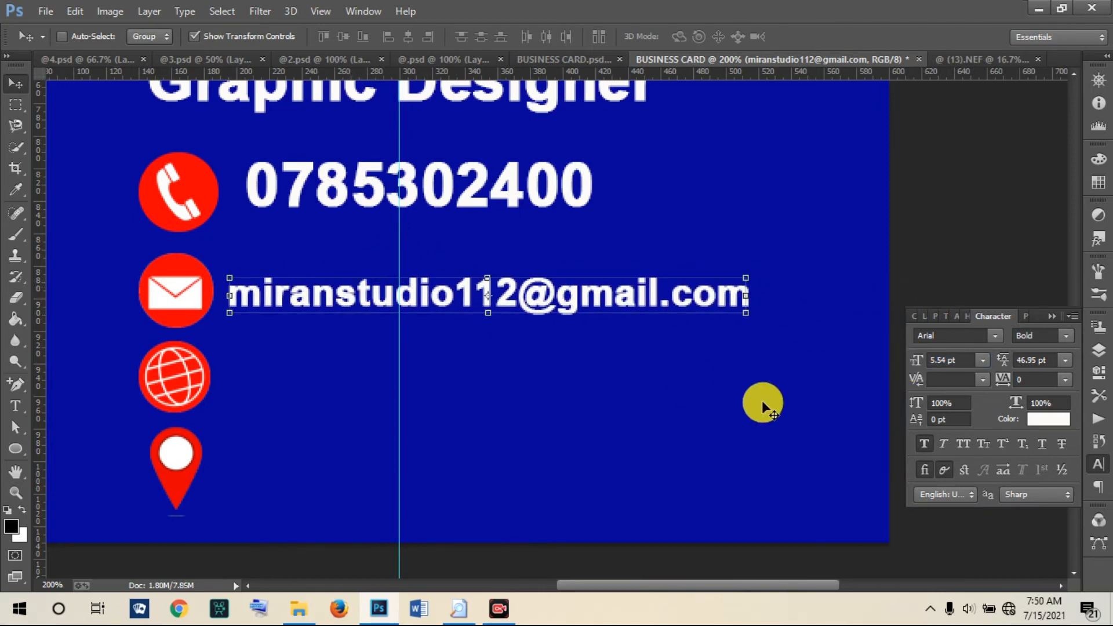
pyautogui.moveTo(913, 364); pyautogui.dragTo(912, 363)
pyautogui.moveTo(312, 293); pyautogui.dragTo(334, 288)
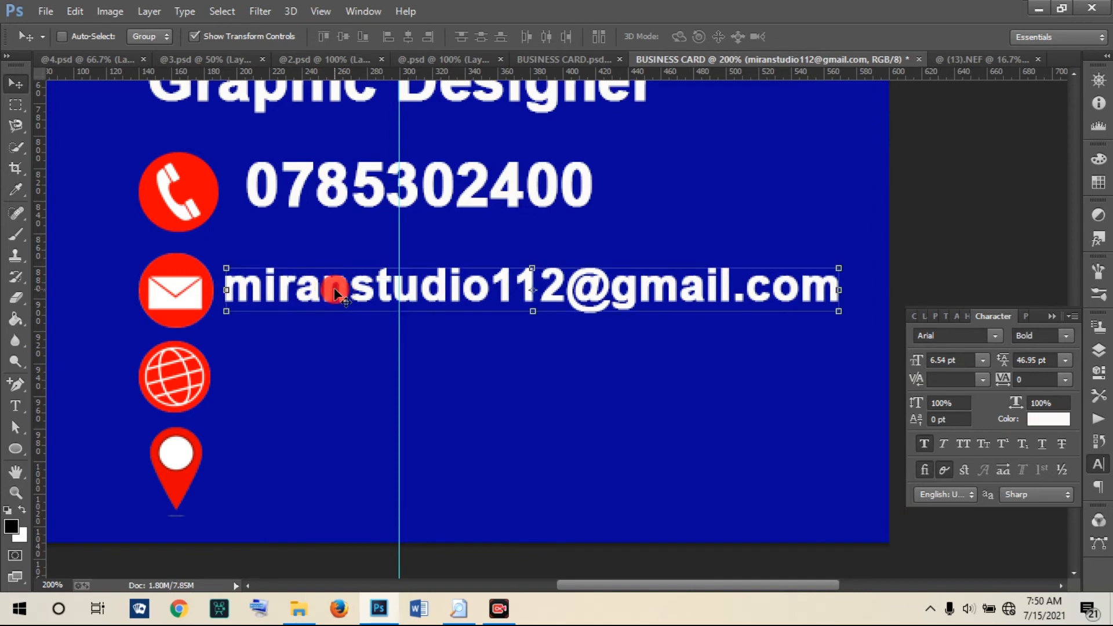
pyautogui.click(14, 404)
pyautogui.click(230, 387)
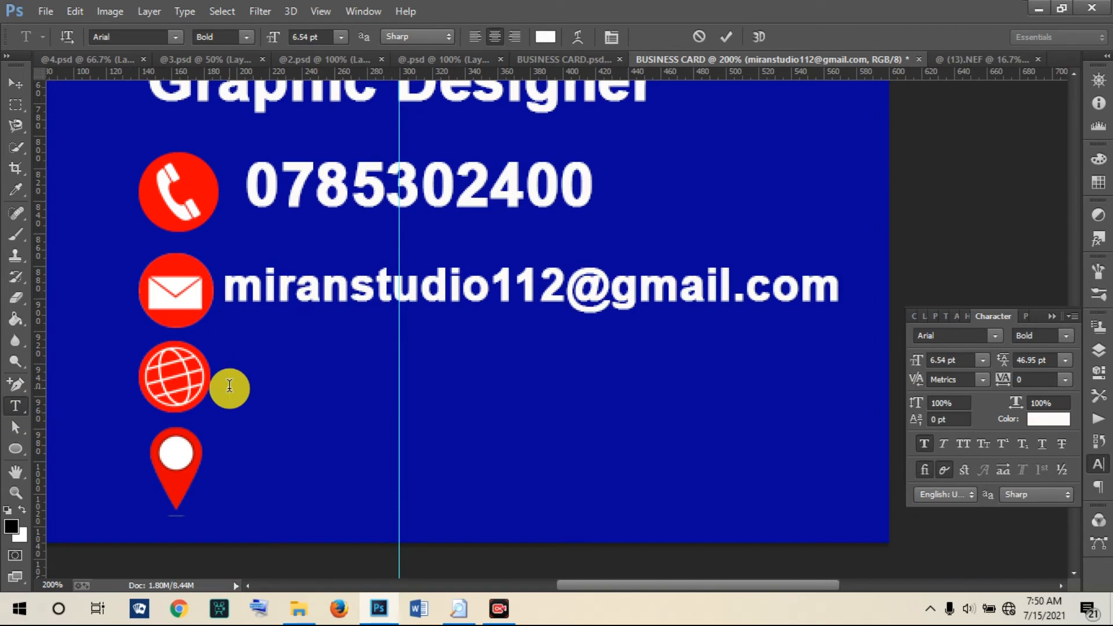
pyautogui.write('ww')
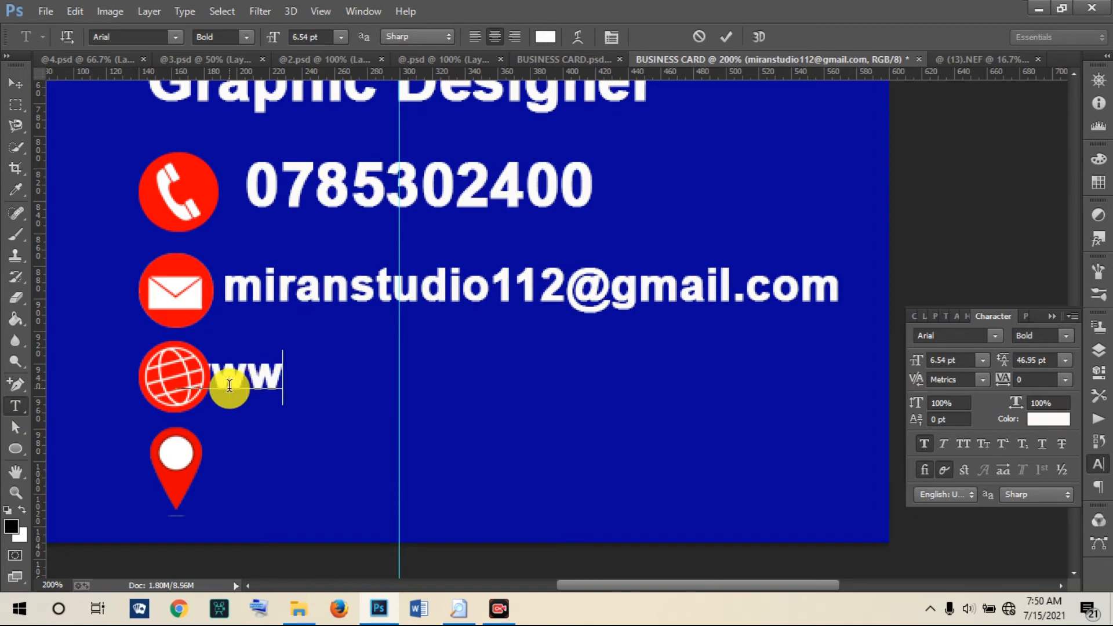
pyautogui.write('.we')
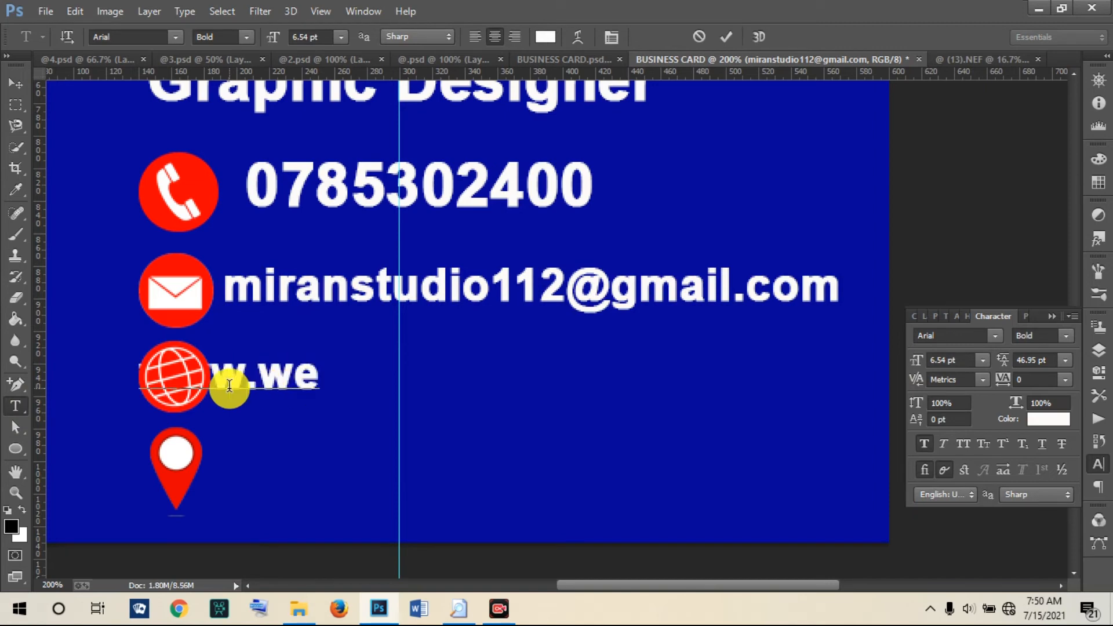
pyautogui.write('bsi')
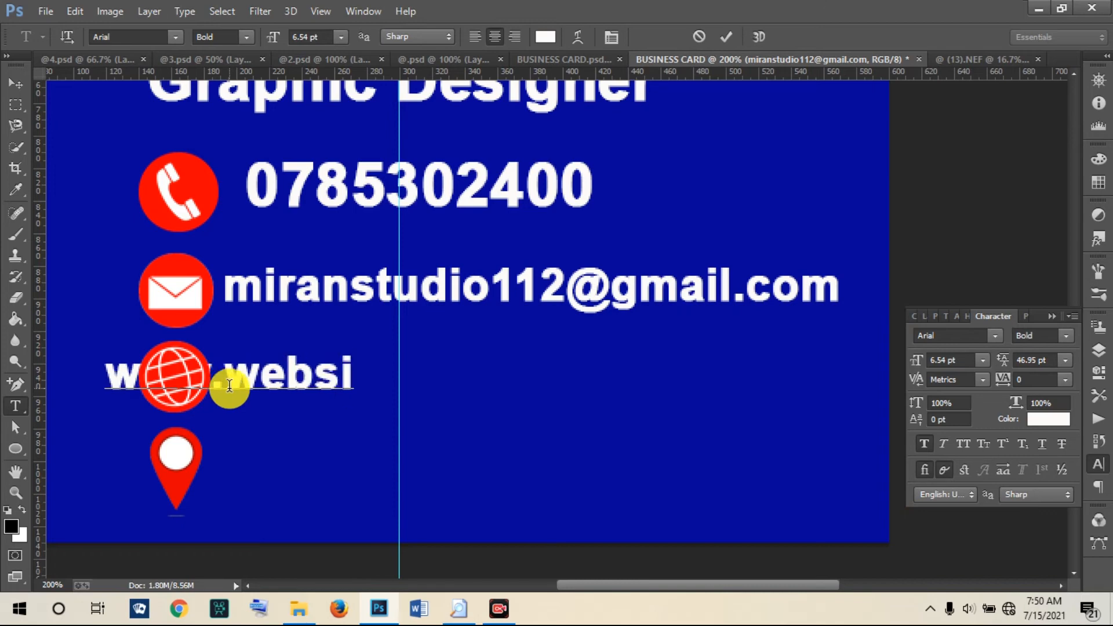
pyautogui.write('te.')
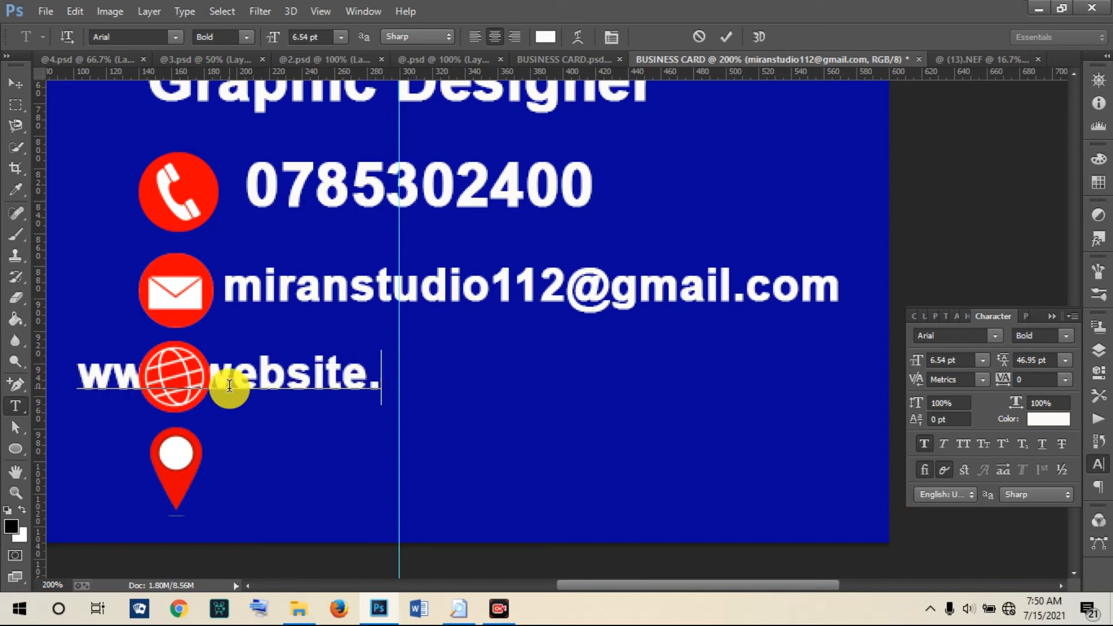
pyautogui.write('com')
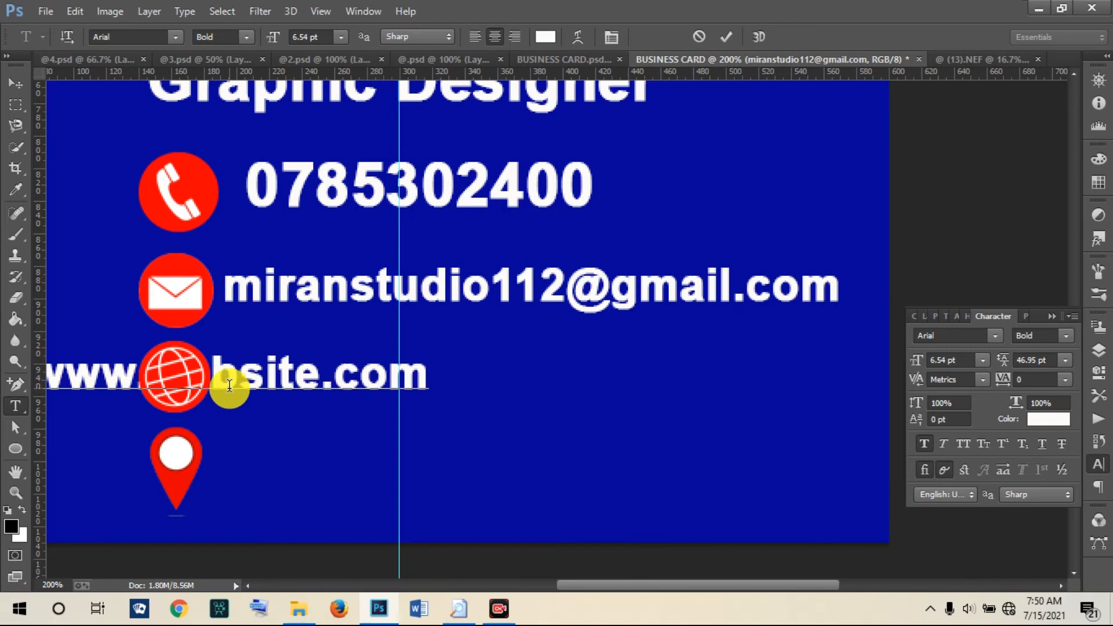
pyautogui.click(726, 36)
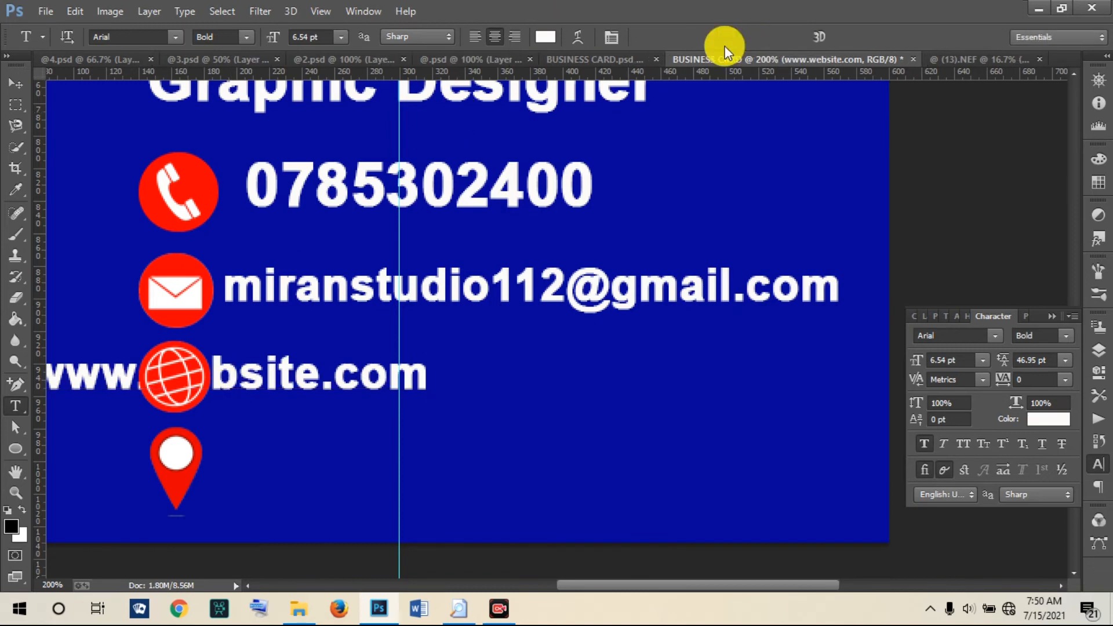
pyautogui.click(15, 83)
pyautogui.moveTo(272, 377); pyautogui.dragTo(457, 378)
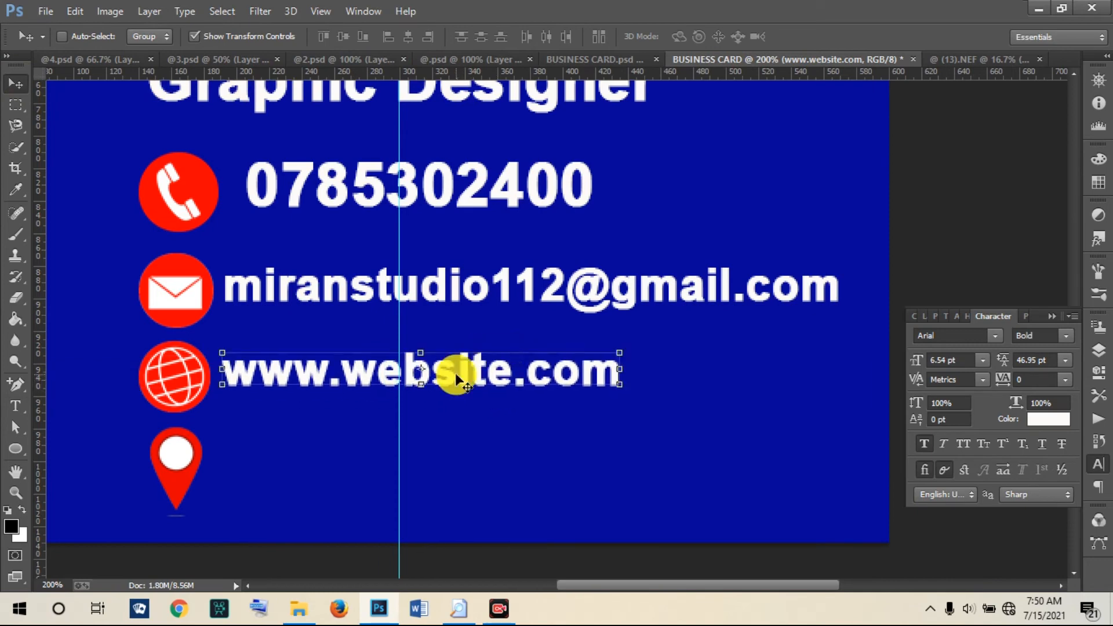
pyautogui.click(15, 408)
# Step: Add a 'Kigali - Rwanda' line beside the location pin, then zoom out to the whole card
pyautogui.click(220, 480)
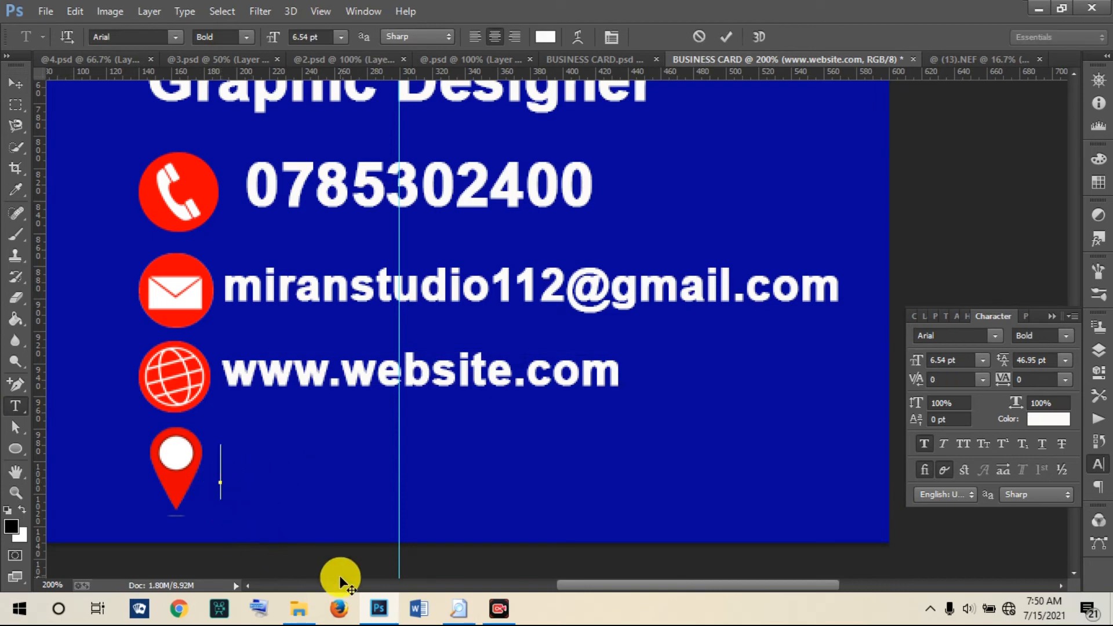
pyautogui.write('K')
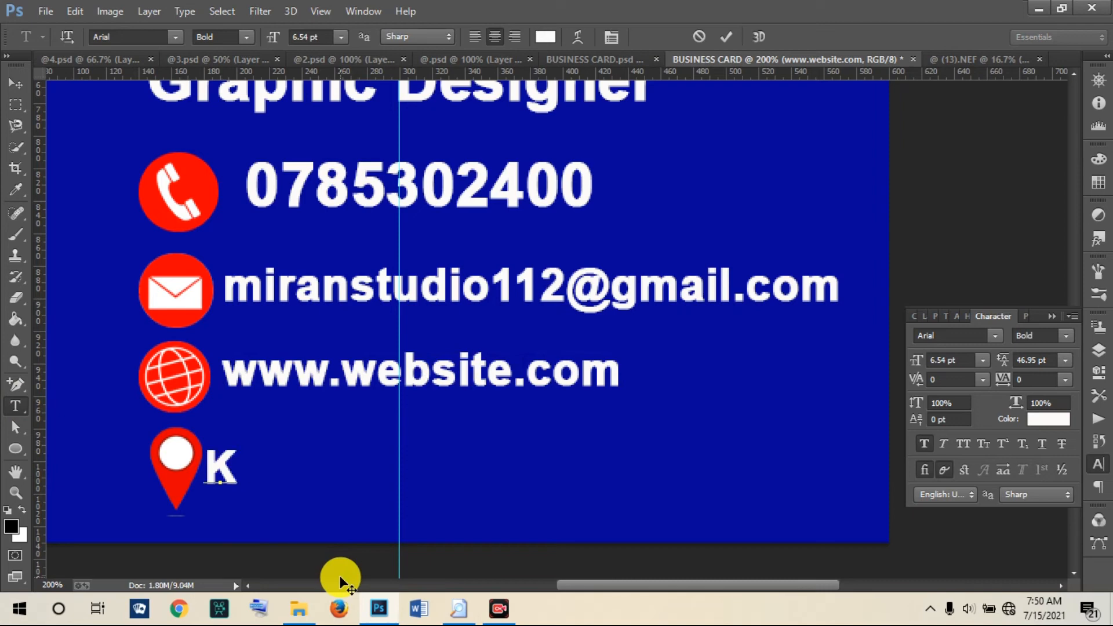
pyautogui.write('iga')
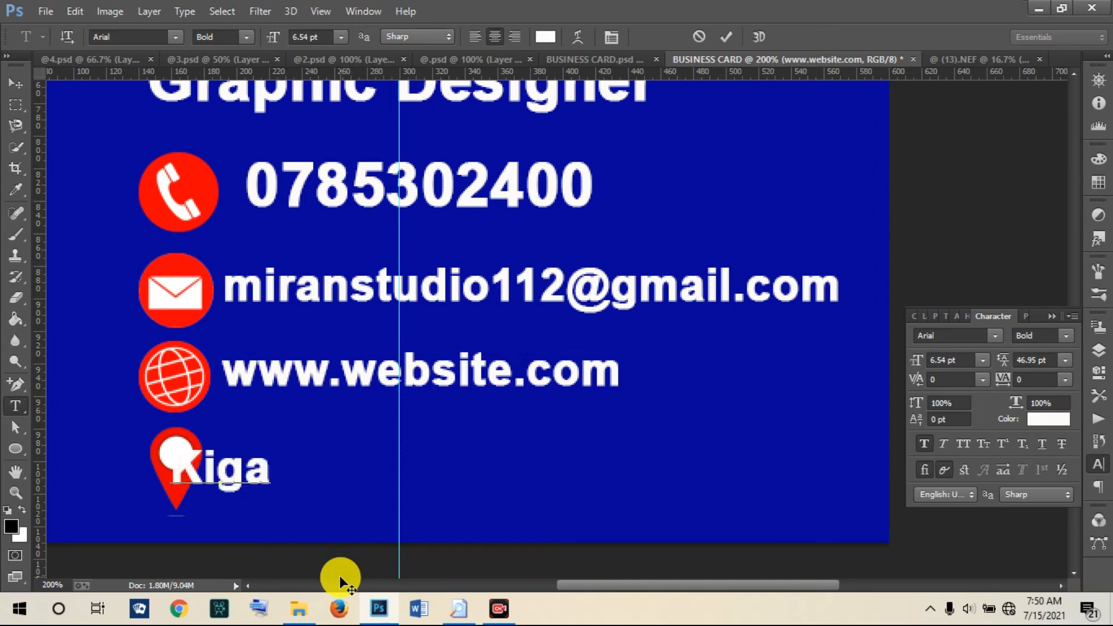
pyautogui.write('li - ')
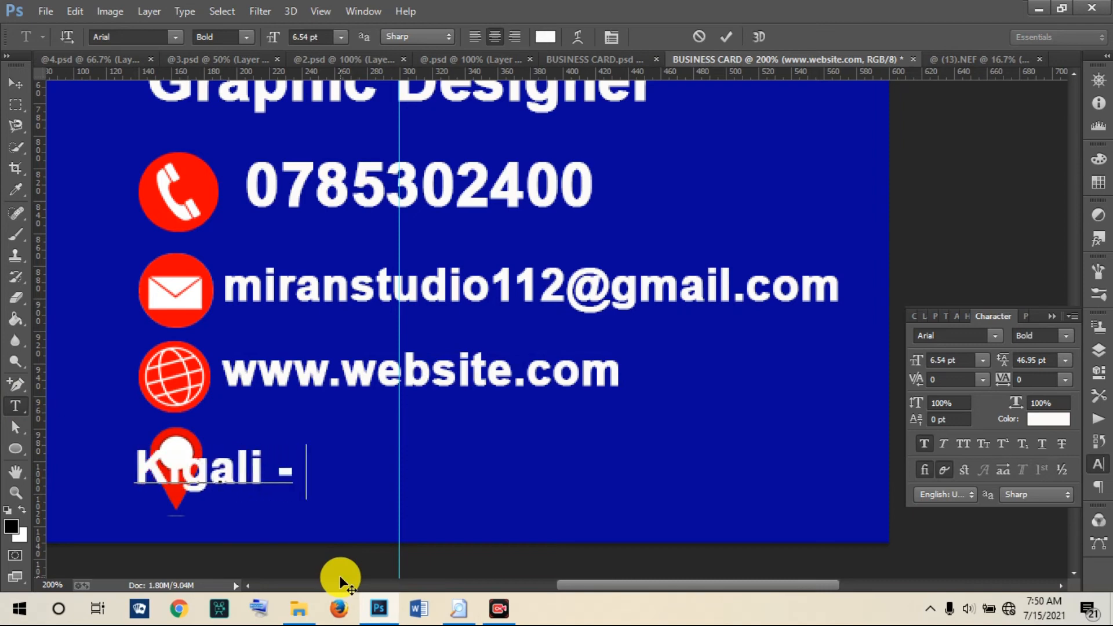
pyautogui.write('Rw')
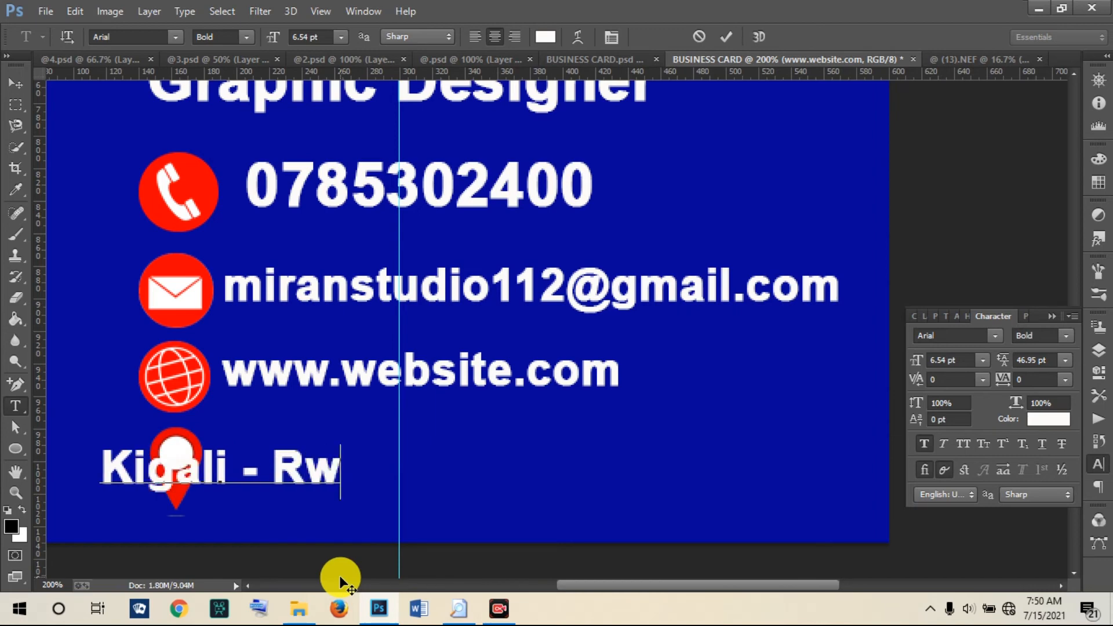
pyautogui.write('anda')
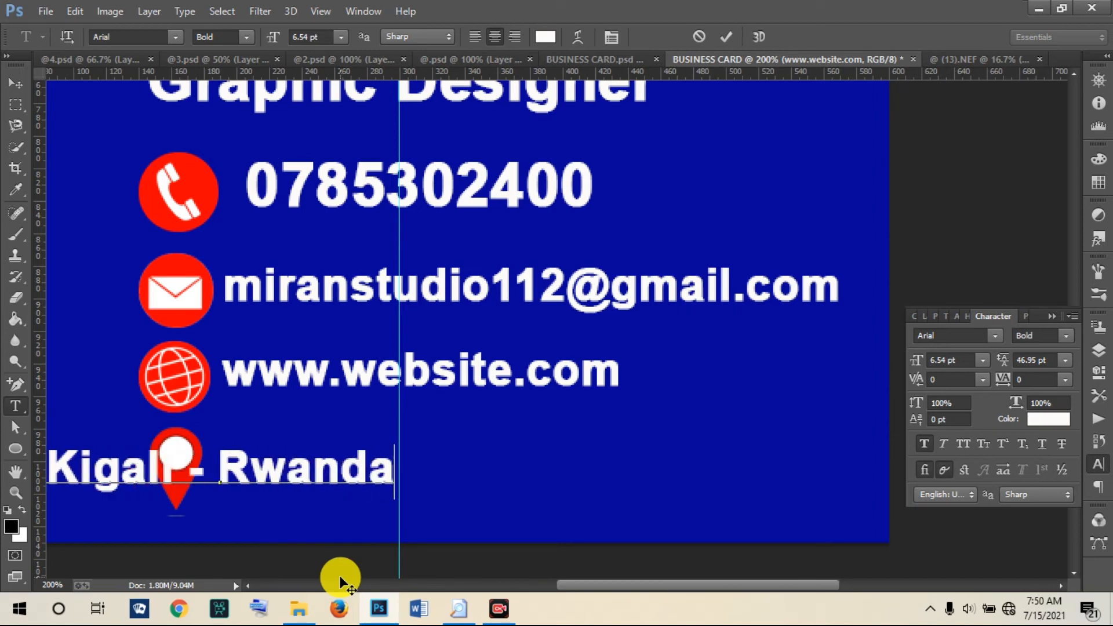
pyautogui.click(729, 36)
pyautogui.click(16, 87)
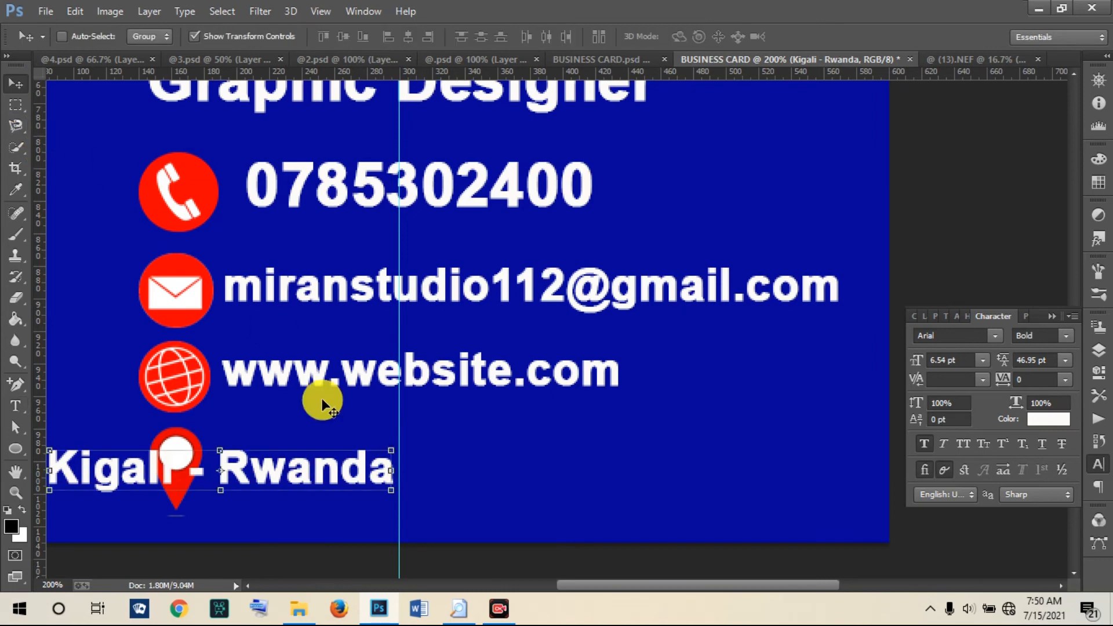
pyautogui.moveTo(283, 454); pyautogui.dragTo(456, 476)
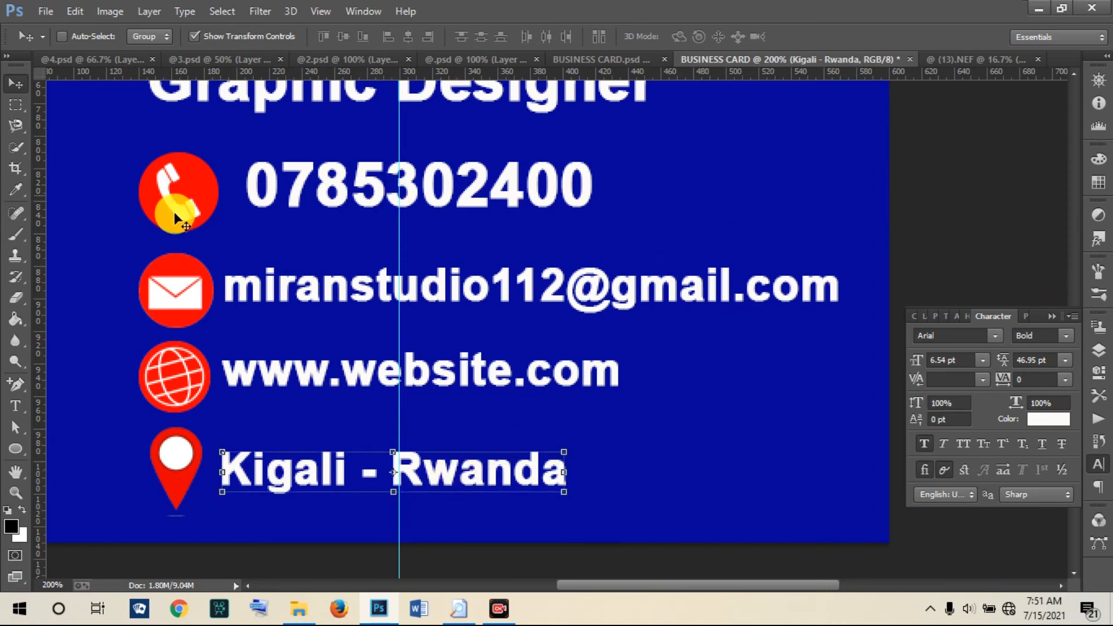
pyautogui.click(13, 495)
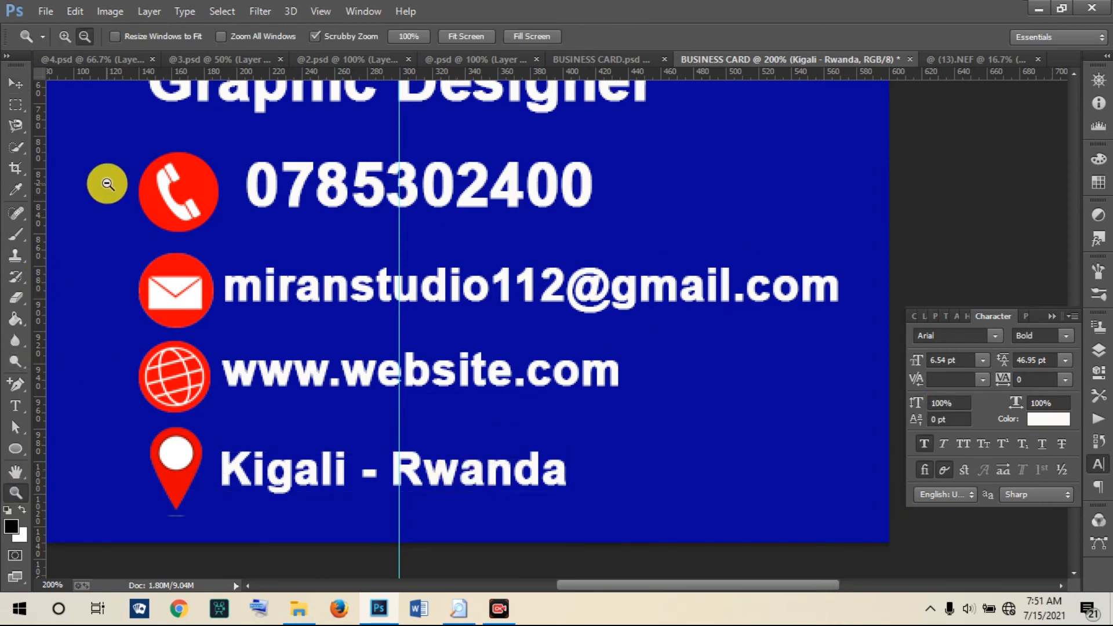
pyautogui.click(242, 165)
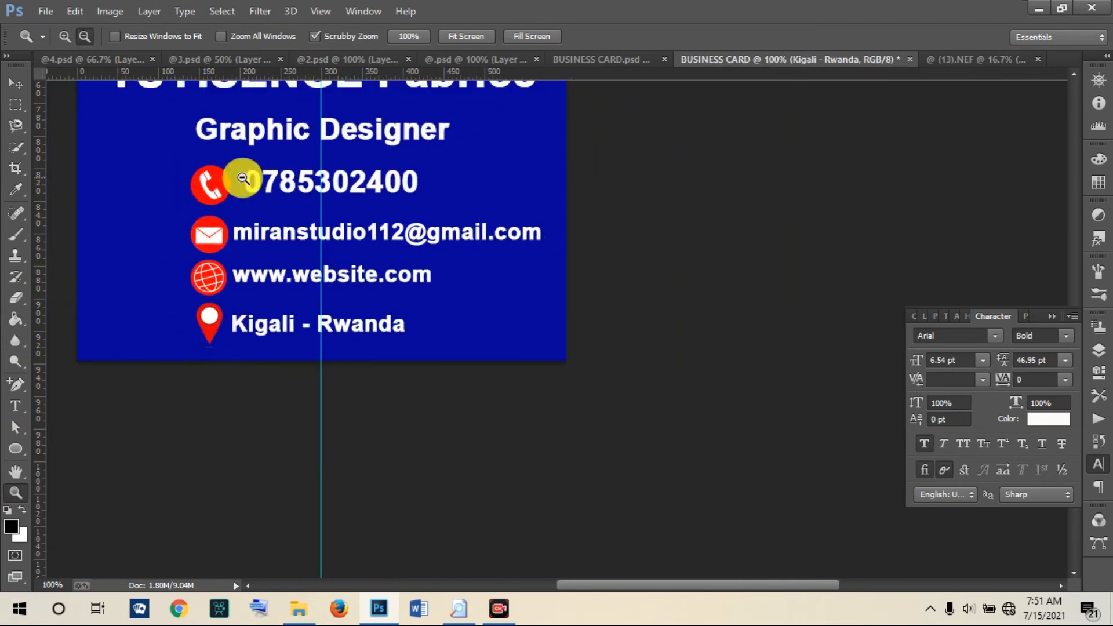
pyautogui.click(194, 75)
pyautogui.click(183, 114)
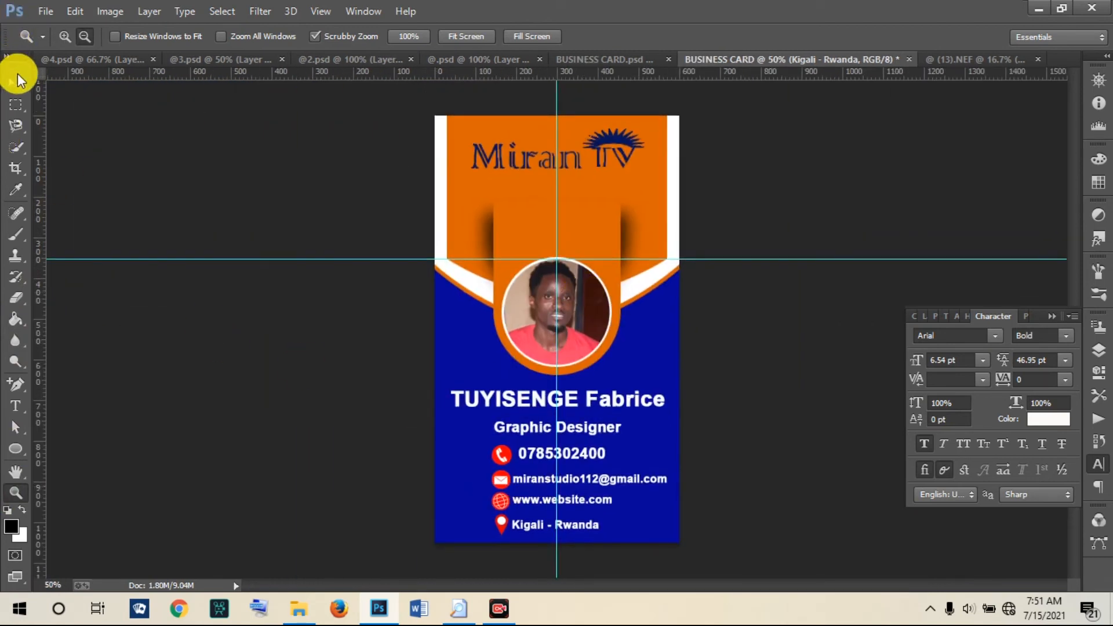
# Step: Show the Layers panel and nudge the name and Graphic Designer title slightly upward
pyautogui.click(17, 80)
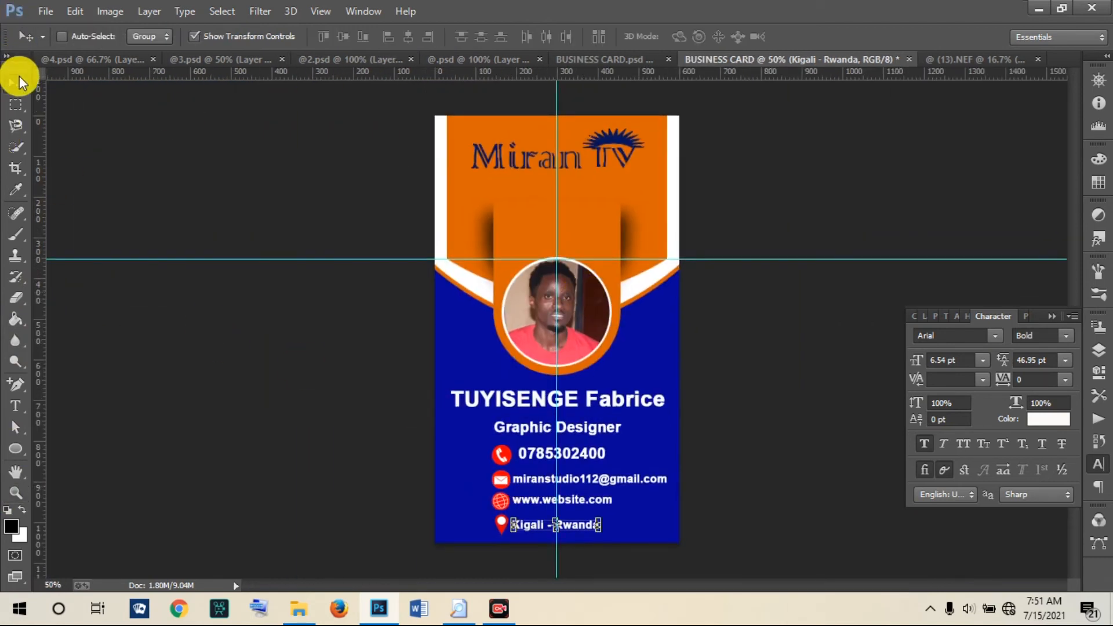
pyautogui.click(1099, 350)
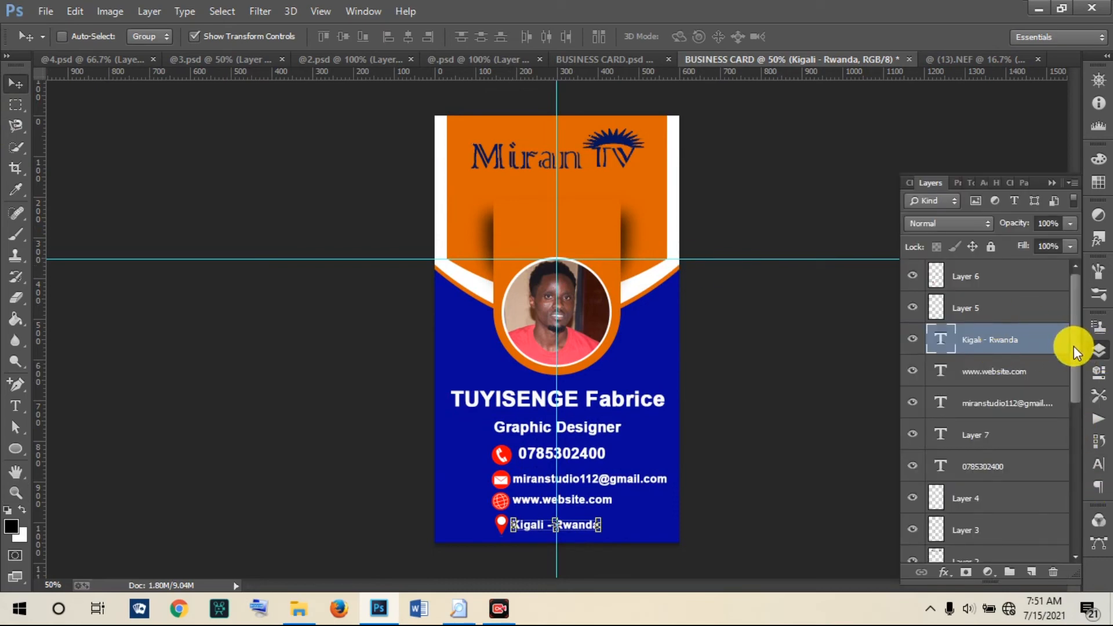
pyautogui.moveTo(1074, 336)
pyautogui.mouseDown()
pyautogui.moveTo(1081, 395)
pyautogui.moveTo(1063, 325)
pyautogui.mouseUp()
pyautogui.rightClick(516, 402)
pyautogui.click(522, 408)
pyautogui.moveTo(518, 404); pyautogui.dragTo(518, 395)
pyautogui.rightClick(534, 430)
pyautogui.click(545, 438)
pyautogui.moveTo(530, 427); pyautogui.dragTo(531, 418)
pyautogui.click(531, 419)
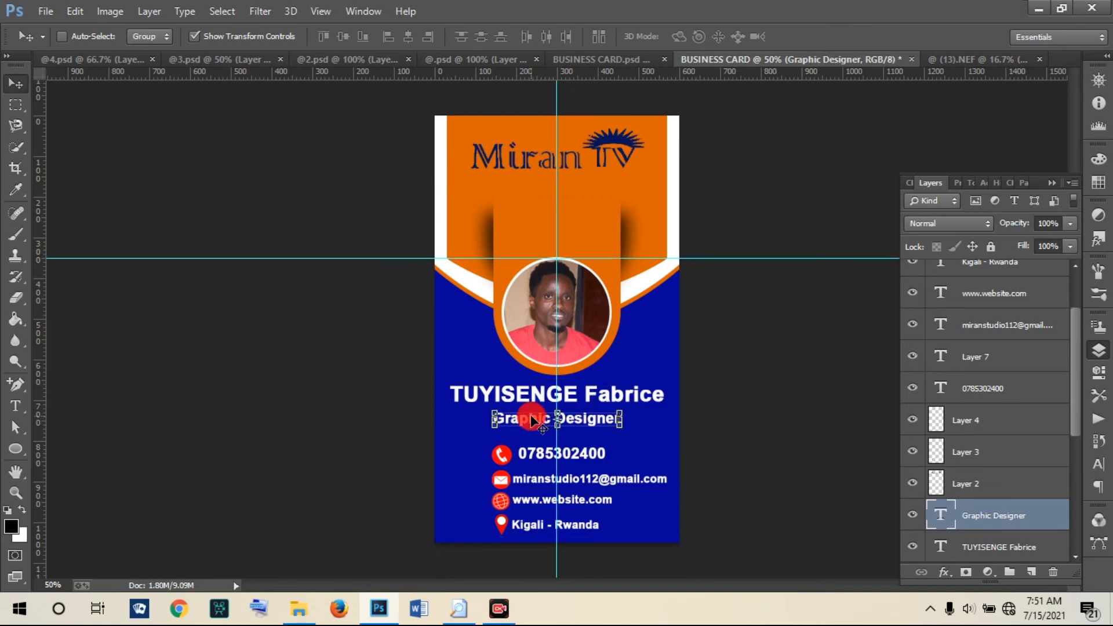
# Step: Select the e-mail and website text layers in the Layers panel
pyautogui.click(980, 328)
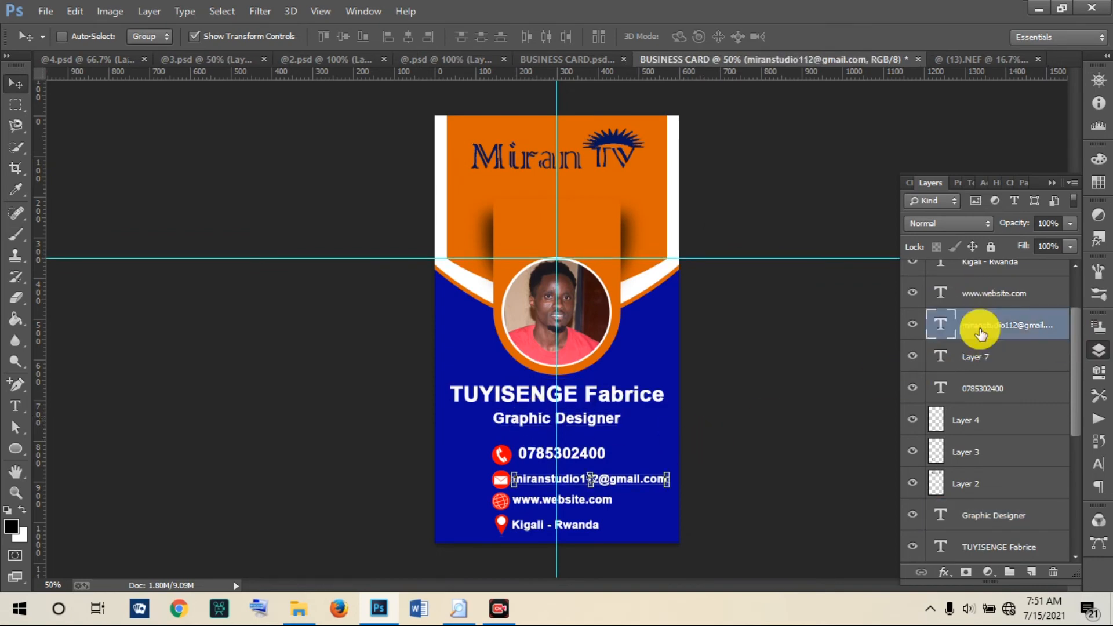
pyautogui.moveTo(1074, 352); pyautogui.dragTo(1070, 304)
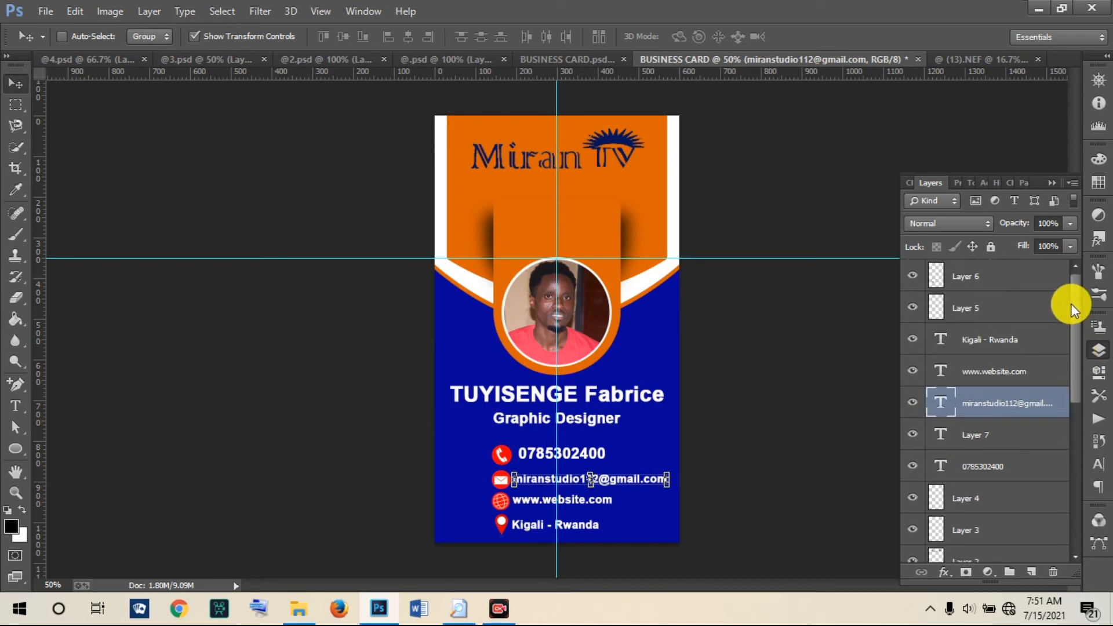
pyautogui.keyDown('shift'); pyautogui.click(994, 367); pyautogui.keyUp('shift')
# Step: Add the Kigali - Rwanda, phone number and icon layers (Layers 3–6) to the selection
pyautogui.keyDown('shift'); pyautogui.click(980, 347); pyautogui.keyUp('shift')
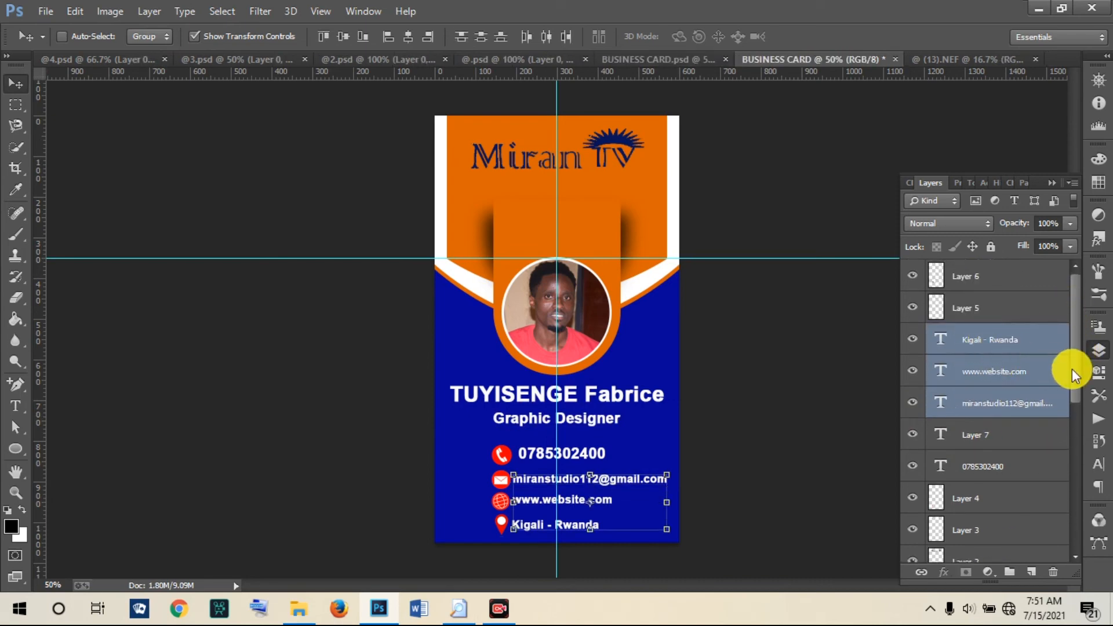
pyautogui.keyDown('shift'); pyautogui.click(975, 306); pyautogui.keyUp('shift')
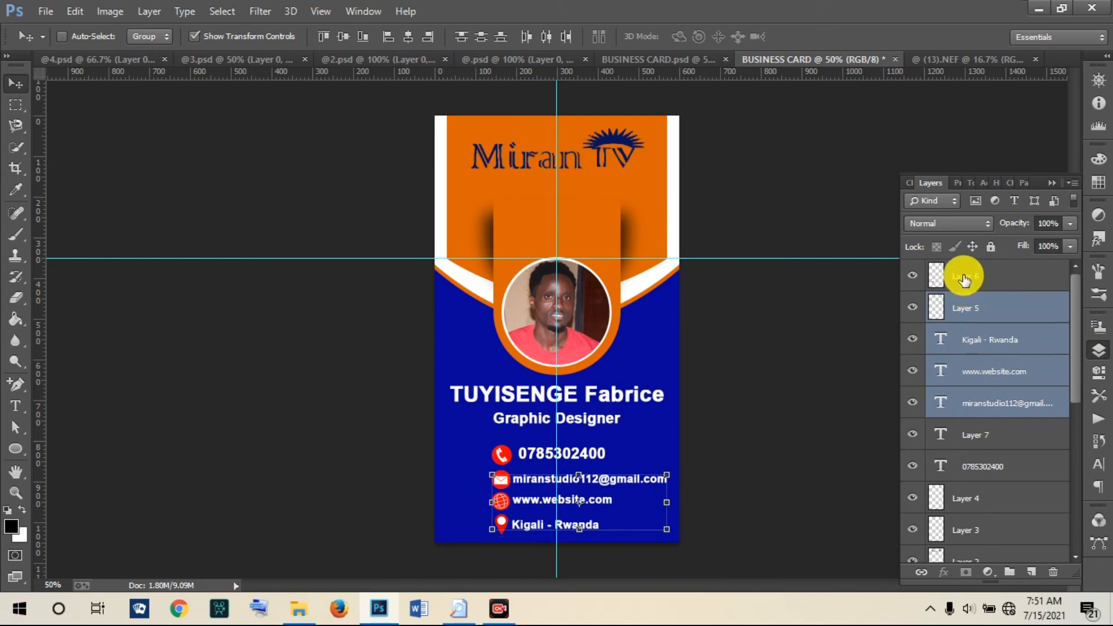
pyautogui.keyDown('shift'); pyautogui.click(963, 283); pyautogui.keyUp('shift')
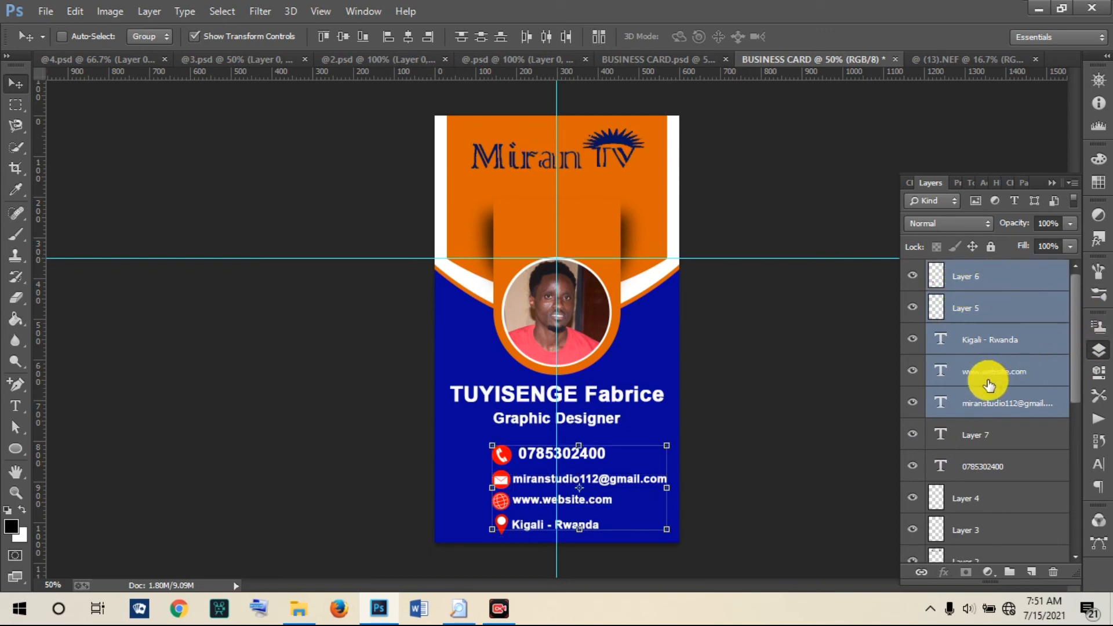
pyautogui.keyDown('ctrl'); pyautogui.click(972, 470); pyautogui.keyUp('ctrl')
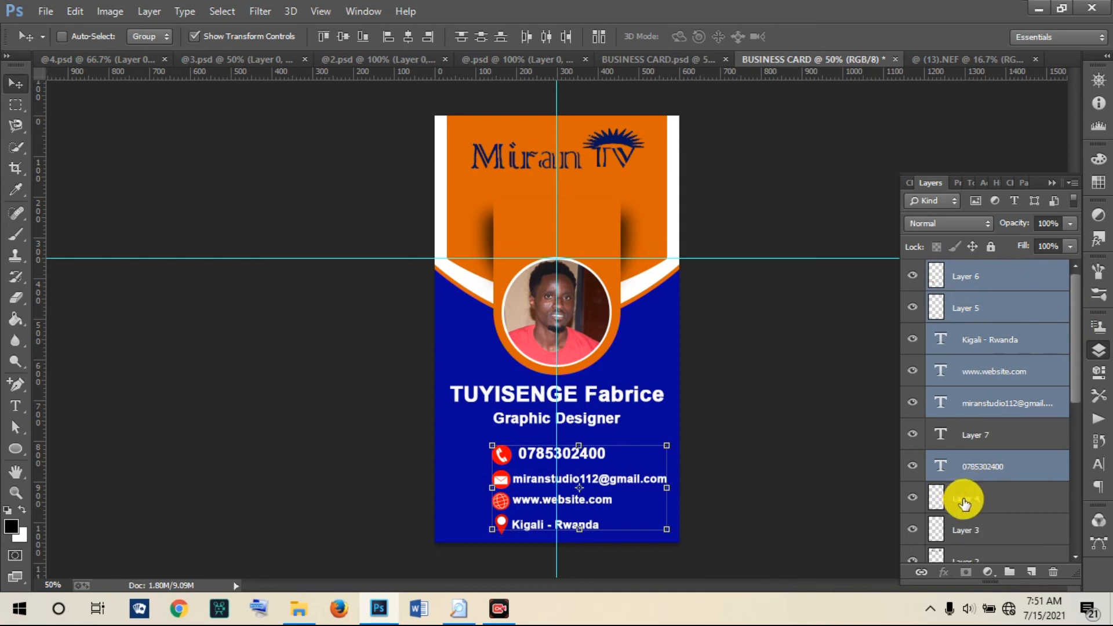
pyautogui.keyDown('ctrl'); pyautogui.click(965, 500); pyautogui.keyUp('ctrl')
pyautogui.keyDown('ctrl'); pyautogui.click(964, 526); pyautogui.keyUp('ctrl')
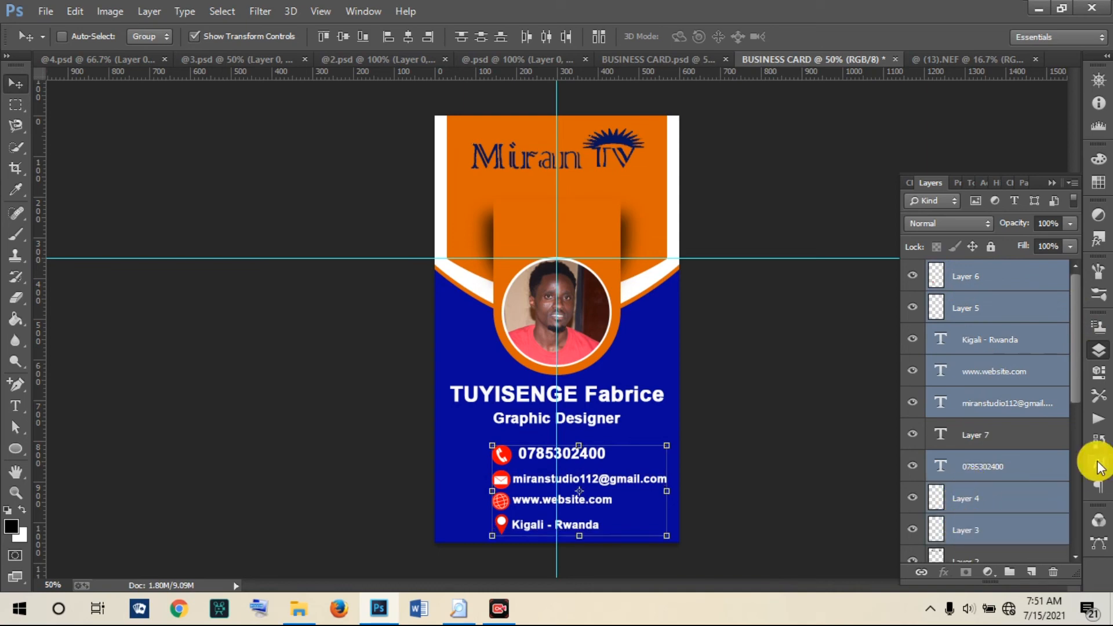
pyautogui.moveTo(1074, 371); pyautogui.dragTo(1074, 420)
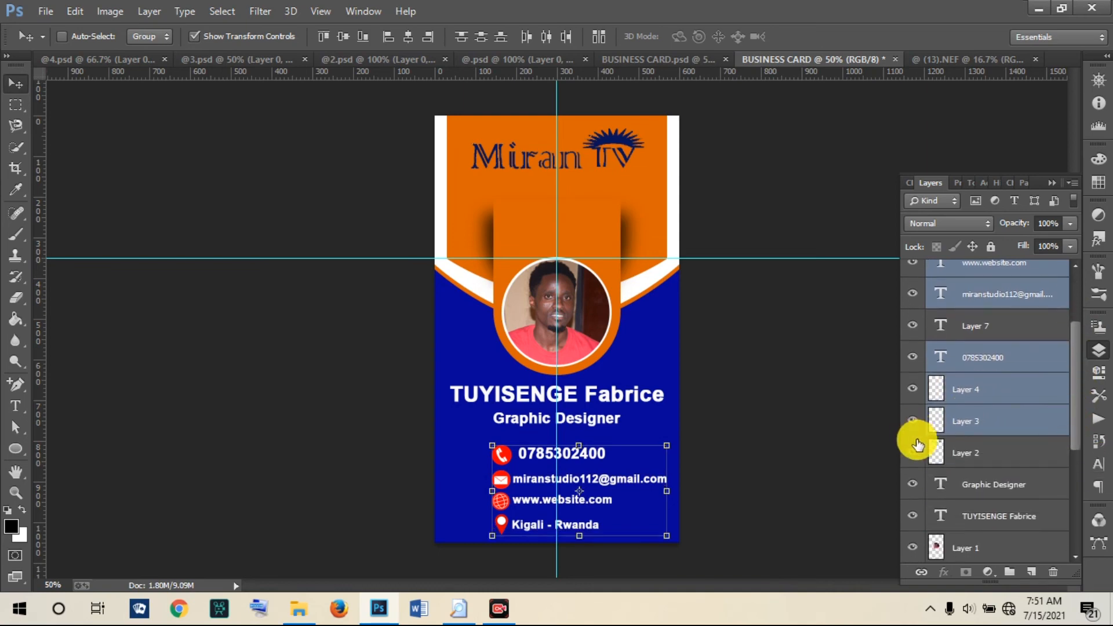
pyautogui.keyDown('ctrl'); pyautogui.click(963, 454); pyautogui.keyUp('ctrl')
pyautogui.keyDown('ctrl'); pyautogui.click(961, 454); pyautogui.keyUp('ctrl')
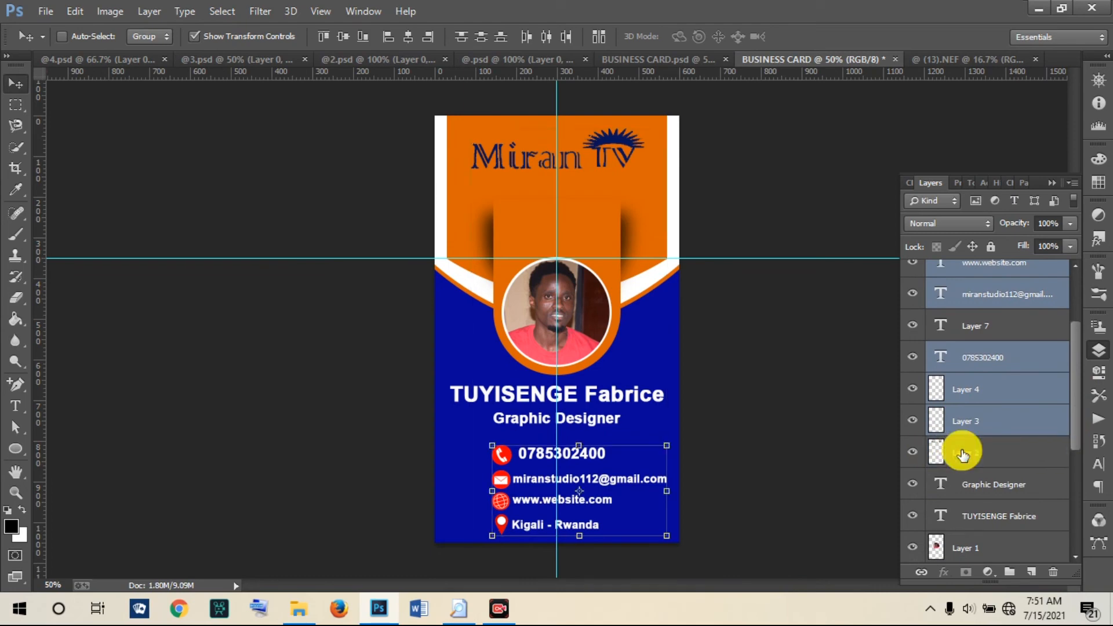
# Step: Scale the contact block to about 79%, move it lower, and compare with the reference design
pyautogui.moveTo(538, 458); pyautogui.dragTo(529, 455)
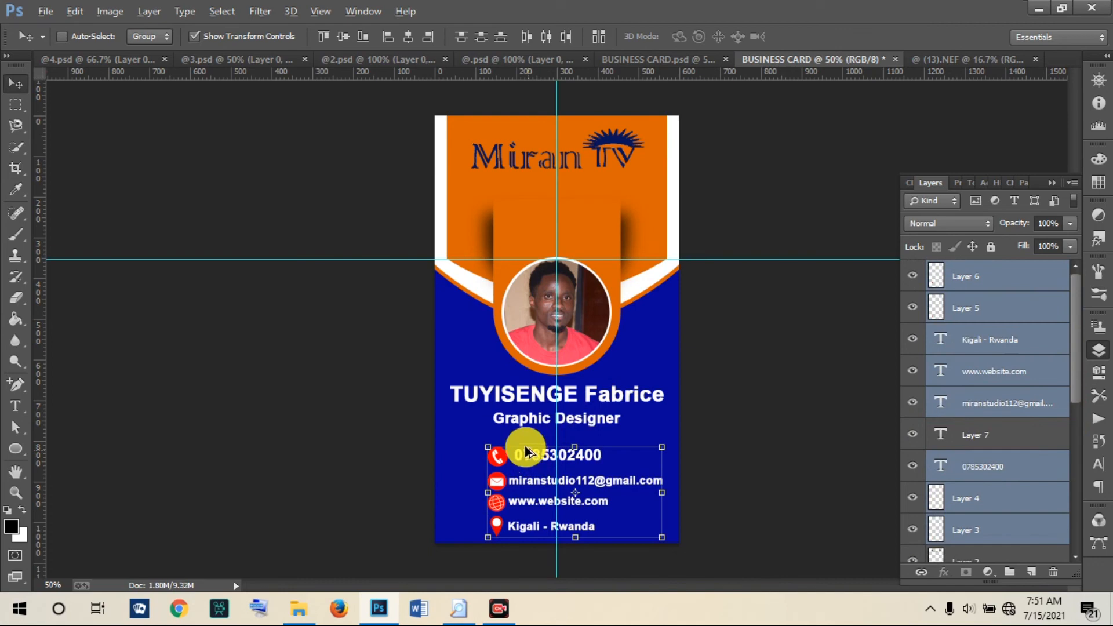
pyautogui.moveTo(488, 447); pyautogui.dragTo(521, 488)
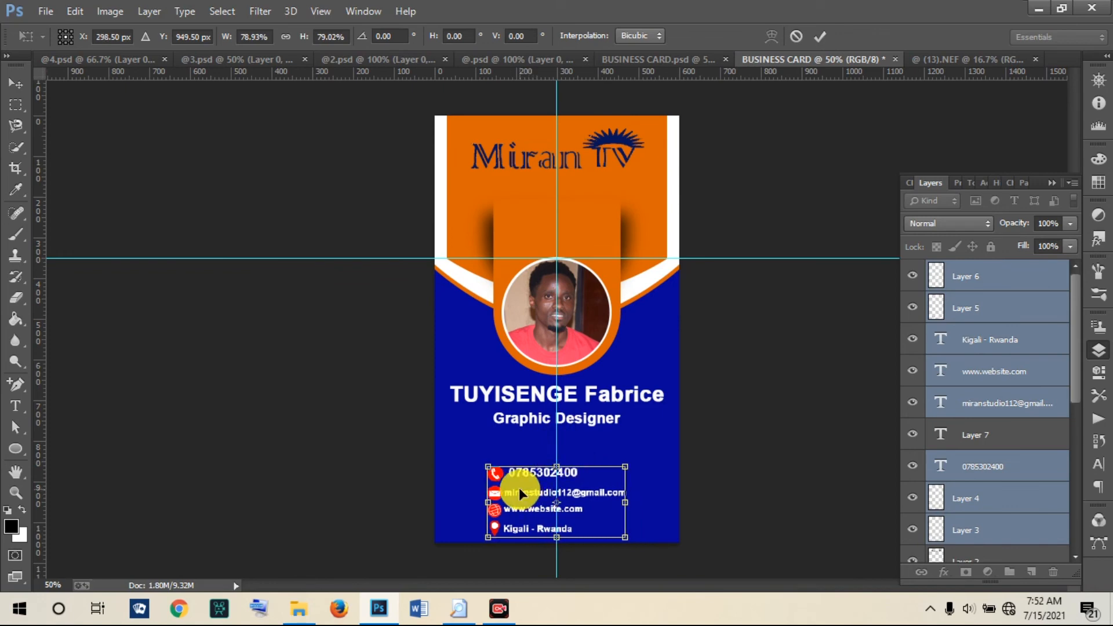
pyautogui.click(820, 37)
pyautogui.click(680, 57)
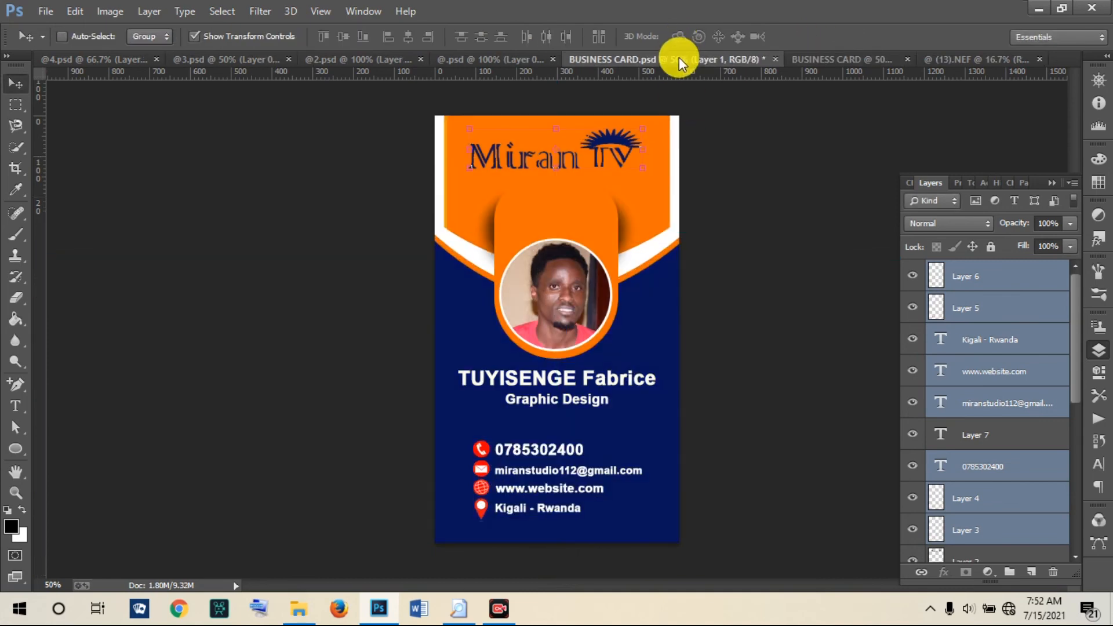
pyautogui.click(823, 57)
pyautogui.moveTo(1086, 335); pyautogui.dragTo(1082, 473)
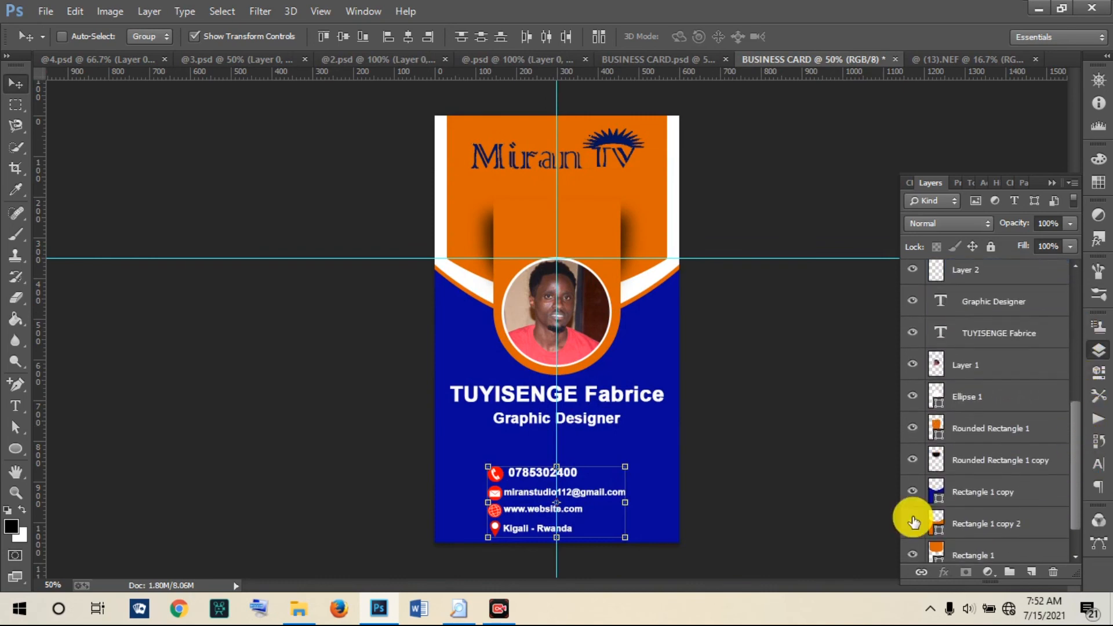
# Step: Change the Rectangle 1 copy fill from bright blue to dark navy #05055f
pyautogui.doubleClick(935, 504)
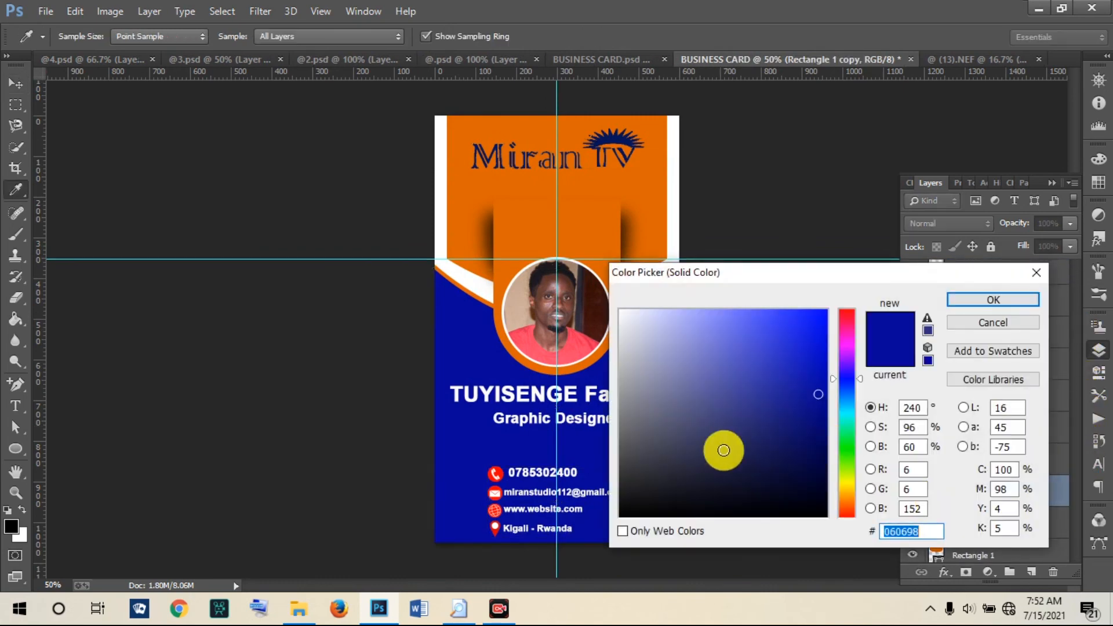
pyautogui.click(814, 430)
pyautogui.click(815, 439)
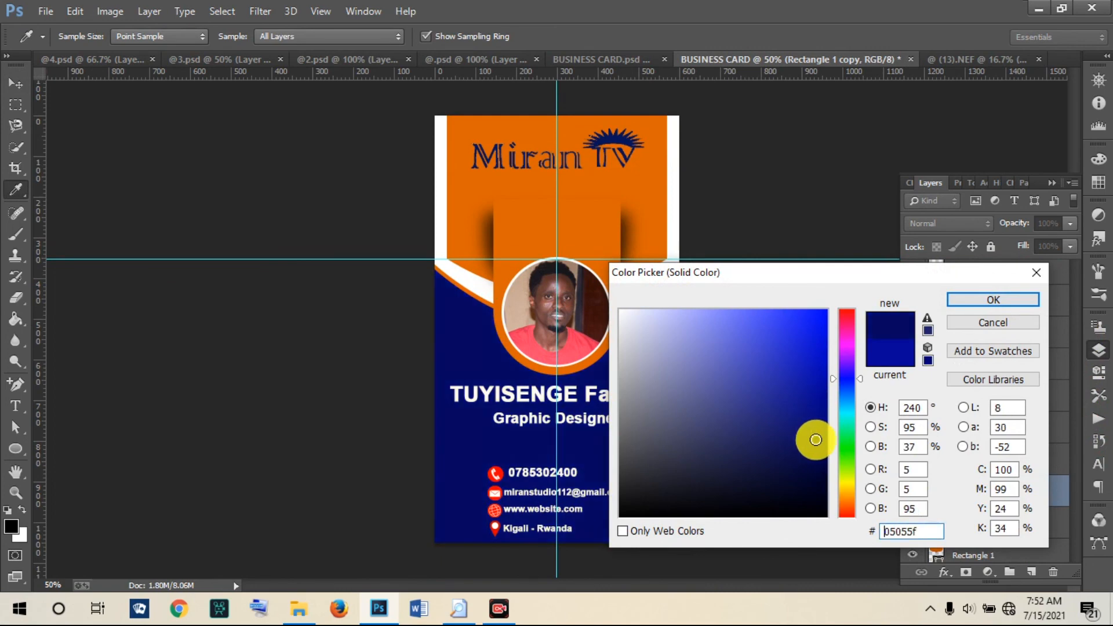
pyautogui.click(1023, 300)
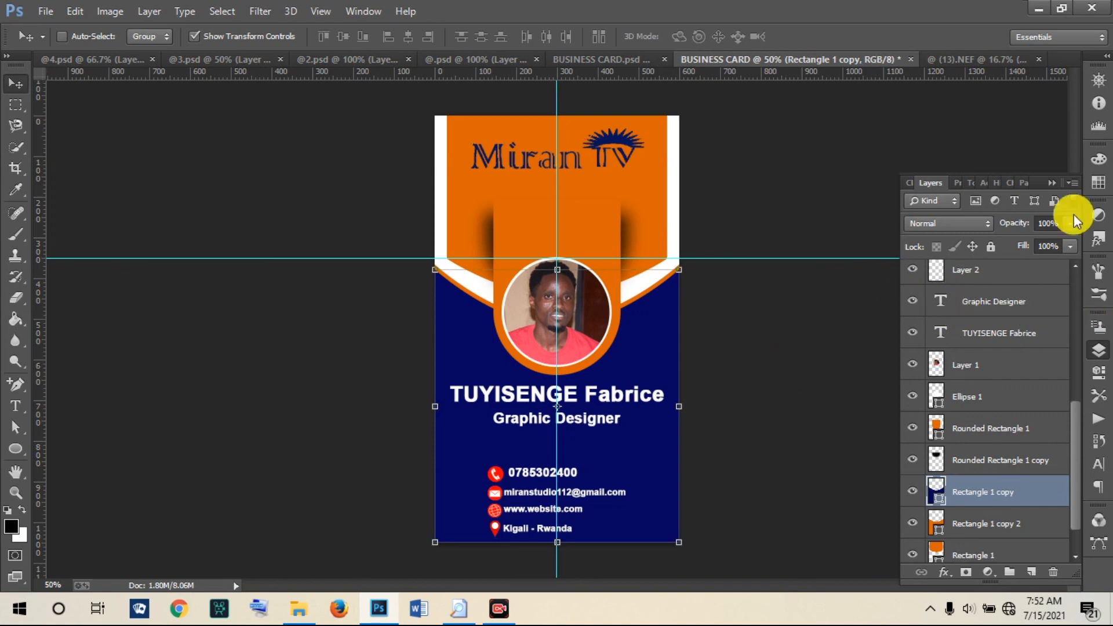
pyautogui.click(1054, 183)
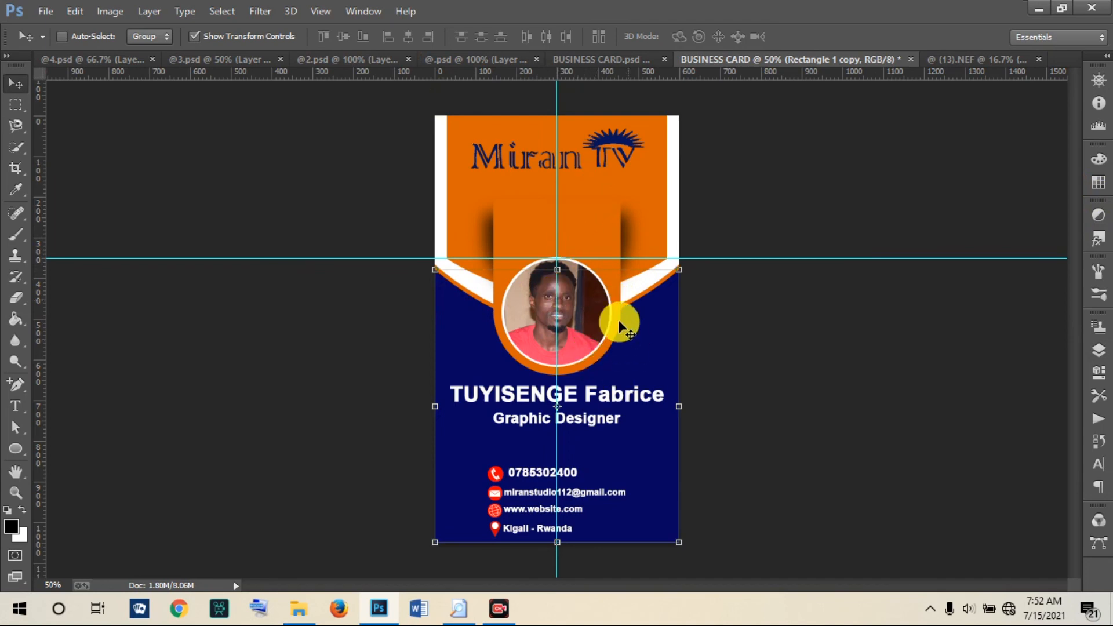
pyautogui.click(632, 58)
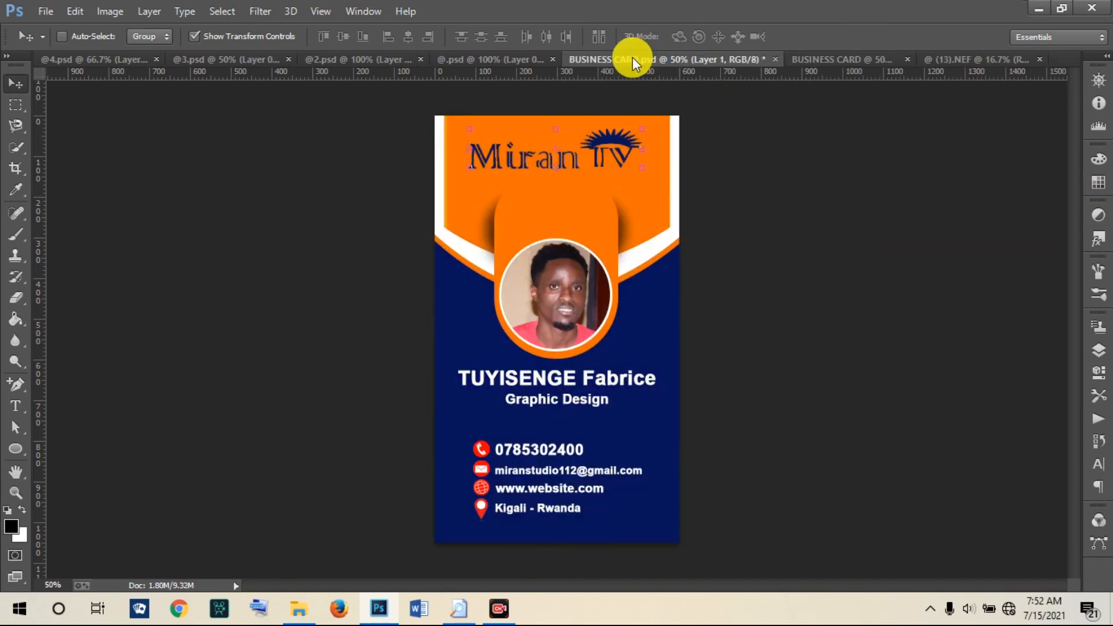
pyautogui.click(816, 57)
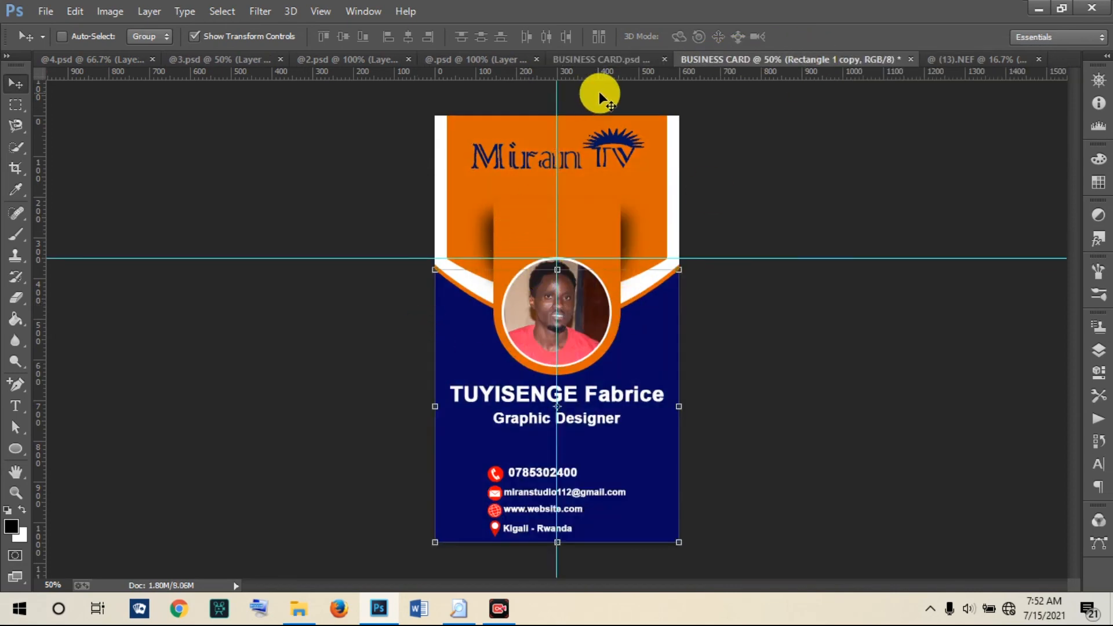
pyautogui.click(593, 58)
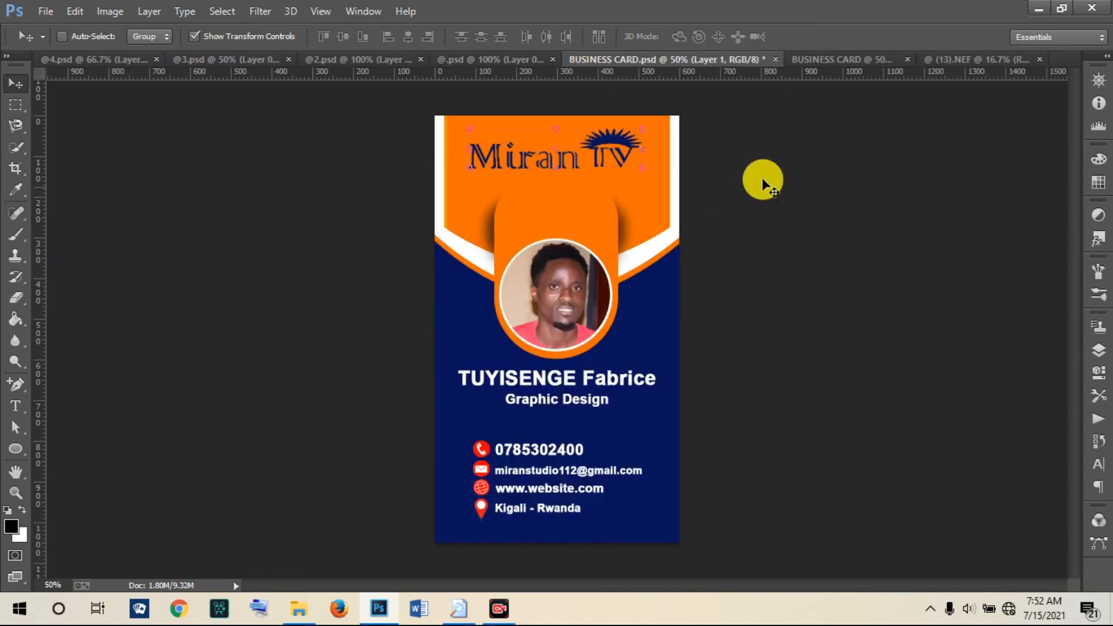
pyautogui.click(845, 55)
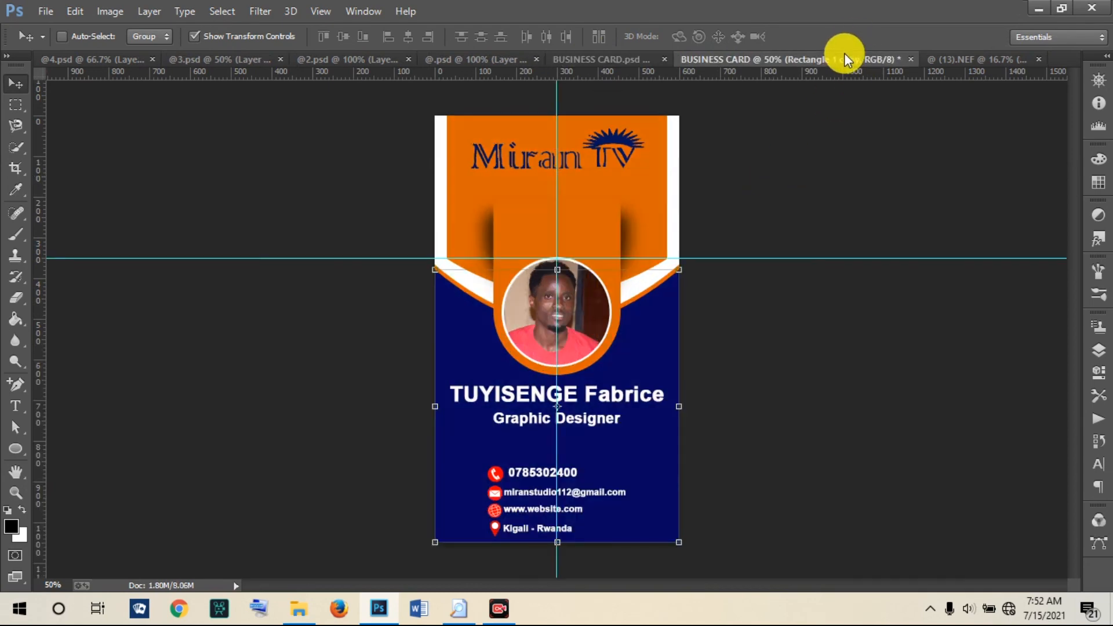
pyautogui.click(42, 16)
pyautogui.click(71, 42)
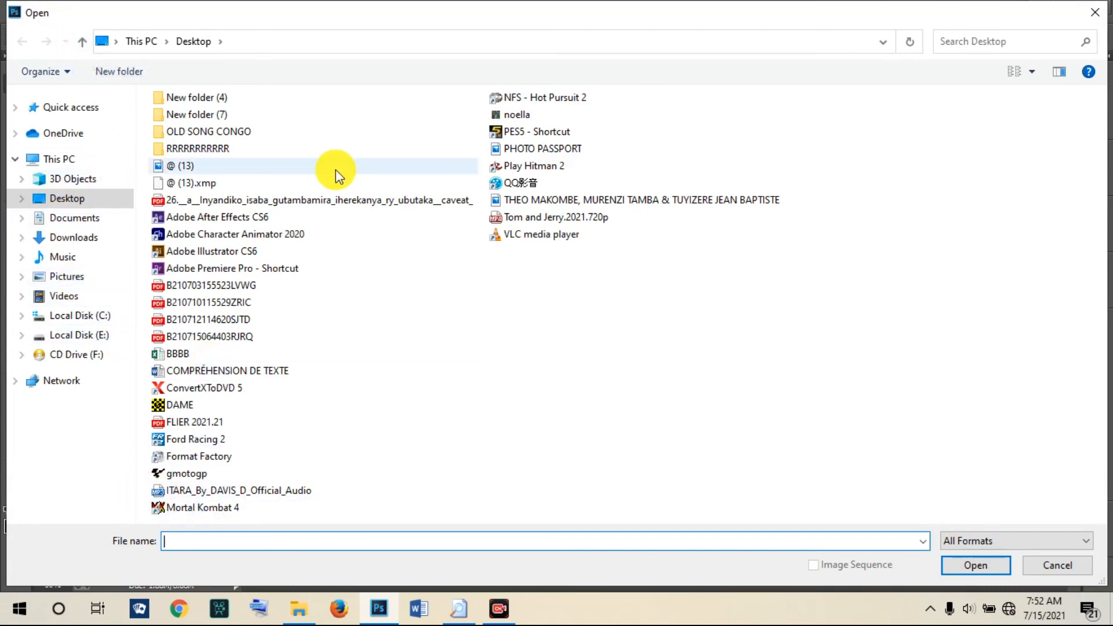
pyautogui.click(1095, 13)
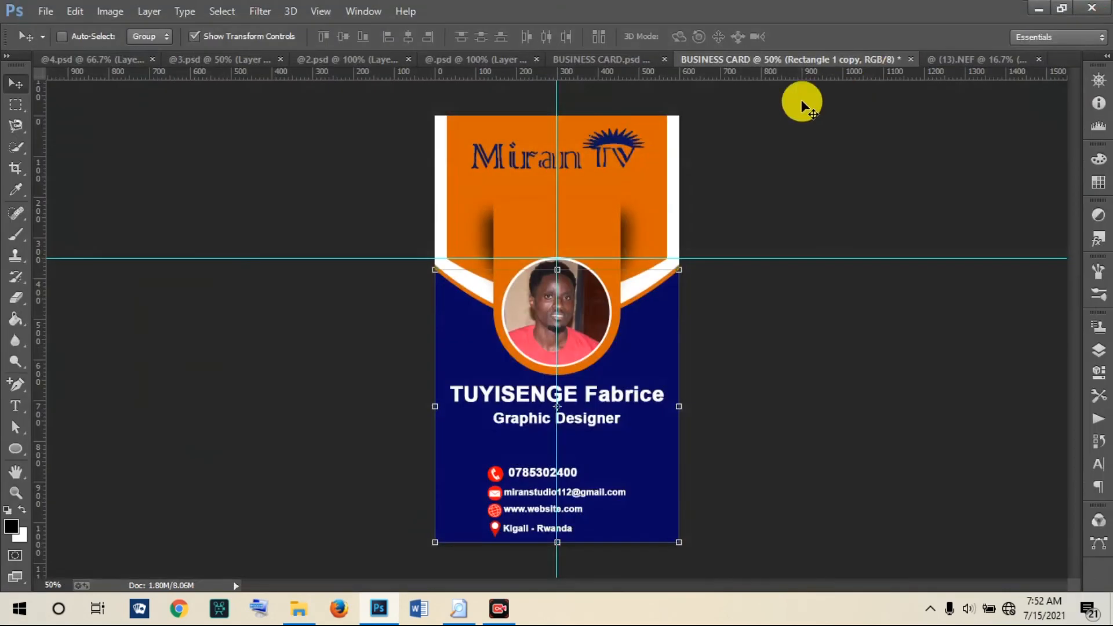
# Step: Save the card as JPEG 'BUSINESS CARD' on the Desktop at quality 7, then minimize Photoshop
pyautogui.click(45, 11)
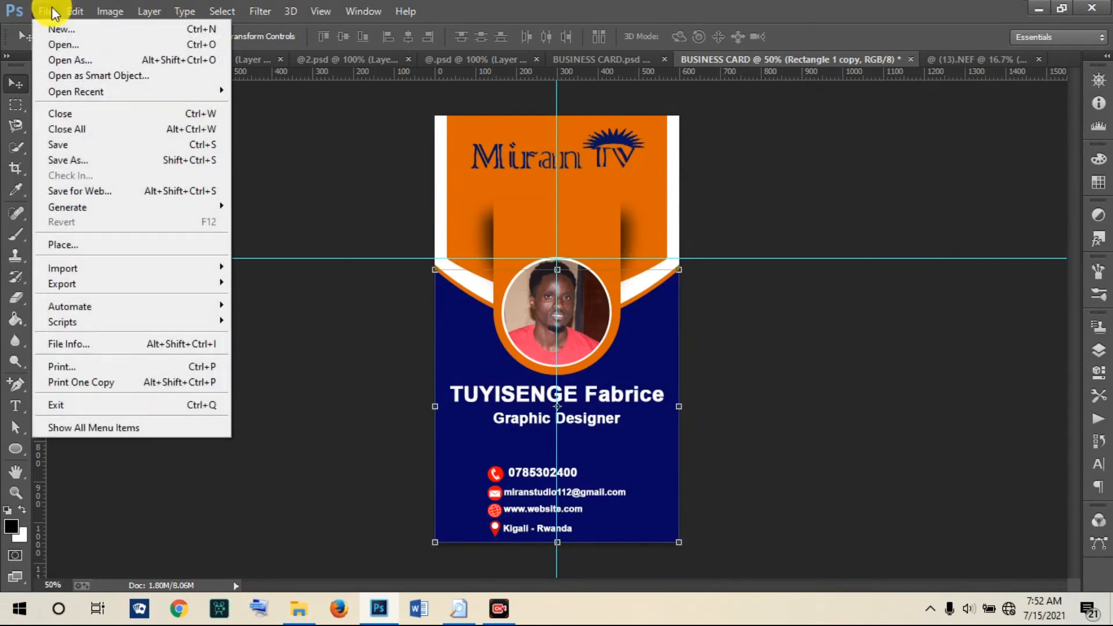
pyautogui.click(72, 162)
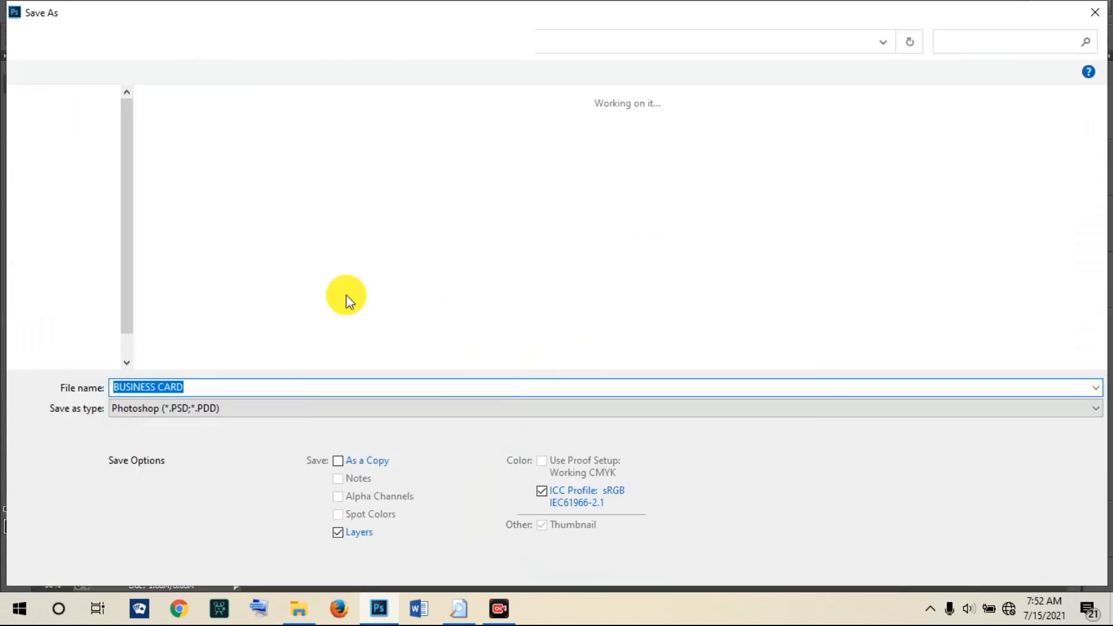
pyautogui.click(179, 406)
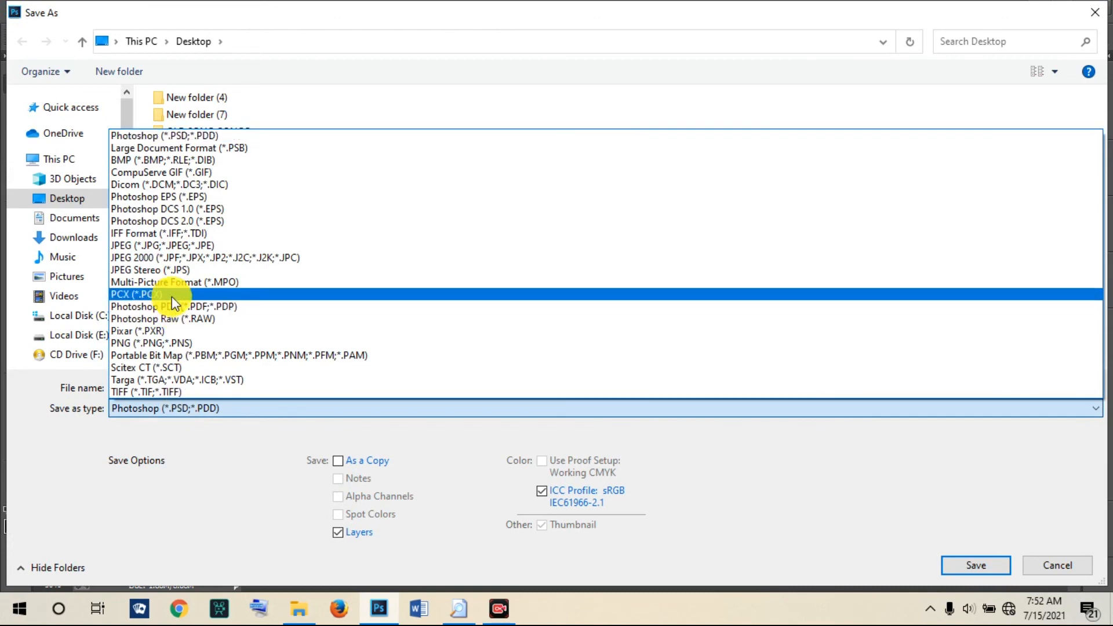
pyautogui.click(166, 245)
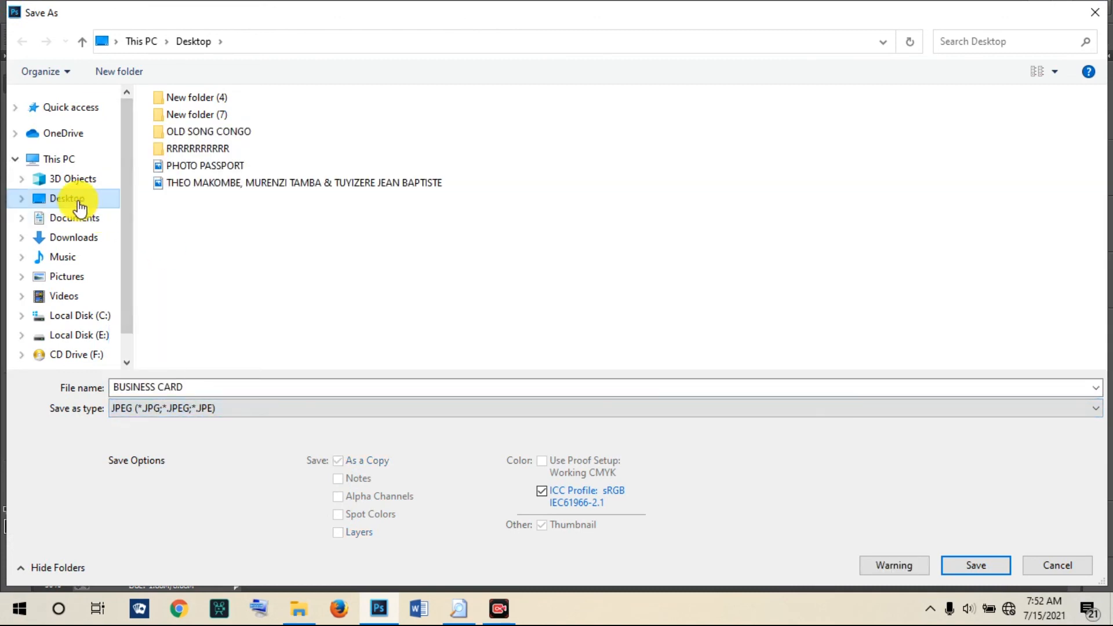
pyautogui.click(971, 566)
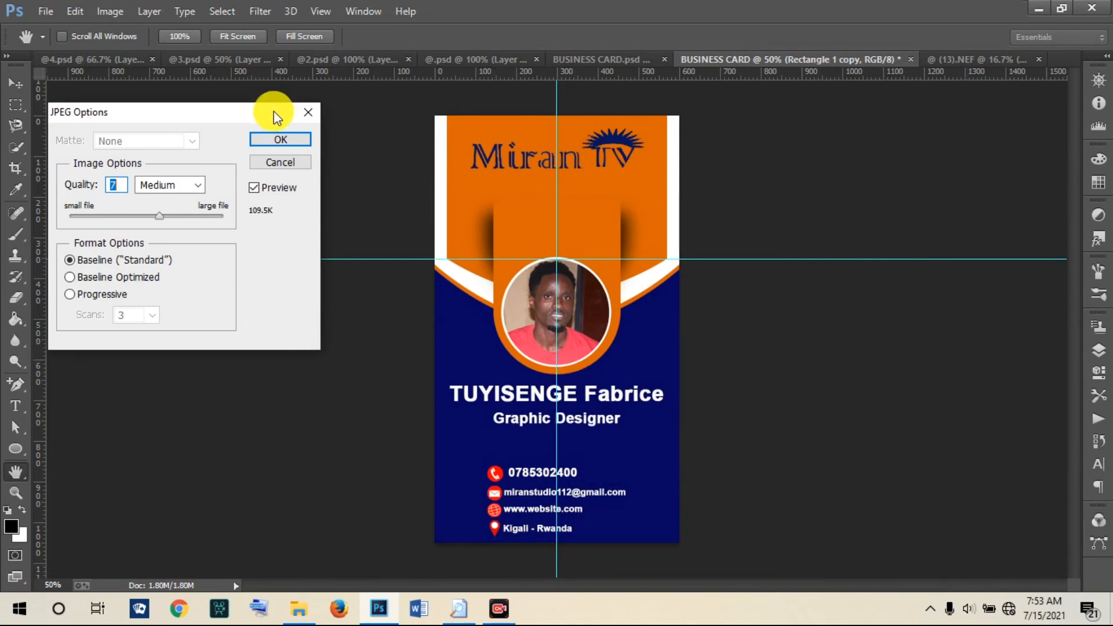
pyautogui.click(275, 142)
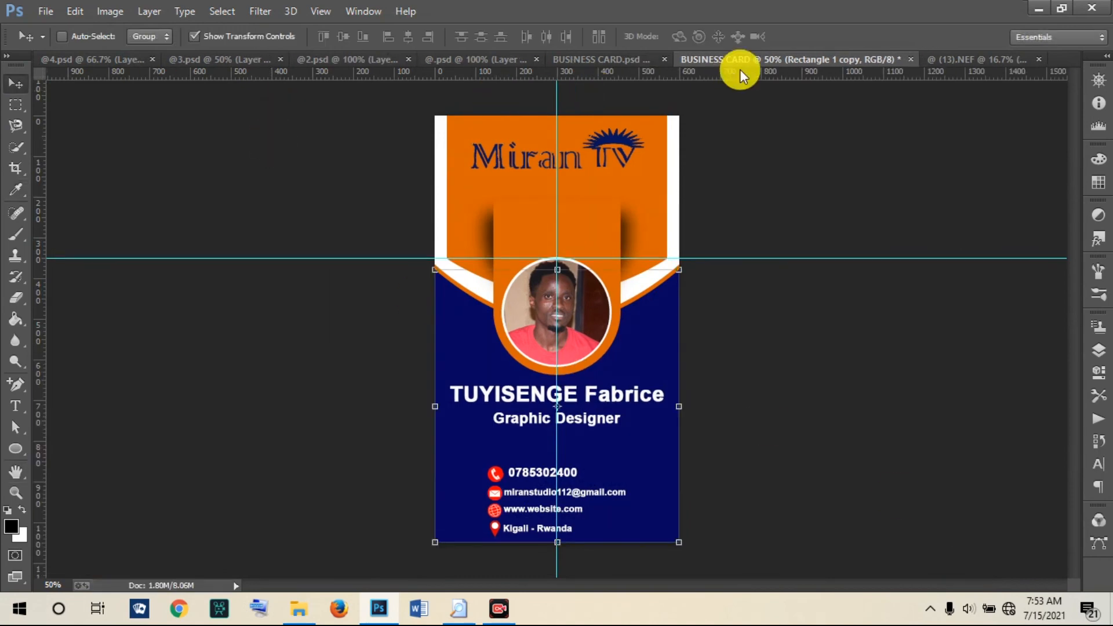
pyautogui.click(1038, 13)
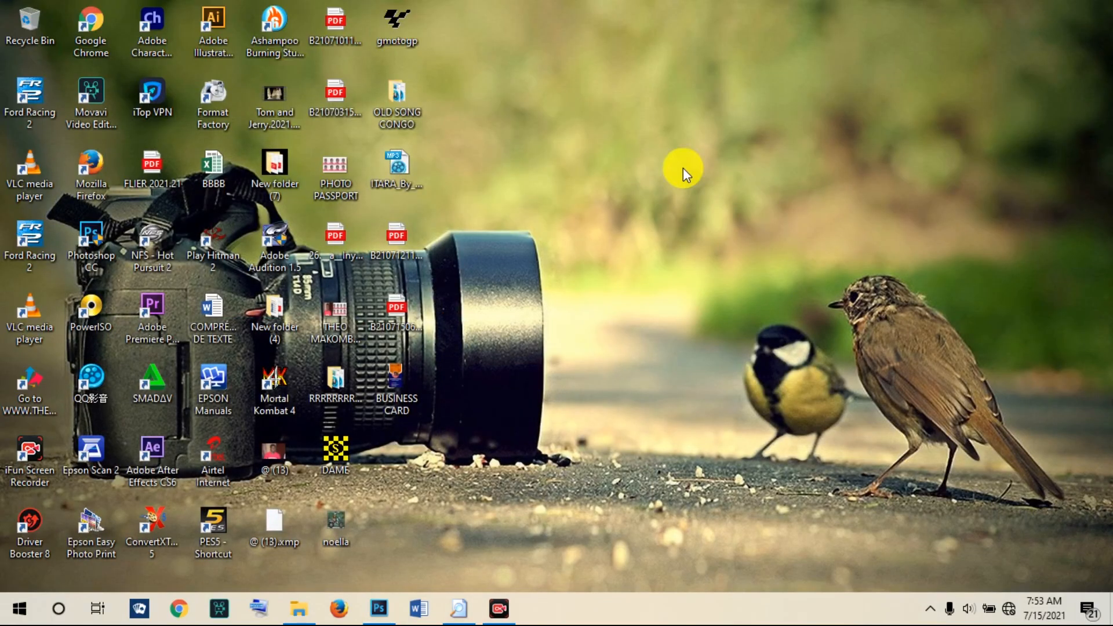